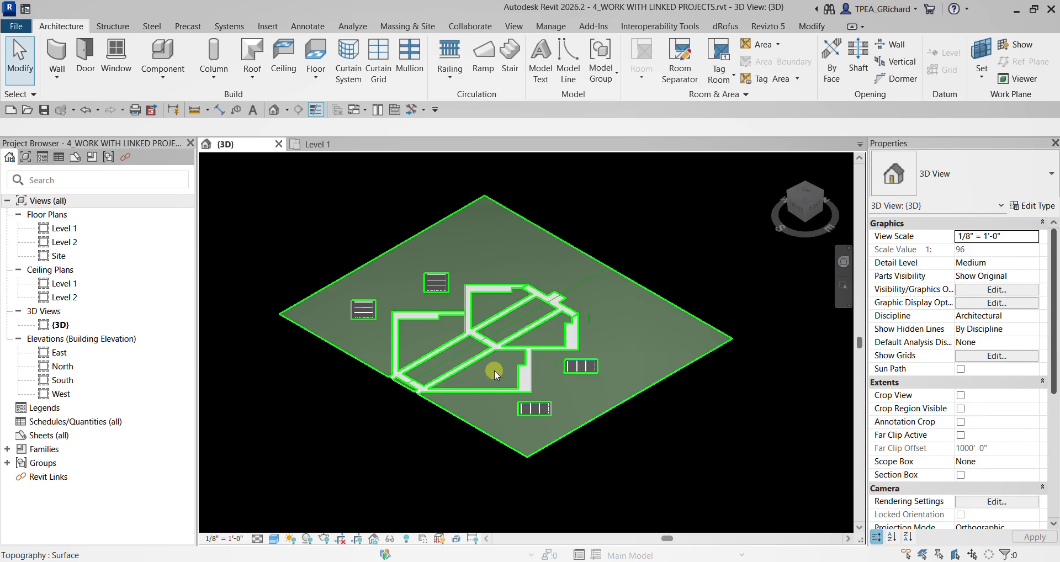
- Open the Level 1 floor plan and begin linking a Revit model, browsing to the Chapter 2 folder
double_click(72, 231)
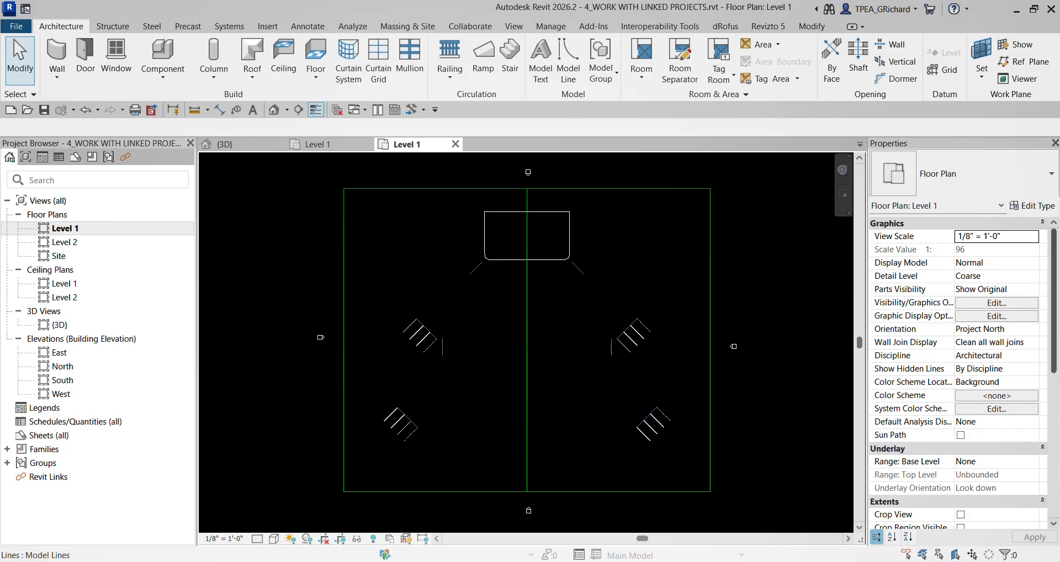
click(441, 246)
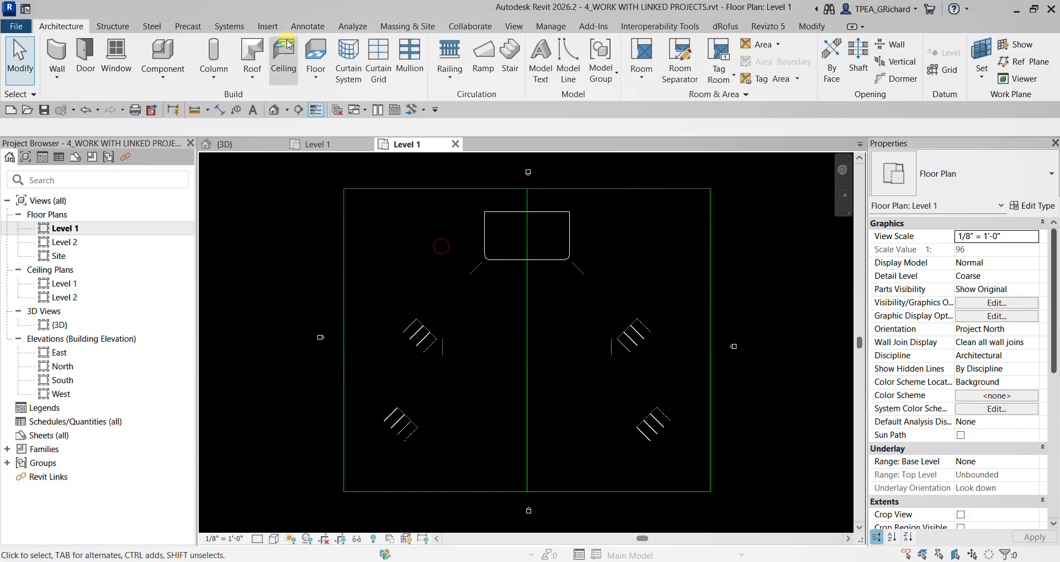
click(268, 26)
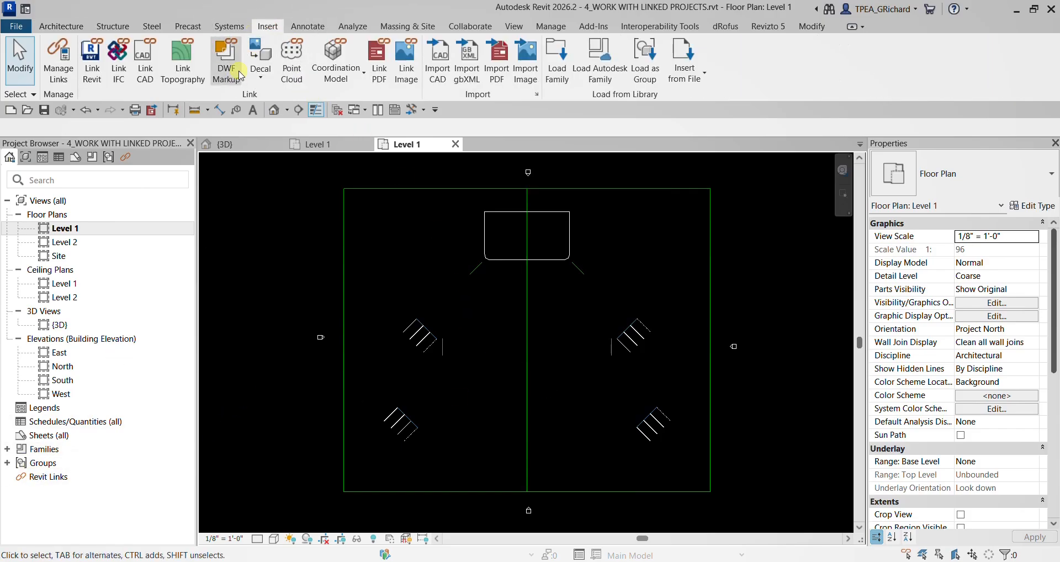
key(ctrl)
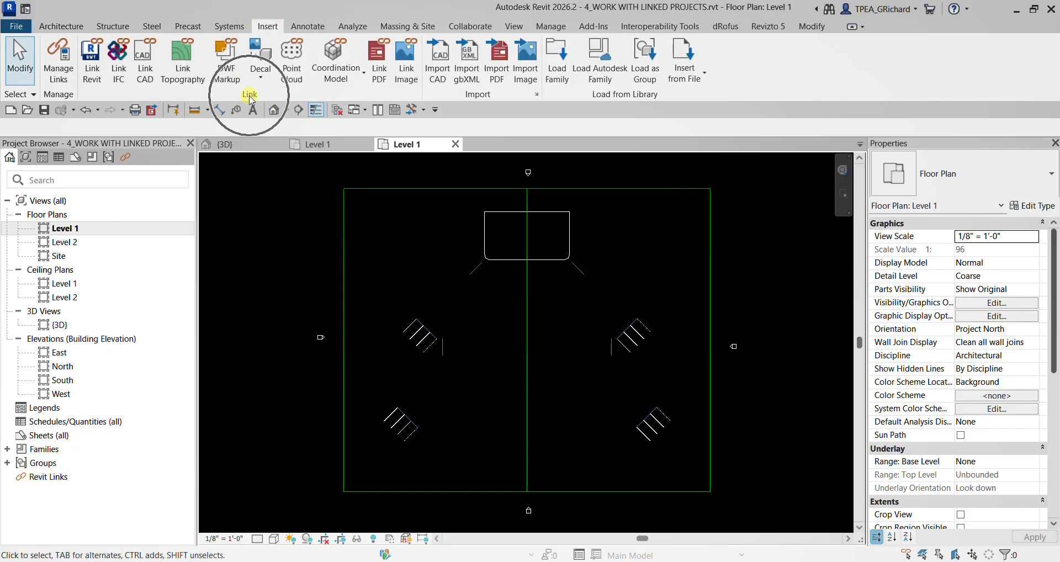
click(93, 65)
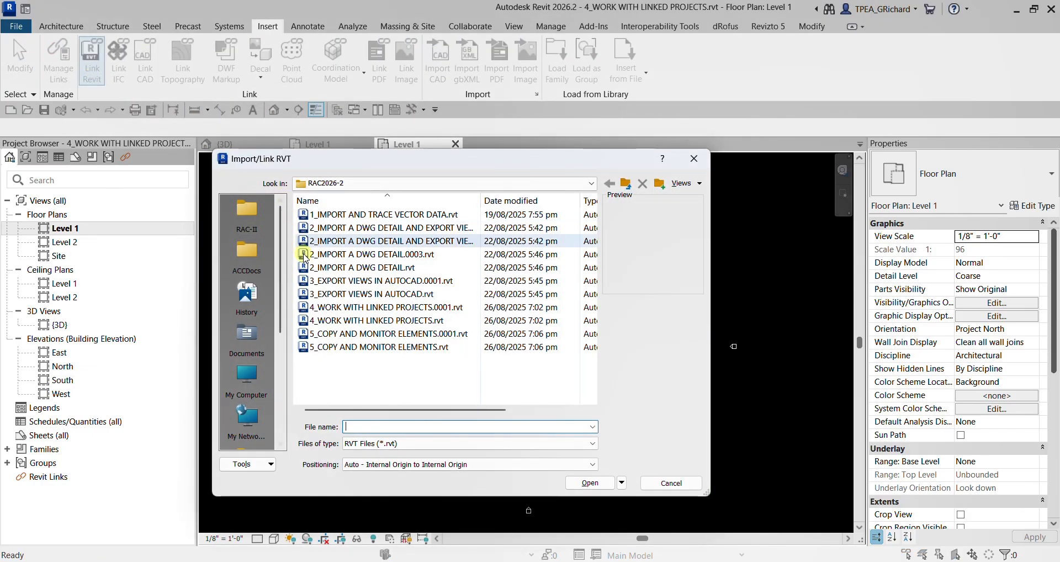
click(248, 217)
double_click(319, 229)
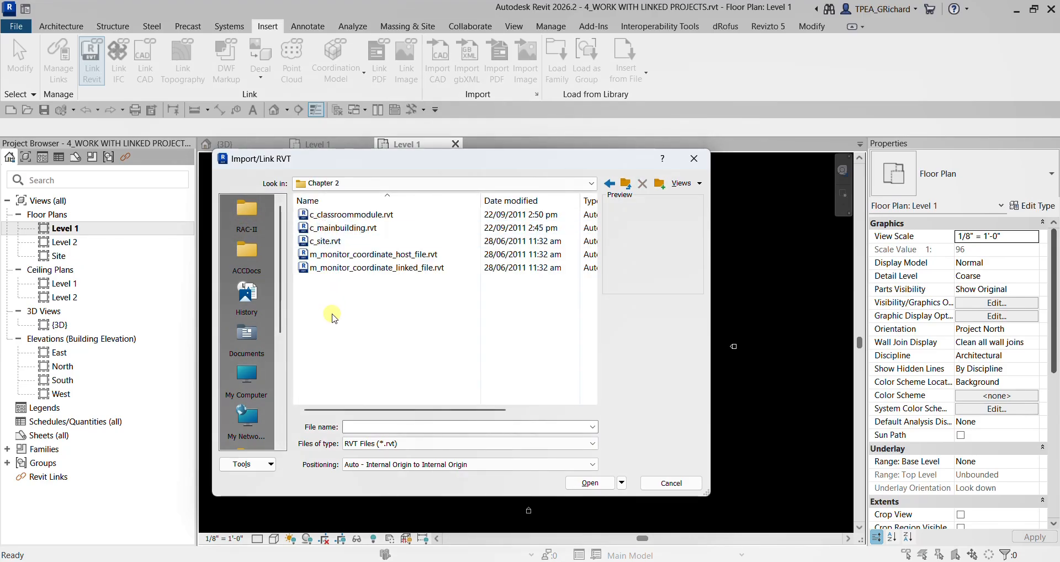
- Link c_mainbuilding.rvt into the Level 1 plan with positioning Auto - Center to Center
click(336, 228)
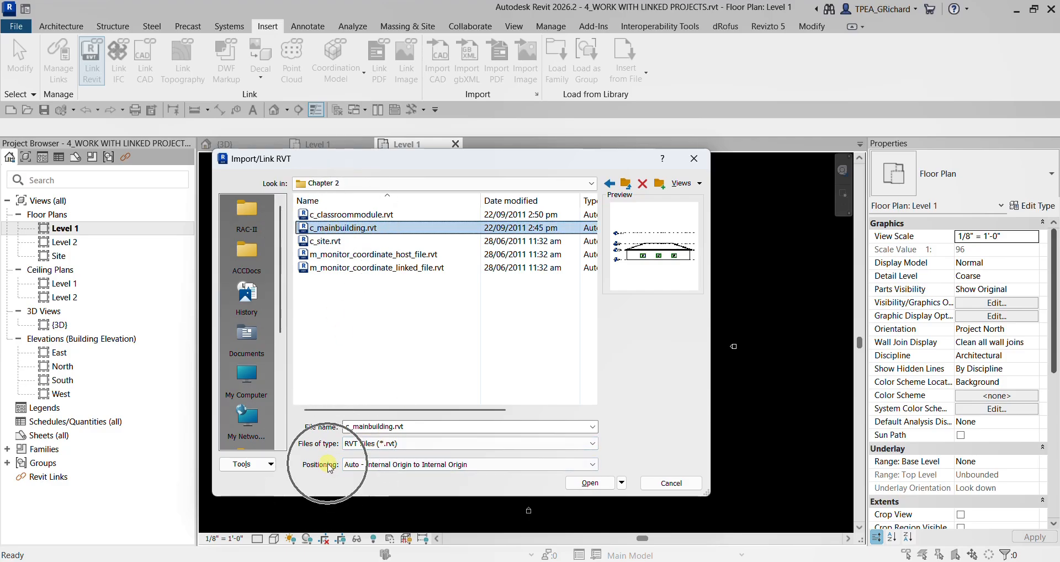
click(417, 465)
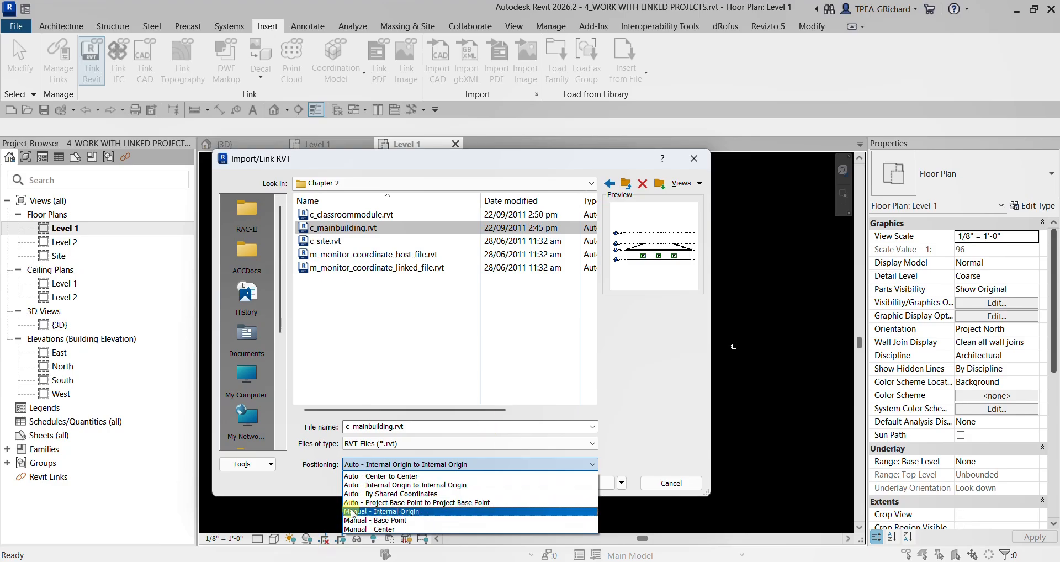
click(385, 478)
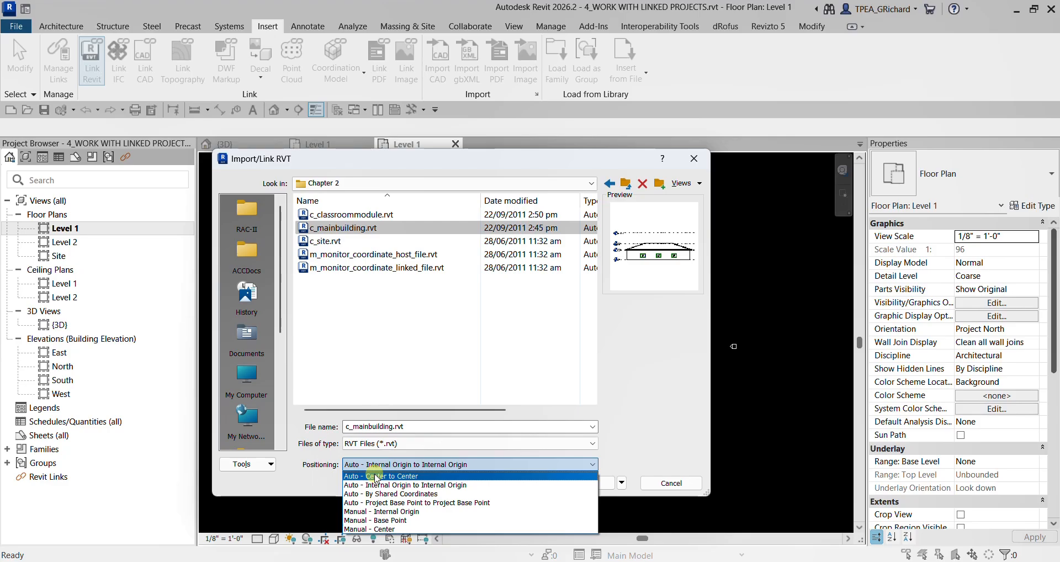
click(374, 477)
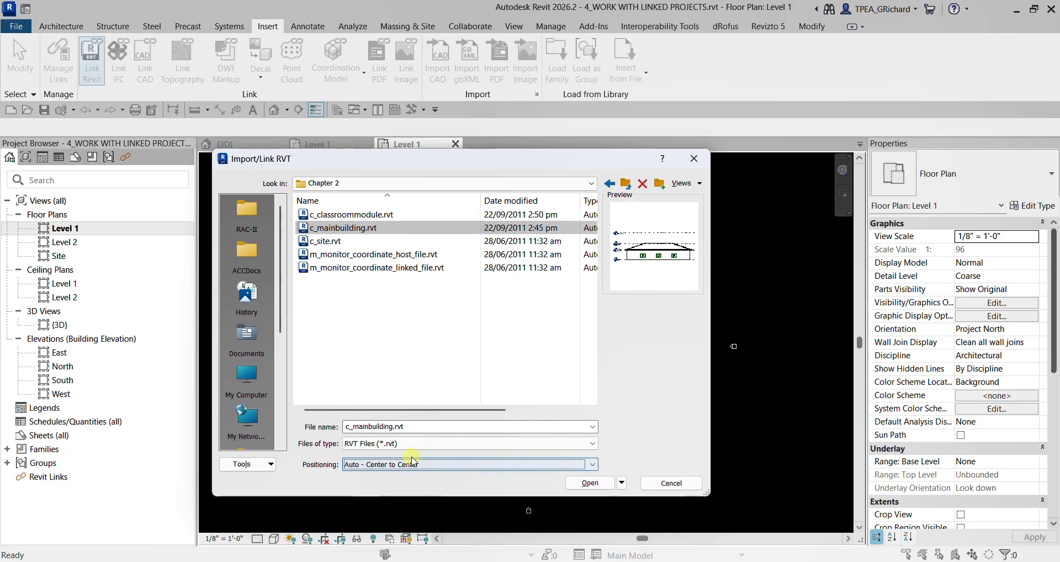
click(588, 485)
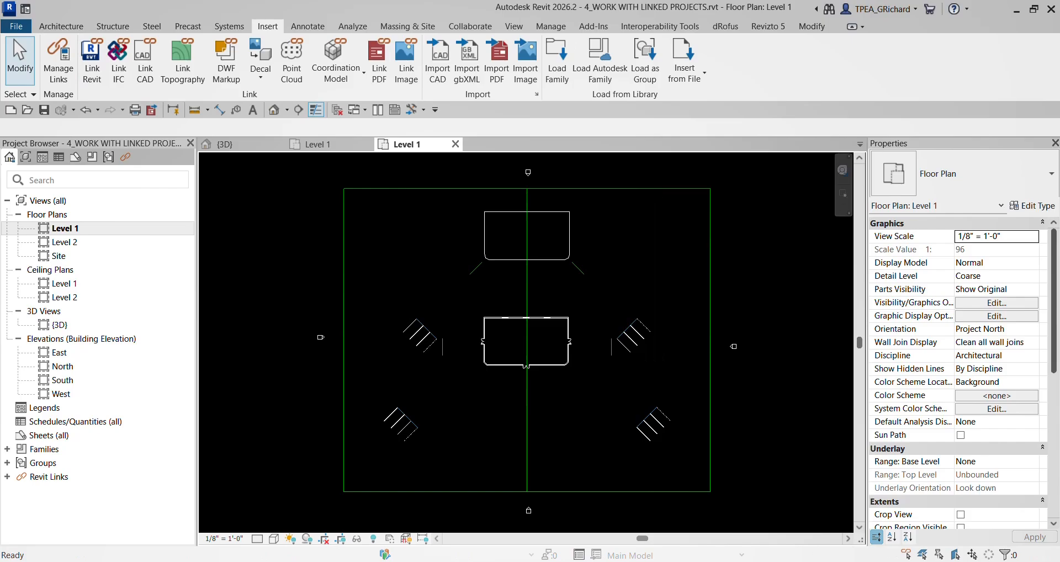
- Examine the linked main building in the 3D view and its position relative to the outline on the Level 1 plan
scroll(510, 224, up, 2)
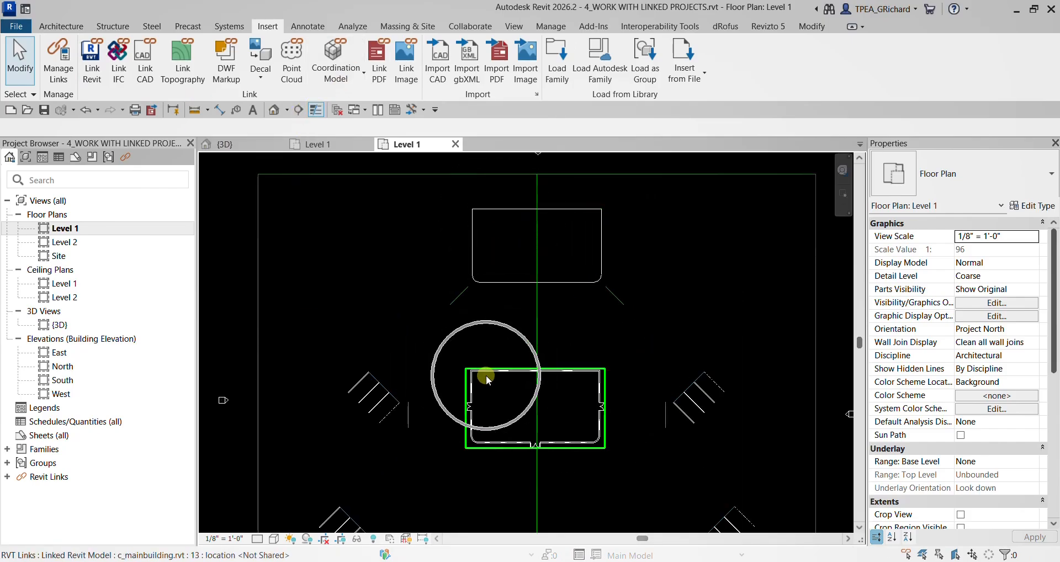
click(273, 111)
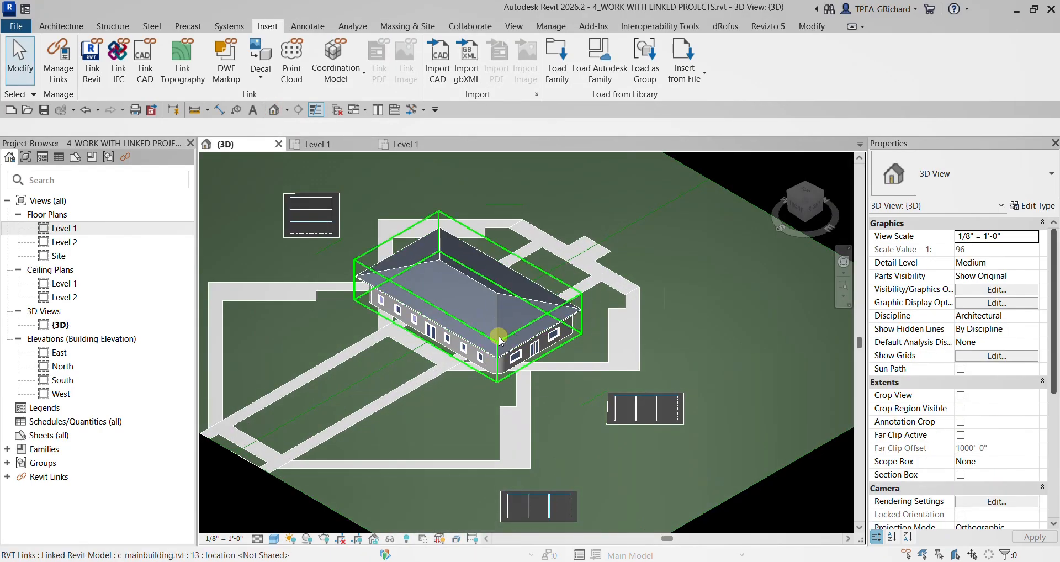
scroll(499, 336, up, 4)
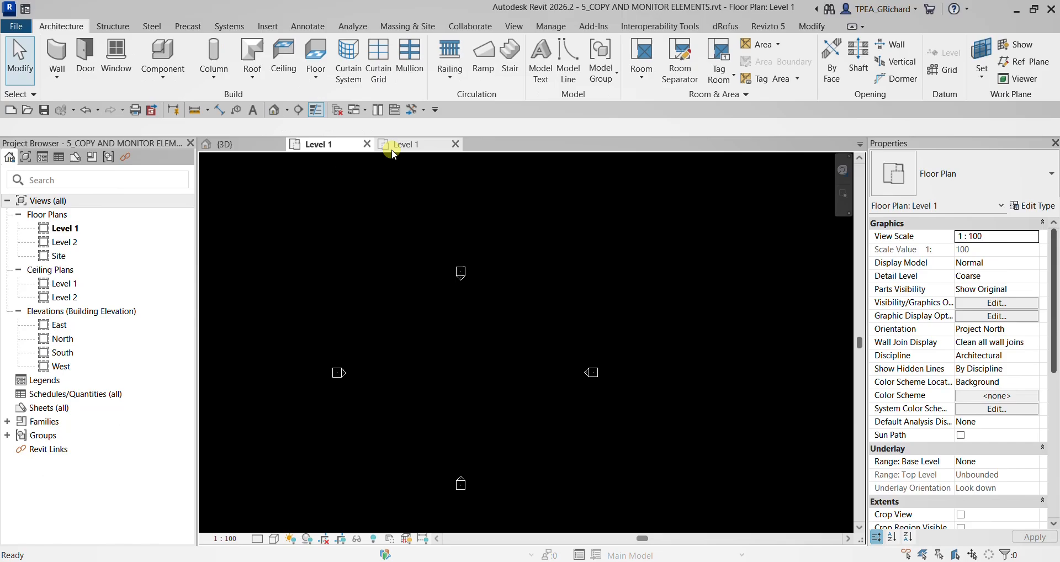
click(393, 146)
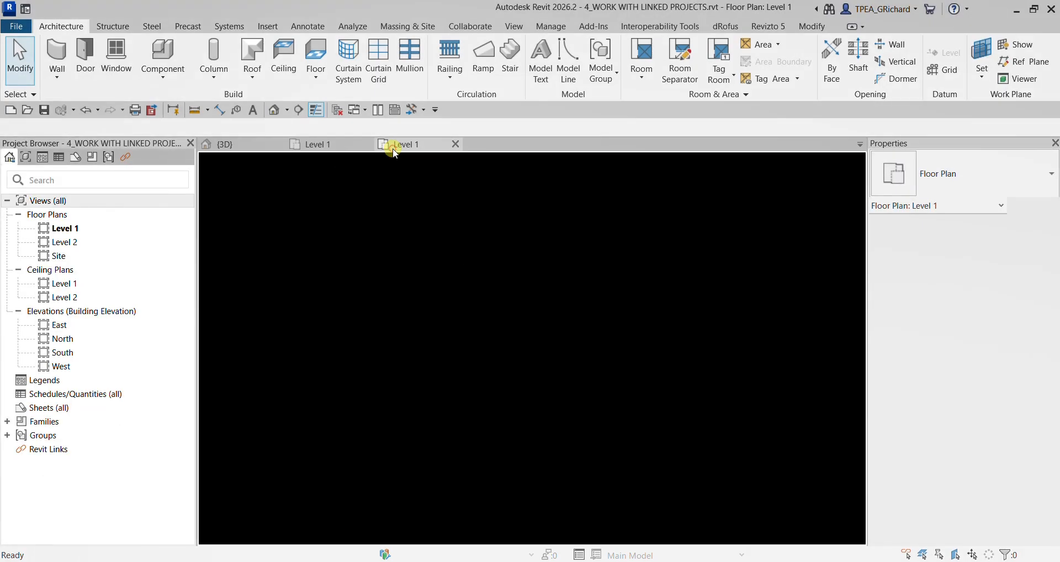
middle_drag(510, 379, 486, 378)
scroll(480, 378, up, 2)
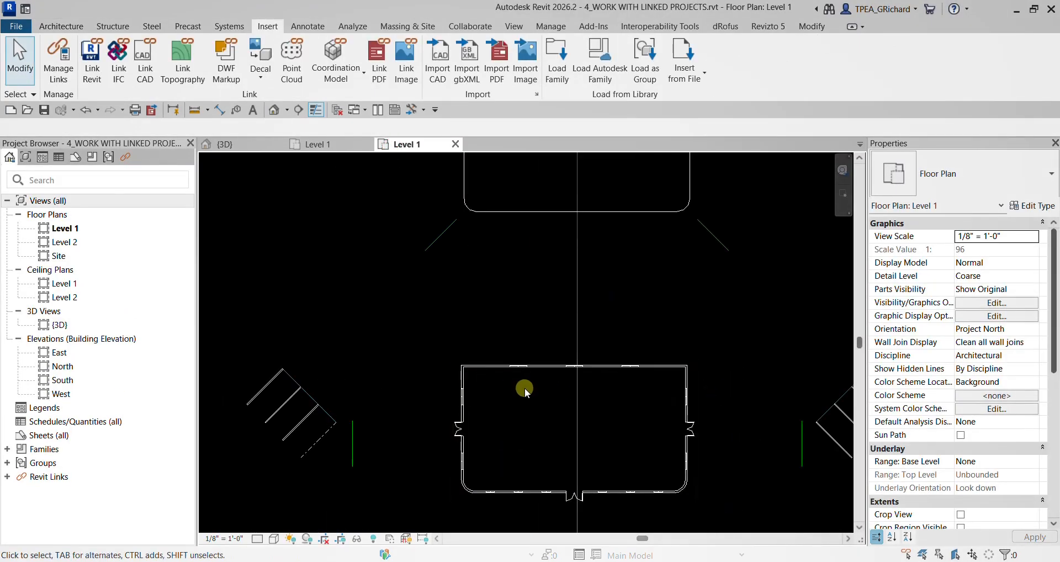
middle_drag(587, 359, 514, 396)
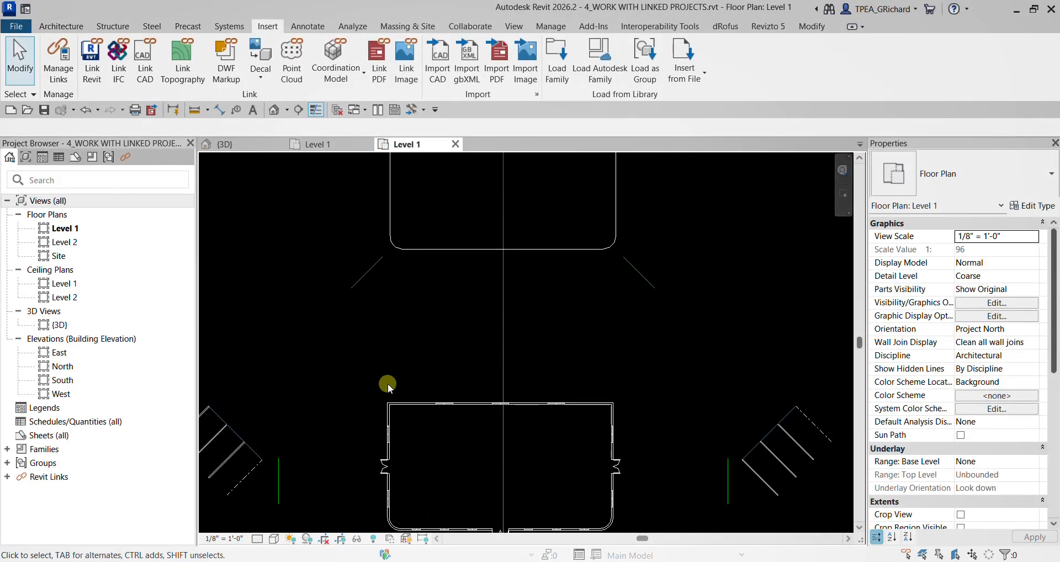
- Align the outer face of the linked main building's west wall with the west line of the building outline
scroll(388, 383, down, 2)
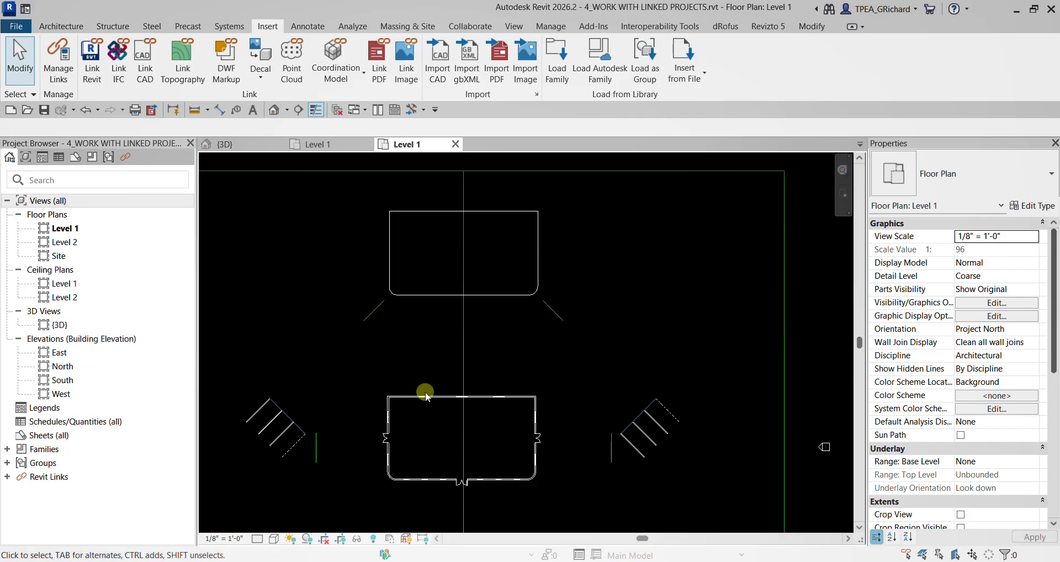
click(811, 26)
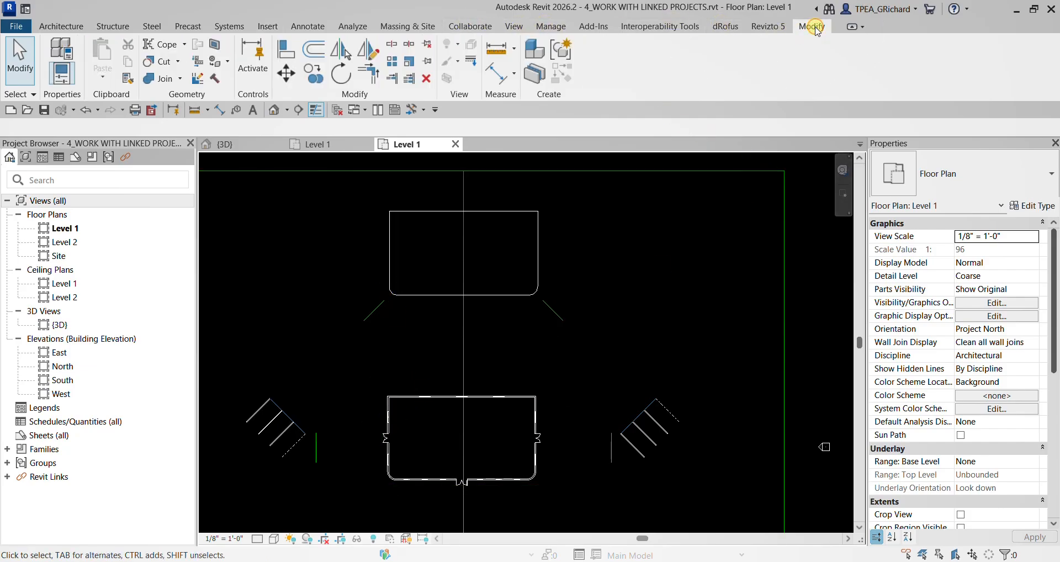
click(288, 50)
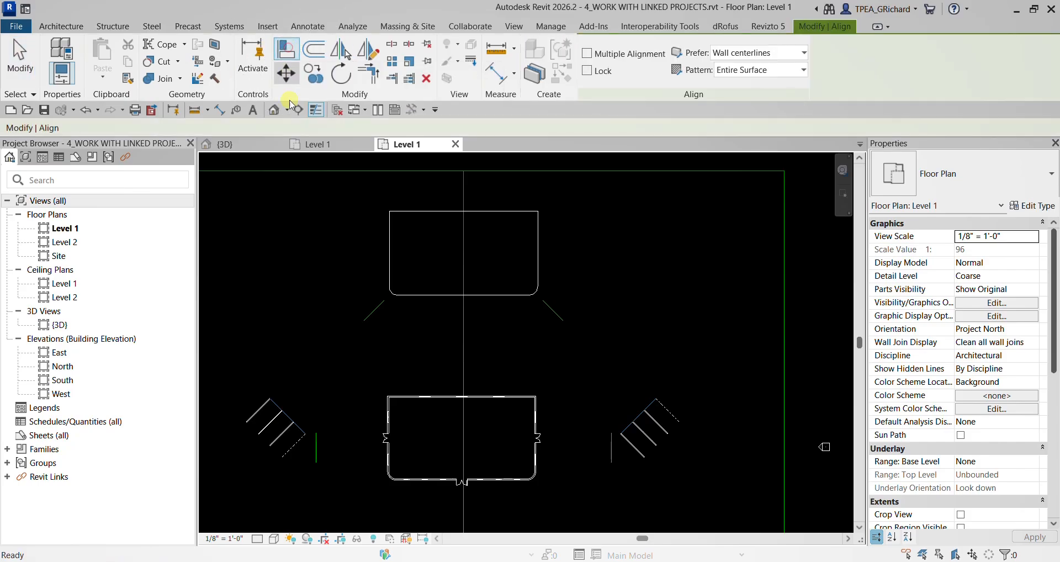
scroll(316, 276, up, 3)
click(451, 223)
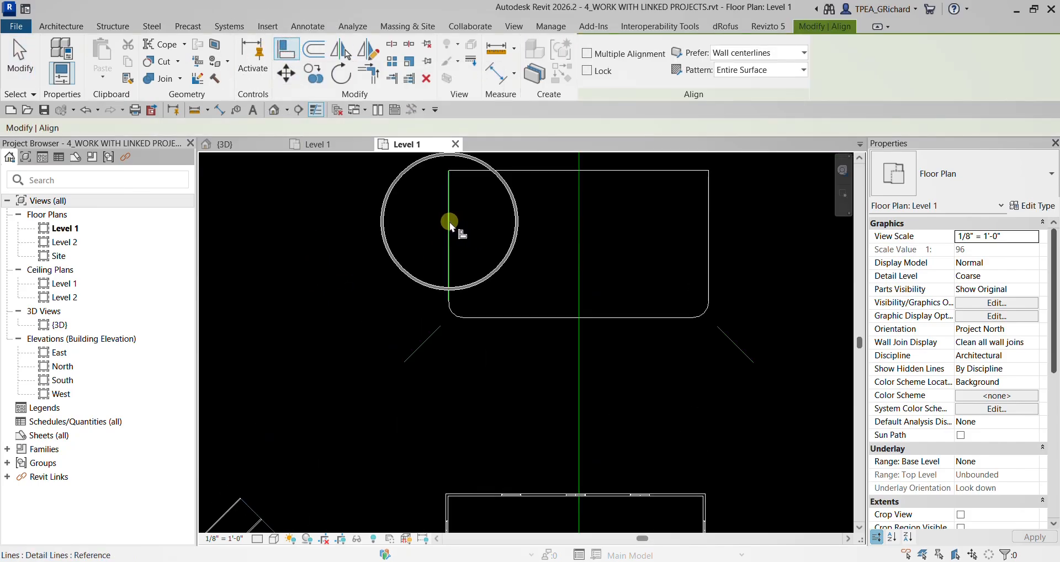
scroll(331, 335, down, 2)
scroll(378, 336, up, 5)
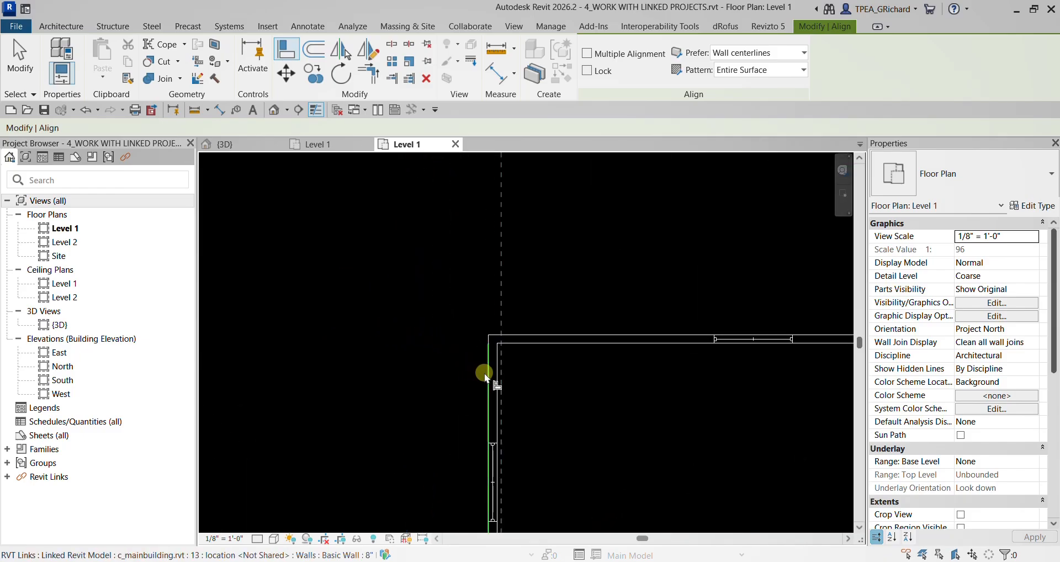
click(488, 378)
scroll(426, 374, down, 4)
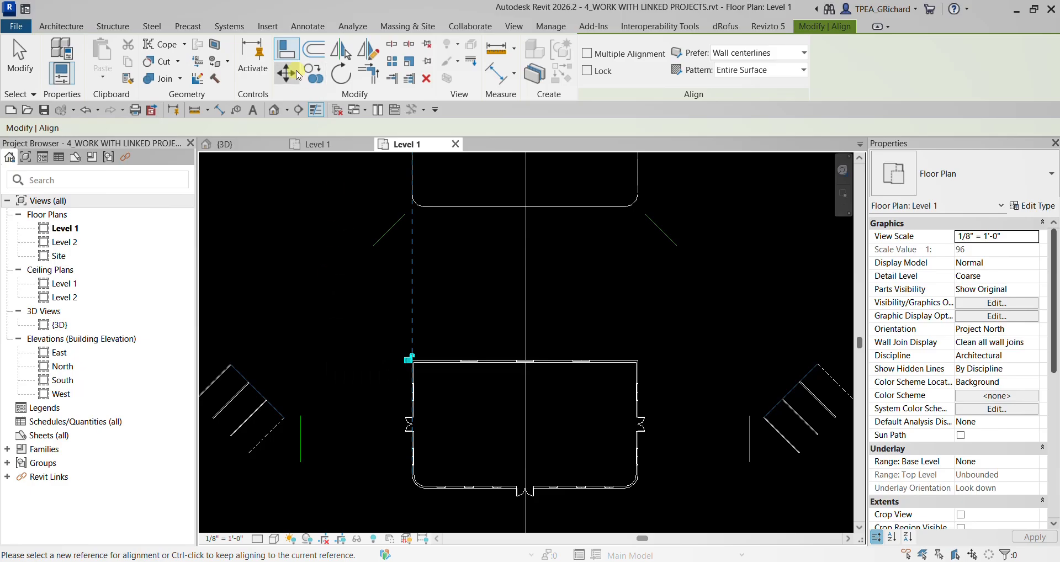
- Align the outer face of the linked main building's north wall with the north line of the building outline
click(287, 49)
click(286, 44)
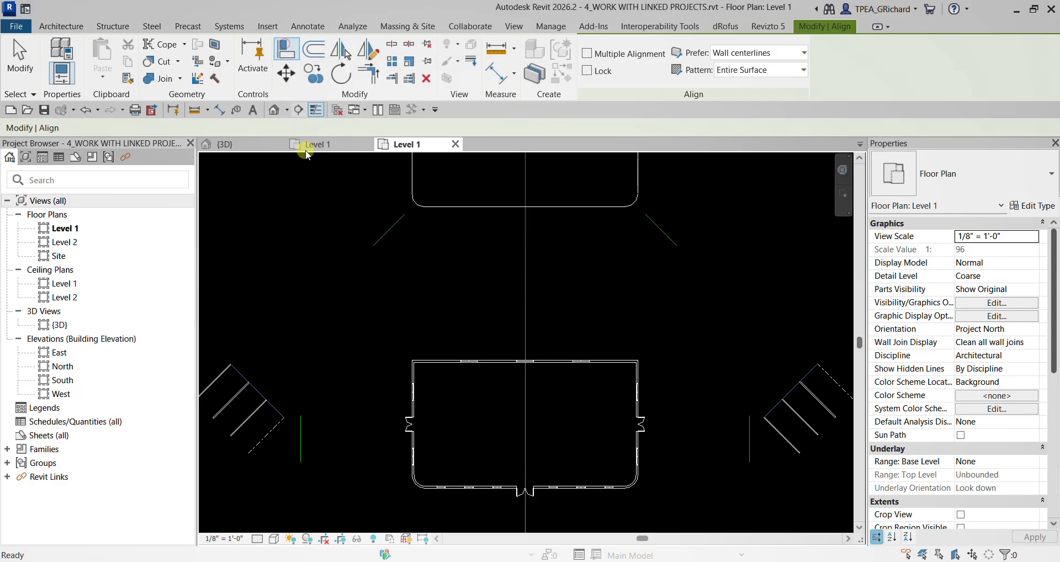
scroll(326, 265, down, 2)
scroll(376, 354, up, 4)
click(377, 316)
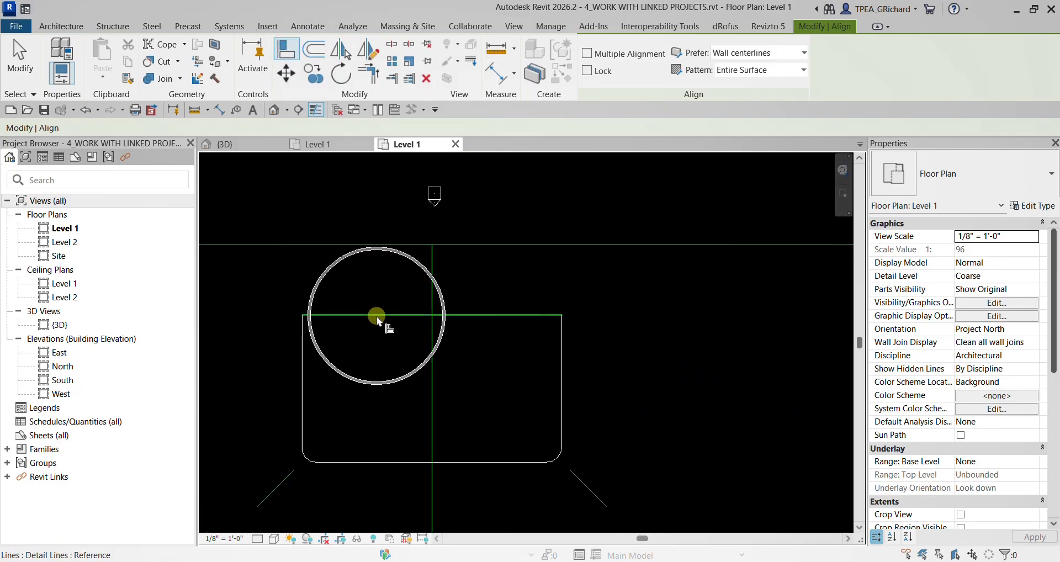
key(ctrl)
click(377, 317)
scroll(367, 354, down, 3)
middle_drag(374, 375, 386, 239)
scroll(356, 351, up, 6)
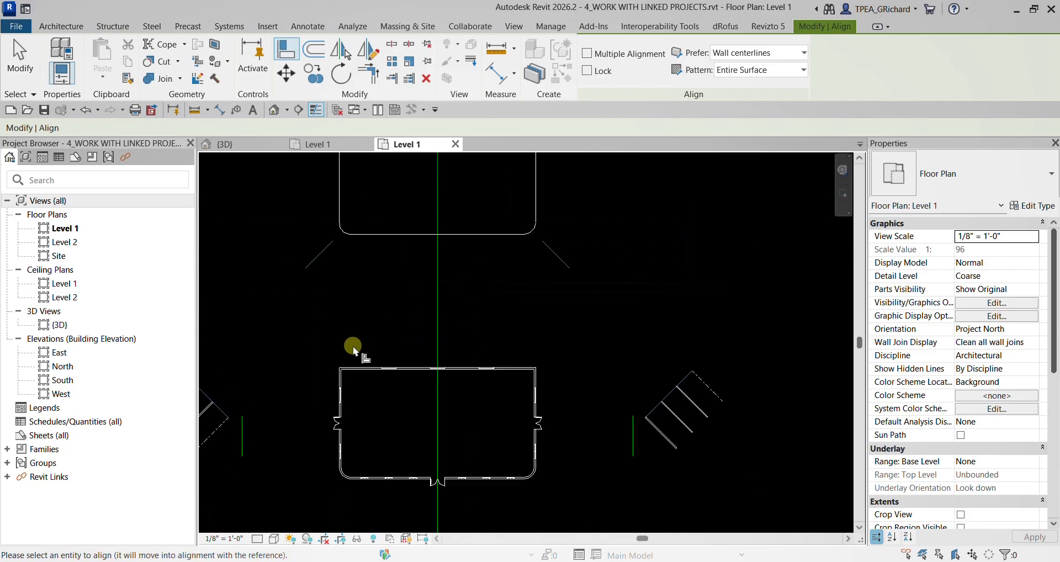
scroll(365, 369, up, 2)
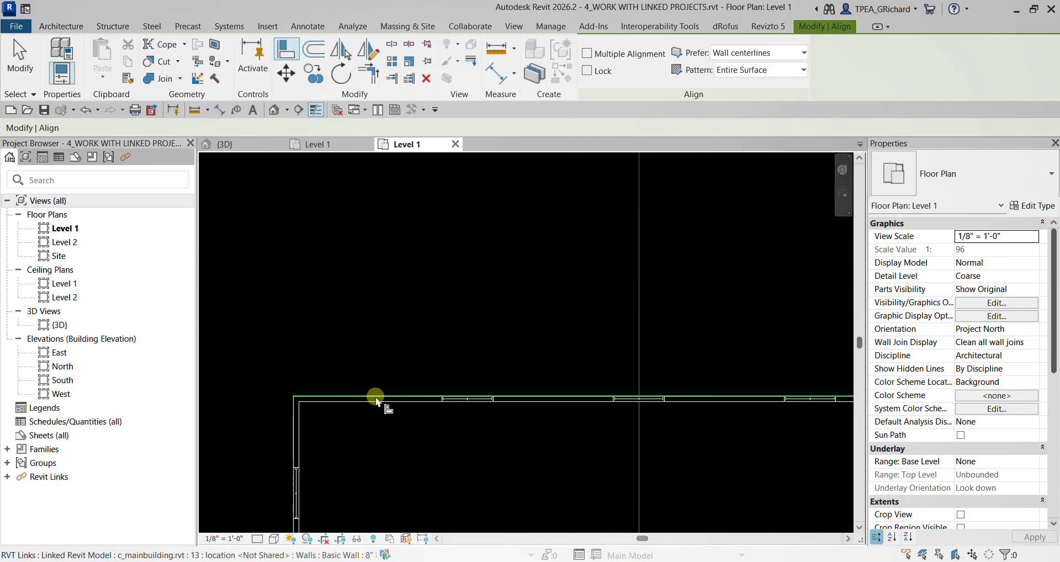
click(376, 397)
scroll(377, 398, down, 3)
middle_drag(489, 330, 458, 435)
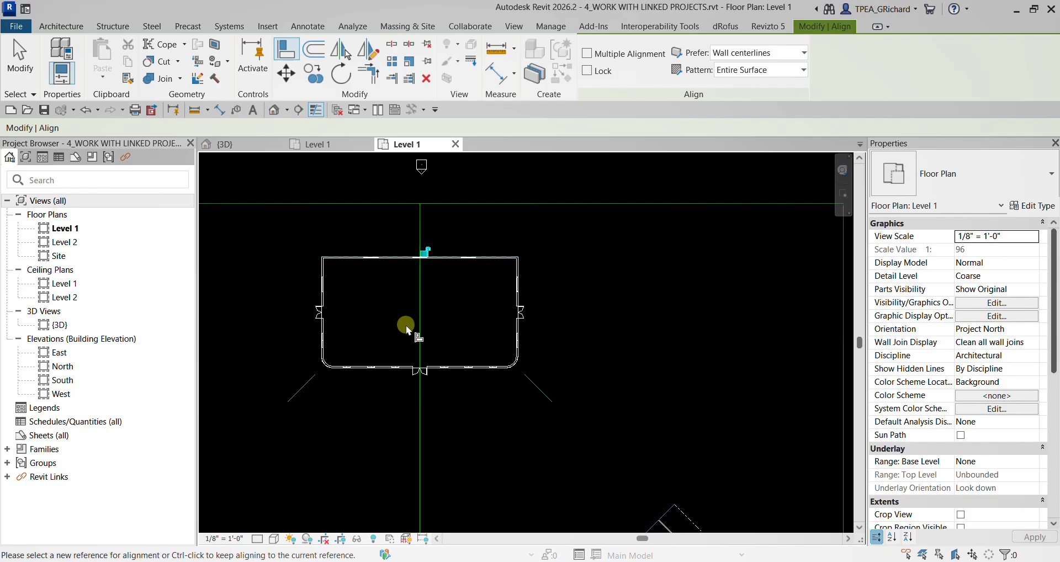
- Link c_classroommodule.rvt with positioning Auto - Center to Center and bring the placed module and the parking areas into view
click(268, 25)
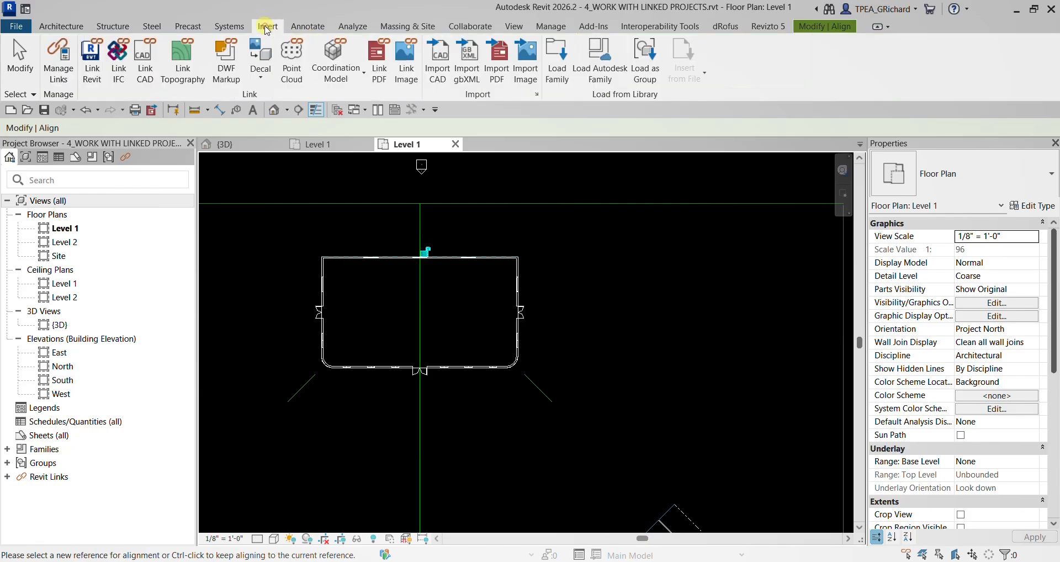
click(96, 85)
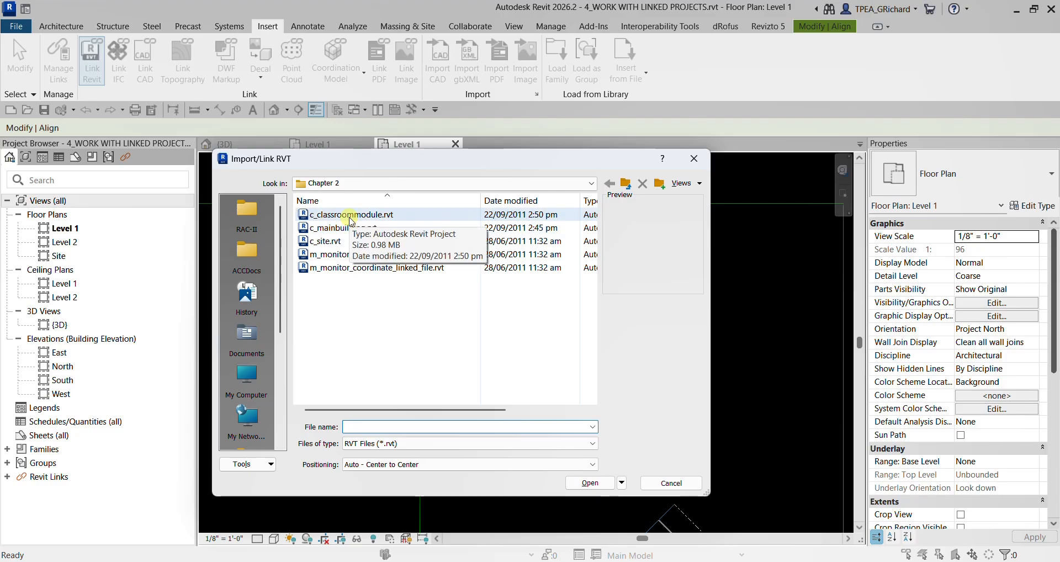
click(350, 219)
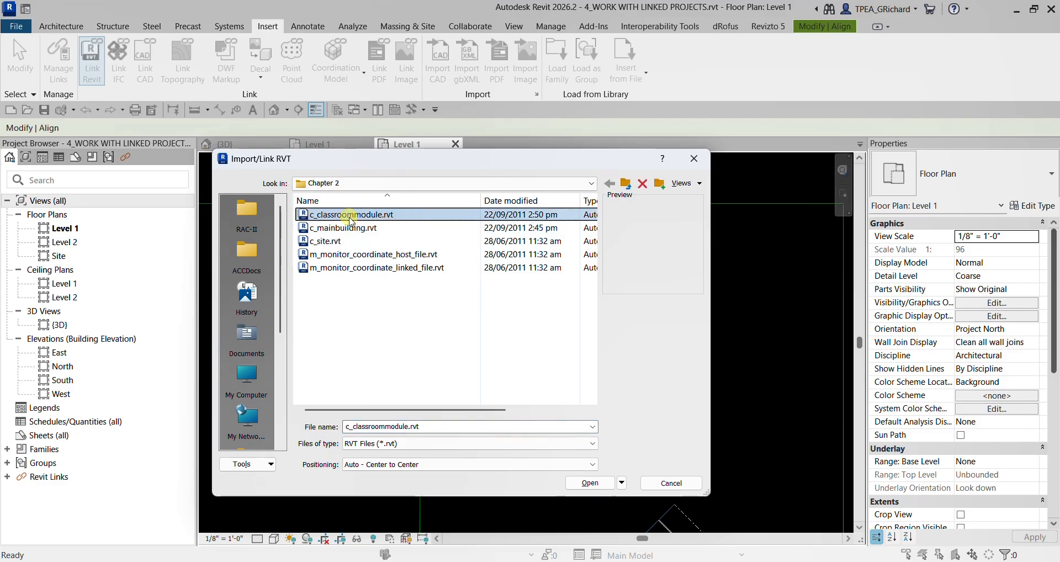
click(391, 463)
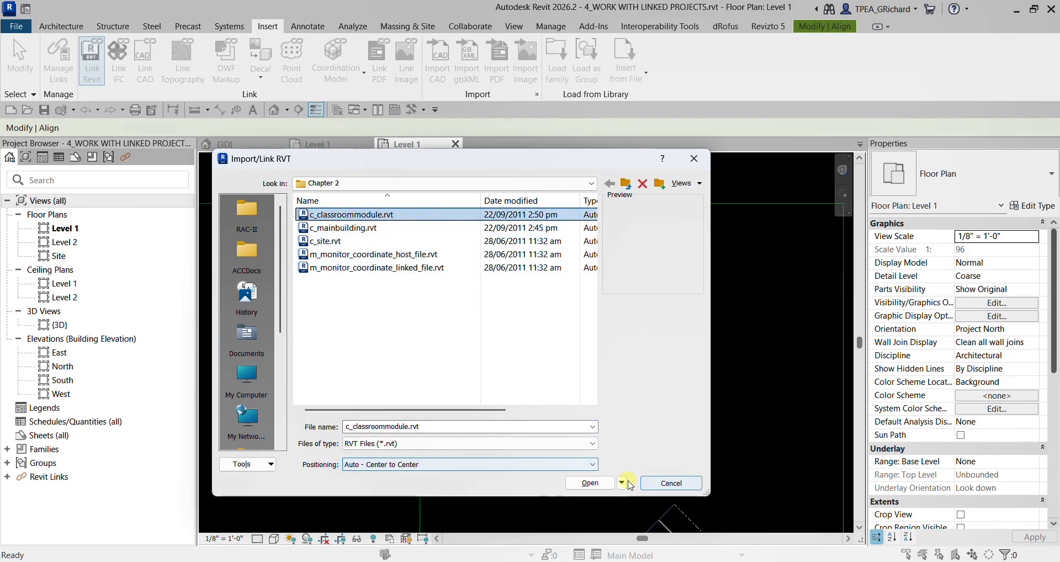
click(588, 484)
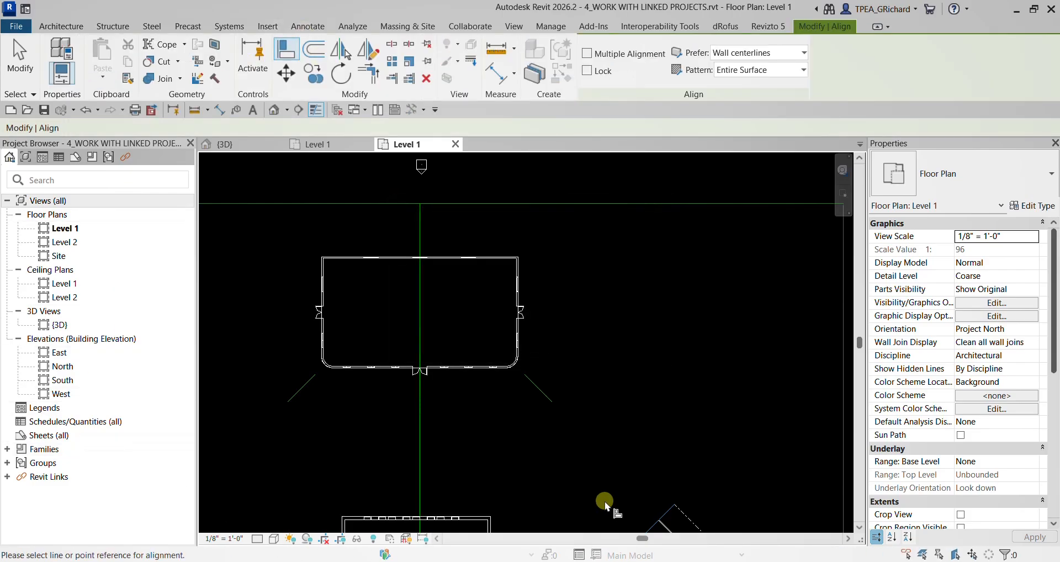
scroll(495, 432, down, 2)
middle_drag(494, 433, 565, 202)
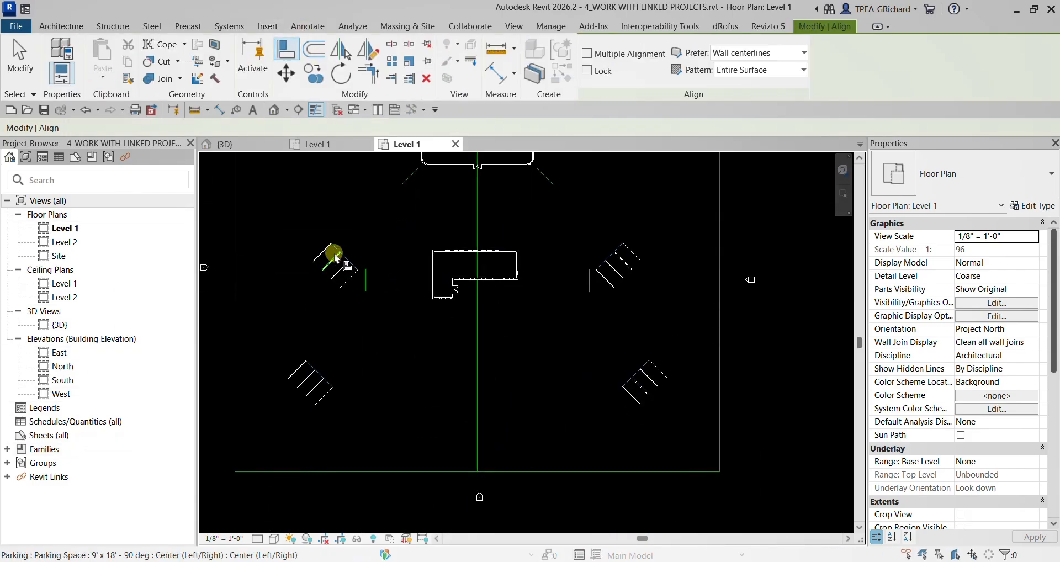
click(630, 272)
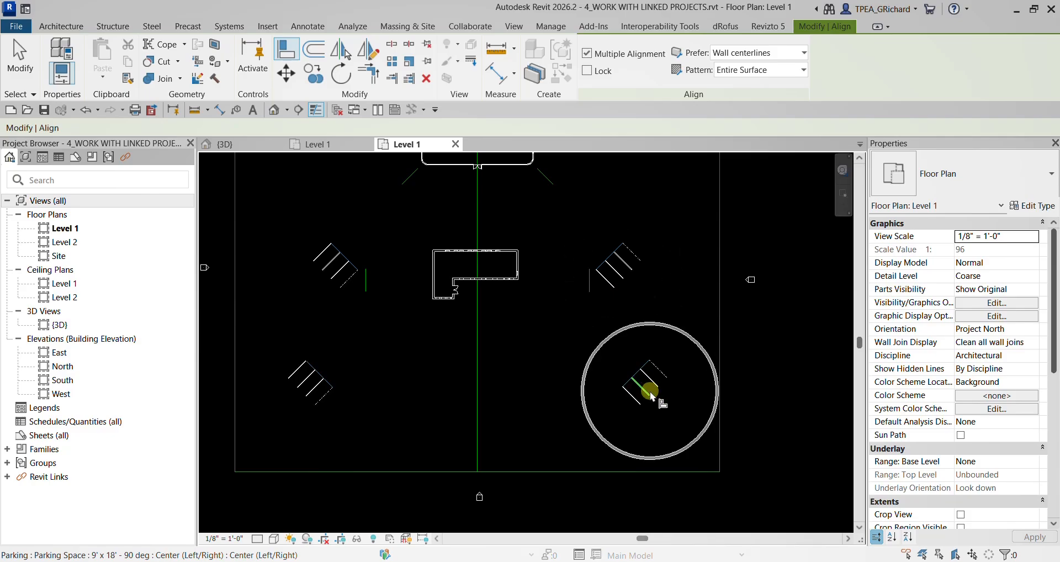
- Begin rotating the linked c_classroommodule.rvt, placing the centre of rotation on the outer northwest corner of its walls
click(648, 386)
click(25, 65)
scroll(457, 265, up, 2)
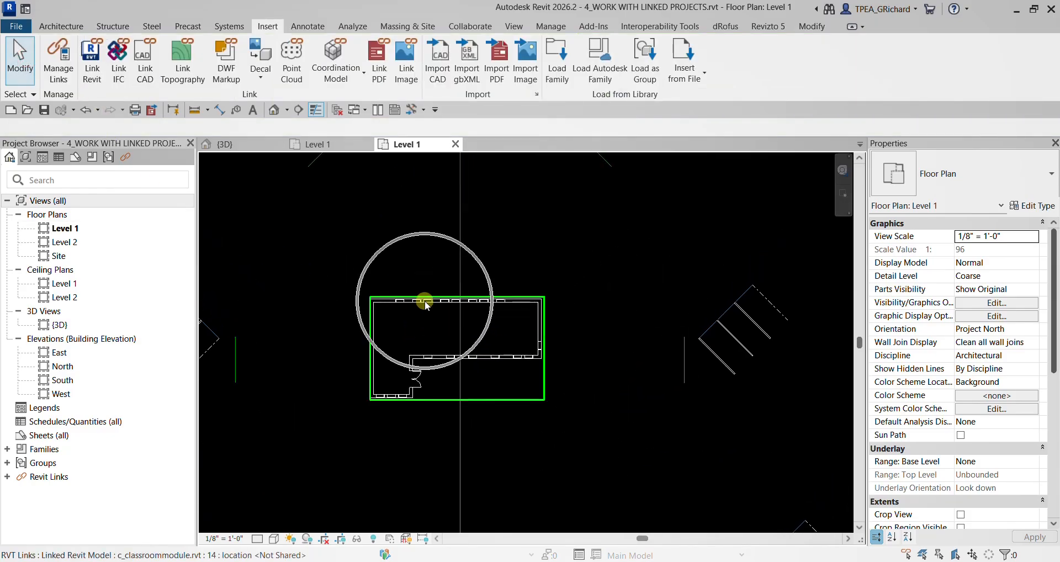
click(426, 303)
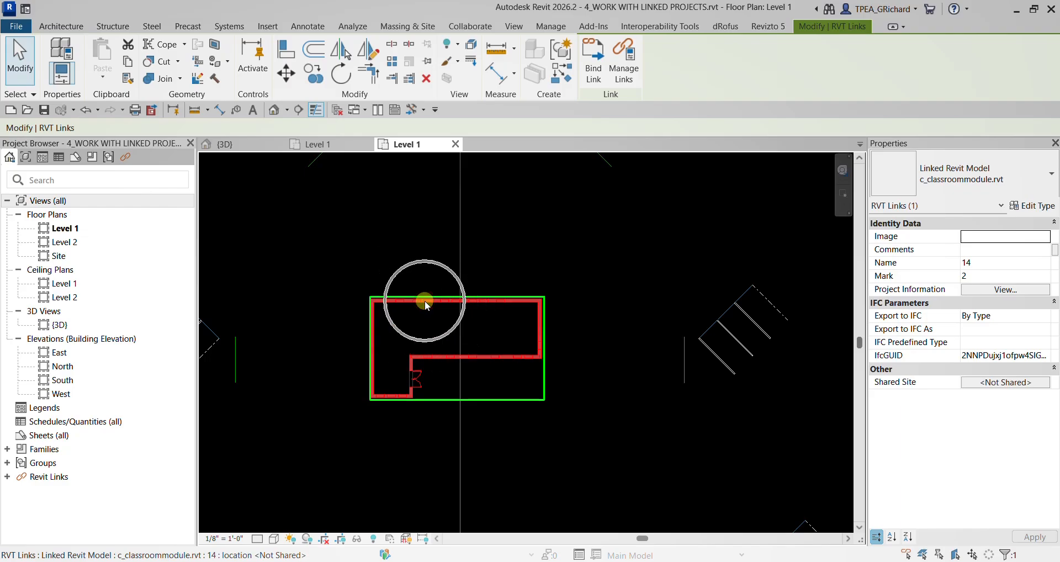
click(342, 76)
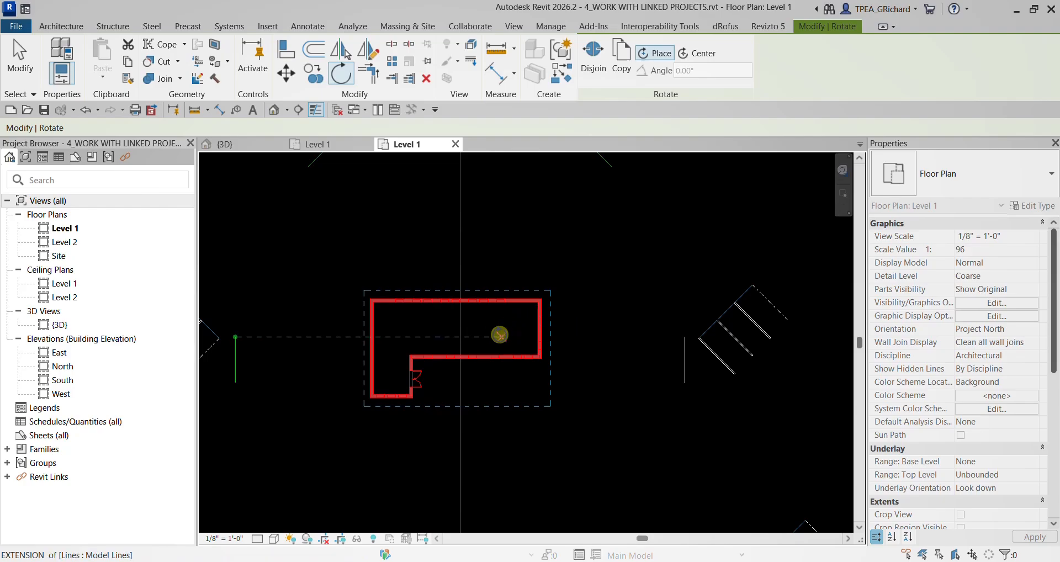
scroll(373, 308, up, 3)
scroll(363, 269, up, 3)
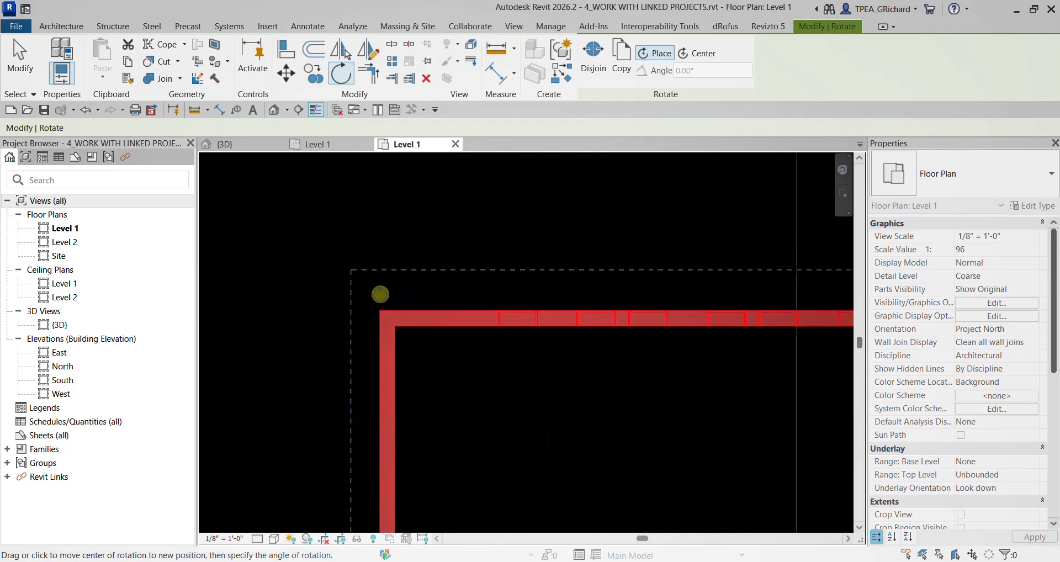
click(378, 308)
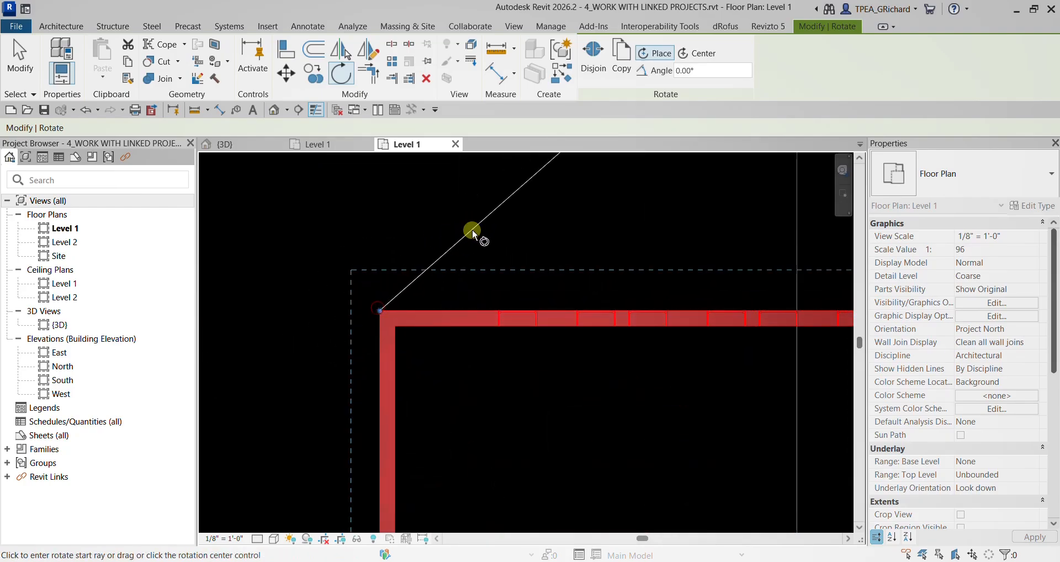
- Rotate the classroom module 45° counterclockwise, using its outer northeast corner as the start of the rotation ray
scroll(471, 230, down, 2)
middle_drag(779, 236, 519, 265)
scroll(590, 275, up, 2)
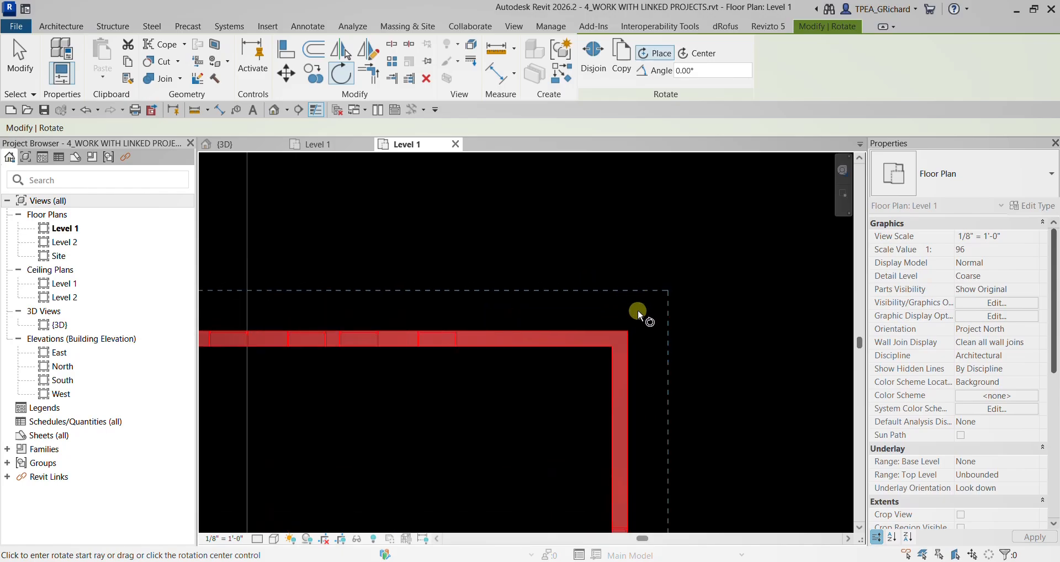
click(628, 330)
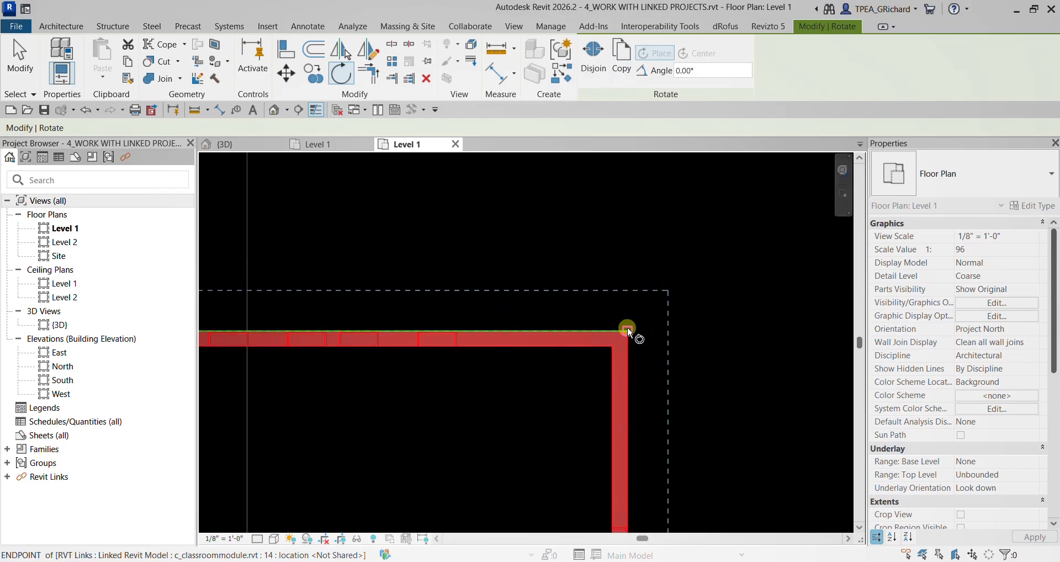
scroll(617, 274, down, 2)
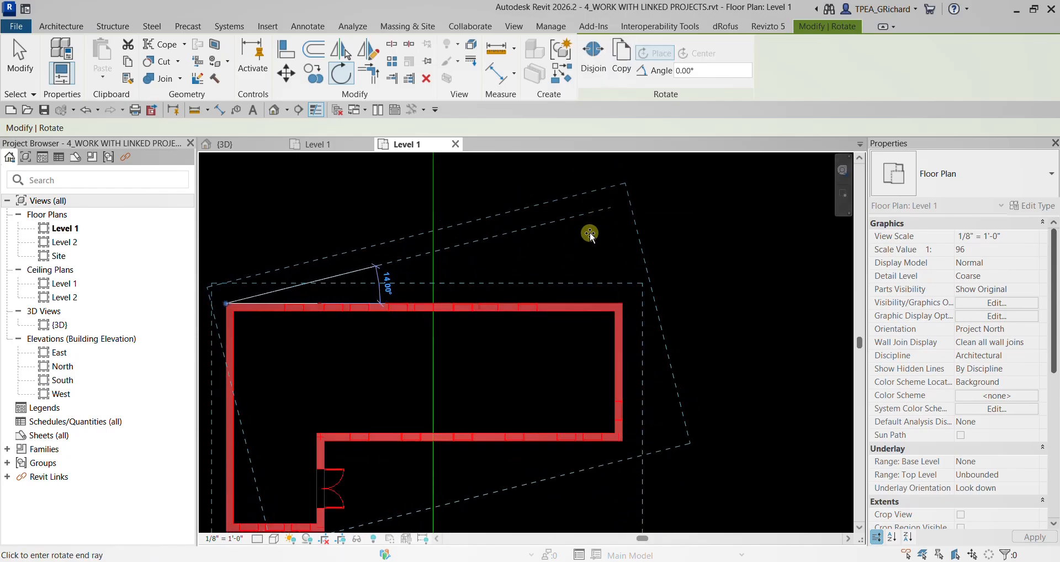
scroll(580, 216, down, 2)
scroll(588, 242, up, 1)
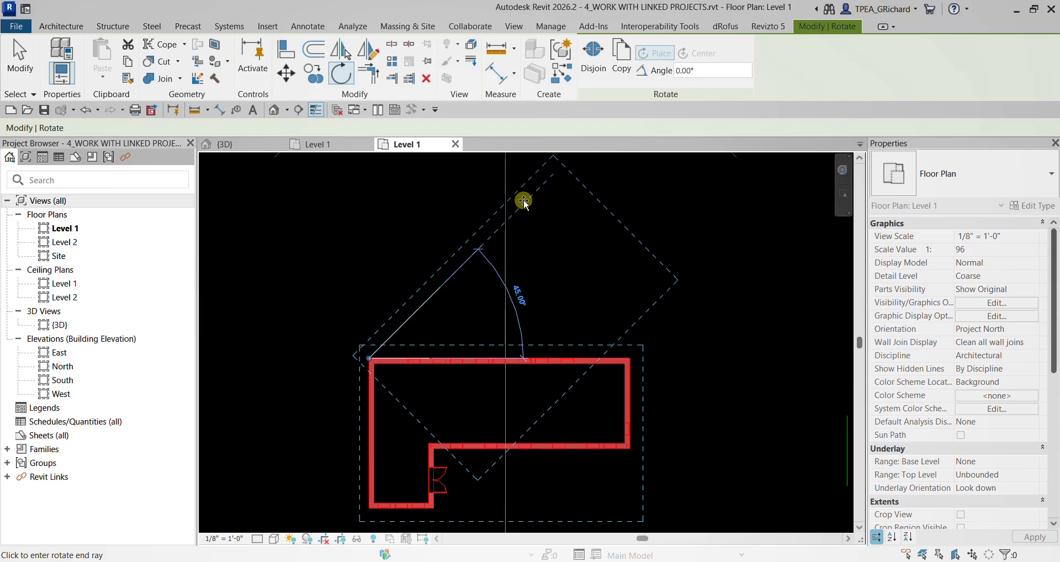
click(524, 202)
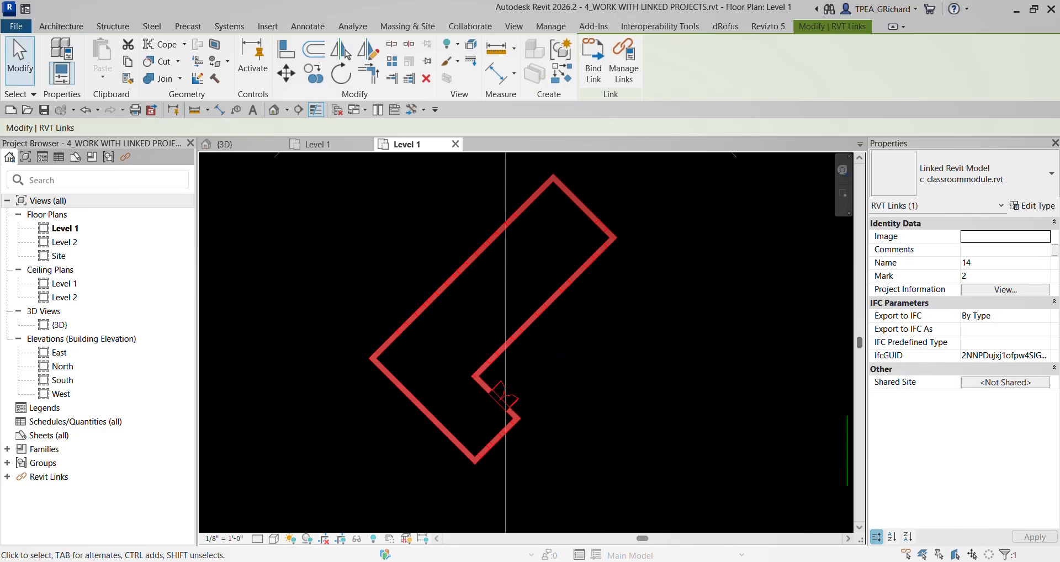
click(231, 231)
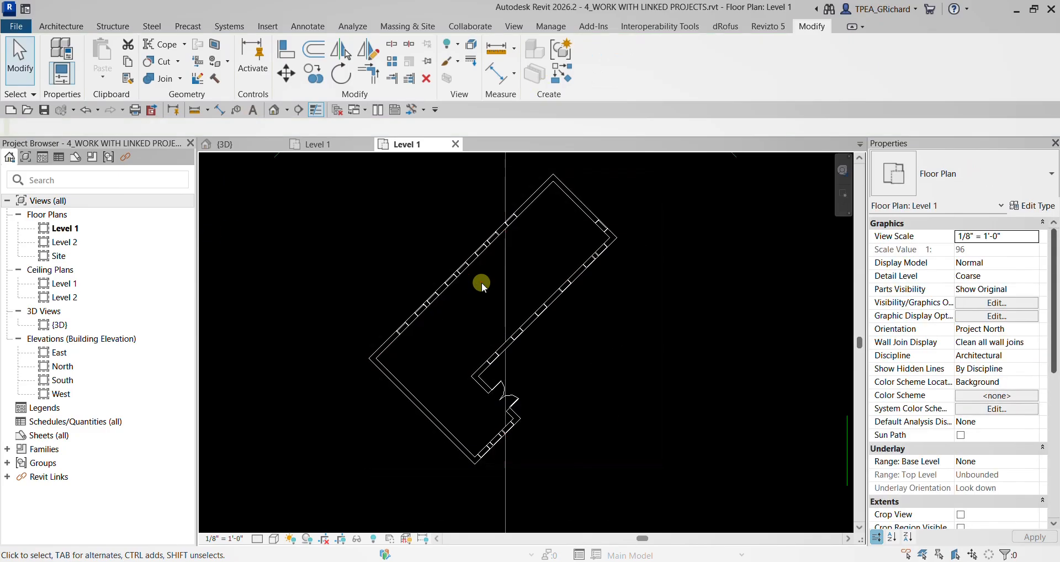
- Begin moving the classroom module, using the midpoint of the inner face of its short northeast wall as the start point
scroll(374, 260, down, 2)
middle_drag(374, 260, 670, 352)
scroll(607, 354, down, 2)
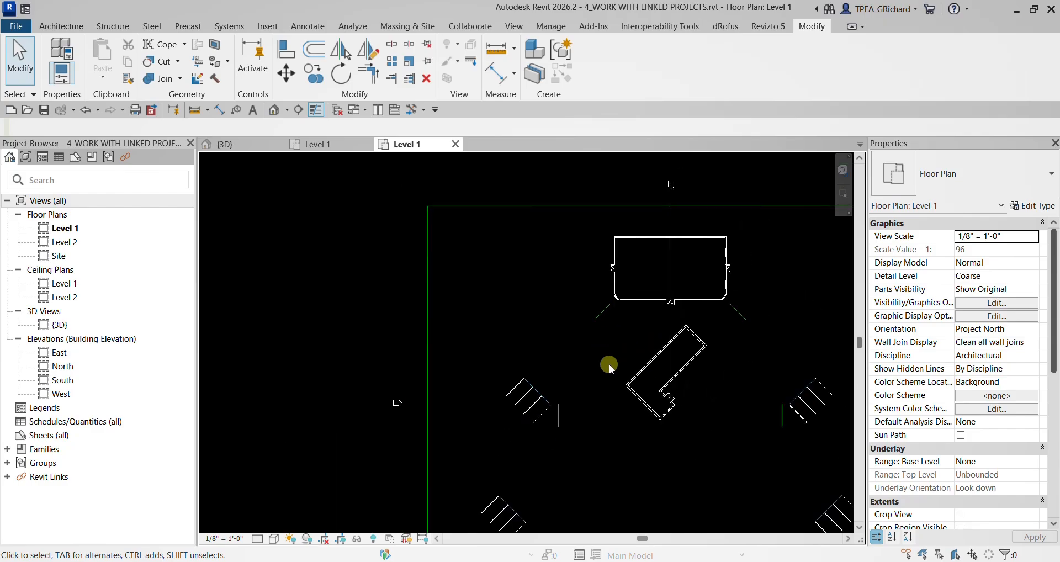
middle_drag(609, 364, 601, 284)
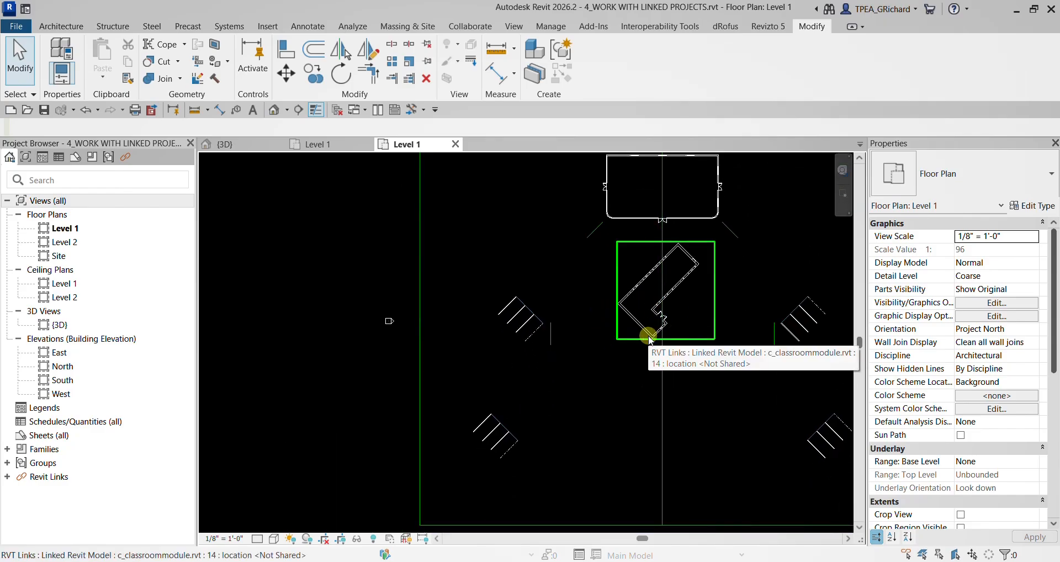
click(657, 276)
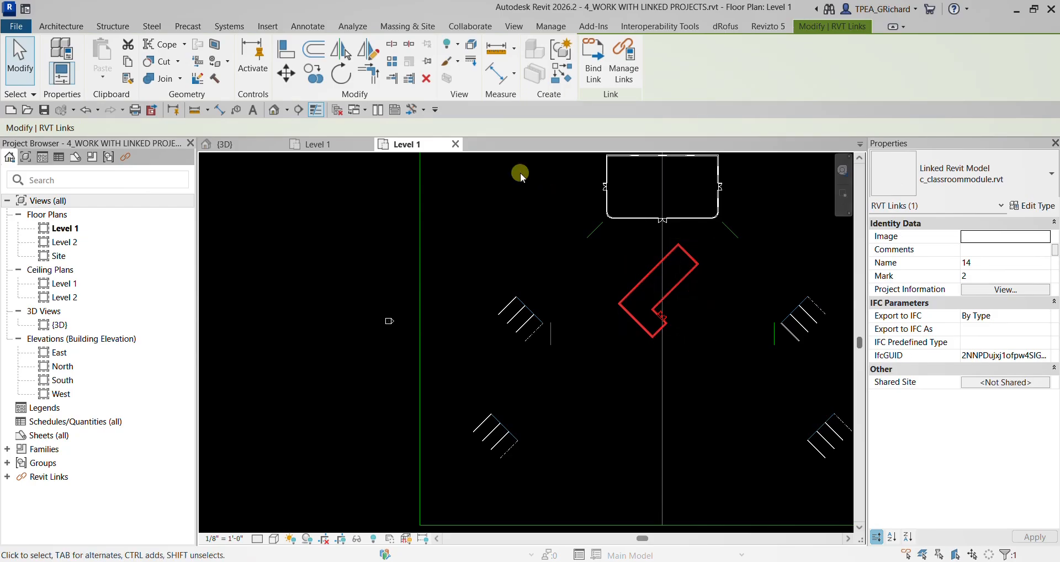
click(278, 74)
scroll(715, 265, up, 3)
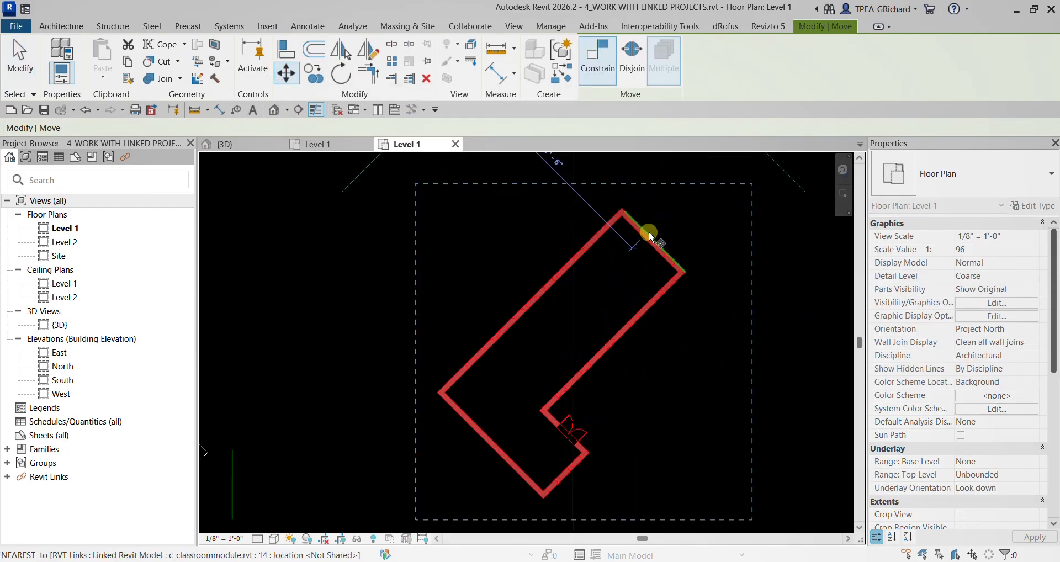
scroll(652, 235, up, 4)
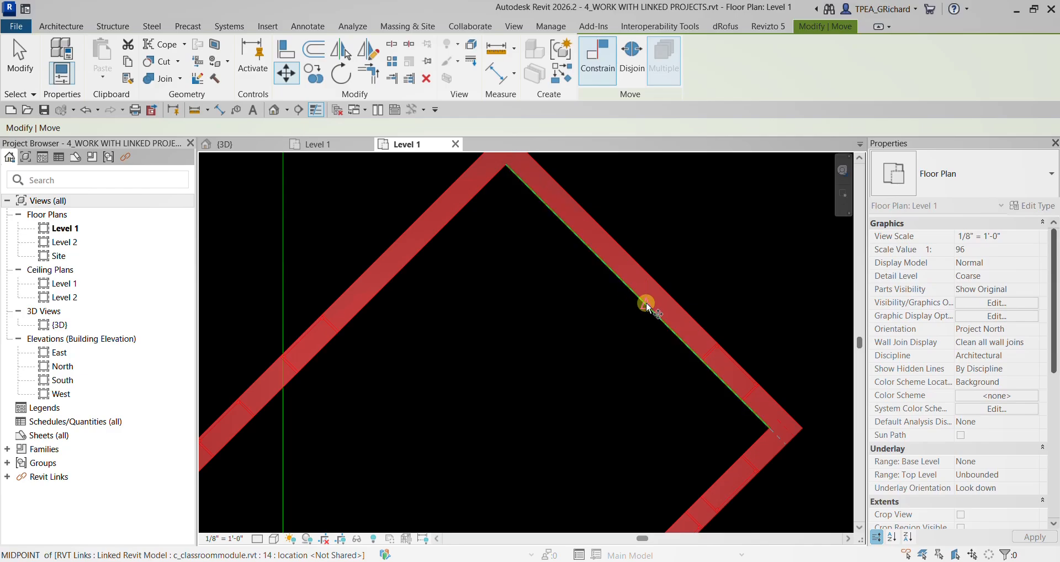
click(646, 303)
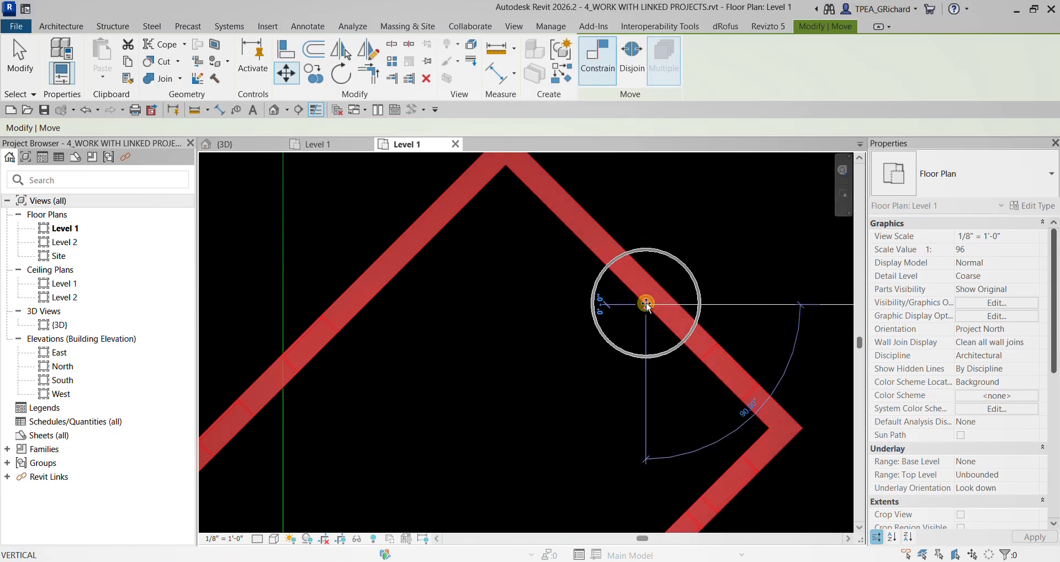
- Turn off the Constrain option of the Move operation so the classroom module can travel in any direction
scroll(646, 303, down, 4)
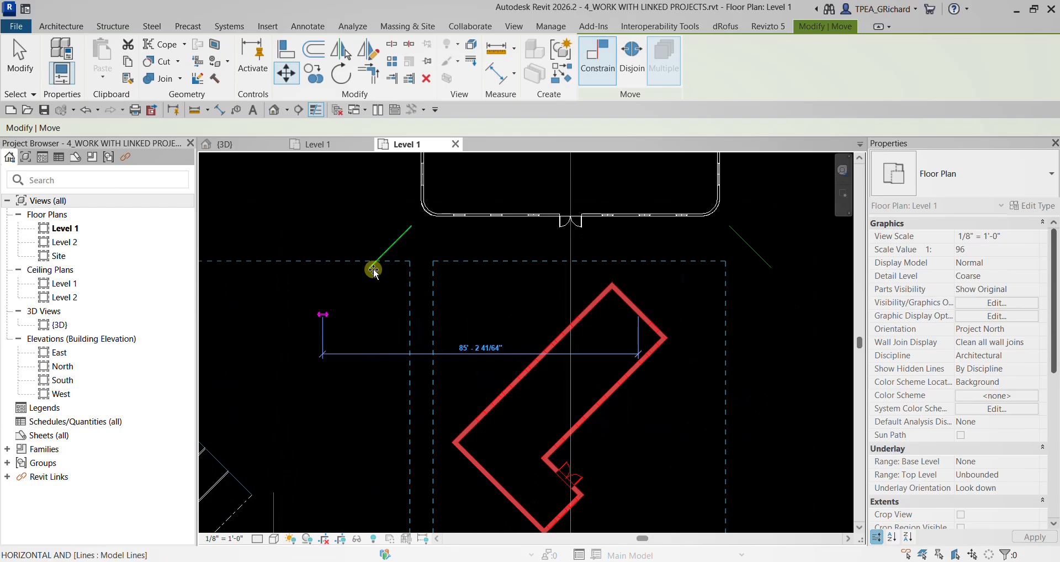
scroll(515, 290, up, 2)
scroll(497, 288, up, 2)
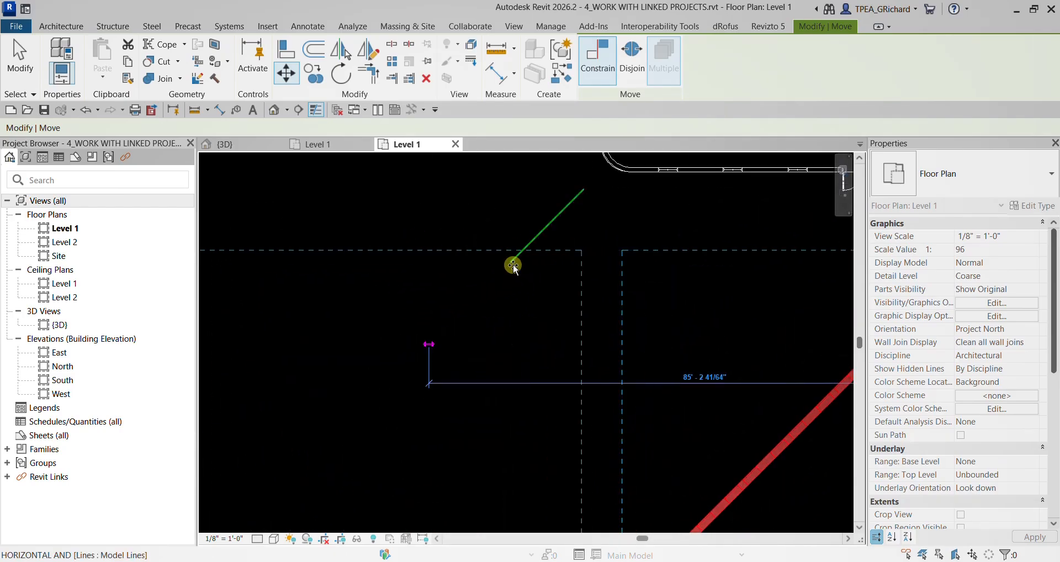
scroll(511, 264, up, 3)
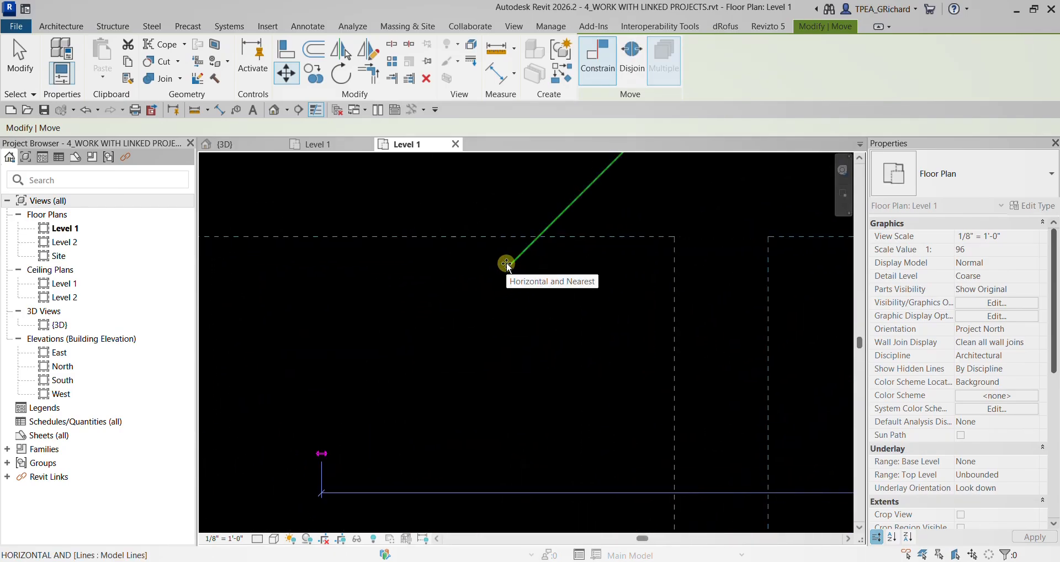
click(508, 264)
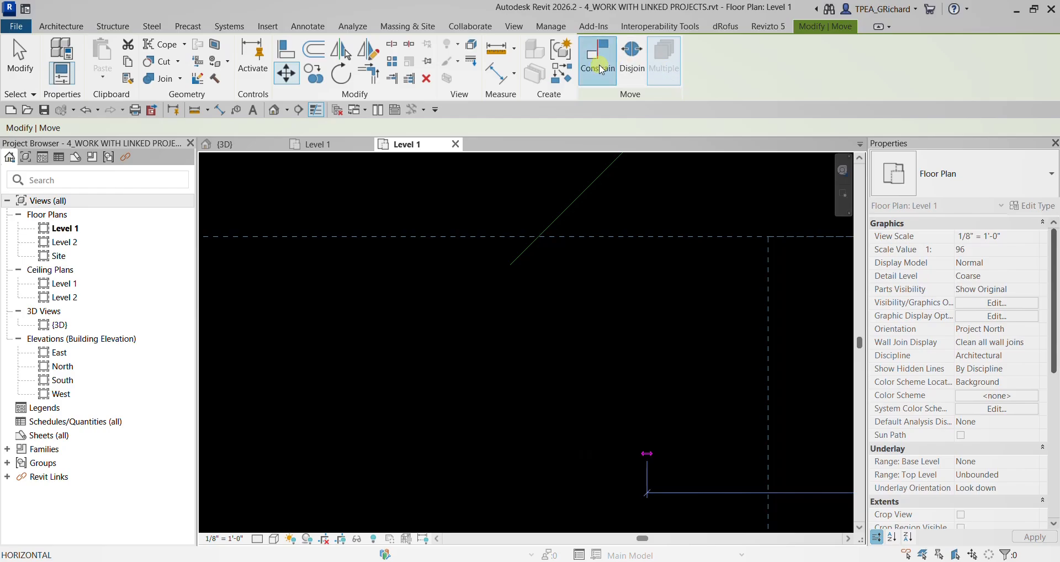
click(602, 69)
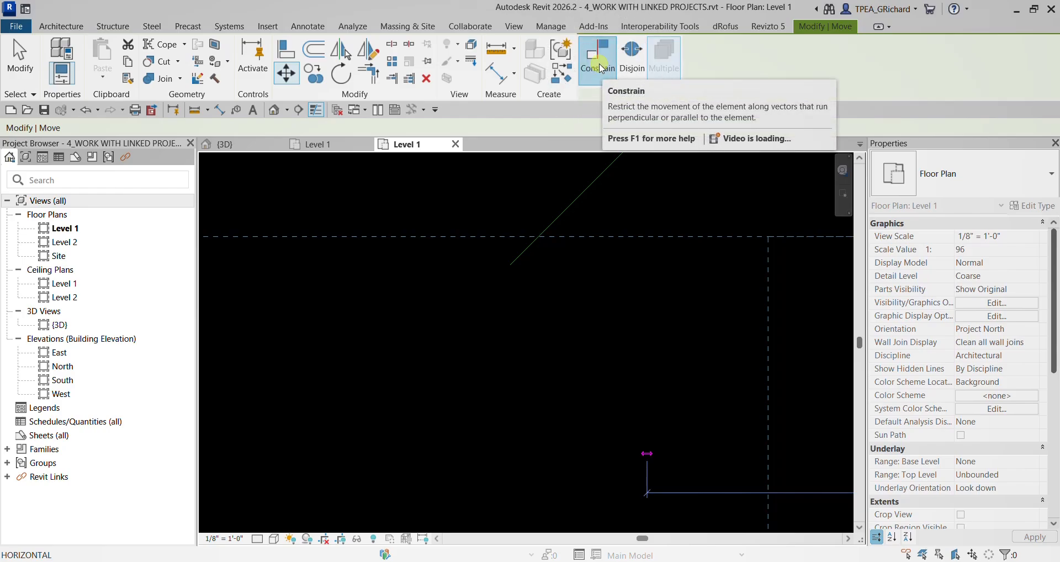
click(601, 68)
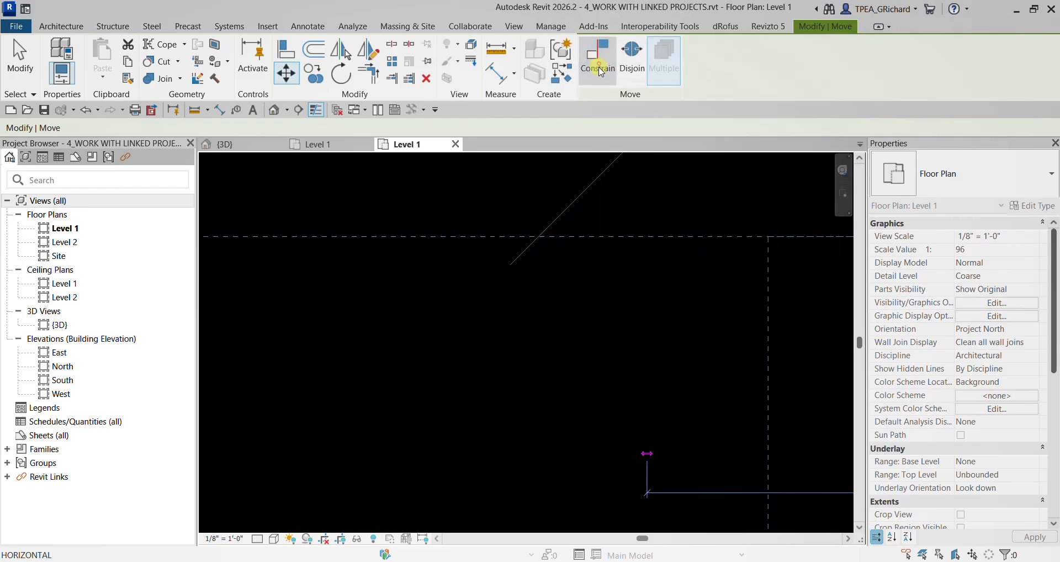
- Place the classroom module at the lower end of the diagonal line southwest of the main building and check its position in 3D
click(514, 263)
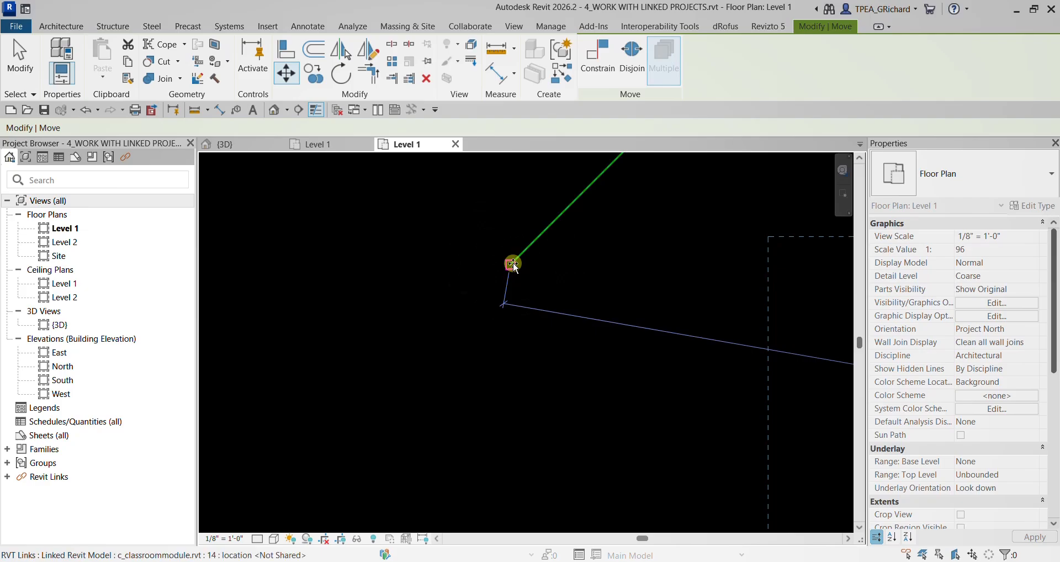
scroll(514, 265, down, 4)
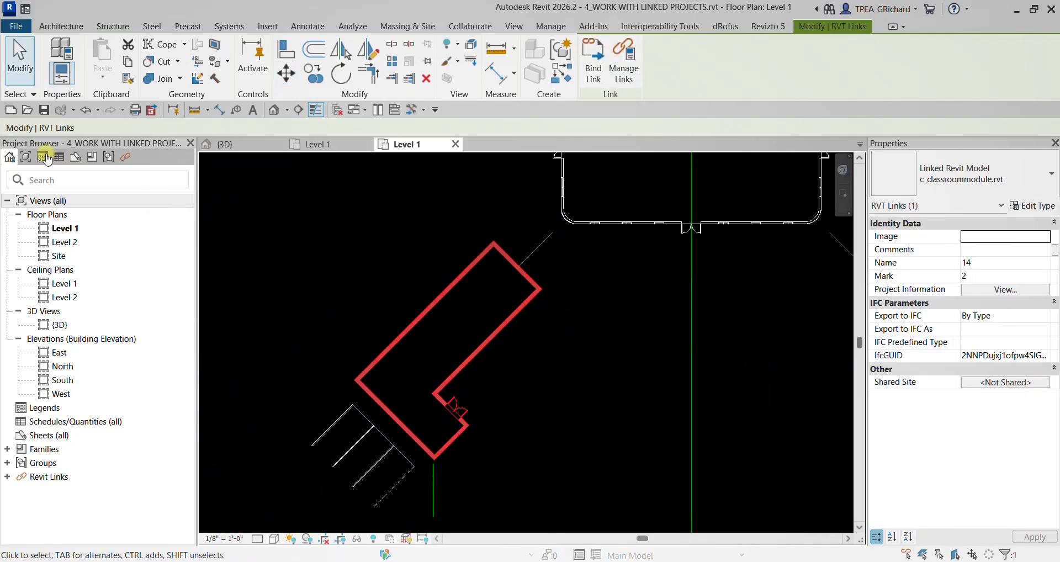
click(28, 68)
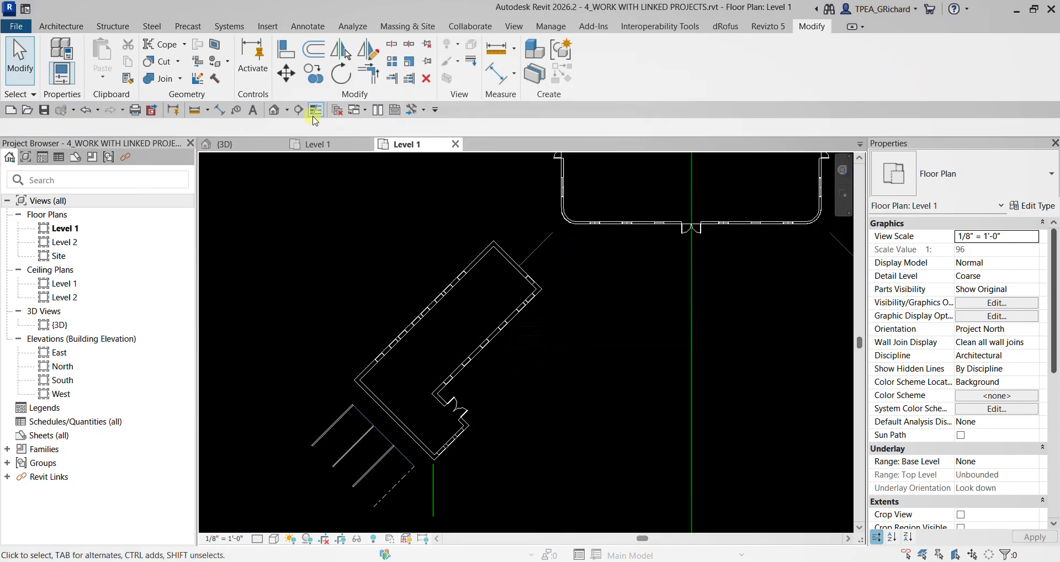
click(272, 113)
shift+middle_drag(359, 282, 542, 303)
scroll(278, 240, up, 3)
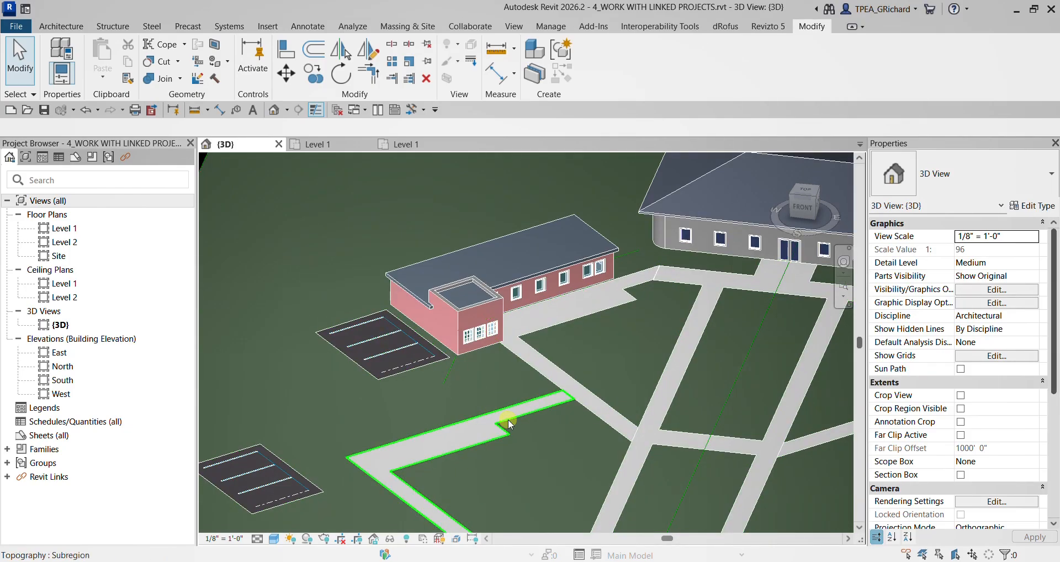
shift+middle_drag(519, 420, 499, 370)
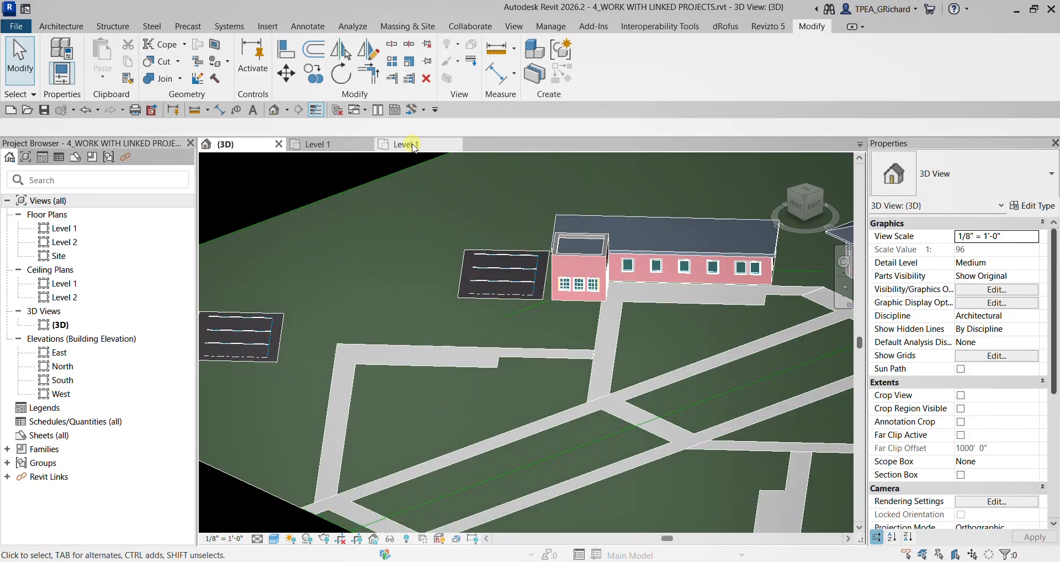
- On the Level 1 plan, move the classroom module from its outer north corner to the lower end of the vertical line beside the upper west parking area
click(408, 148)
scroll(505, 263, up, 2)
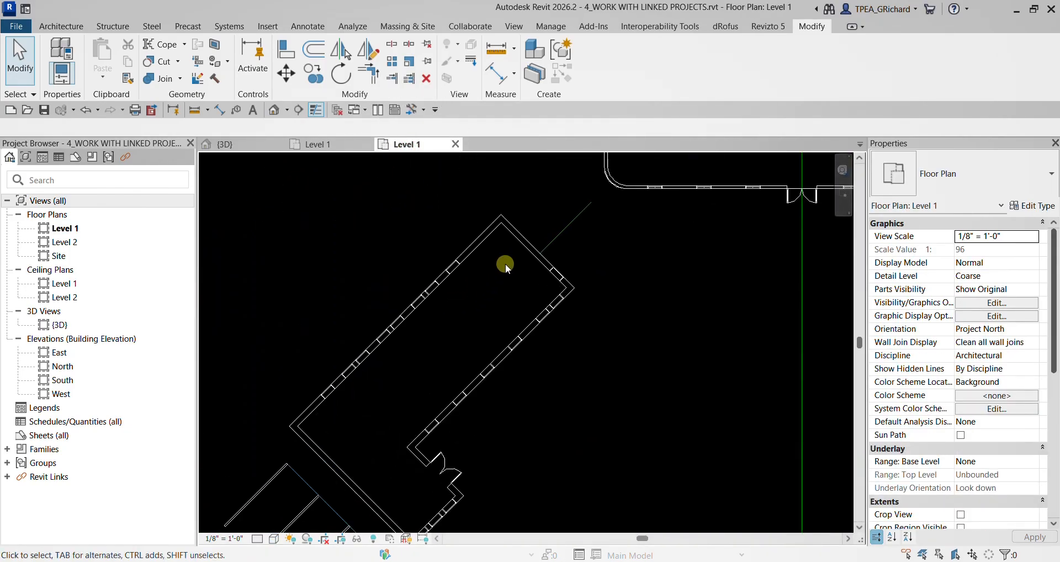
click(520, 239)
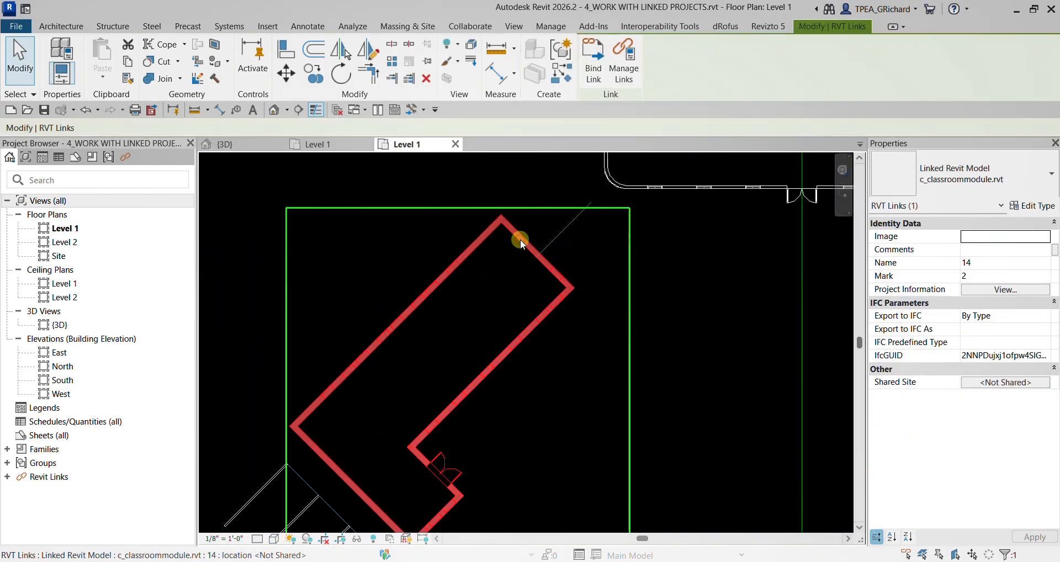
click(288, 80)
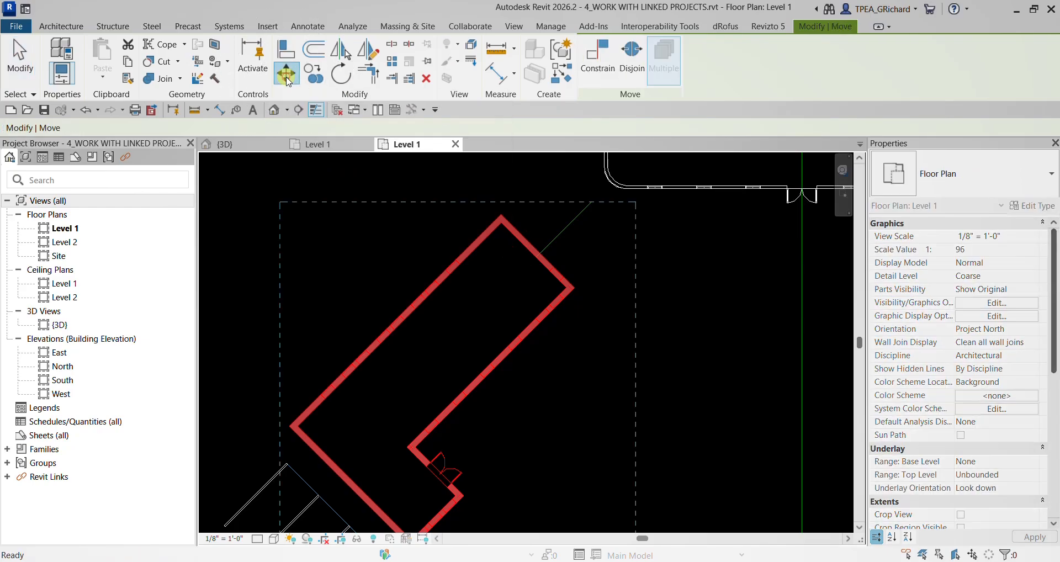
scroll(457, 202, up, 5)
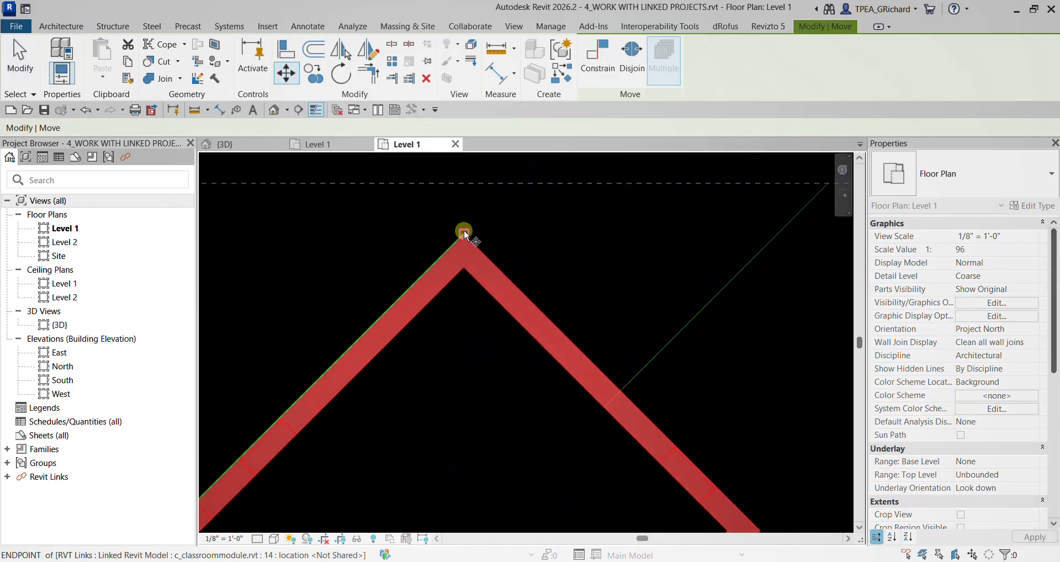
click(465, 232)
scroll(464, 232, down, 5)
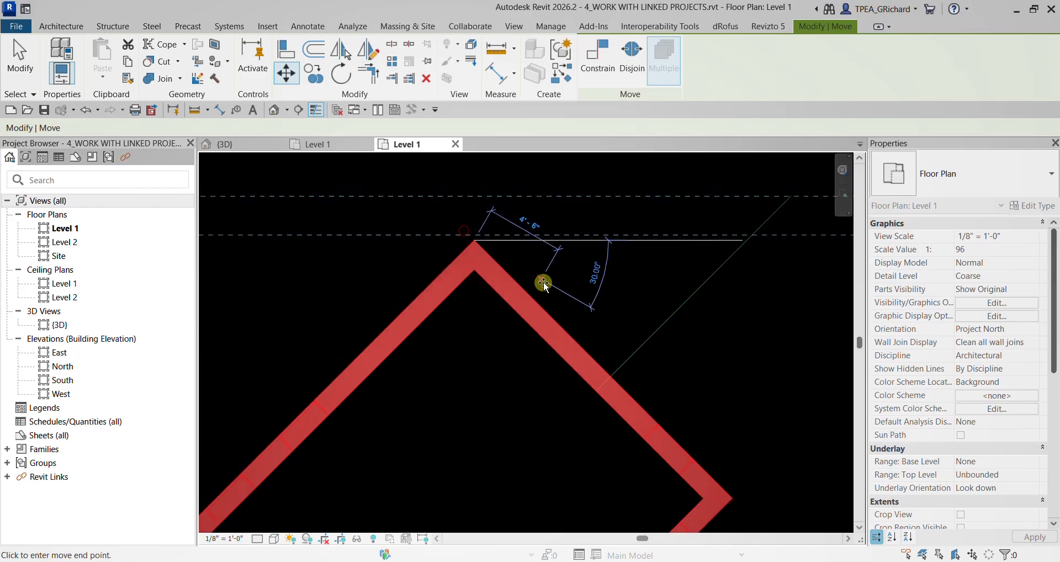
scroll(544, 284, down, 3)
middle_drag(565, 366, 639, 95)
scroll(564, 232, up, 4)
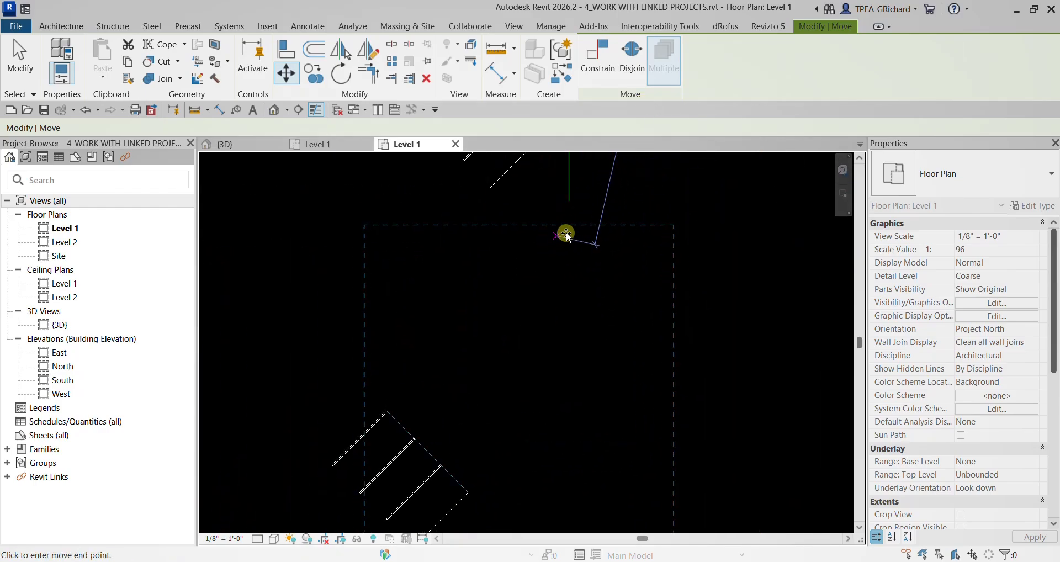
click(574, 202)
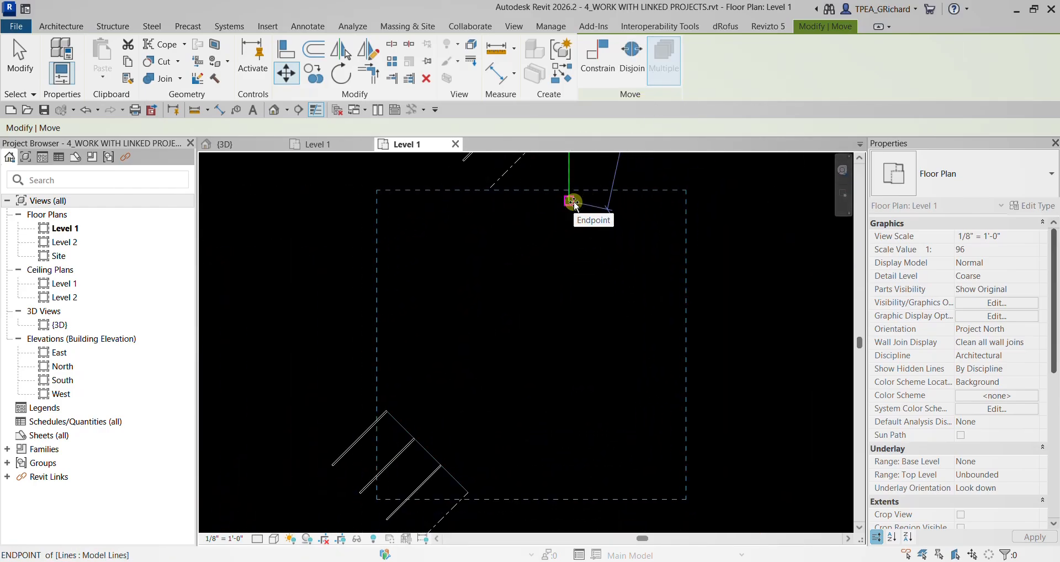
- Undo the classroom module's last move
scroll(453, 334, down, 3)
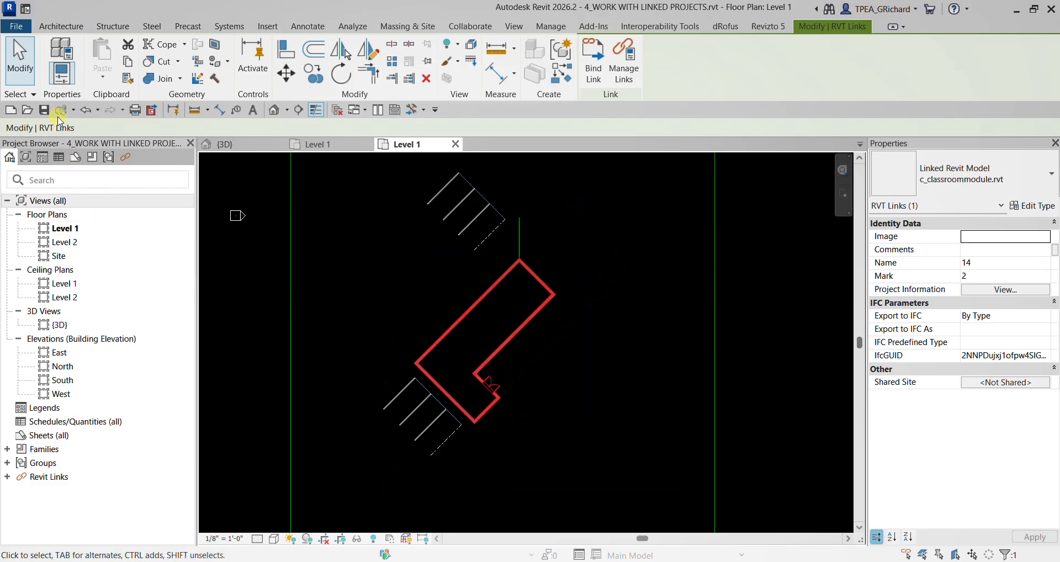
click(20, 58)
scroll(503, 350, up, 3)
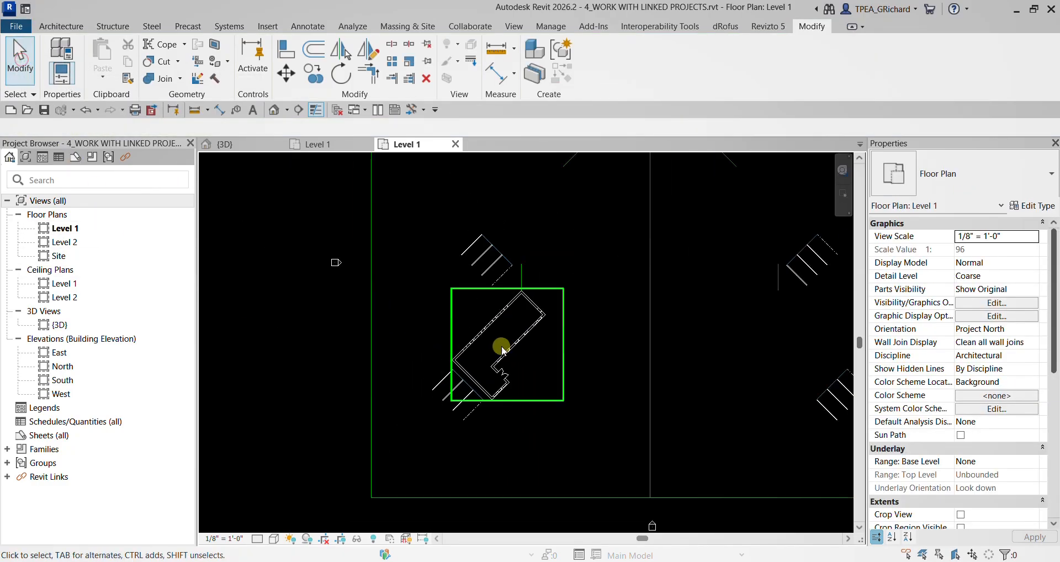
scroll(502, 349, down, 2)
middle_drag(667, 343, 433, 381)
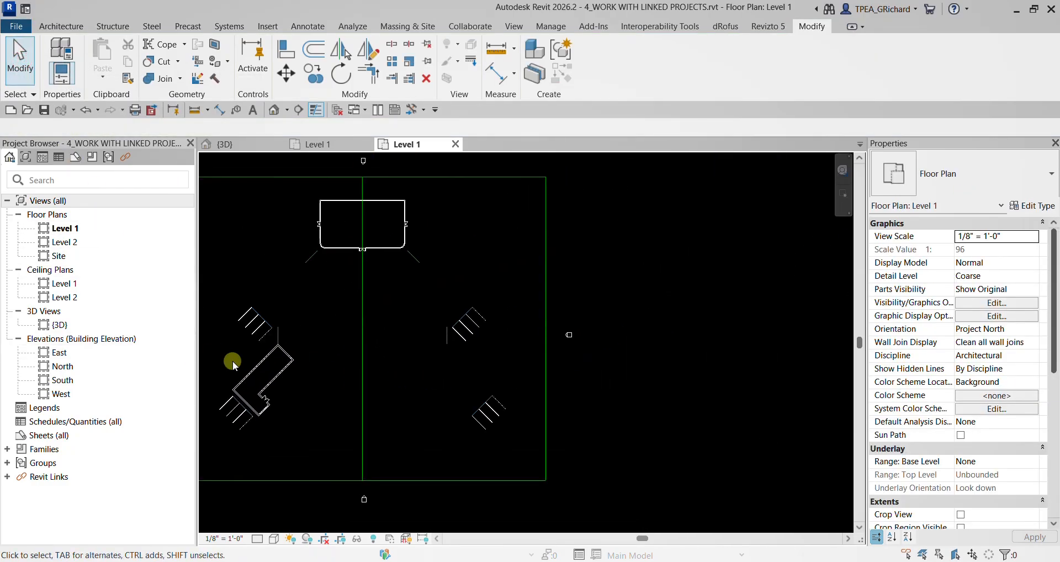
middle_drag(233, 360, 359, 353)
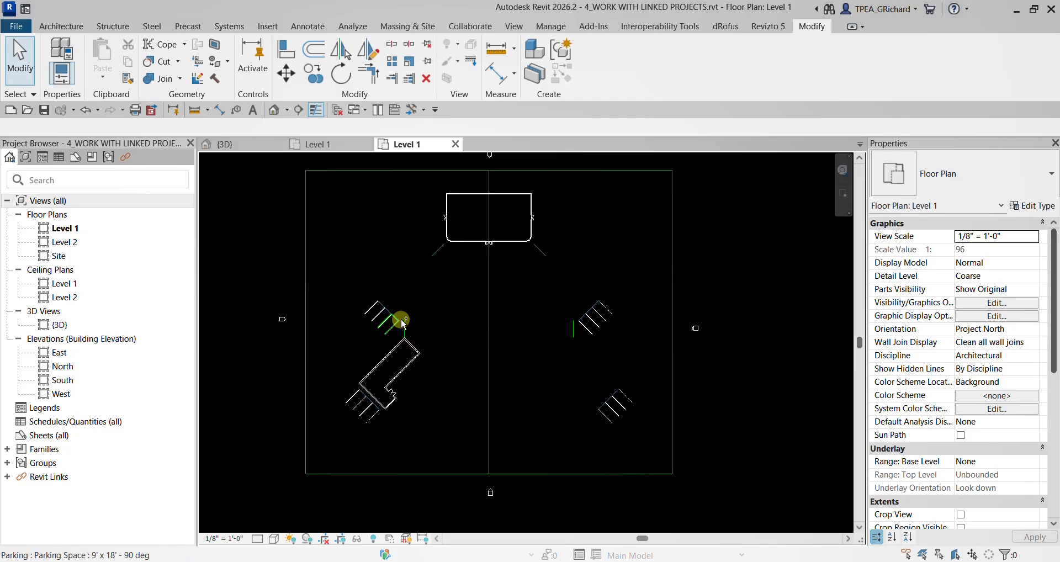
scroll(406, 283, up, 2)
scroll(406, 284, up, 2)
scroll(479, 325, down, 3)
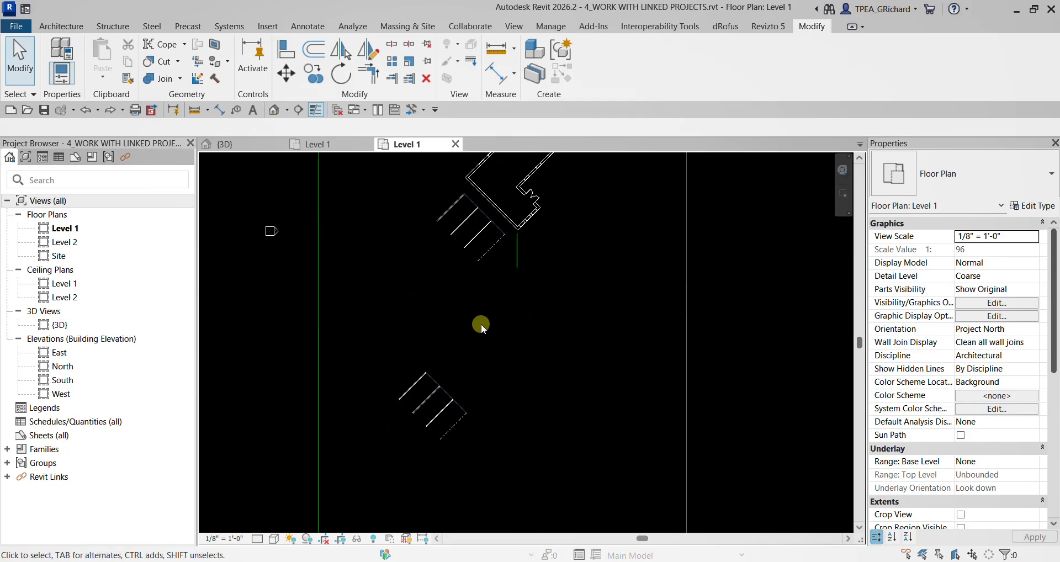
- Copy the classroom module from its outer north corner to the lower end of the vertical line beside the upper west parking area
middle_drag(535, 256, 515, 376)
scroll(549, 257, up, 2)
click(548, 269)
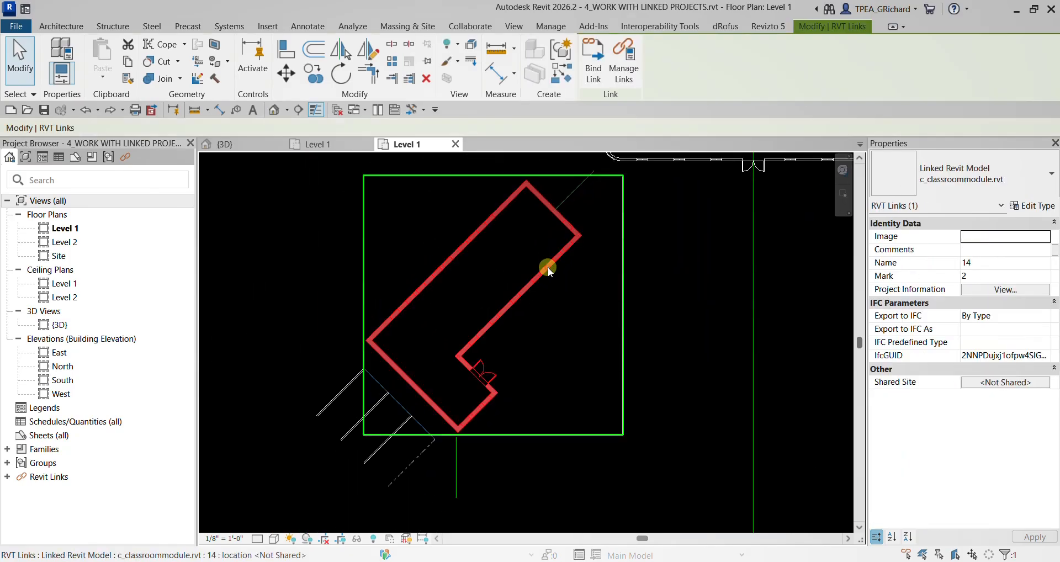
click(310, 74)
scroll(531, 165, up, 2)
scroll(529, 166, up, 1)
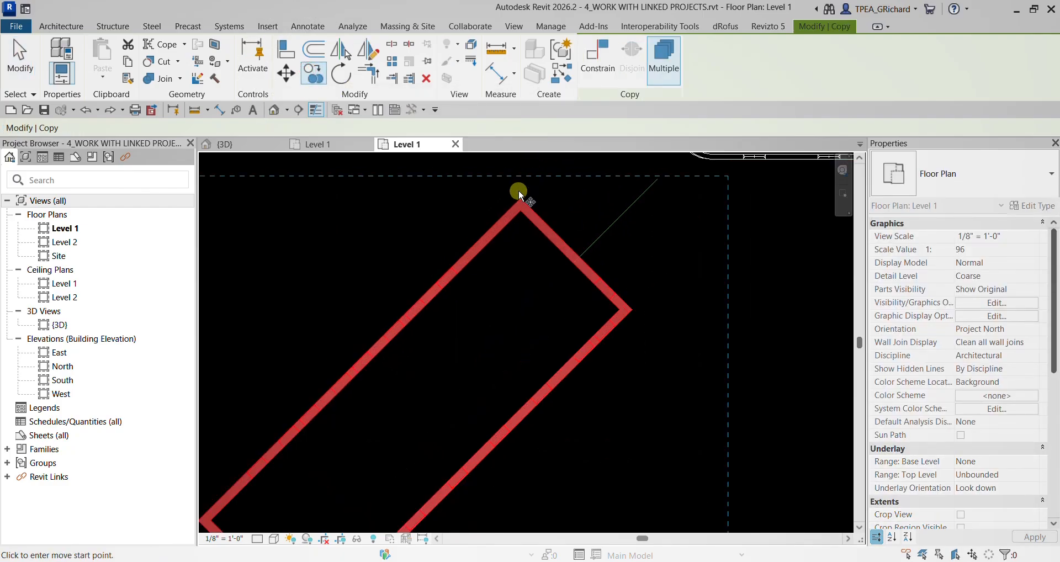
click(521, 193)
scroll(561, 318, down, 3)
scroll(561, 323, down, 1)
middle_drag(560, 317, 554, 160)
scroll(520, 385, up, 4)
click(474, 318)
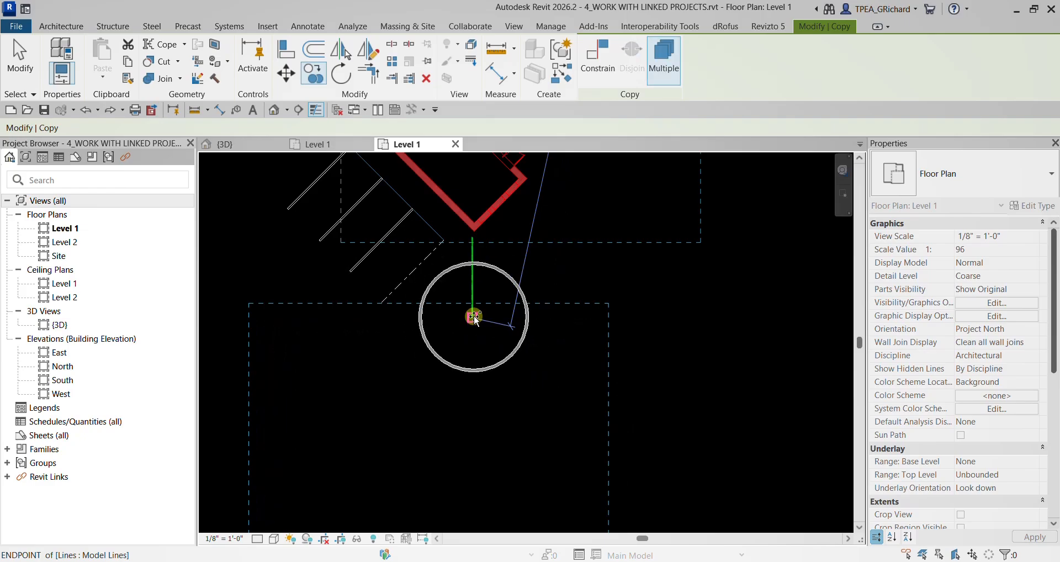
scroll(479, 339, down, 3)
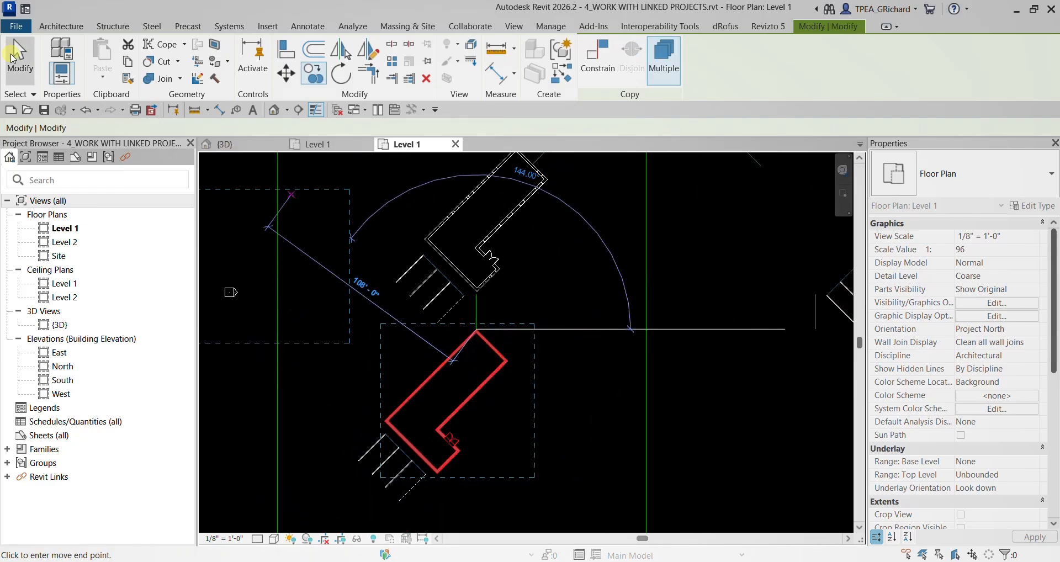
click(13, 57)
- Mirror copies of both west classroom modules to the east side, using the site's vertical center line as the axis
scroll(415, 336, down, 3)
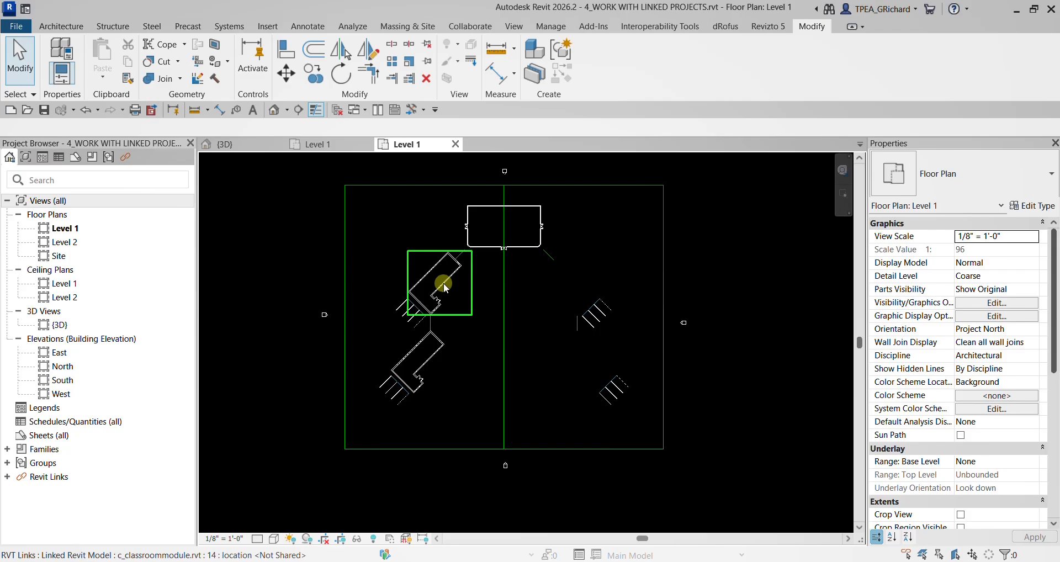
scroll(422, 324, up, 3)
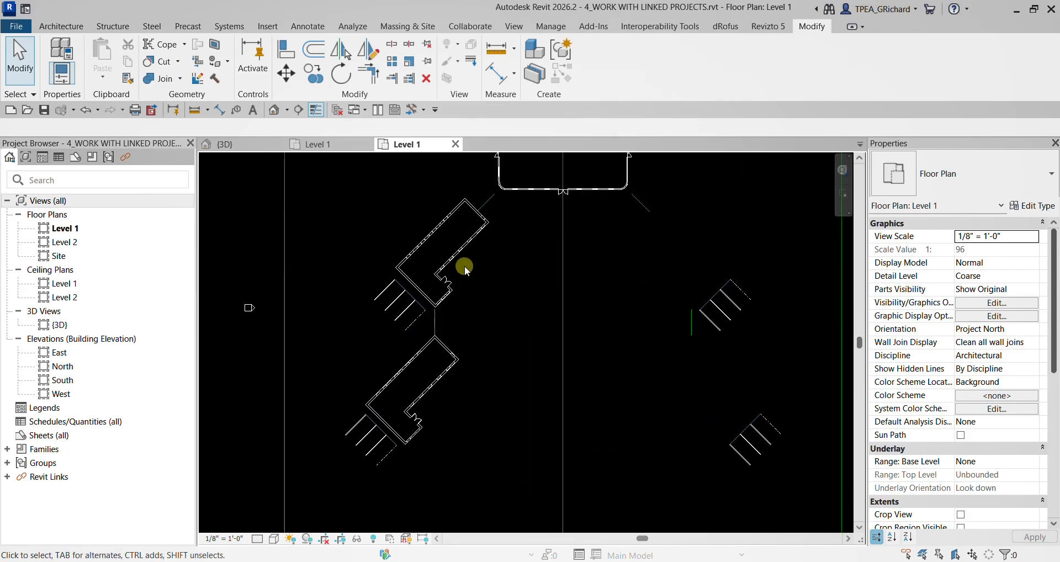
click(456, 254)
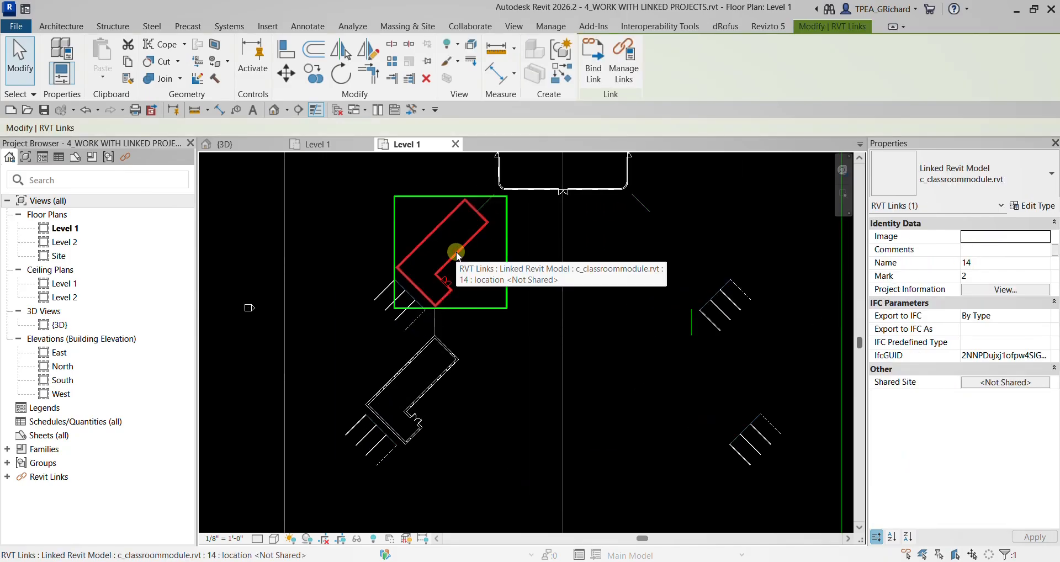
ctrl+click(459, 360)
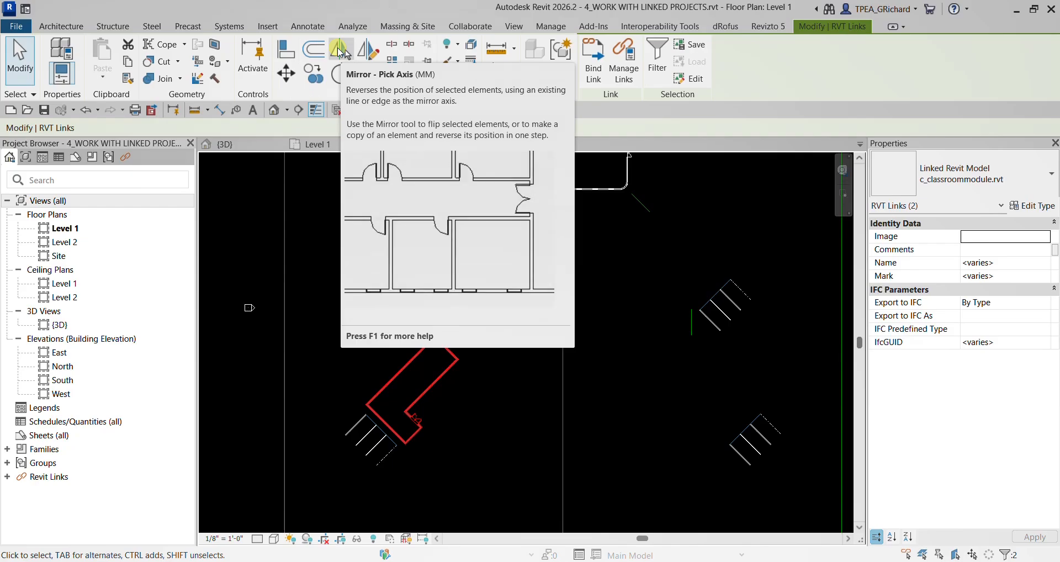
click(339, 50)
scroll(475, 340, down, 3)
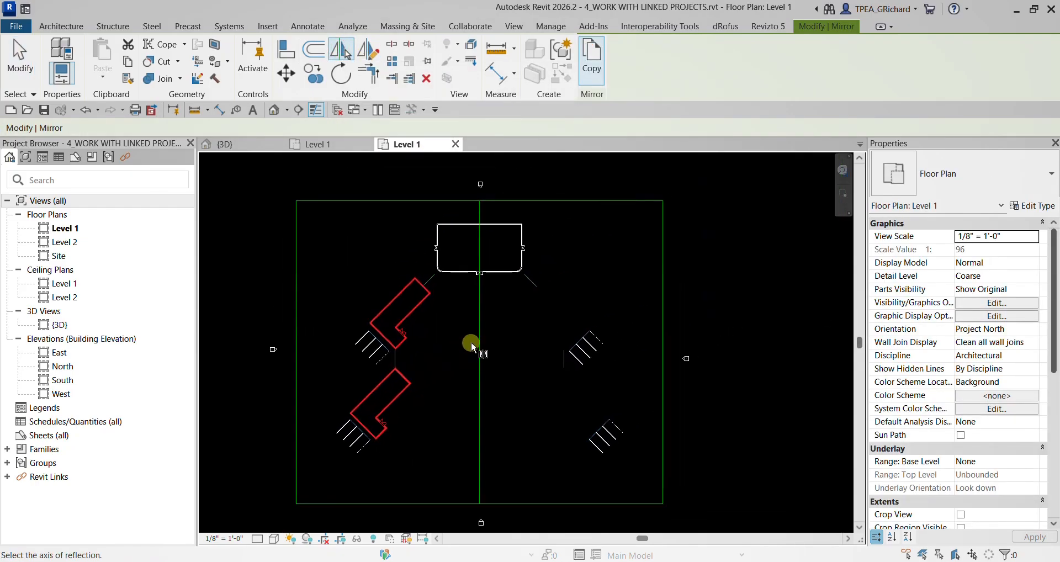
click(479, 338)
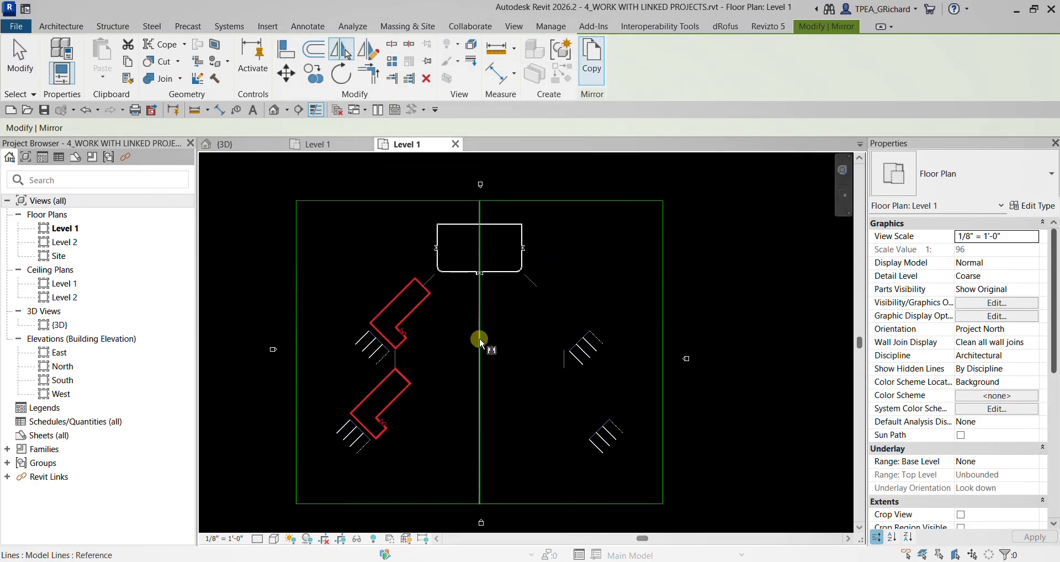
click(479, 339)
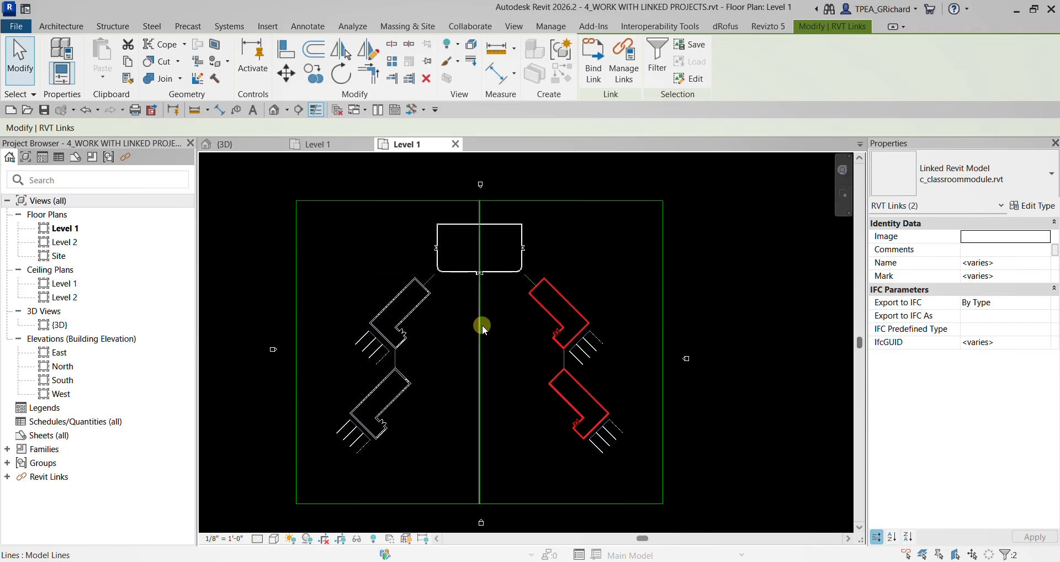
click(25, 55)
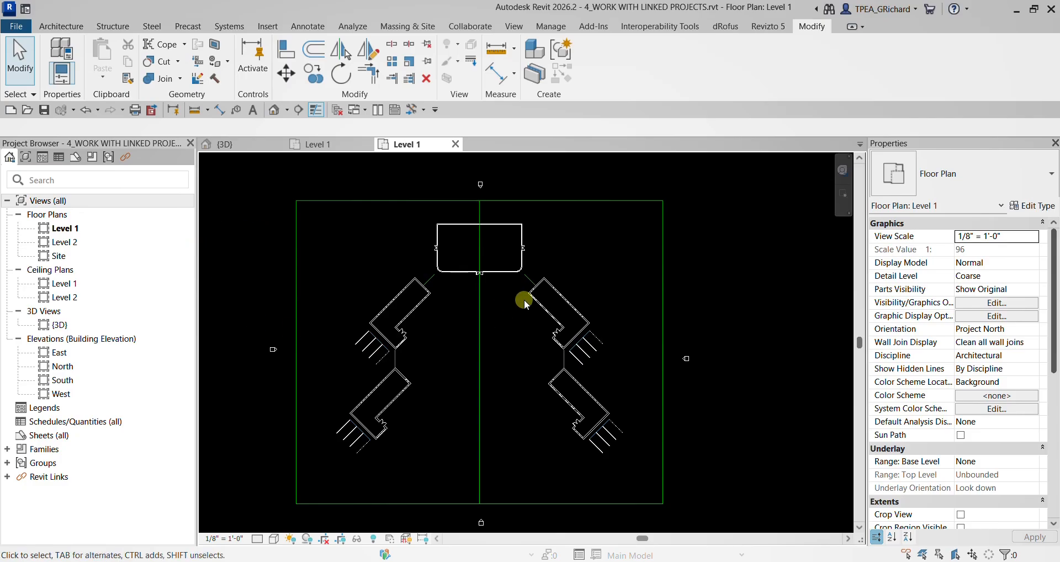
- Examine in the 3D view how the four classroom modules and the main building sit against the walkways and parking areas
click(225, 144)
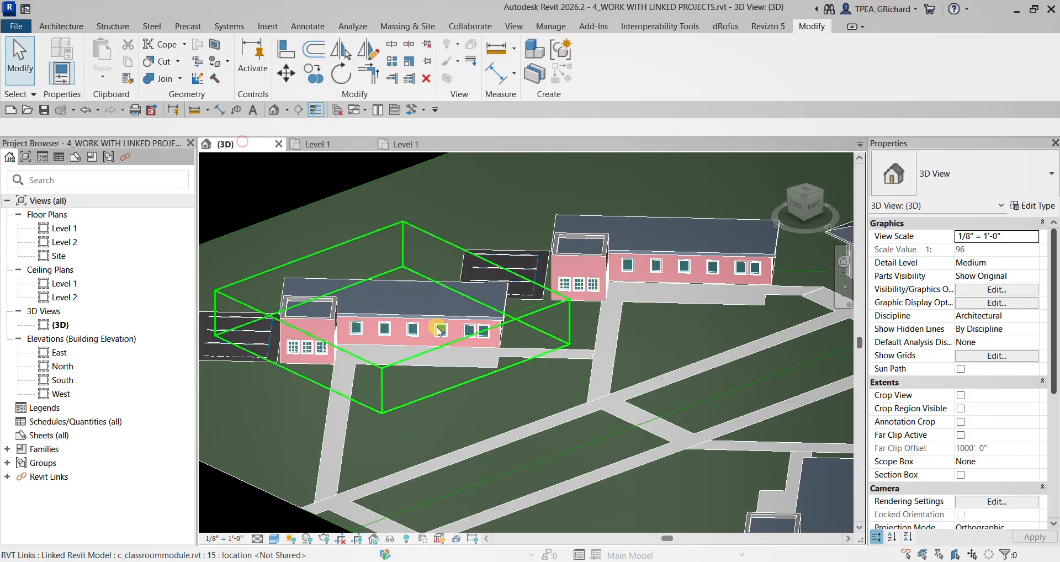
shift+middle_drag(443, 331, 565, 412)
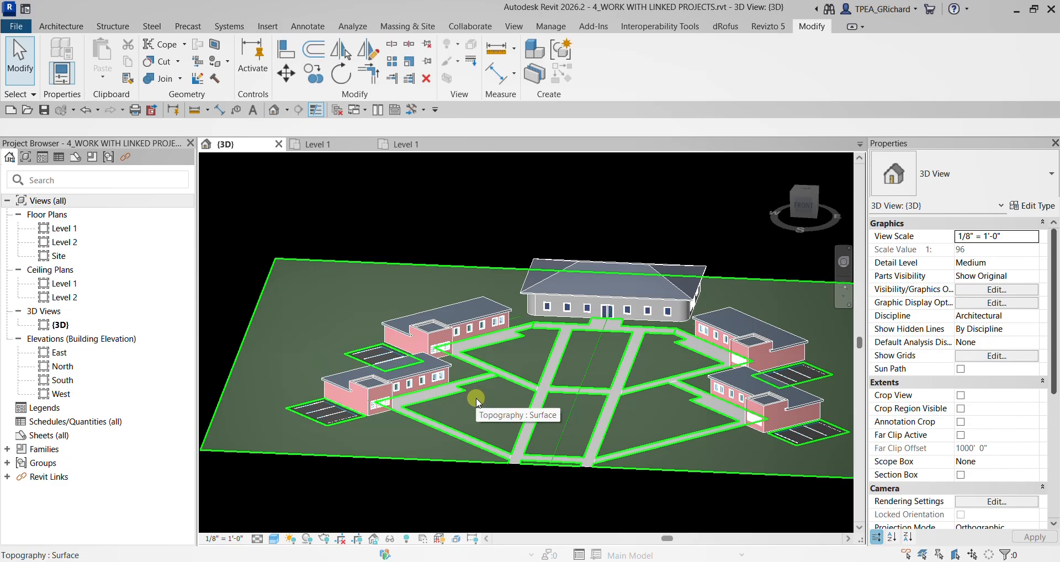
scroll(414, 360, up, 1)
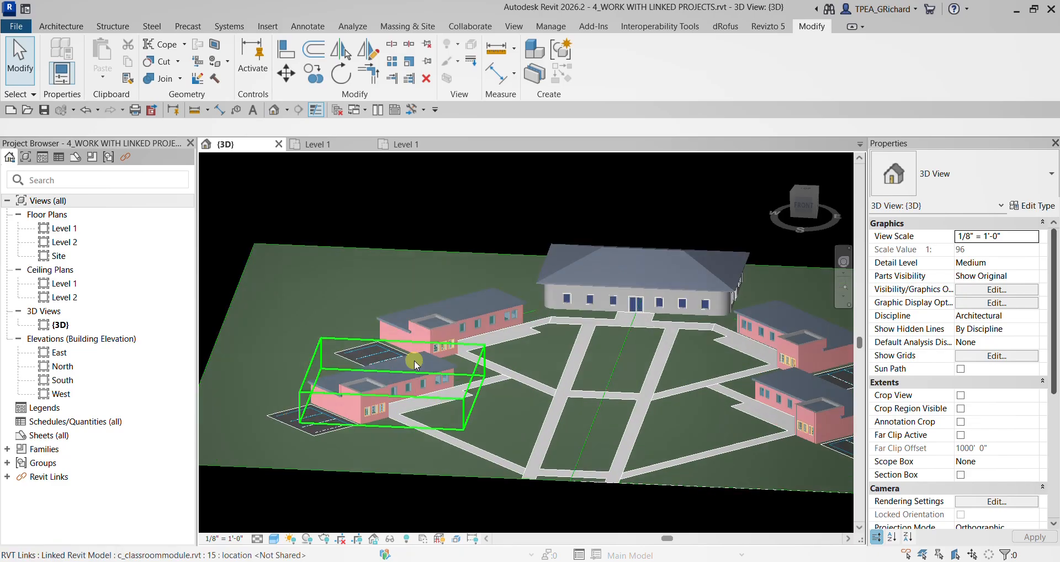
scroll(415, 360, up, 1)
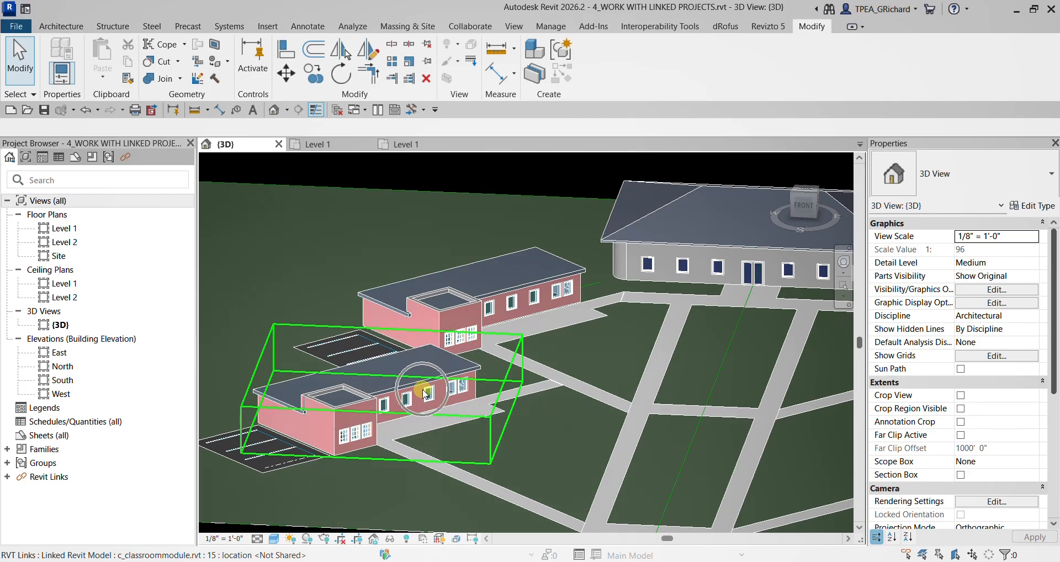
shift+middle_drag(476, 334, 303, 367)
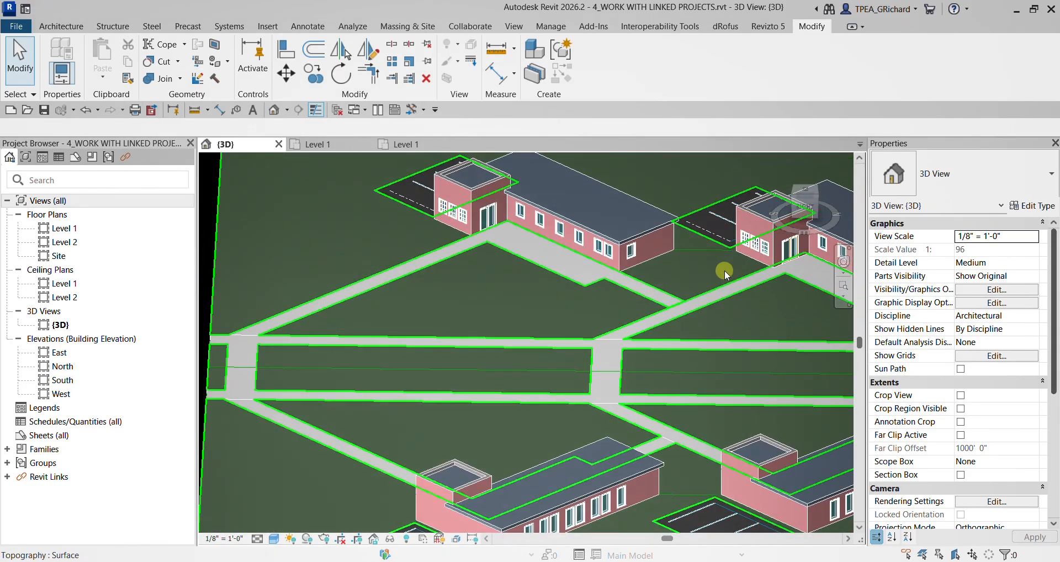
scroll(638, 248, up, 2)
scroll(638, 248, up, 2)
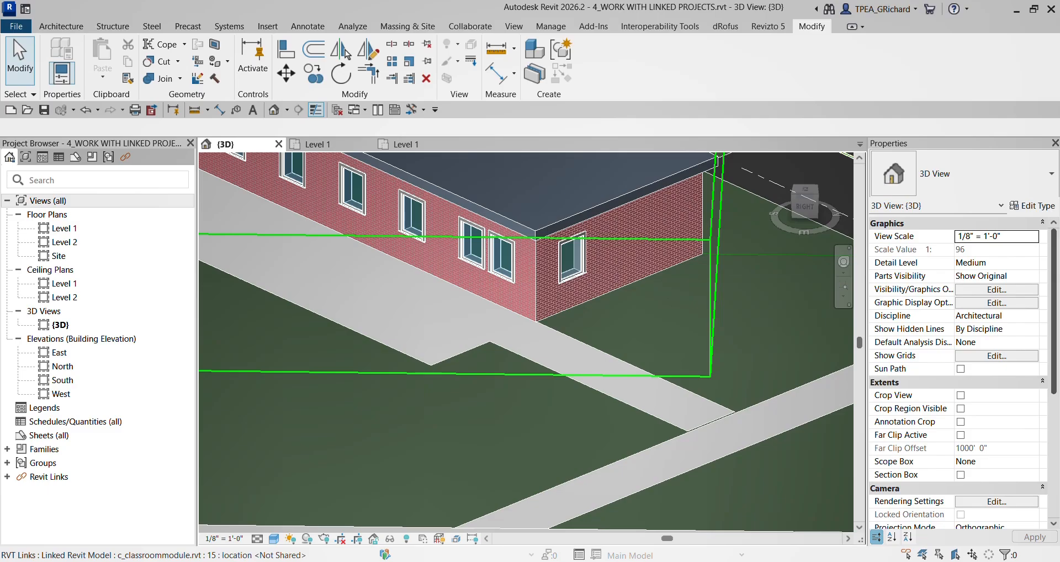
scroll(464, 348, down, 2)
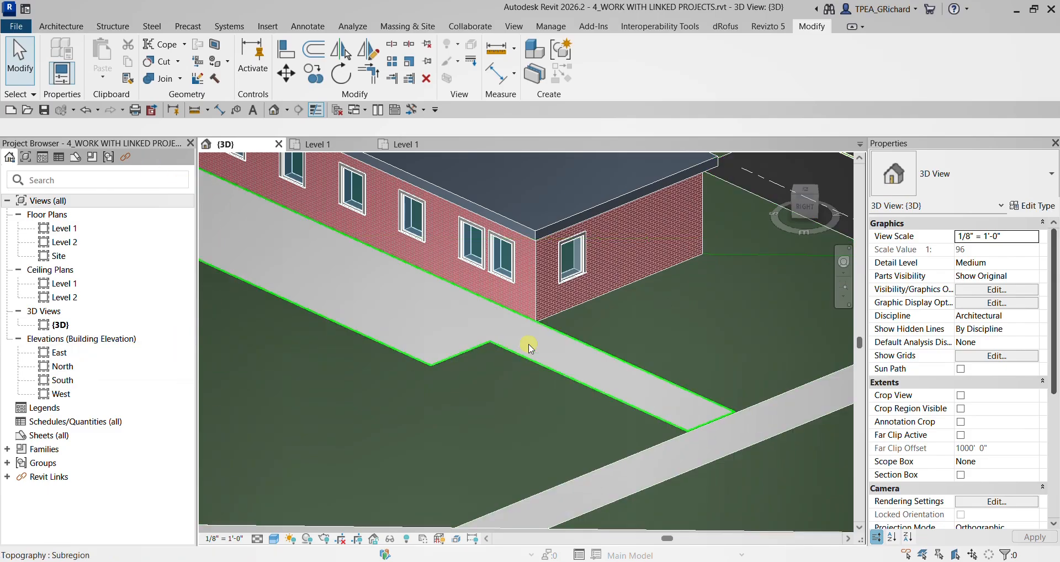
scroll(496, 342, down, 3)
shift+middle_drag(502, 341, 668, 349)
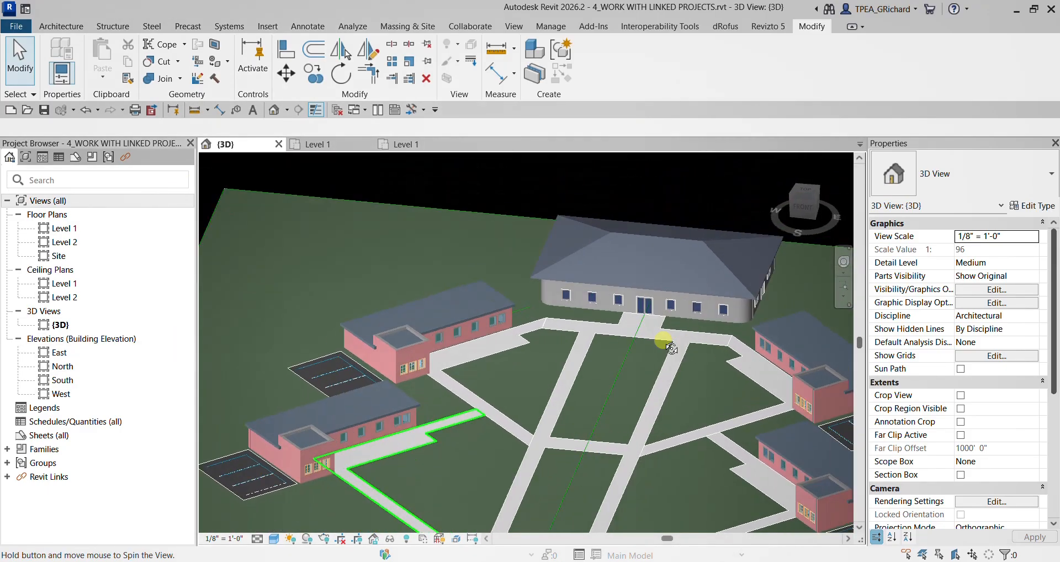
scroll(574, 336, down, 2)
middle_drag(577, 338, 542, 288)
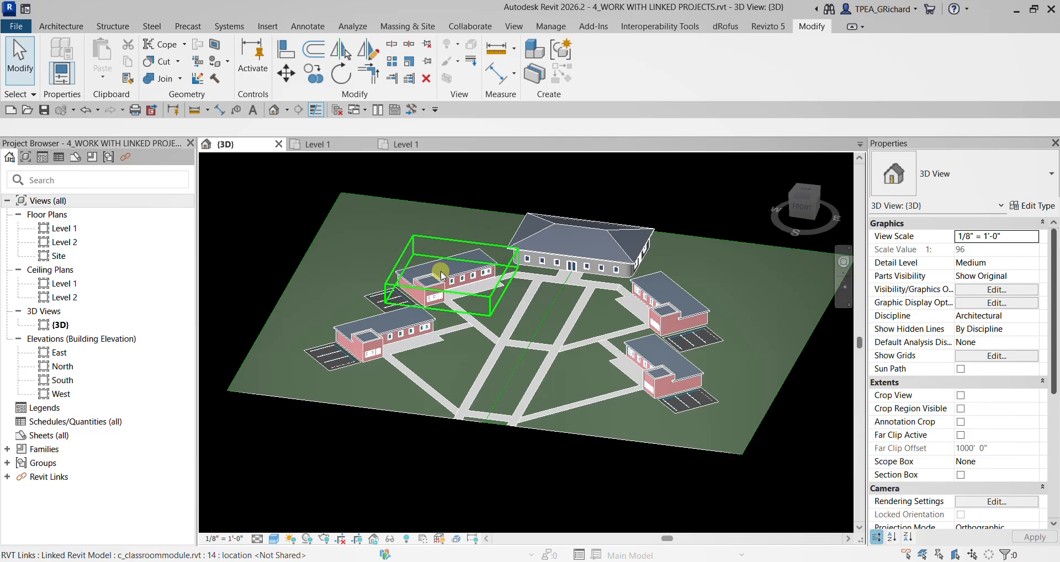
- List the project's Revit links and view the commands available for c_classroommodule.rvt
click(42, 144)
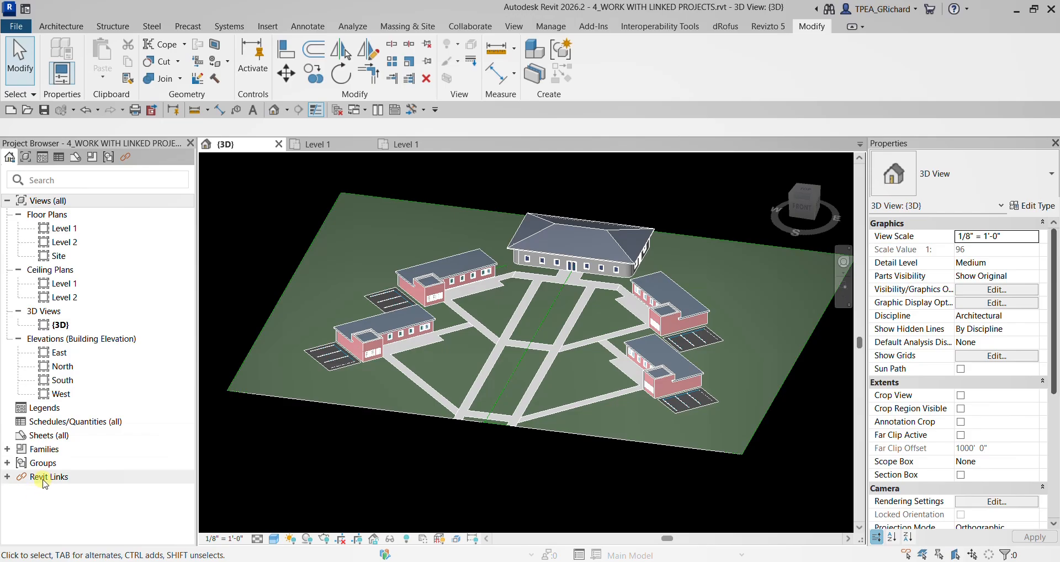
click(8, 477)
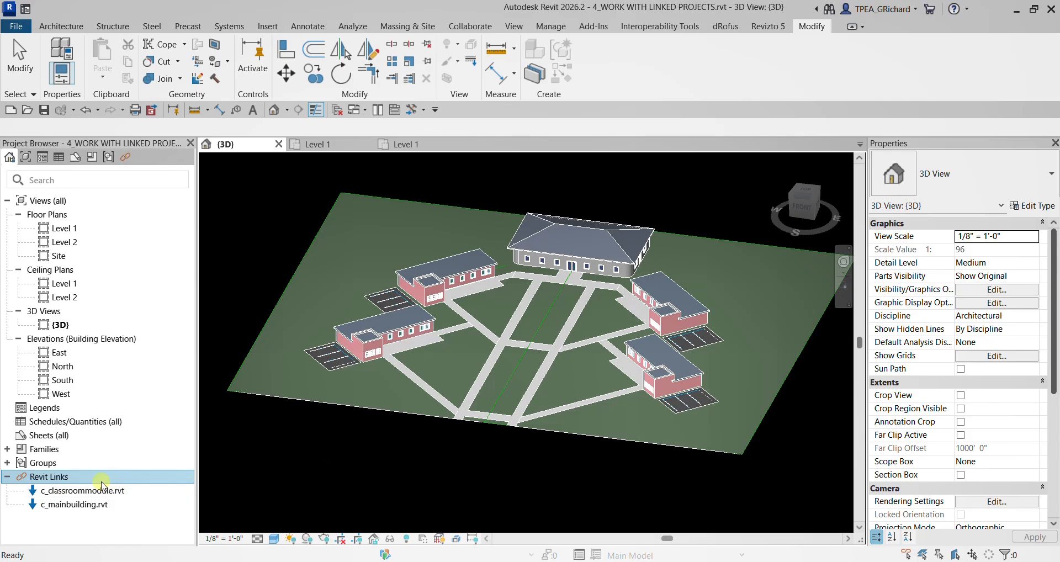
right_click(66, 492)
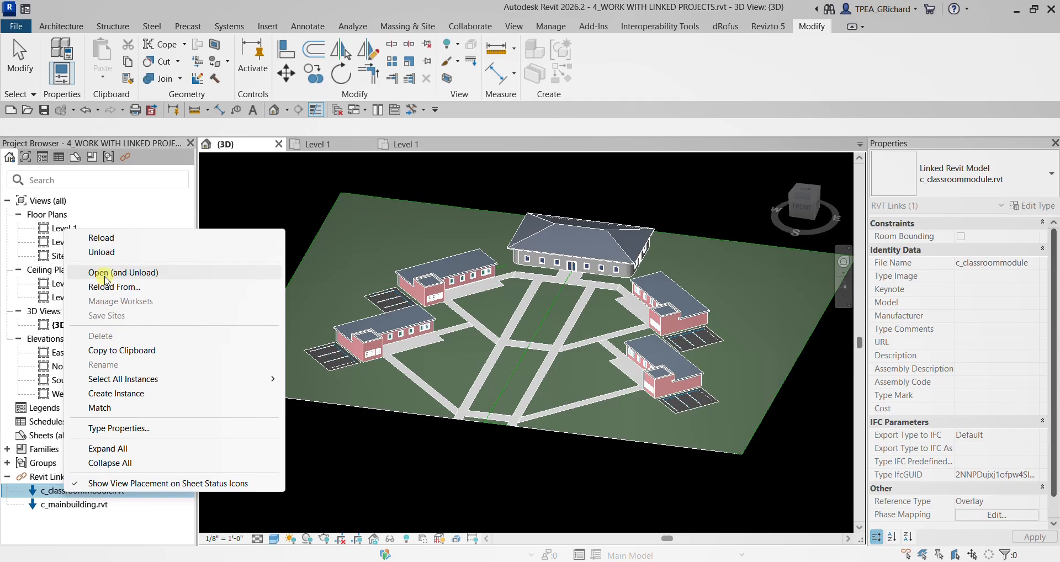
click(252, 181)
- Open Manage Links and examine the status, reference type, saved path and path type of both linked Revit models
click(269, 28)
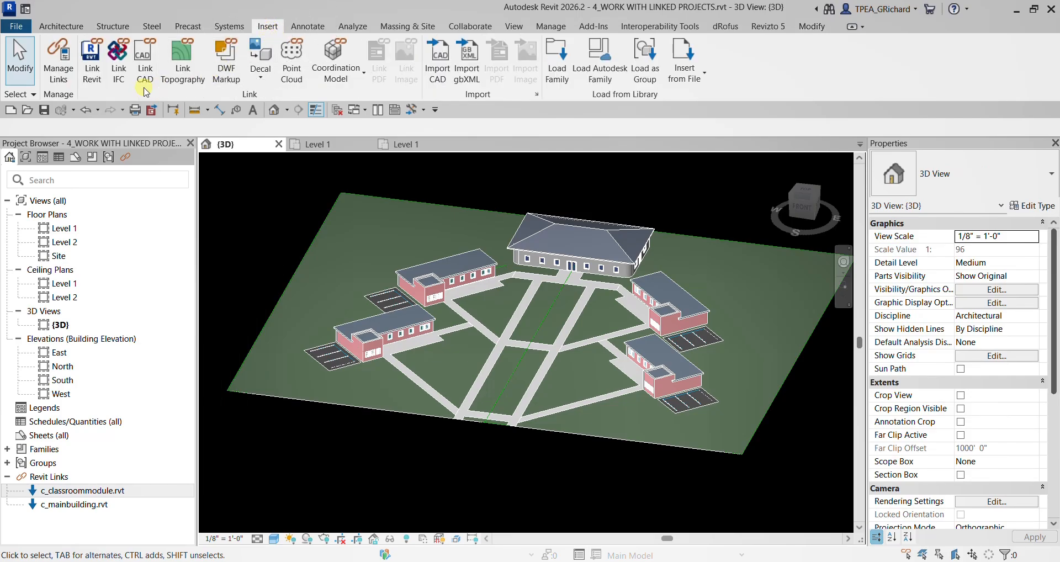
click(63, 68)
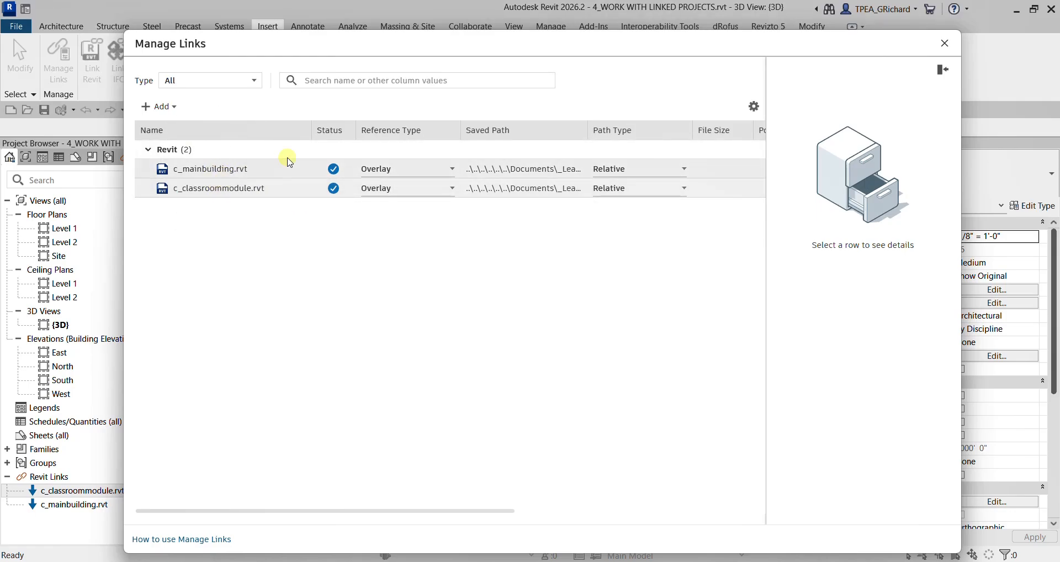
mouse_move(333, 169)
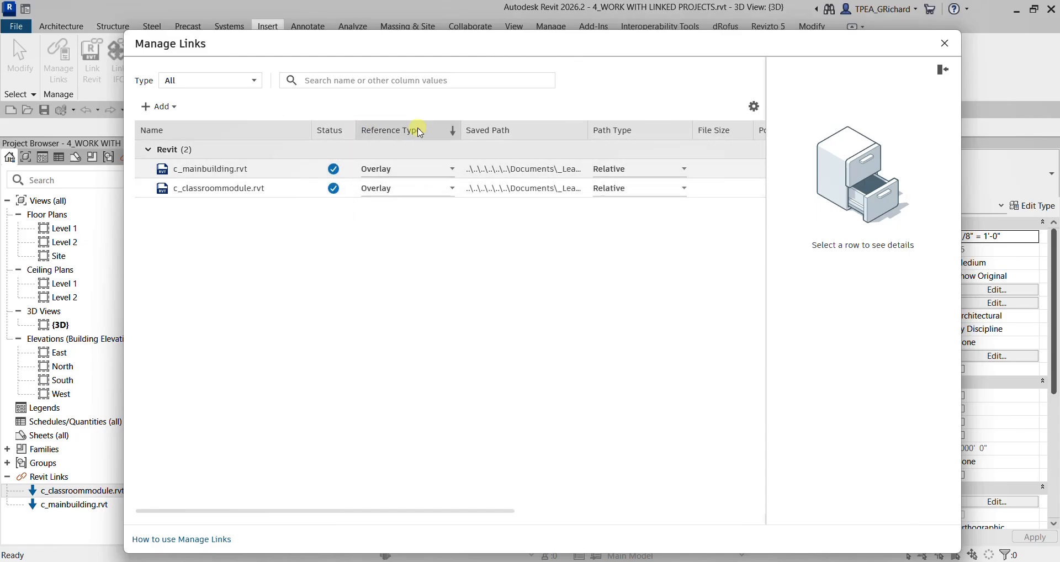
click(521, 137)
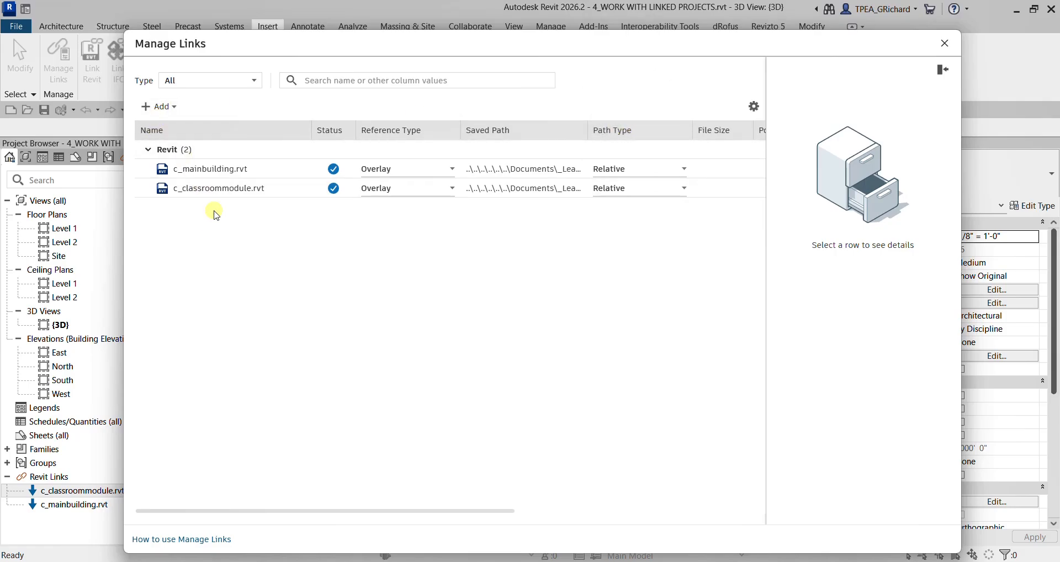
- Examine the details of c_classroommodule.rvt and the add, reload, unload, remove and workset commands in Manage Links
click(203, 193)
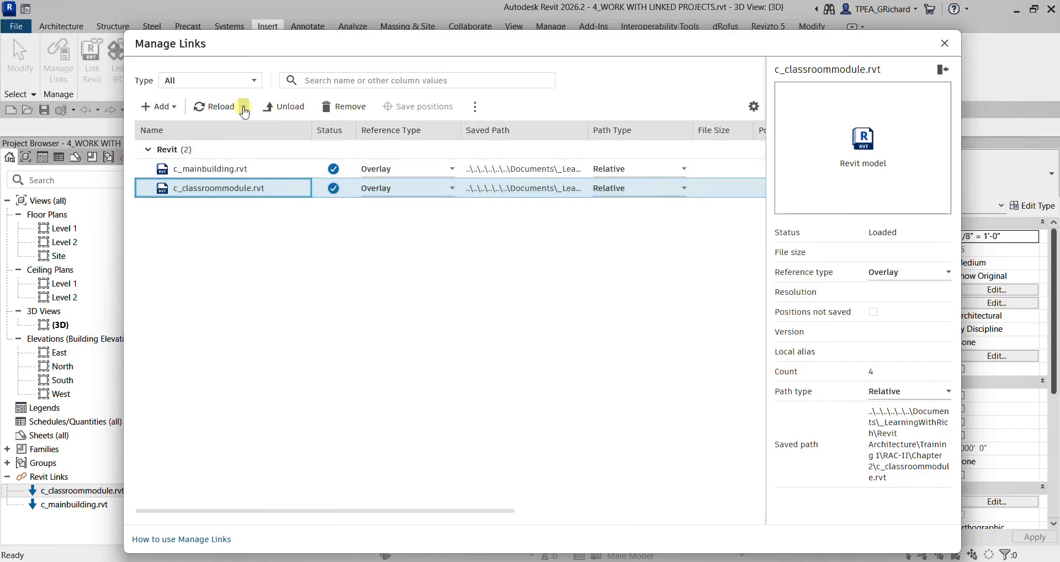
click(244, 107)
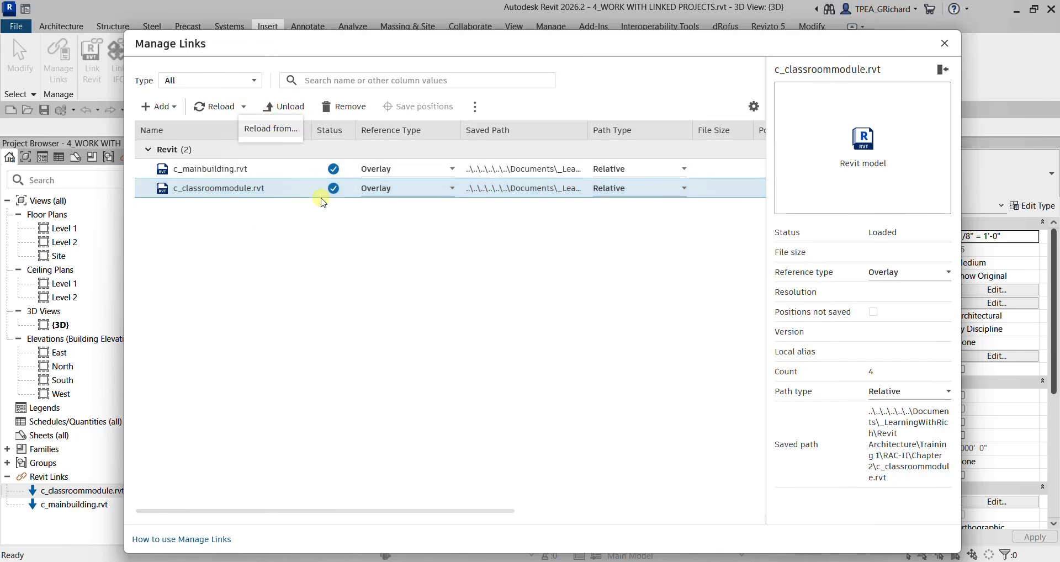
click(306, 252)
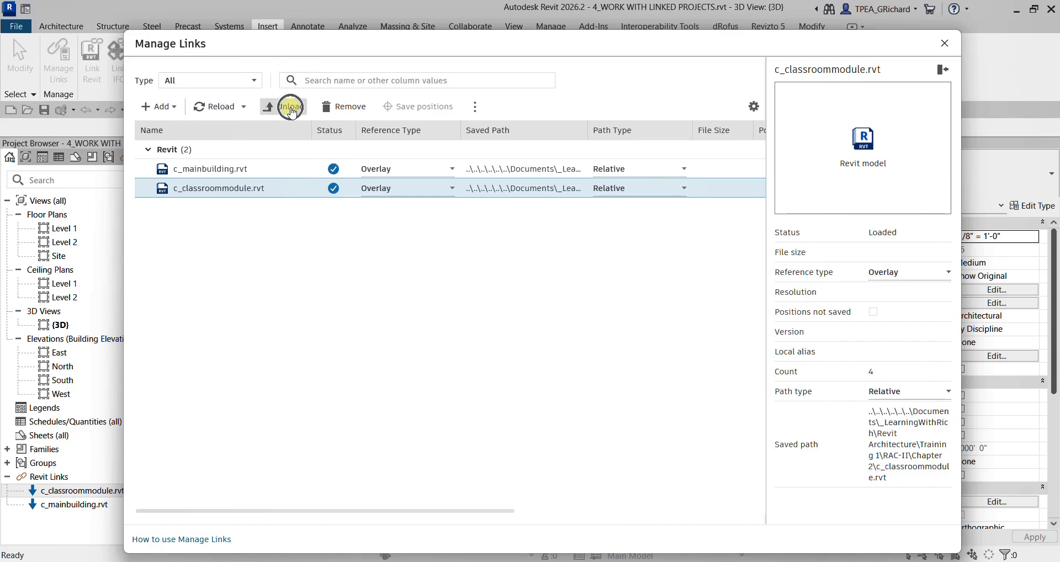
click(166, 106)
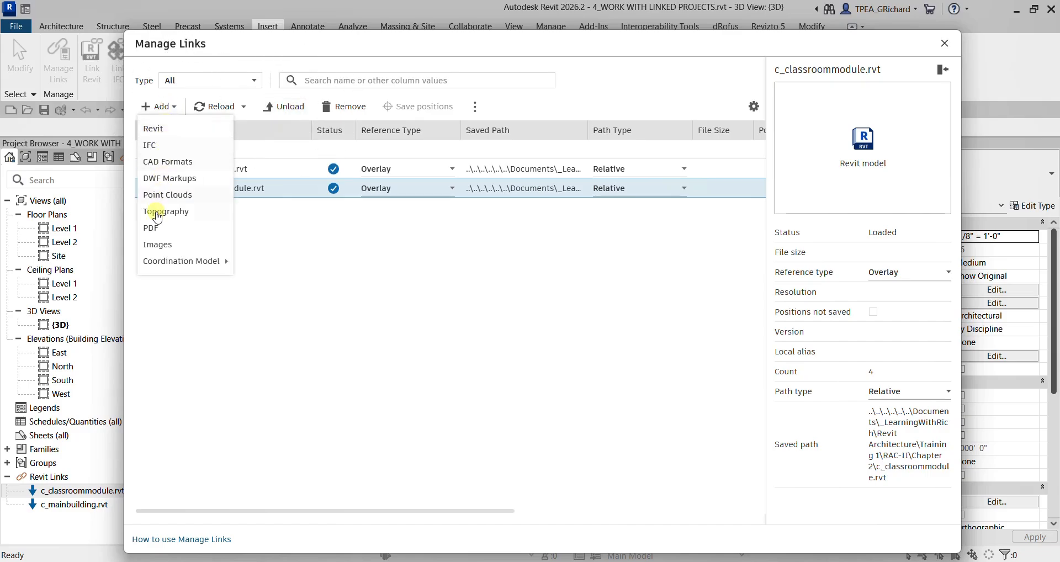
click(366, 319)
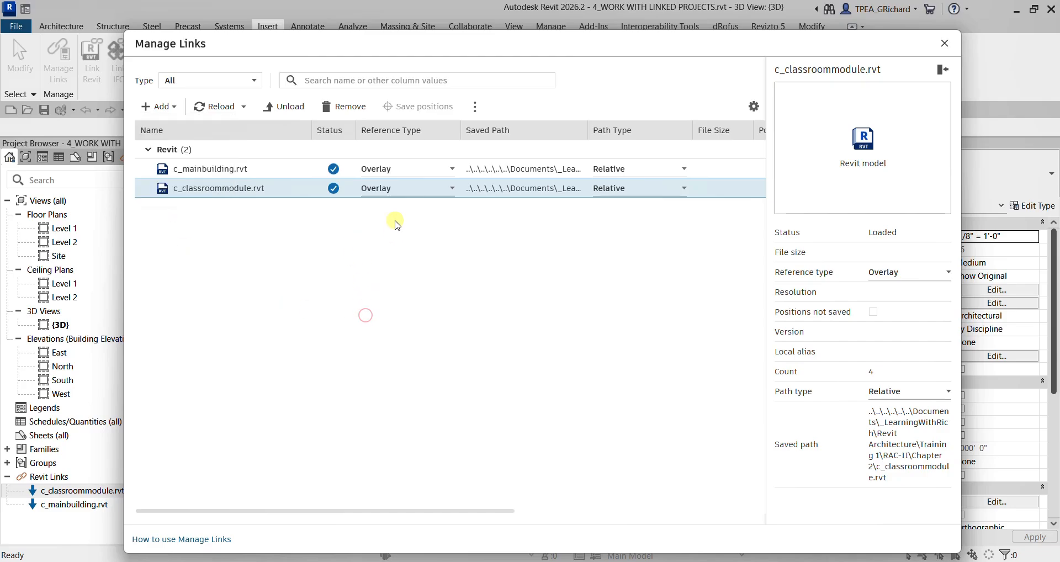
click(475, 108)
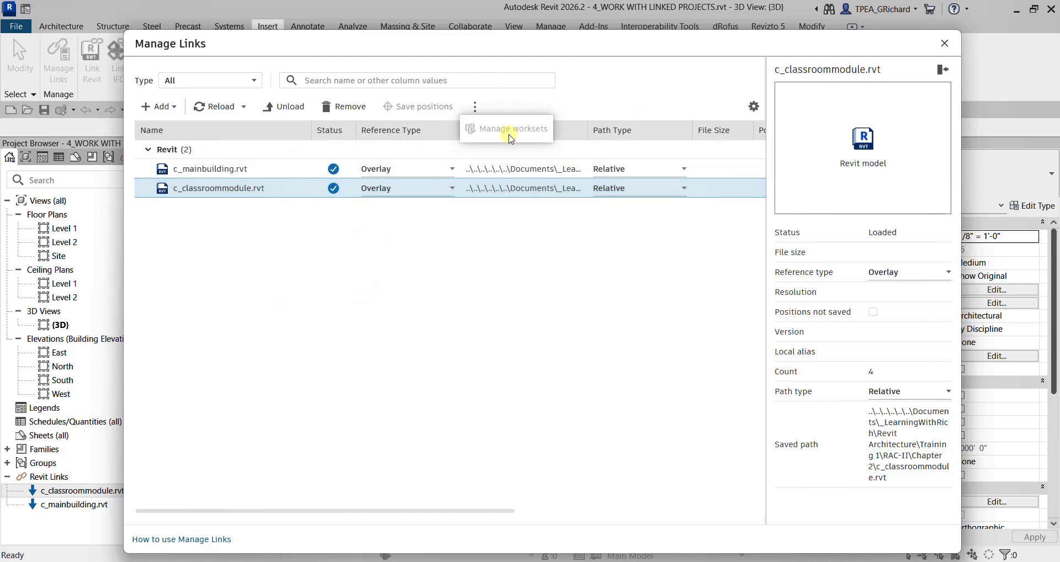
click(476, 109)
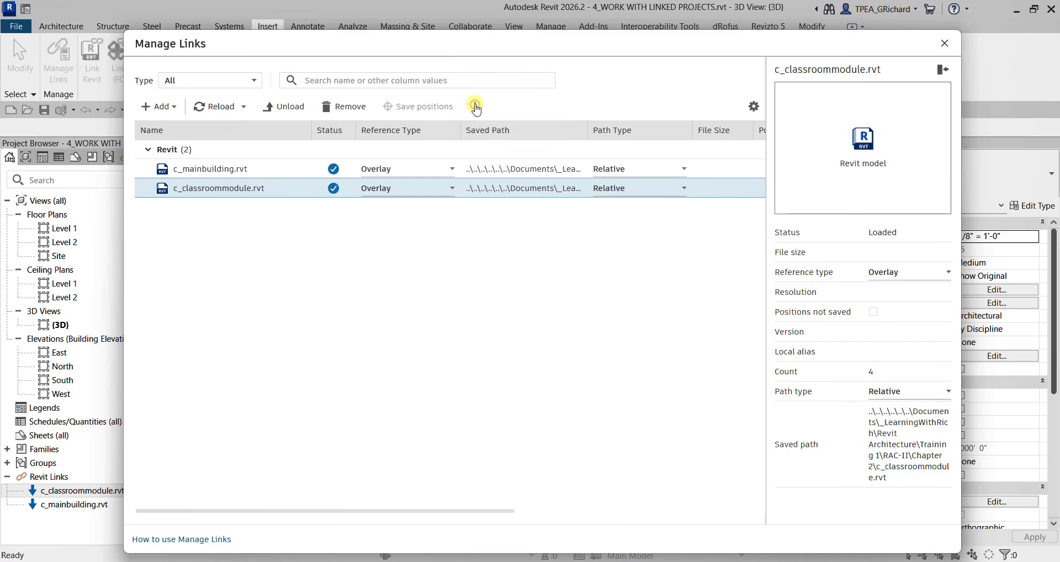
key(ctrl)
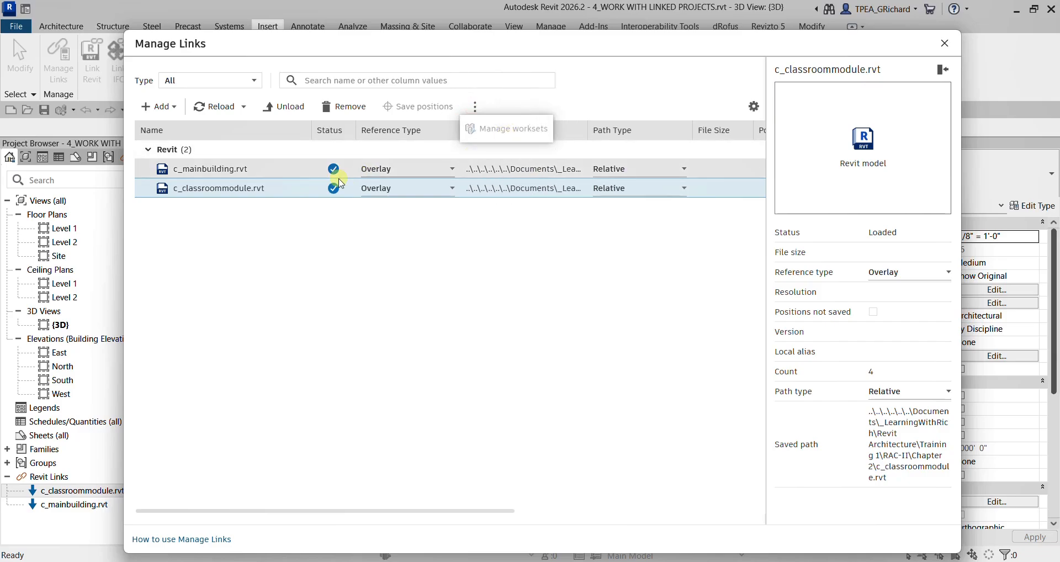
right_click(210, 189)
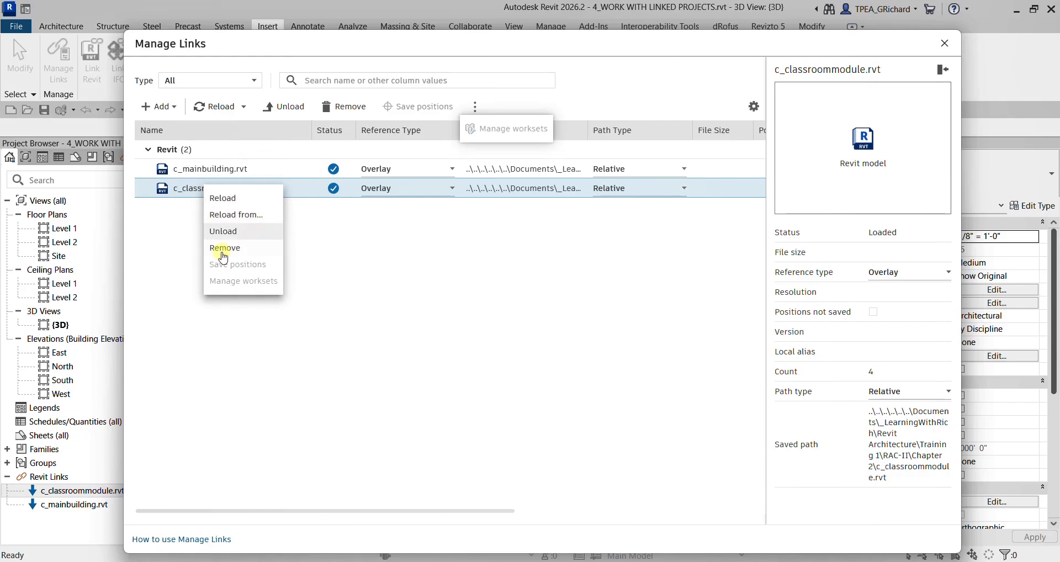
click(297, 381)
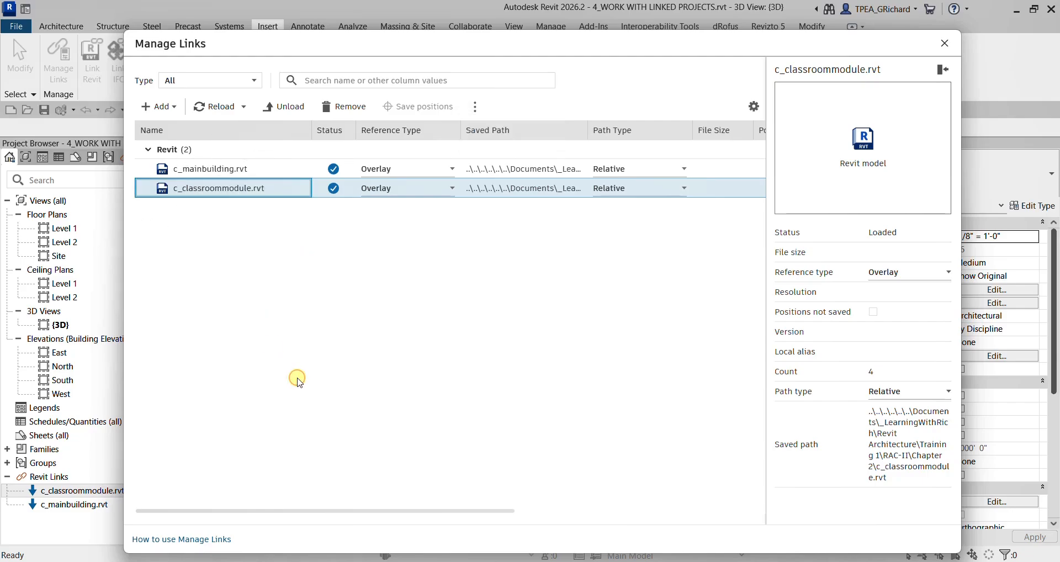
click(945, 43)
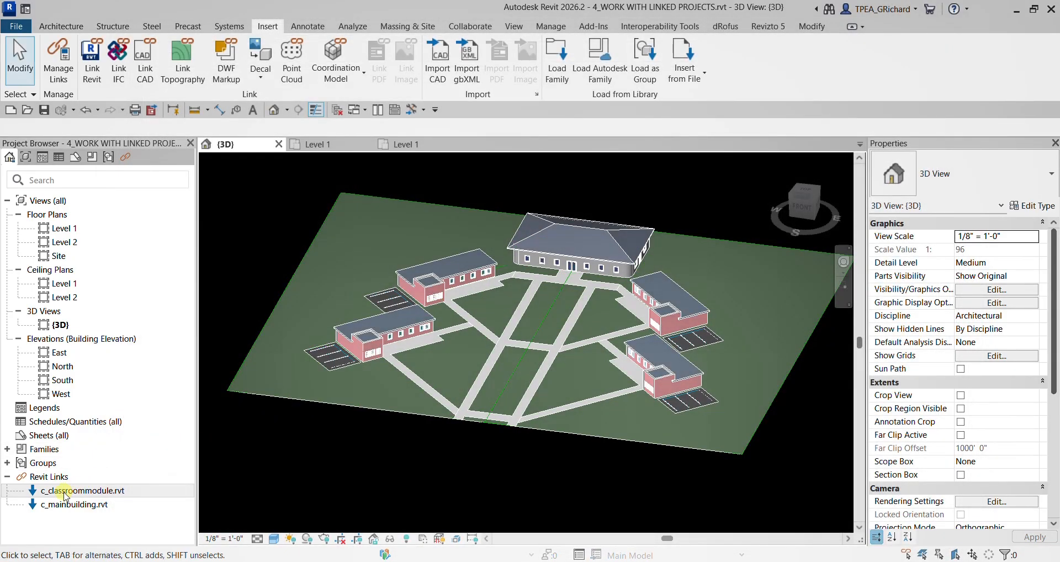
- Open the linked c_classroommodule.rvt for editing and unload it from the site project
click(65, 494)
right_click(66, 492)
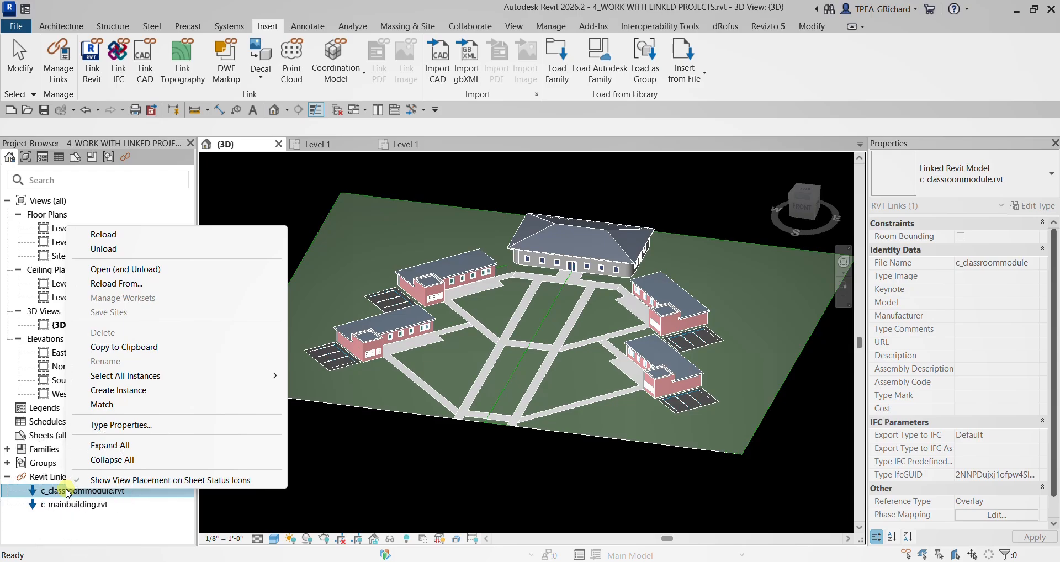
click(124, 270)
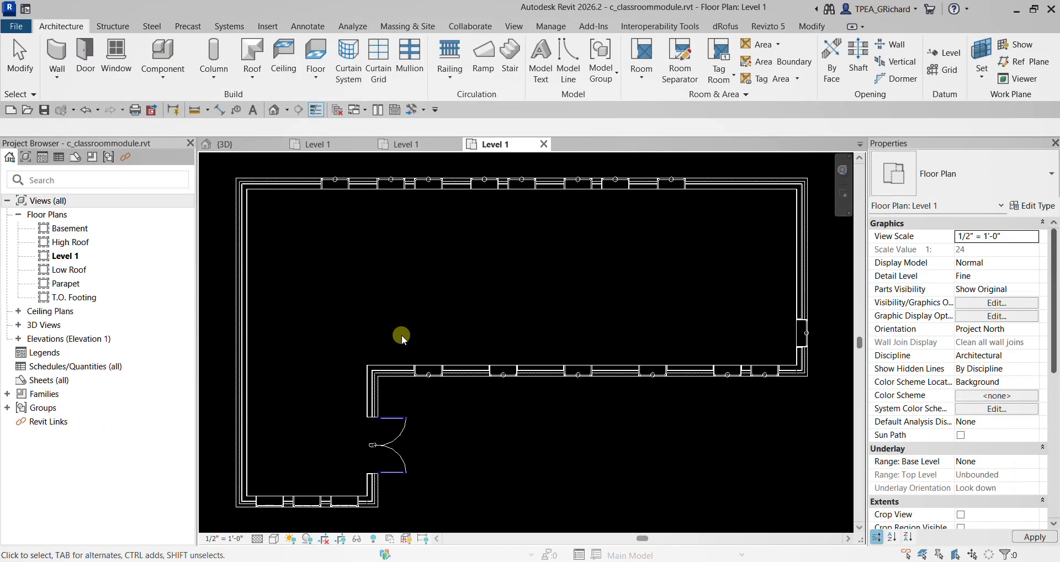
- Start saving the classroom module as a project and browse from ACCDocs through _TestingGround and Project Files to the RAC2026-2 folder
click(16, 26)
mouse_move(50, 207)
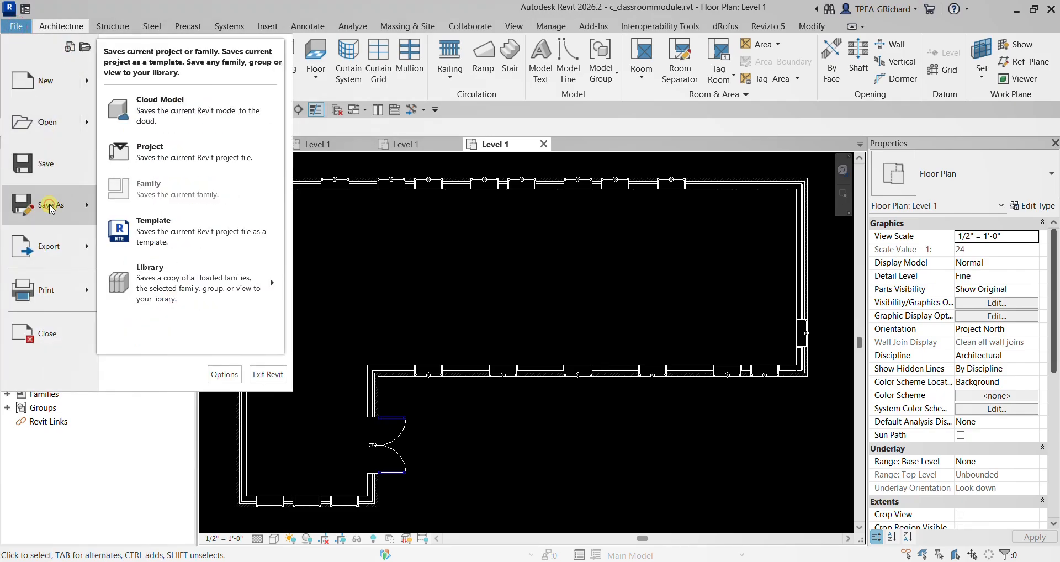
click(177, 146)
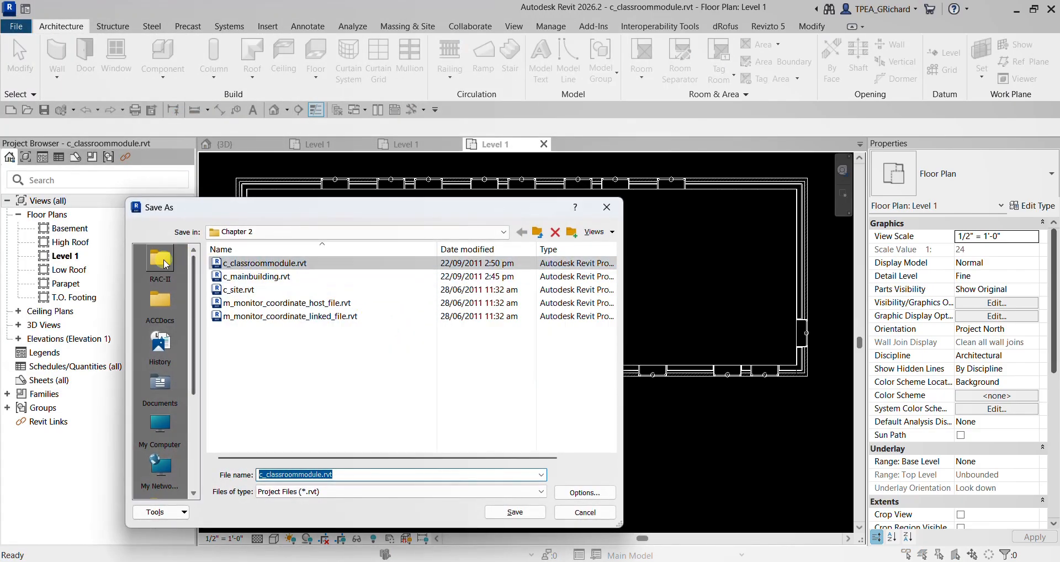
click(166, 264)
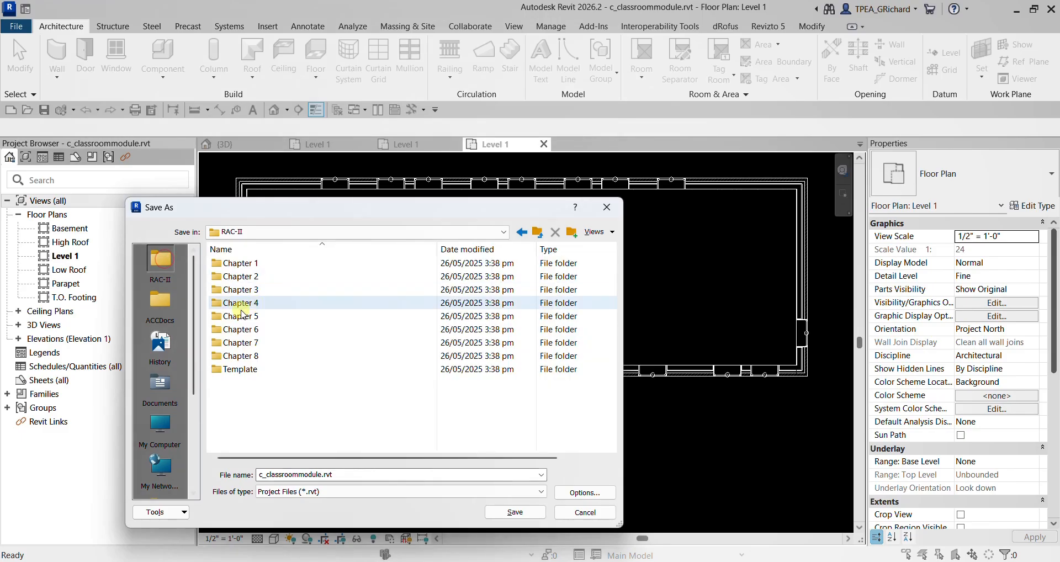
click(169, 303)
double_click(243, 277)
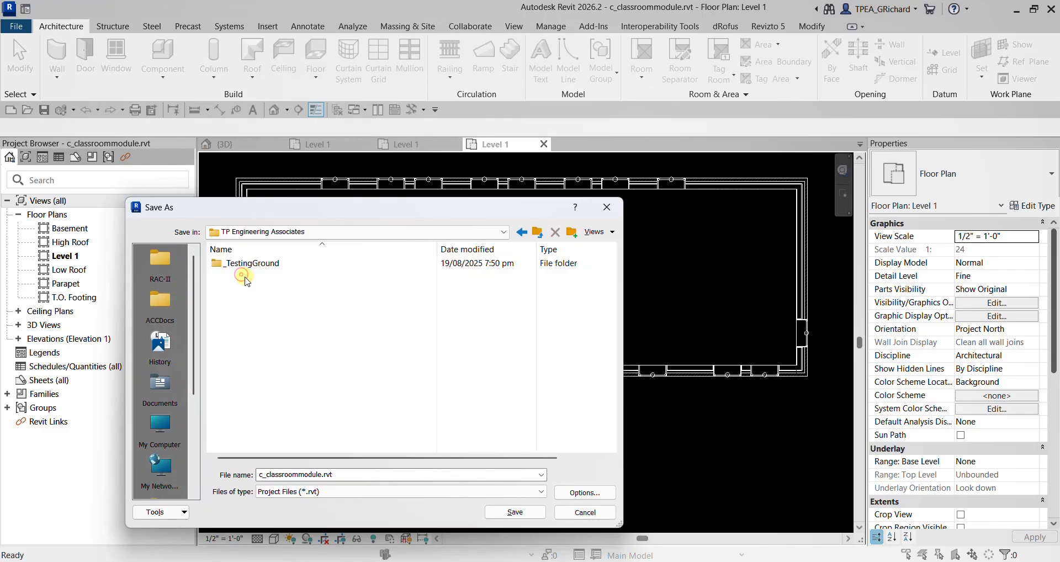
double_click(242, 265)
double_click(249, 266)
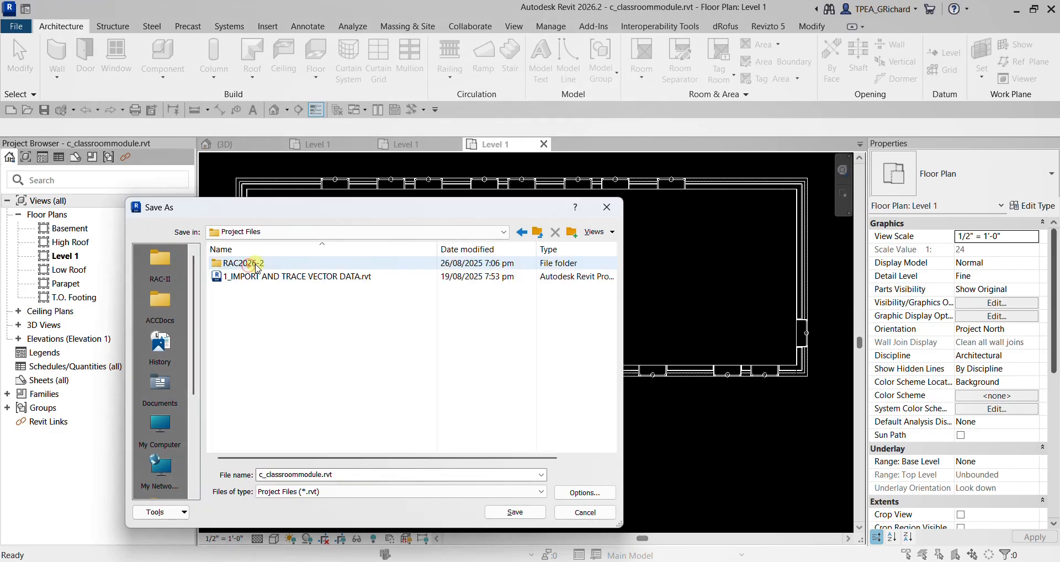
double_click(247, 265)
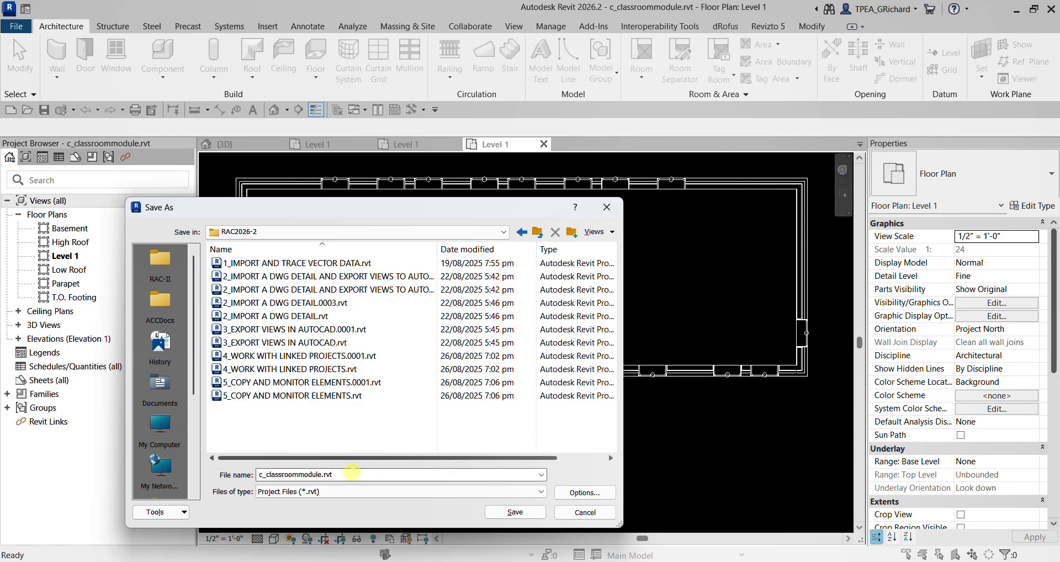
- Accept the file save options and save the project as c_classroommodule.rvt in the RAC2026-2 folder
click(349, 473)
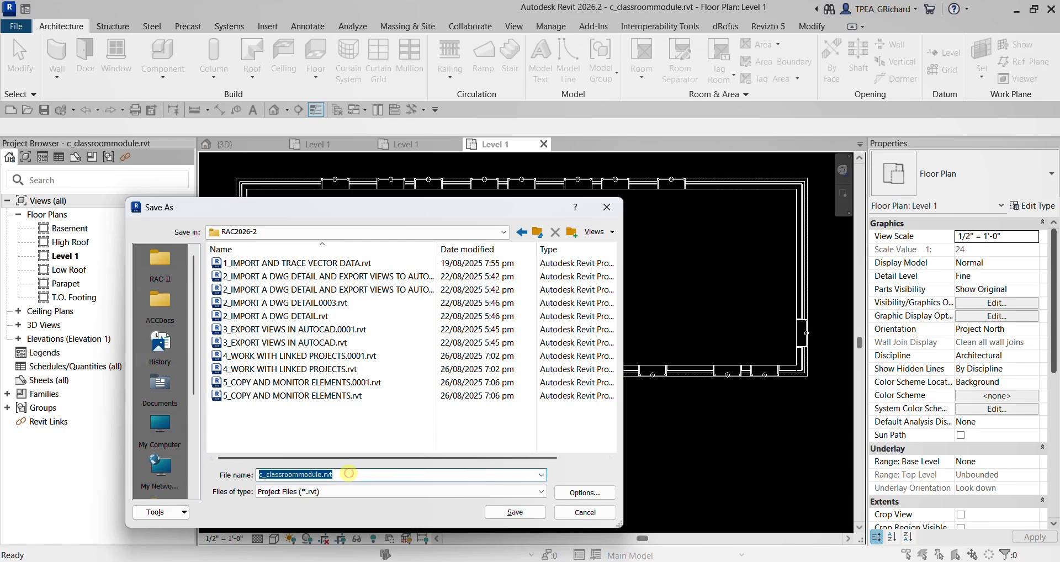
click(298, 474)
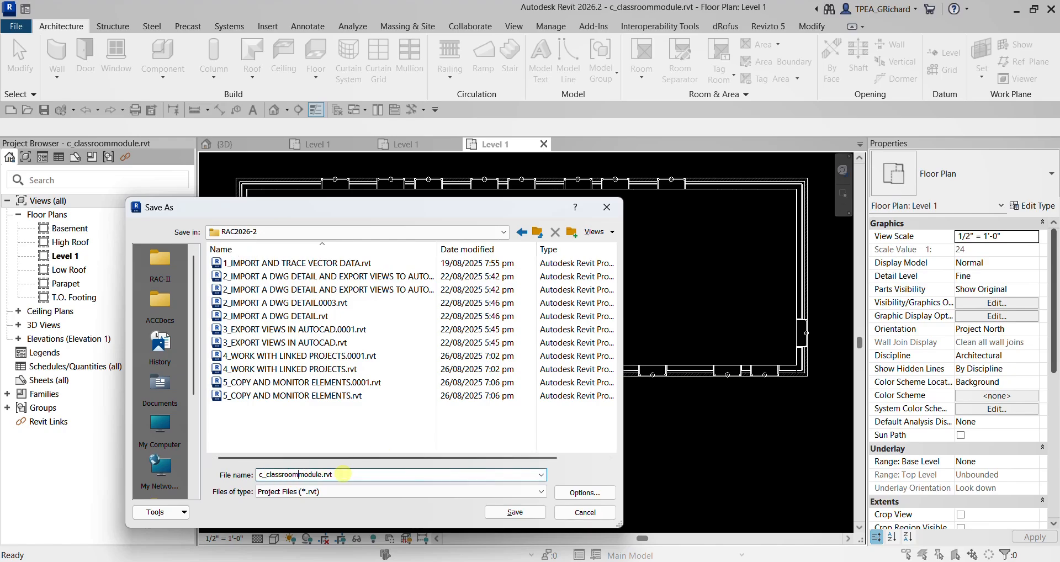
click(579, 492)
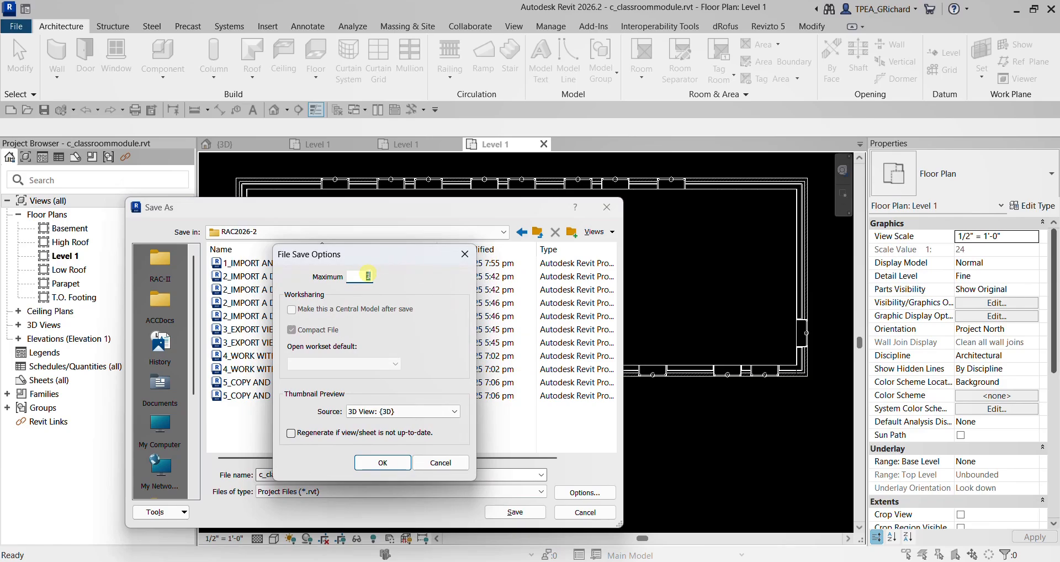
click(382, 463)
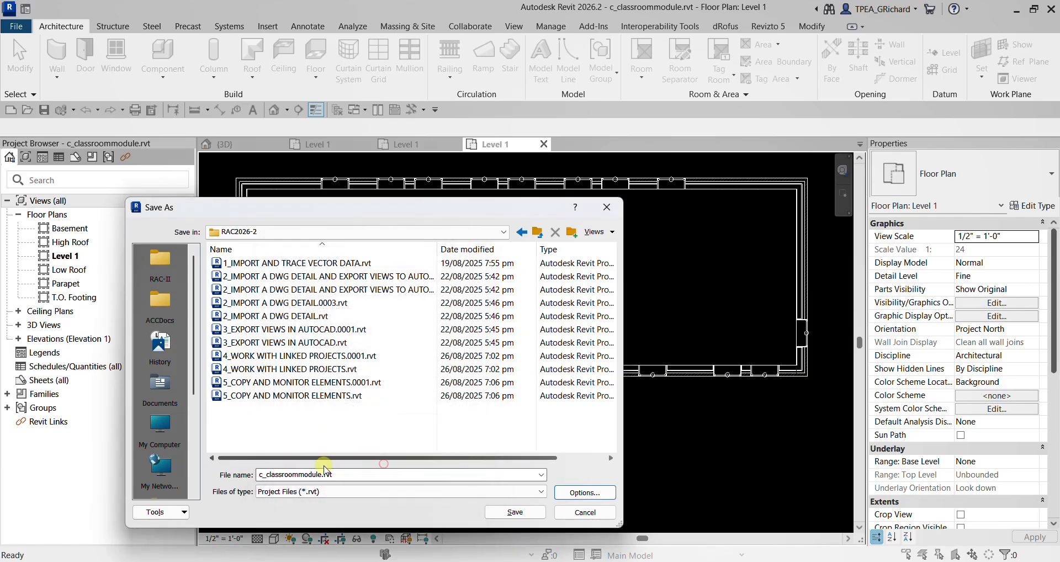
click(358, 473)
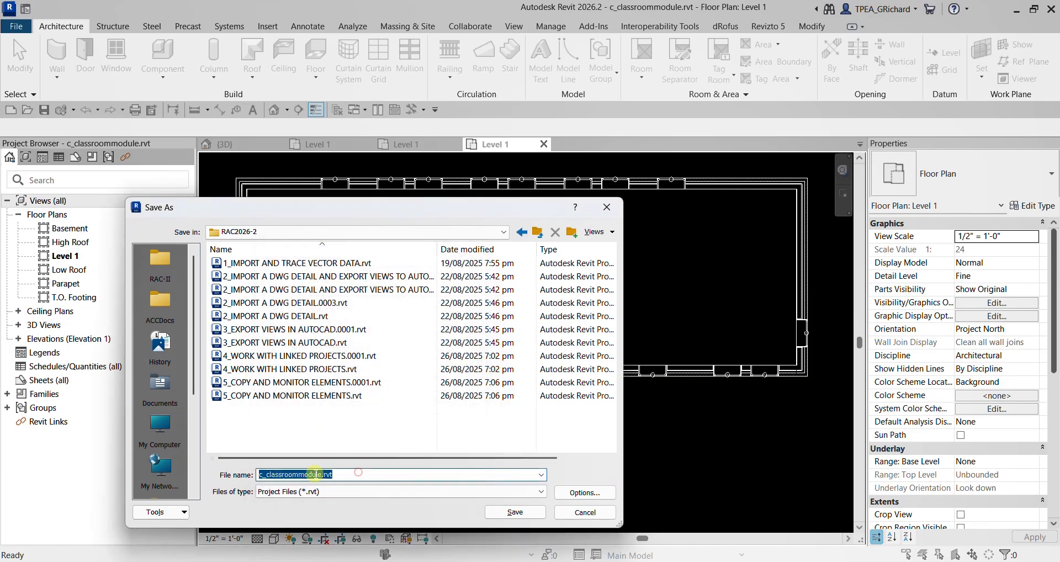
click(511, 514)
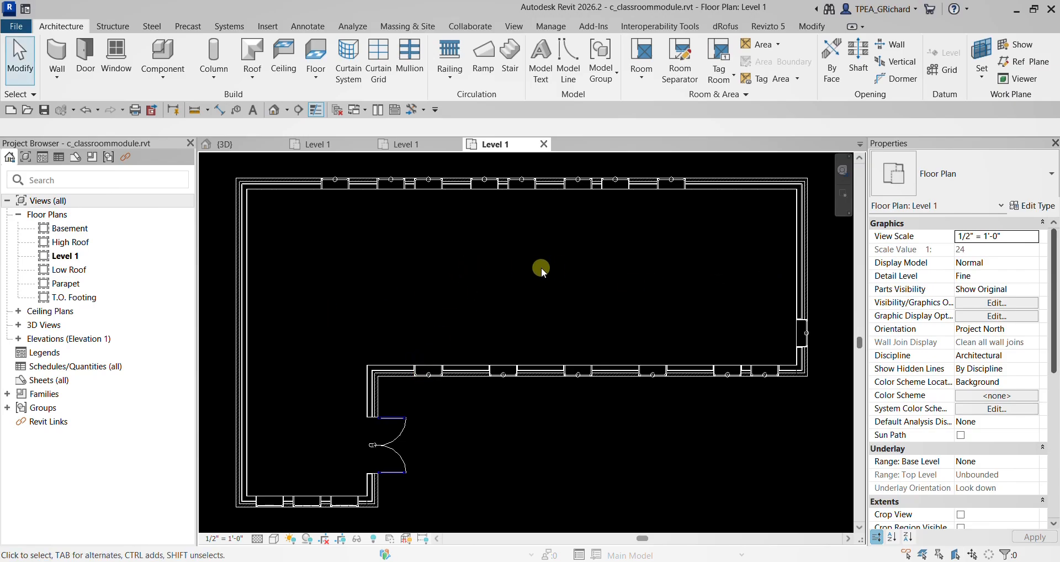
- Place a Single-Flush 36" x 84" door in the Level 1 east wall, swinging inward, about 2' 5" from the north corner
scroll(518, 266, down, 2)
scroll(797, 227, up, 3)
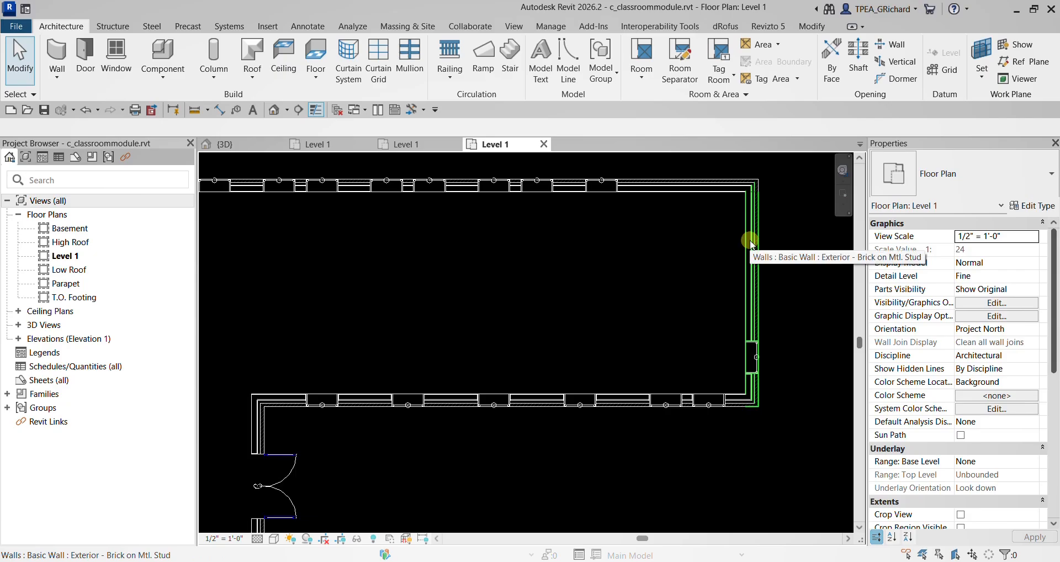
click(88, 55)
key(ctrl)
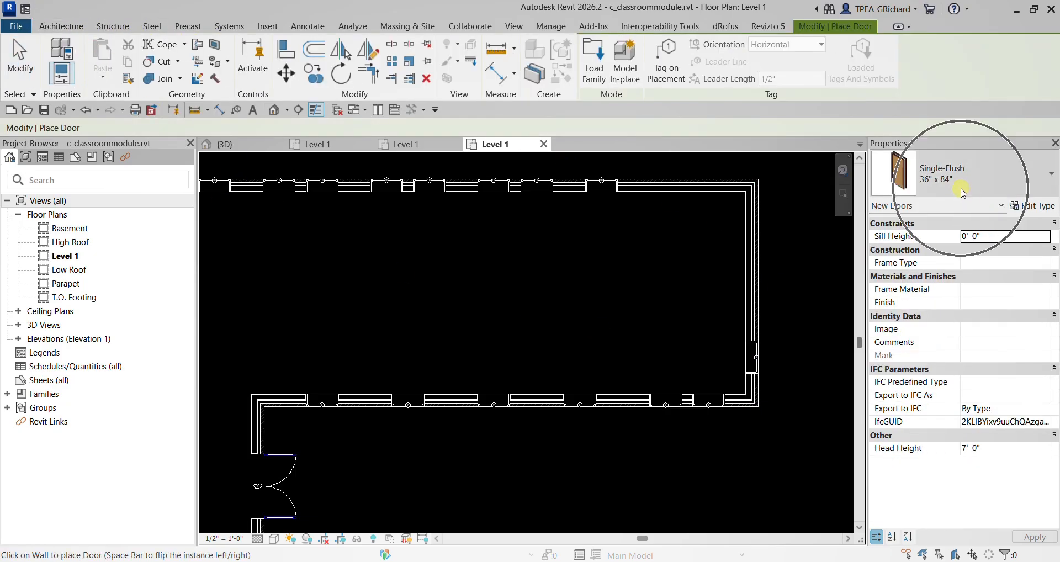
middle_drag(795, 227, 615, 246)
scroll(615, 246, up, 3)
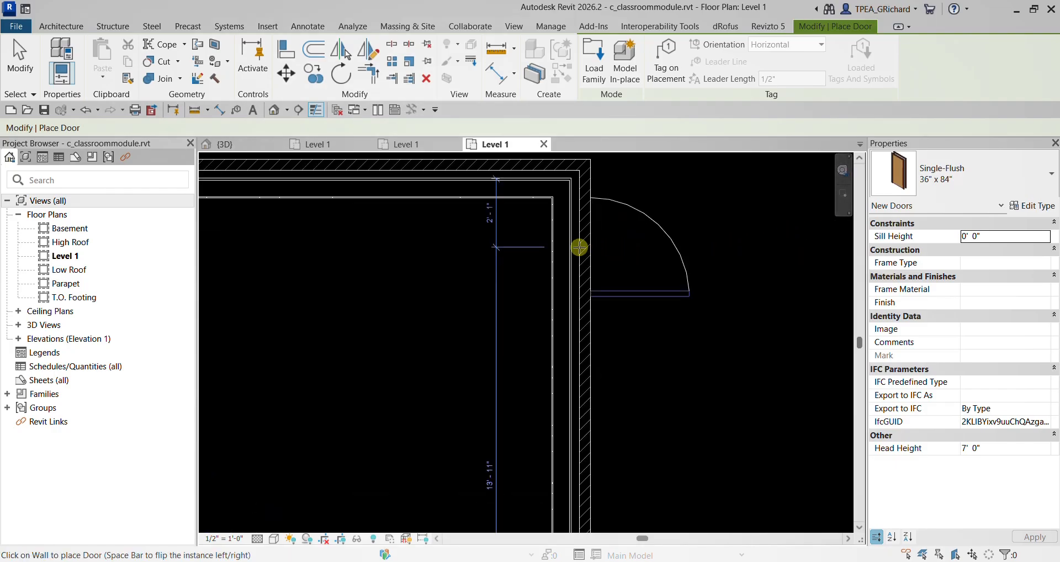
key(space)
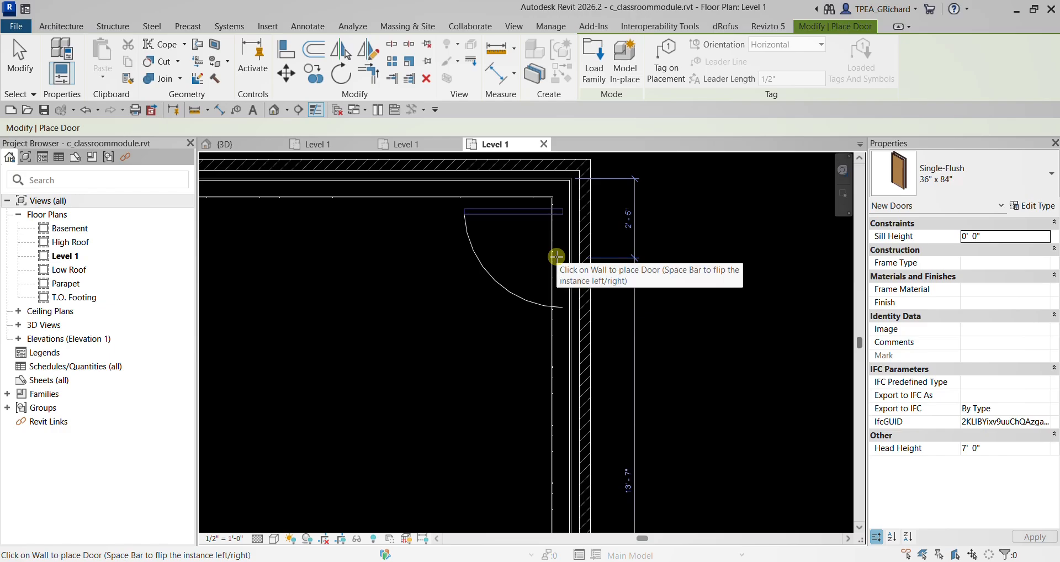
click(557, 257)
scroll(514, 337, down, 2)
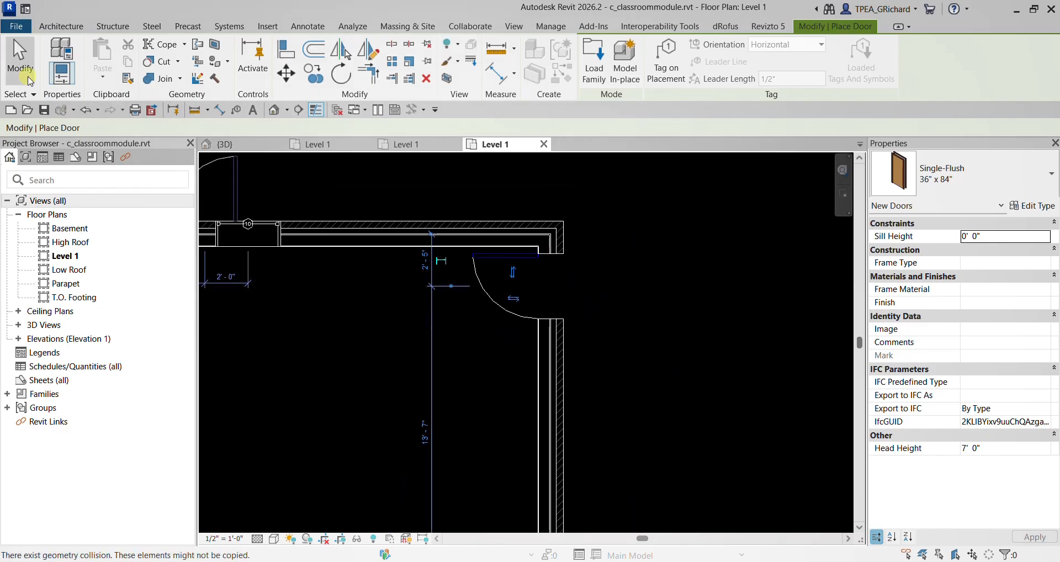
click(19, 55)
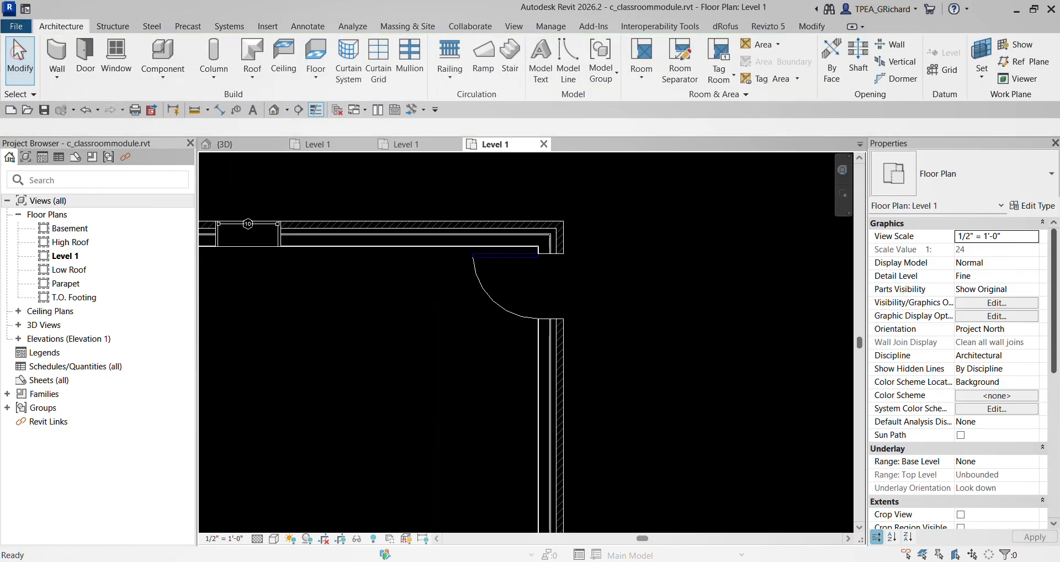
- Save the classroom module with its new east wall door and close the file to return to the site project
scroll(403, 358, down, 4)
middle_drag(367, 373, 586, 347)
scroll(596, 342, down, 1)
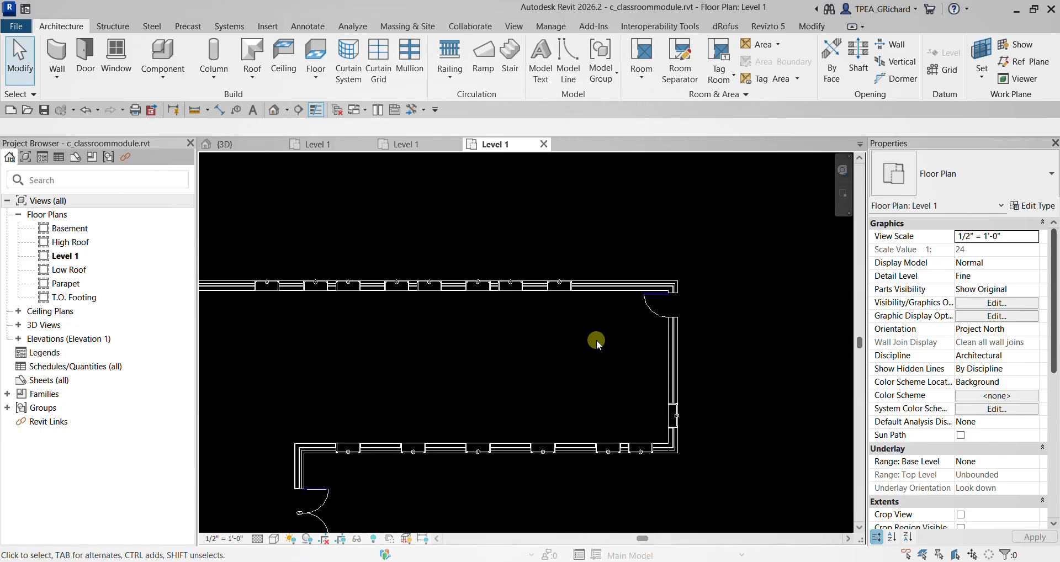
click(44, 110)
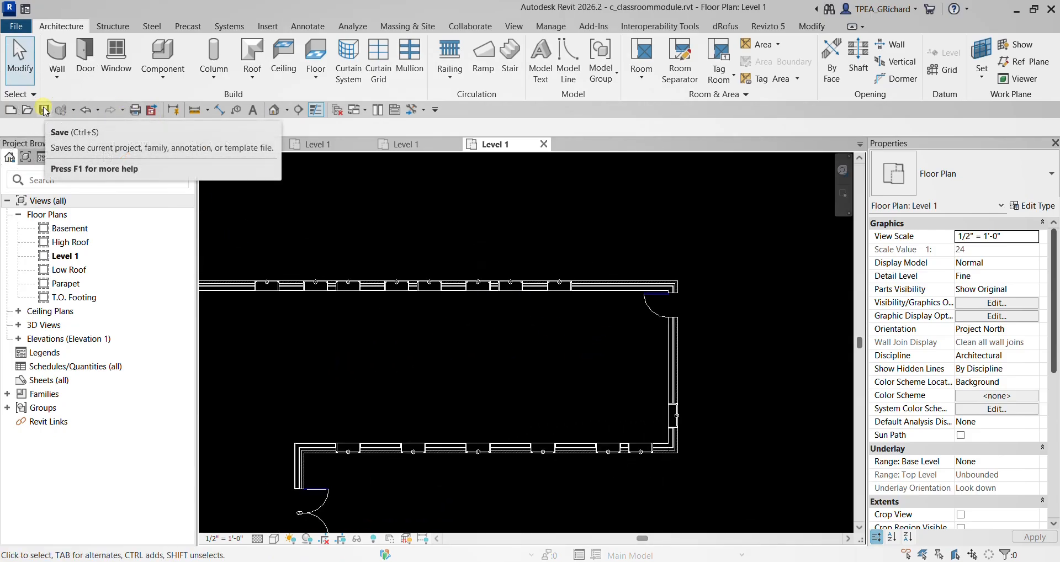
click(545, 145)
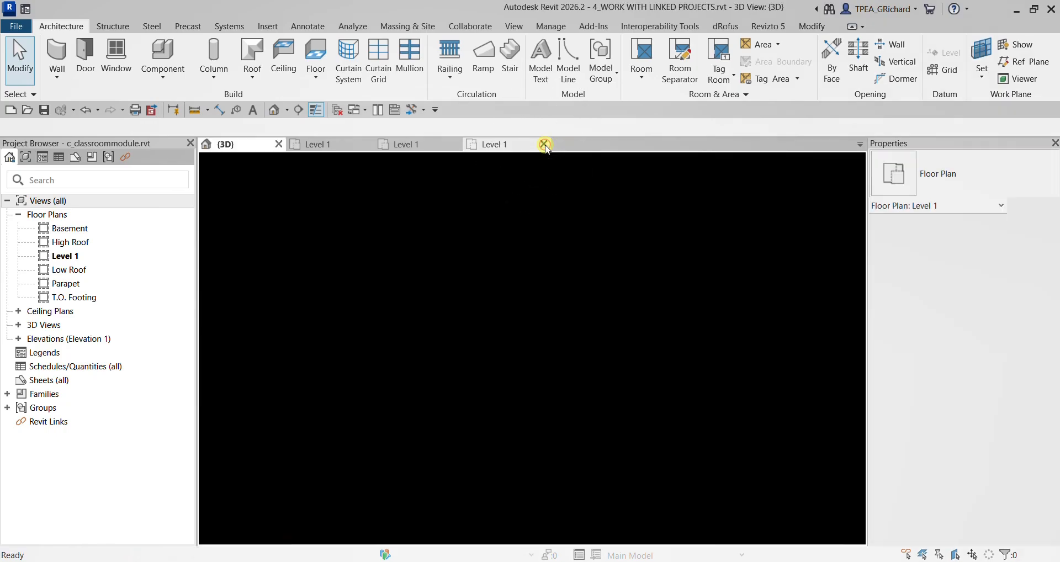
- Reload the unloaded classroom module link from c_classroommodule.rvt in the RAC2026-2 folder
shift+middle_drag(563, 341, 367, 466)
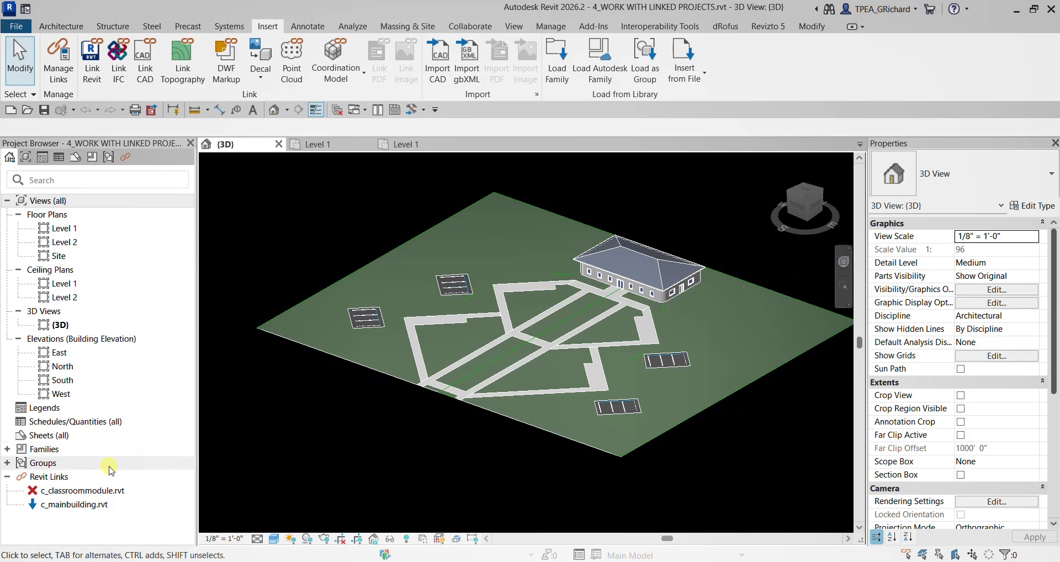
right_click(84, 492)
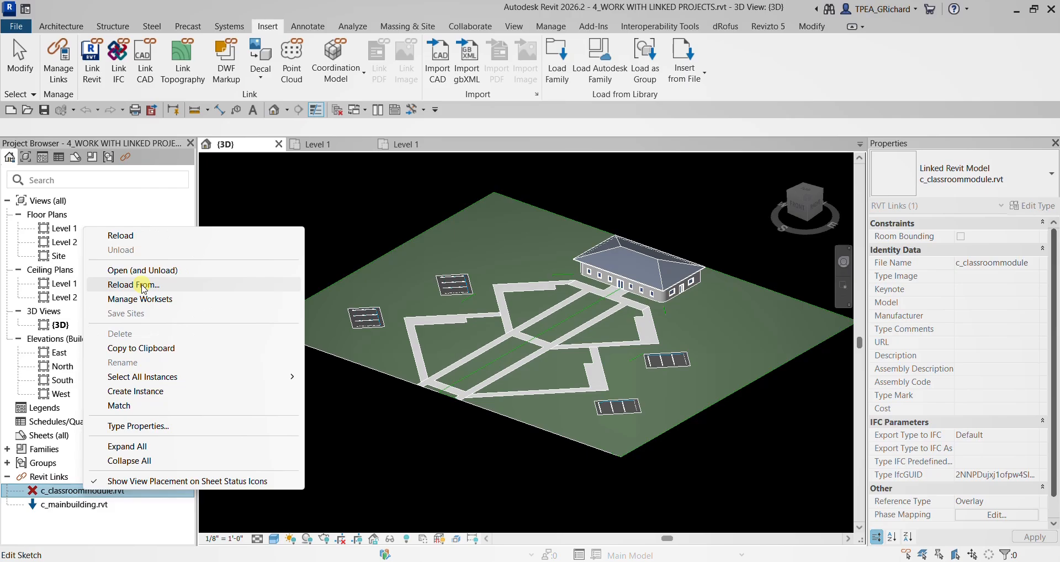
click(129, 238)
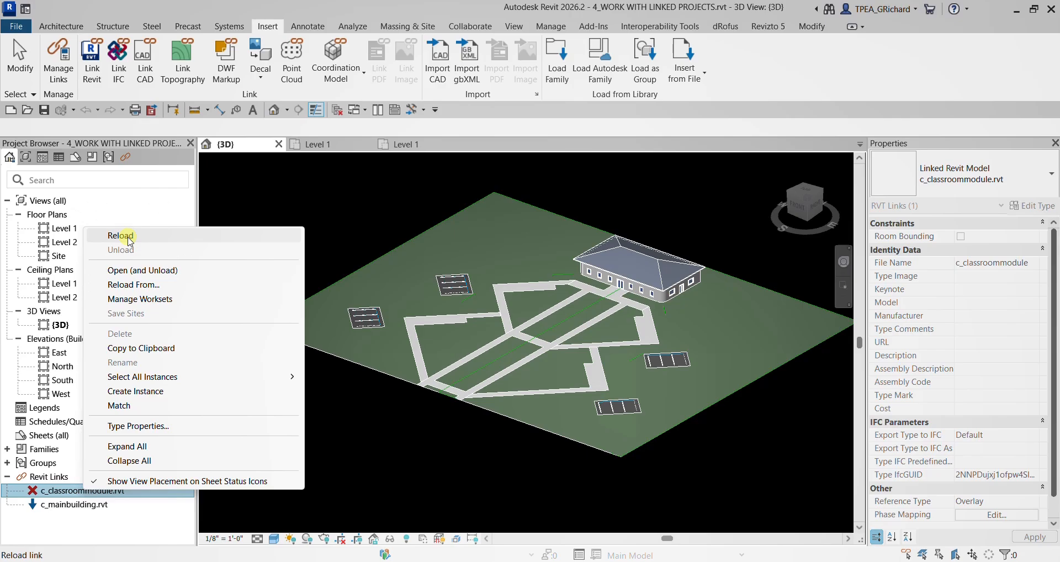
shift+middle_drag(620, 243, 499, 281)
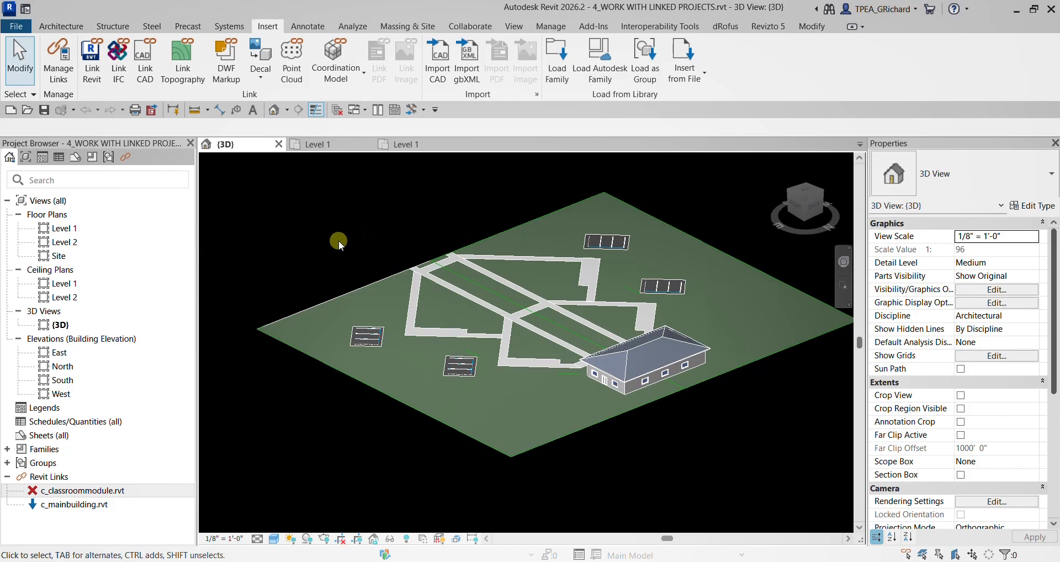
right_click(94, 490)
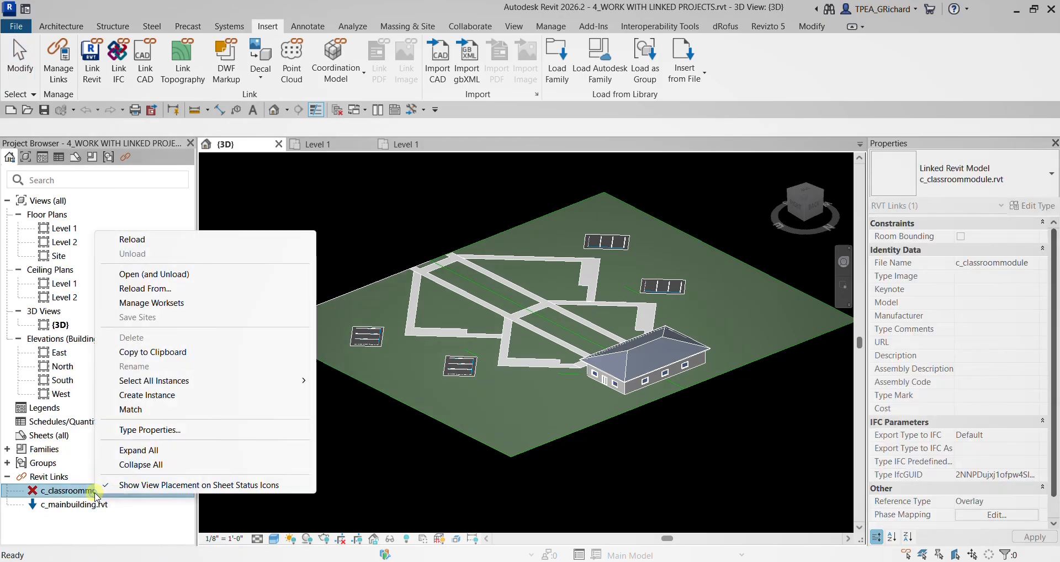
click(148, 289)
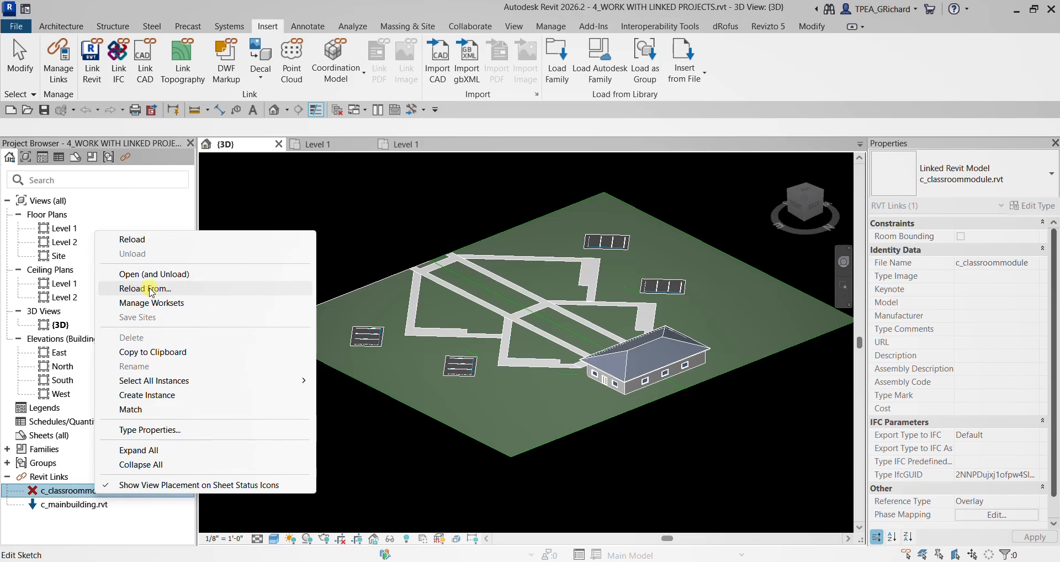
click(144, 288)
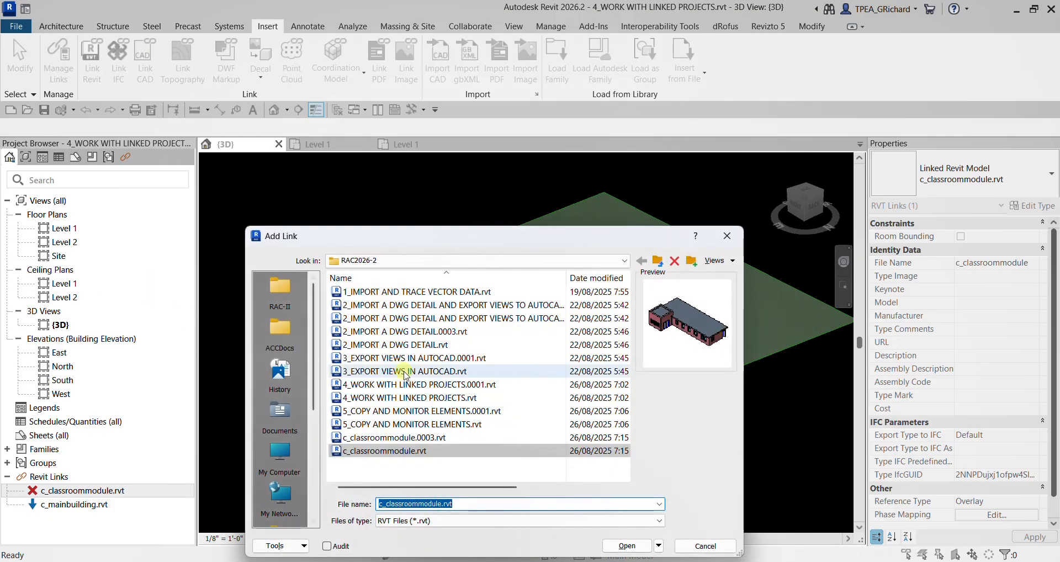
click(337, 451)
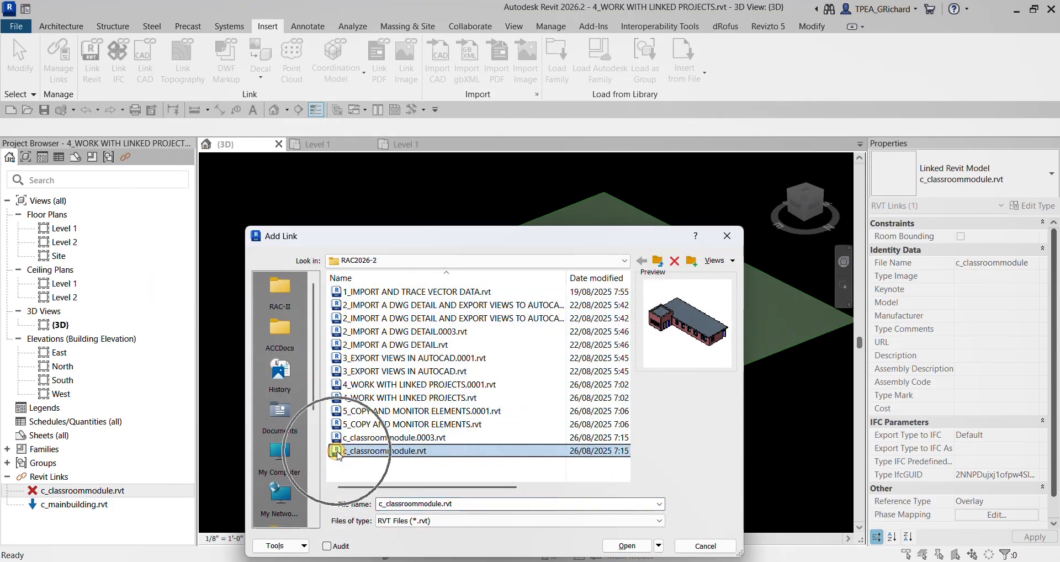
click(626, 546)
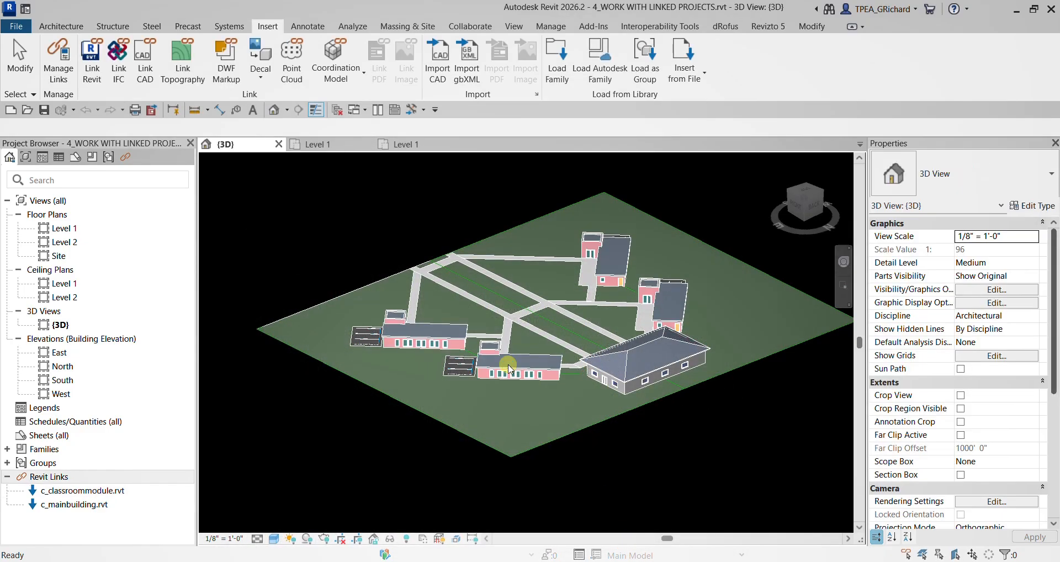
- Examine the new end-wall doors on the reloaded classroom modules in the 3D view from several angles
scroll(671, 350, up, 6)
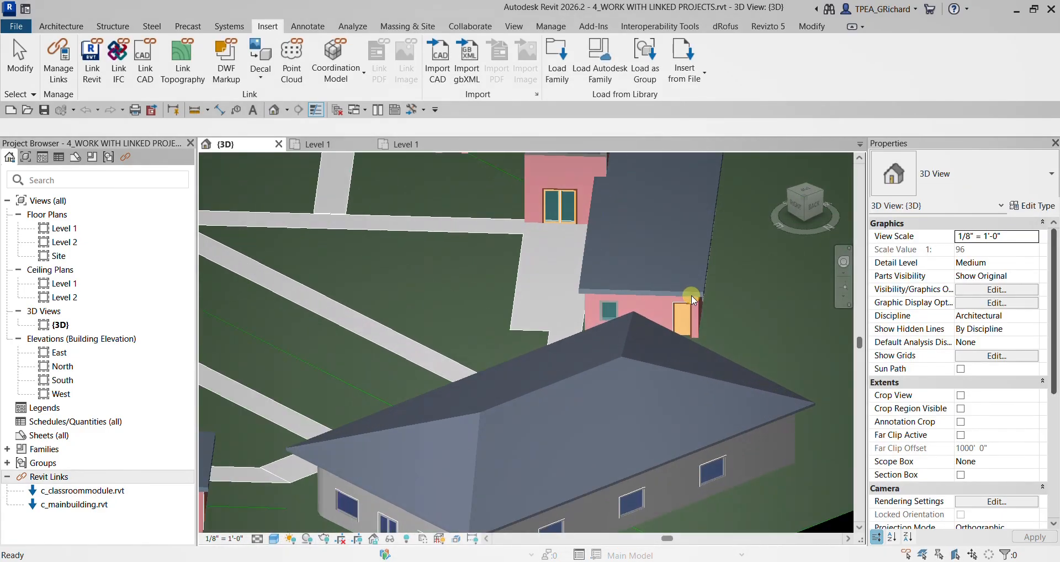
scroll(581, 393, down, 2)
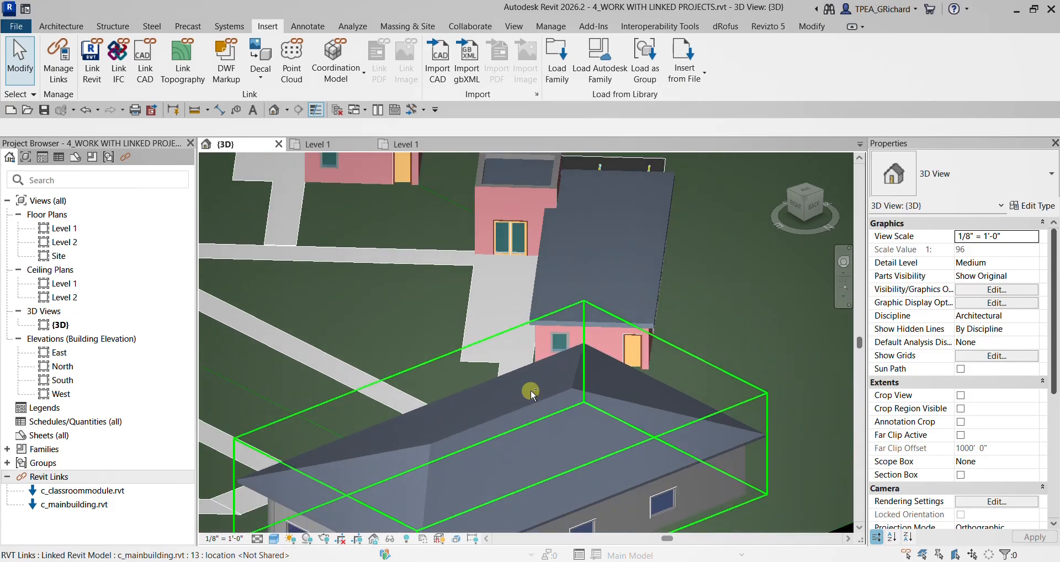
shift+middle_drag(532, 389, 516, 290)
scroll(409, 187, down, 5)
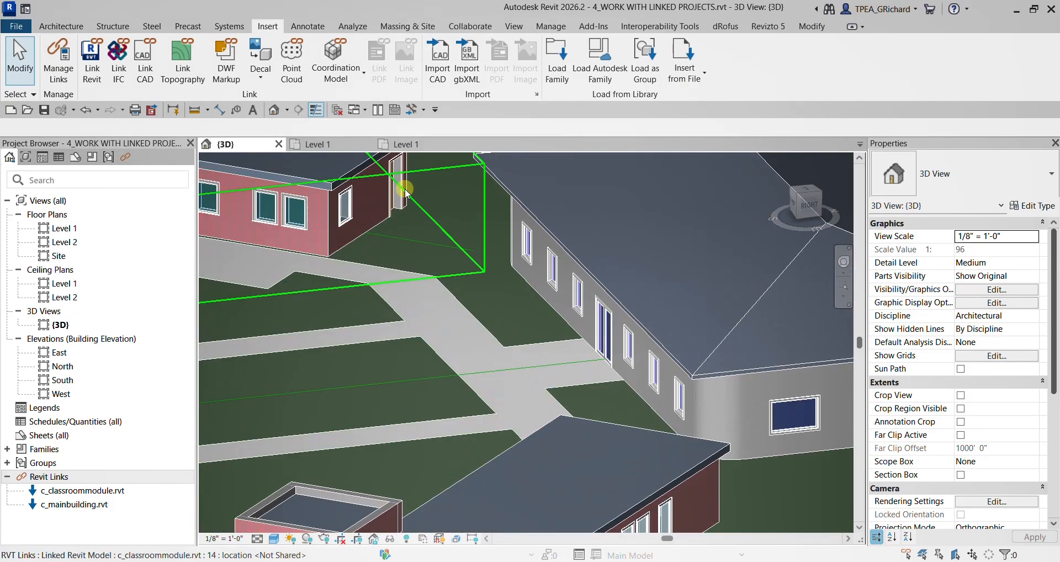
scroll(474, 303, down, 2)
shift+middle_drag(474, 303, 281, 337)
scroll(258, 299, up, 4)
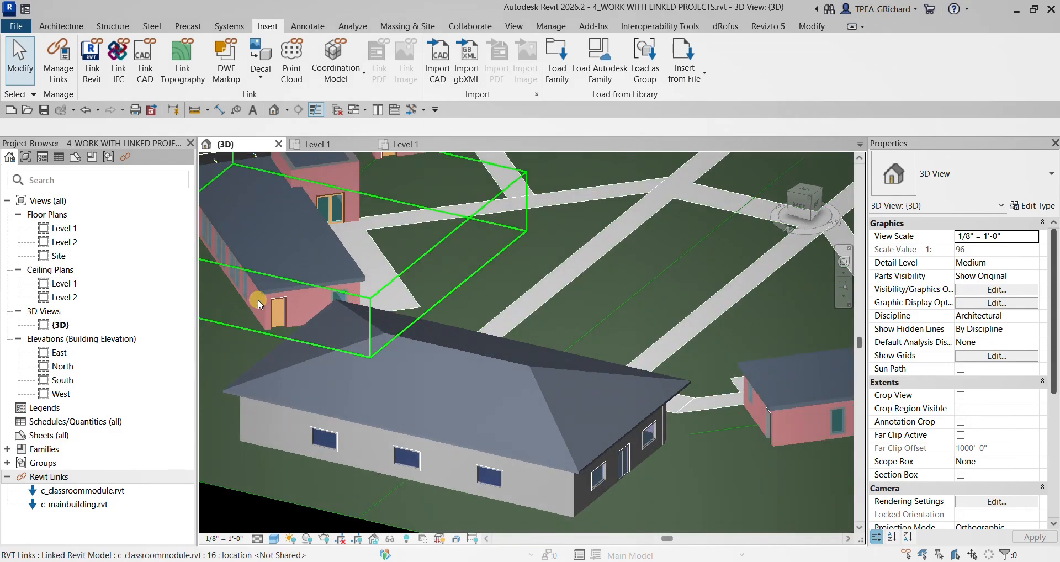
scroll(371, 267, down, 5)
scroll(387, 205, down, 4)
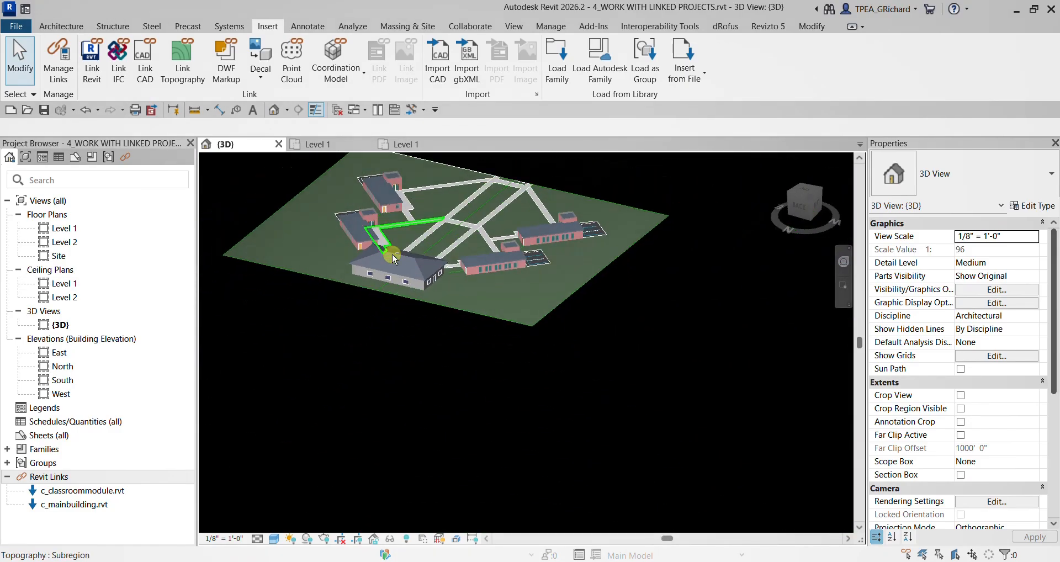
shift+middle_drag(392, 253, 637, 99)
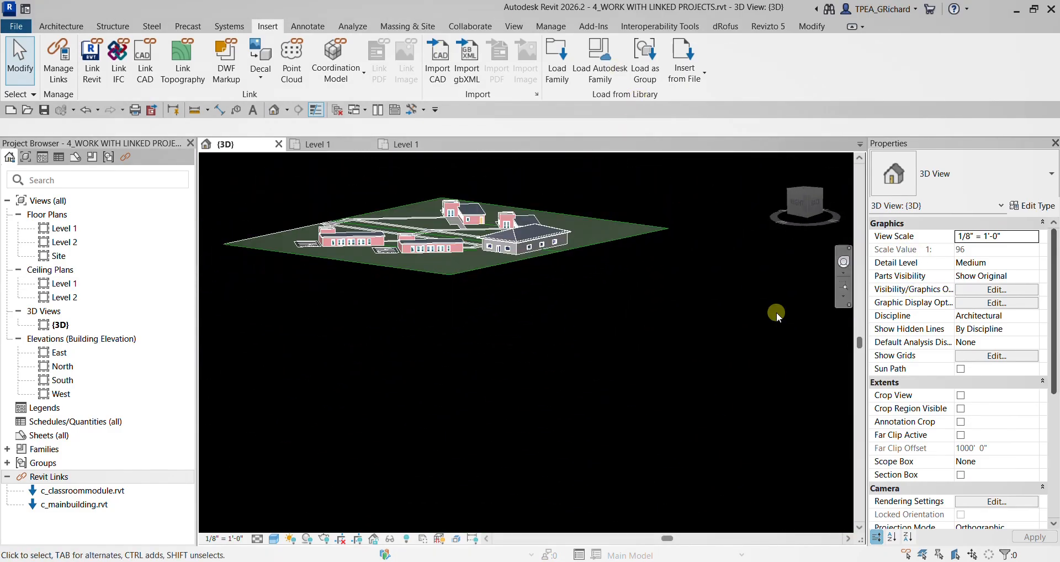
click(781, 160)
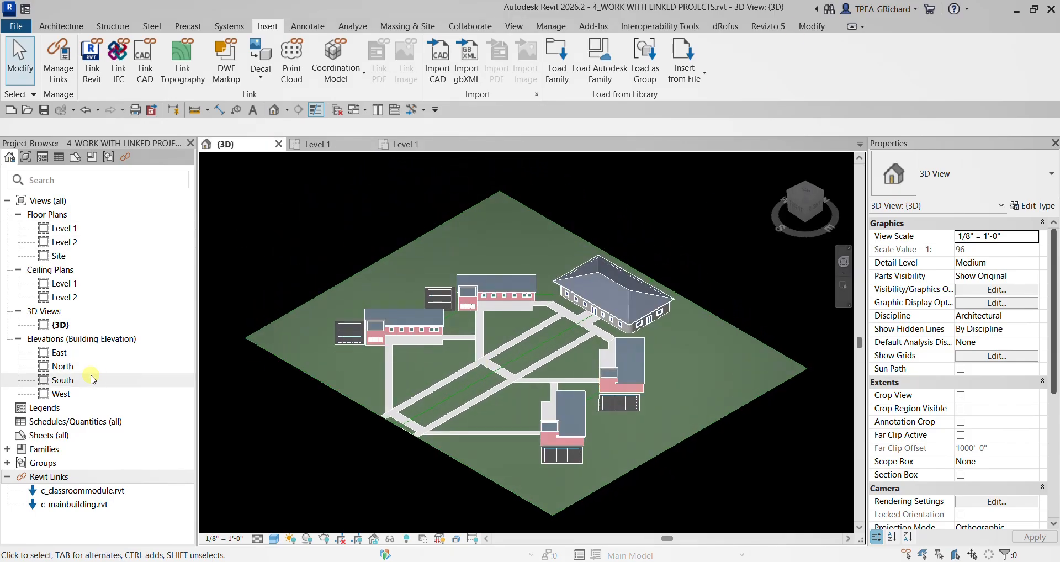
- Open the South elevation and examine the level lines of the site project and the linked buildings
double_click(60, 380)
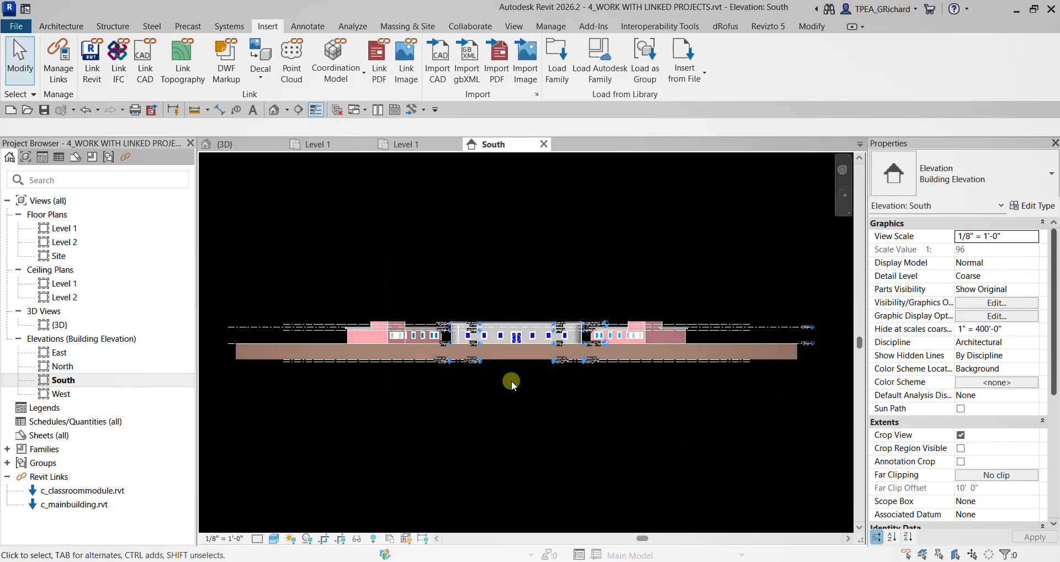
scroll(434, 340, up, 5)
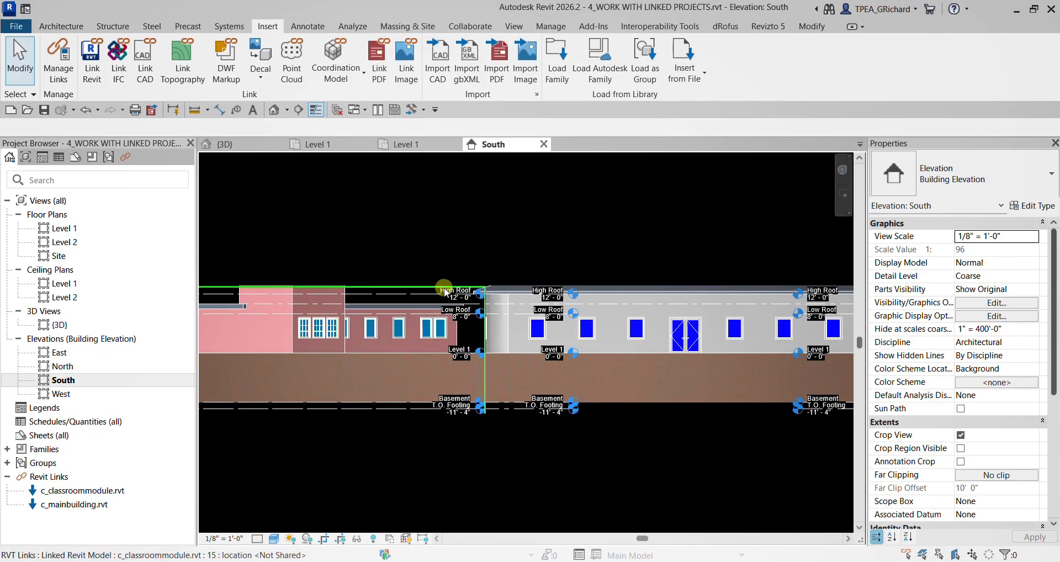
scroll(461, 330, down, 2)
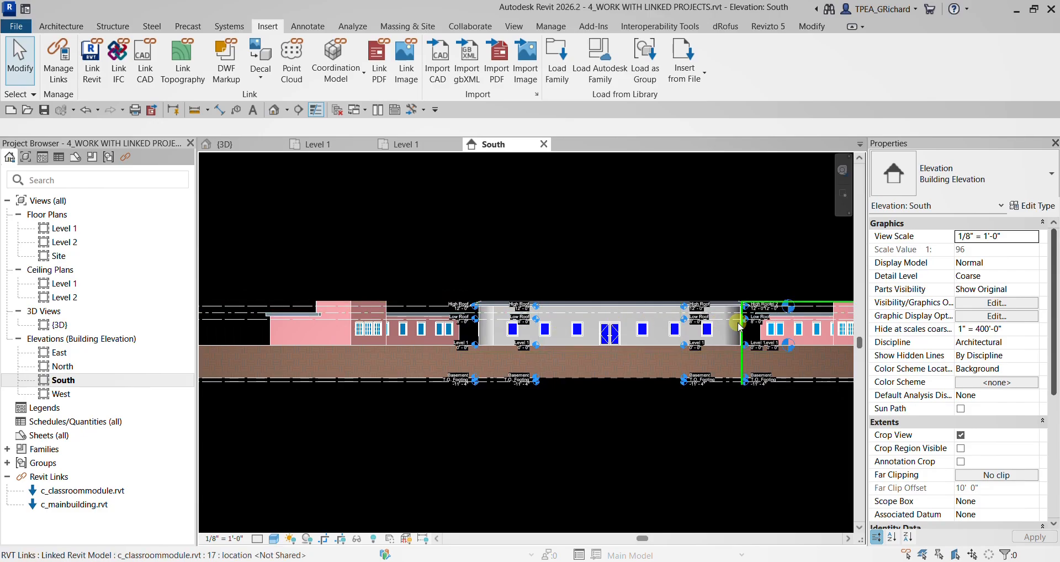
scroll(497, 337, down, 2)
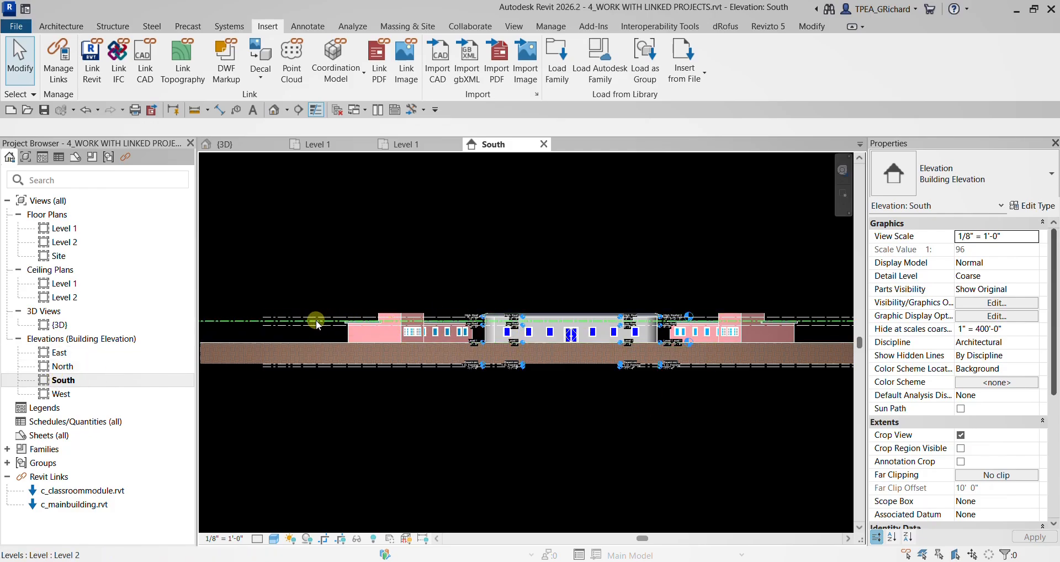
scroll(396, 351, up, 3)
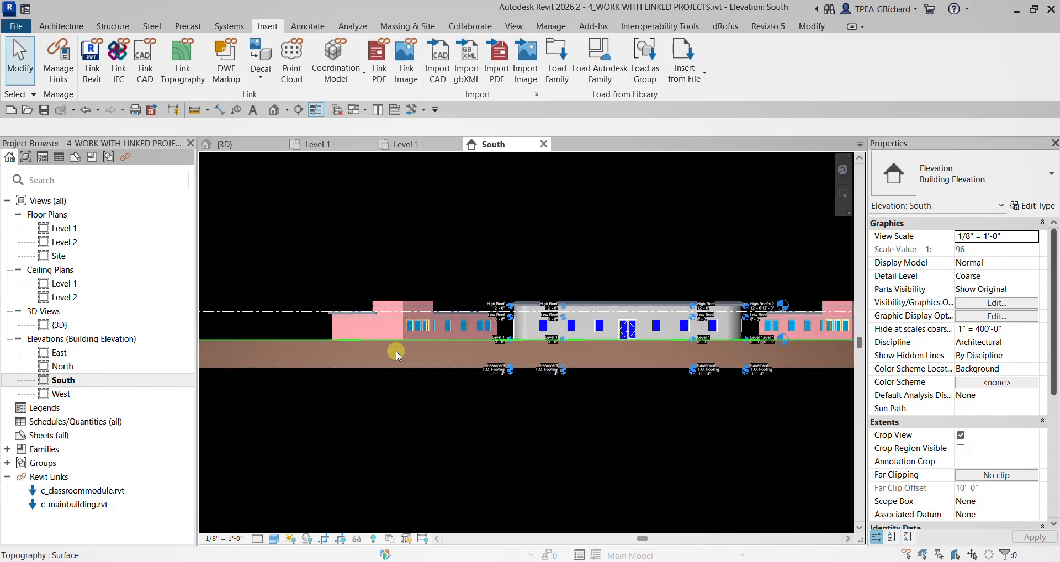
- Select individual classroom module links in the South elevation to check which level markers belong to each, and clear the selection
click(399, 376)
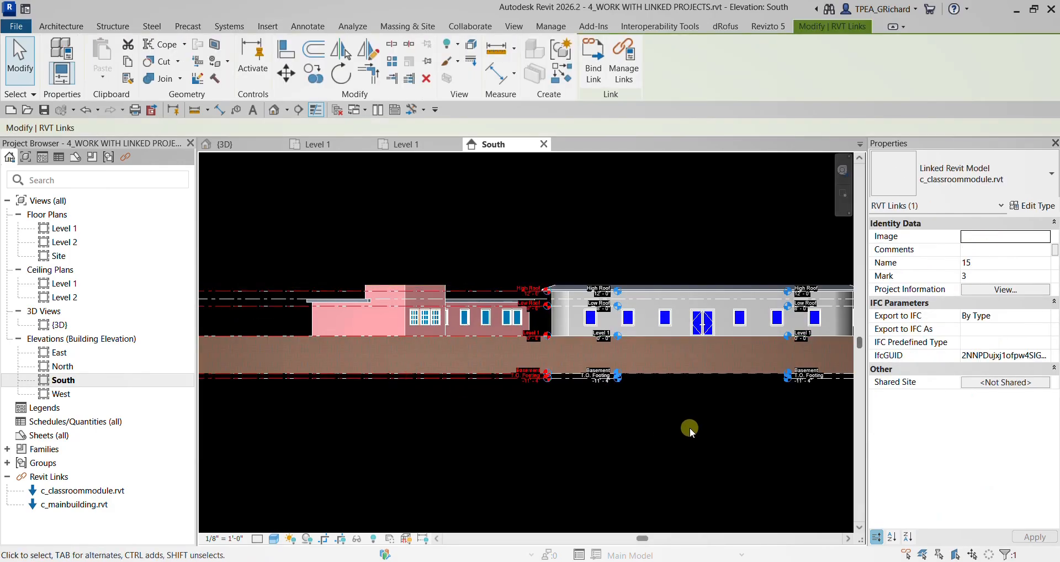
middle_drag(687, 429, 499, 432)
click(662, 382)
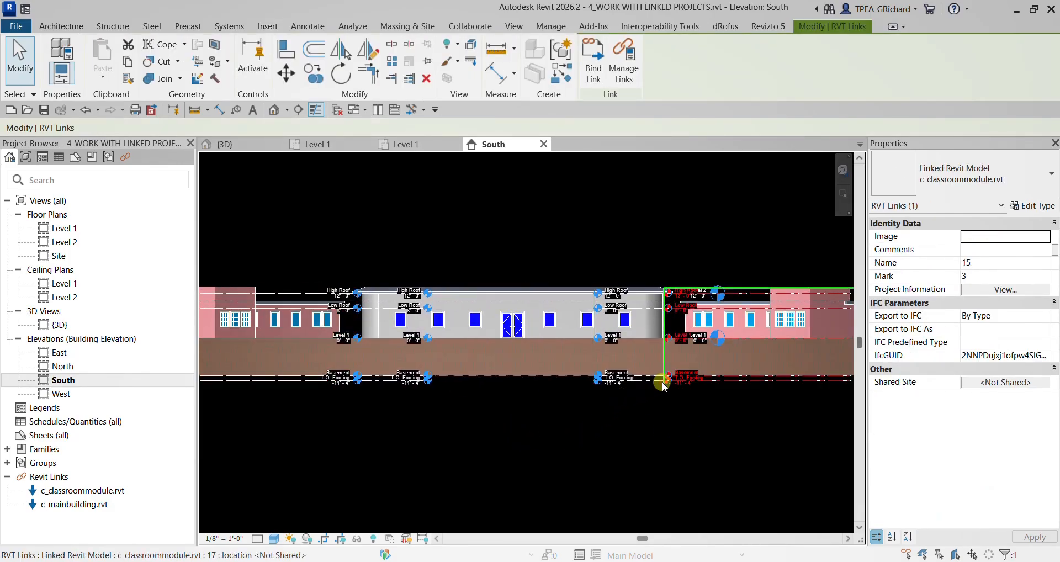
click(628, 385)
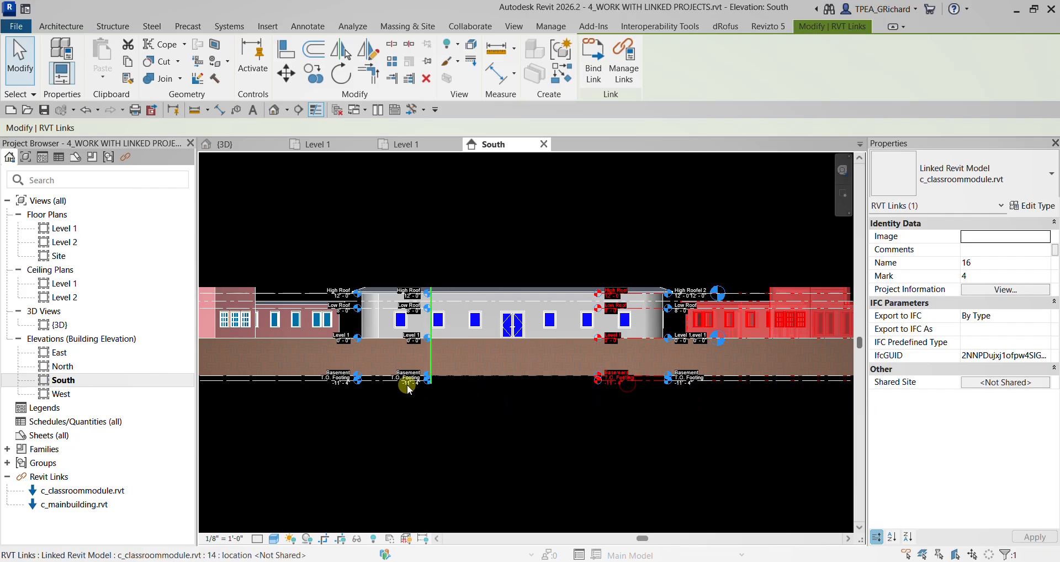
click(446, 433)
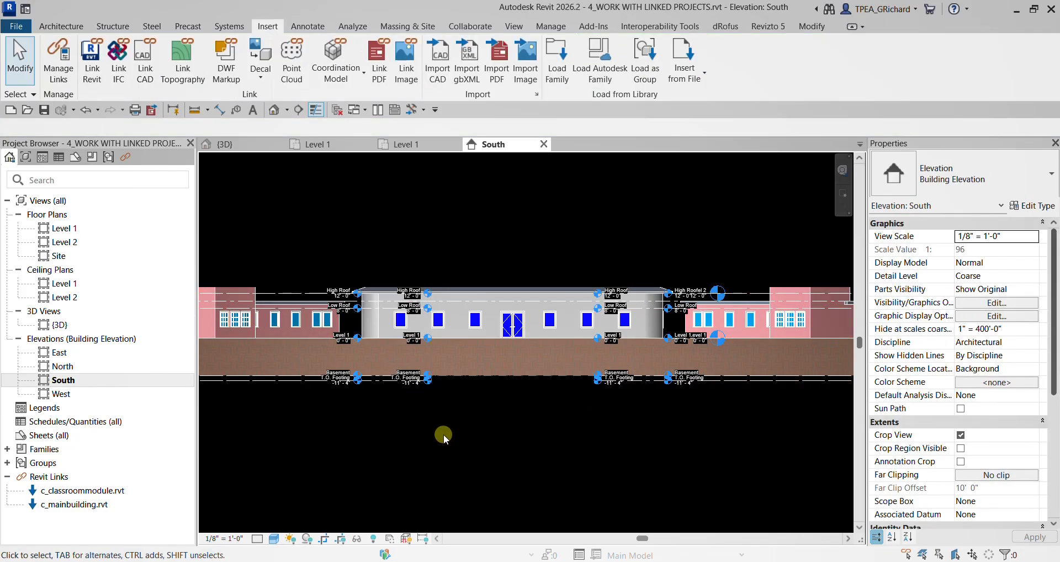
scroll(448, 435, down, 3)
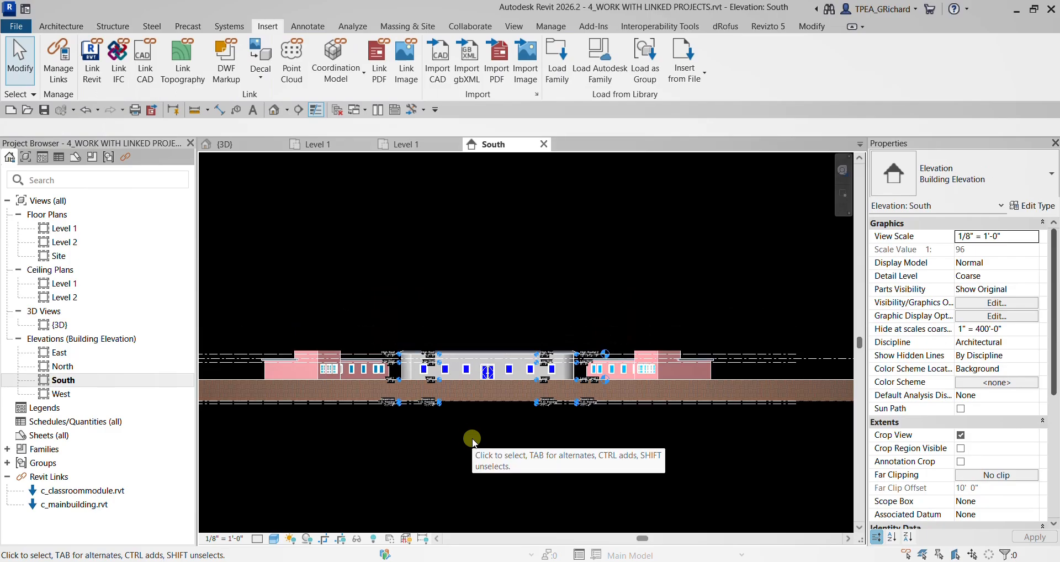
scroll(472, 439, down, 1)
middle_drag(472, 438, 488, 433)
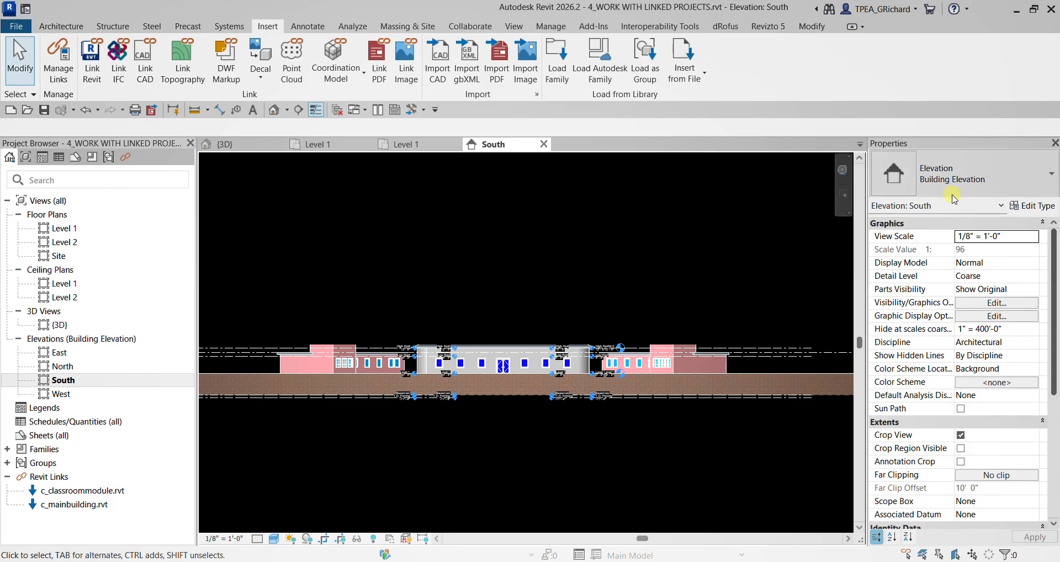
- In the South elevation's visibility/graphics overrides, set the display settings of the c_classroommodule.rvt link to Custom
click(895, 147)
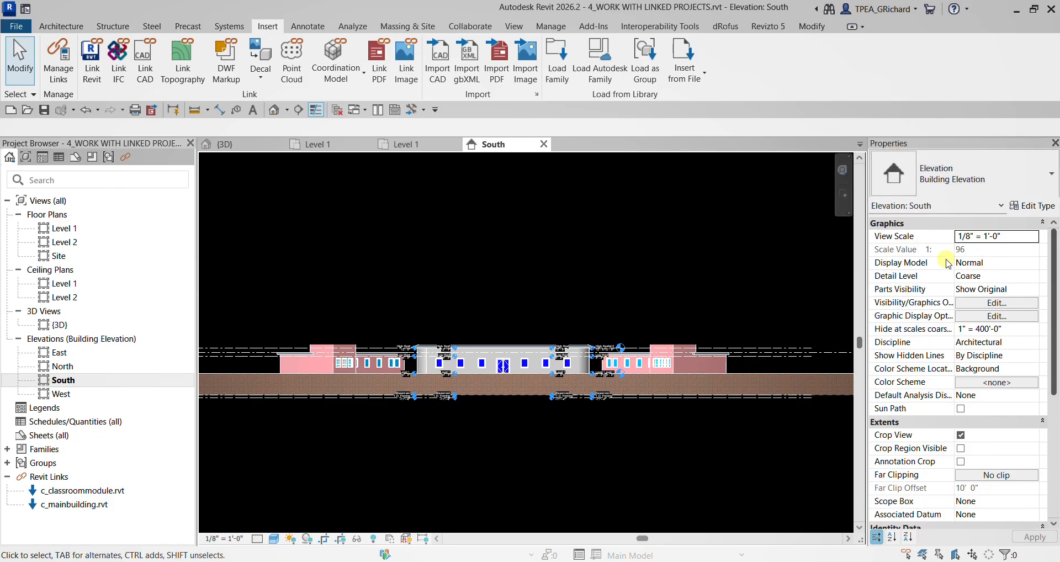
key(ctrl)
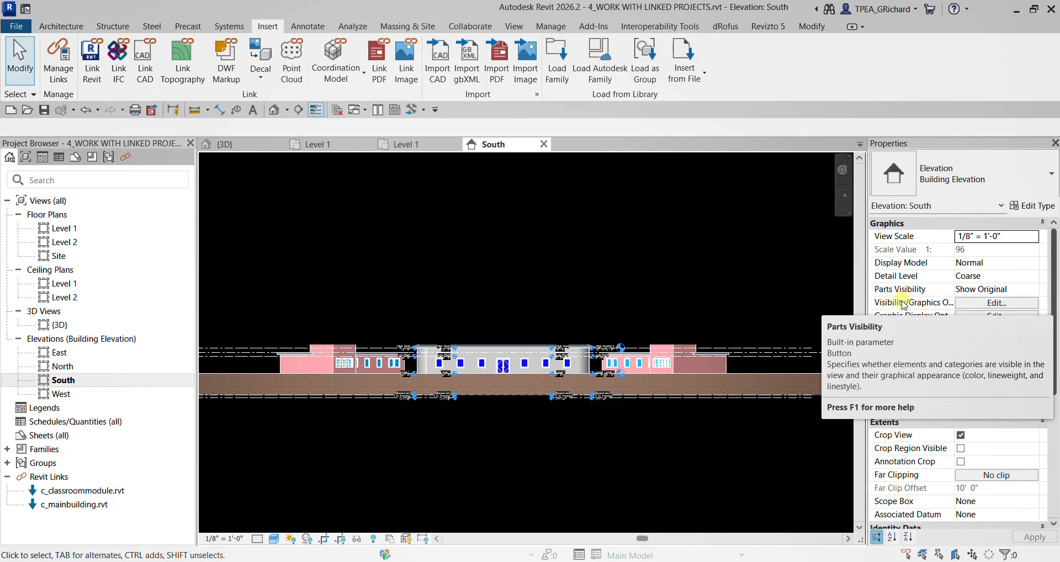
key(ctrl)
key(ctrl)
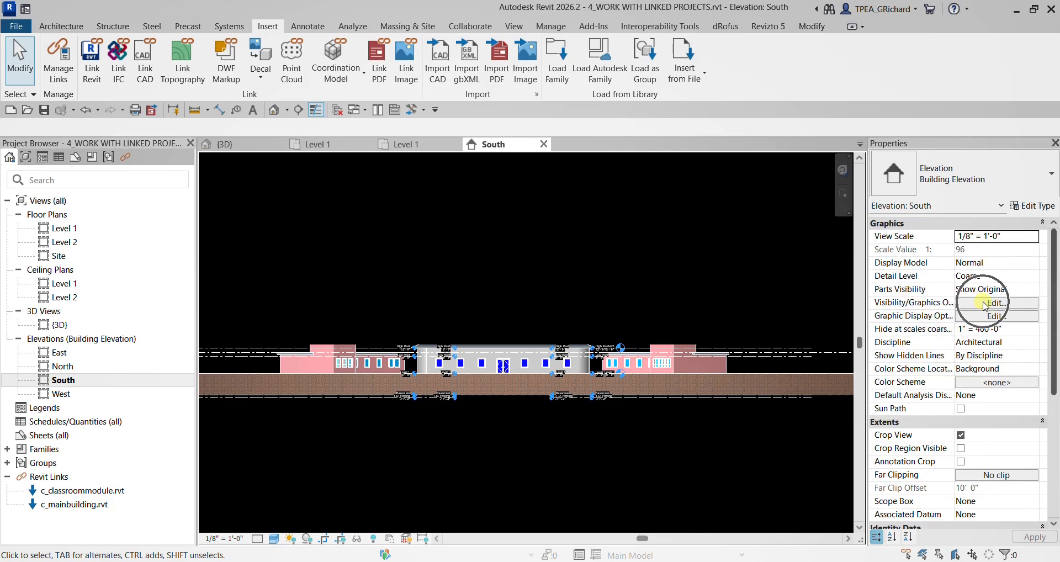
click(986, 304)
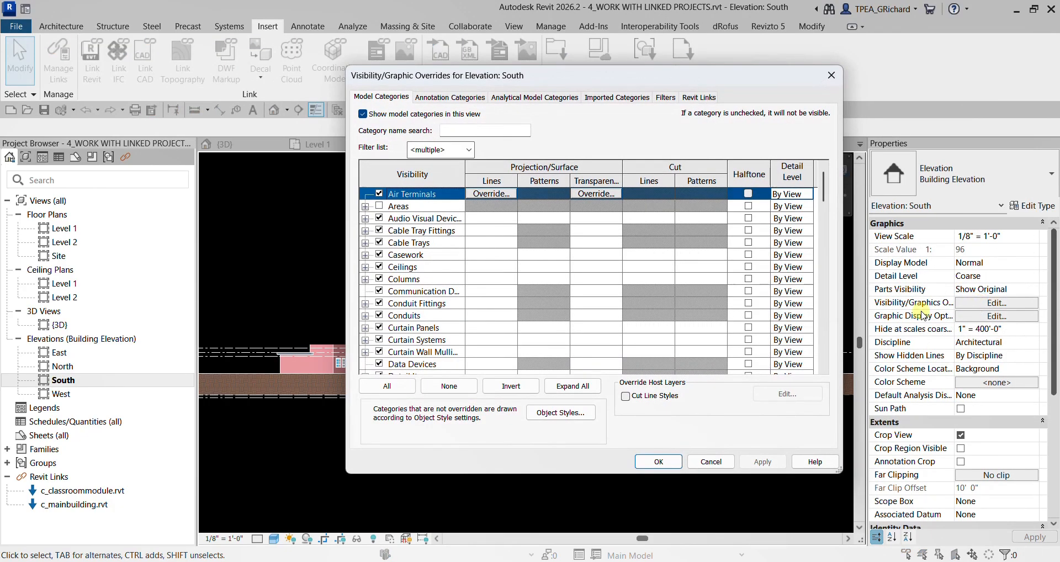
key(ctrl)
key(ctrl)
key(ctrl)
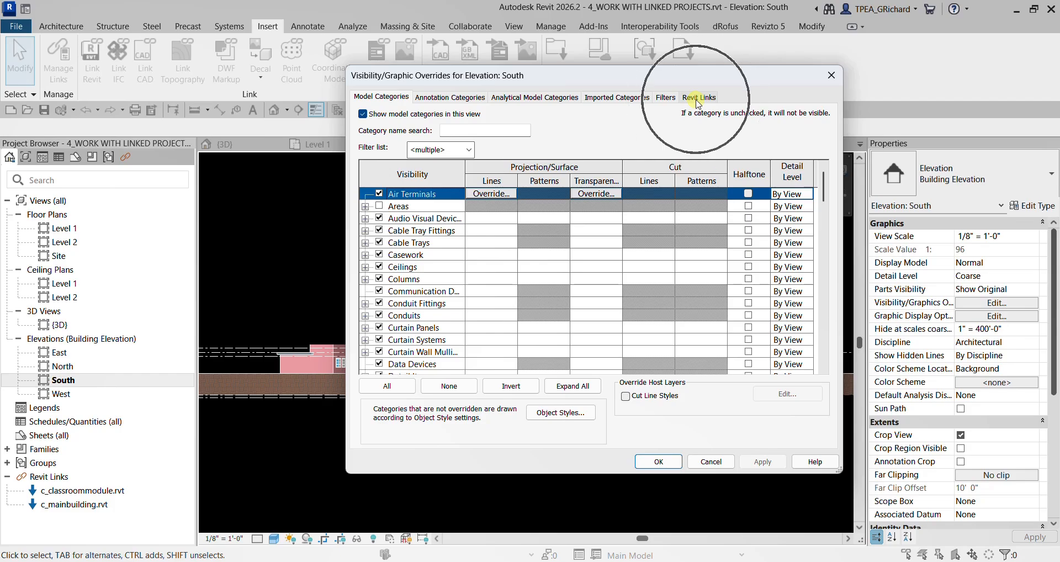
key(ctrl)
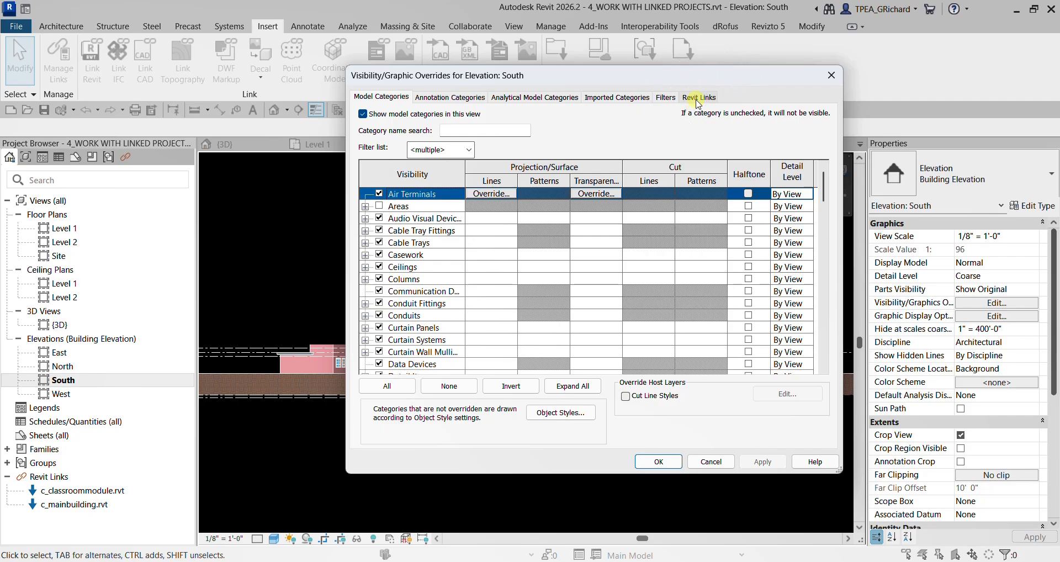
click(699, 103)
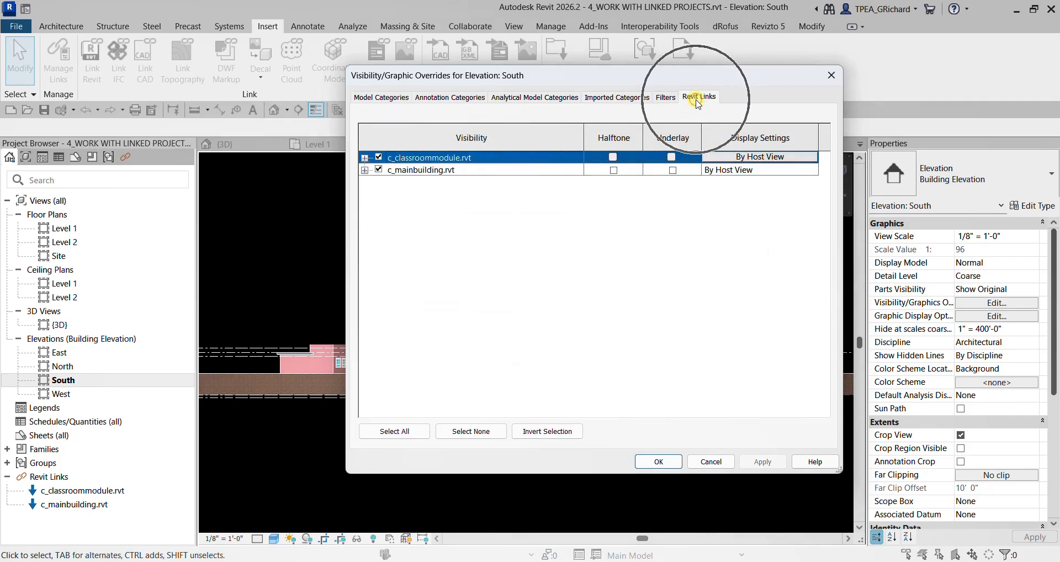
click(429, 159)
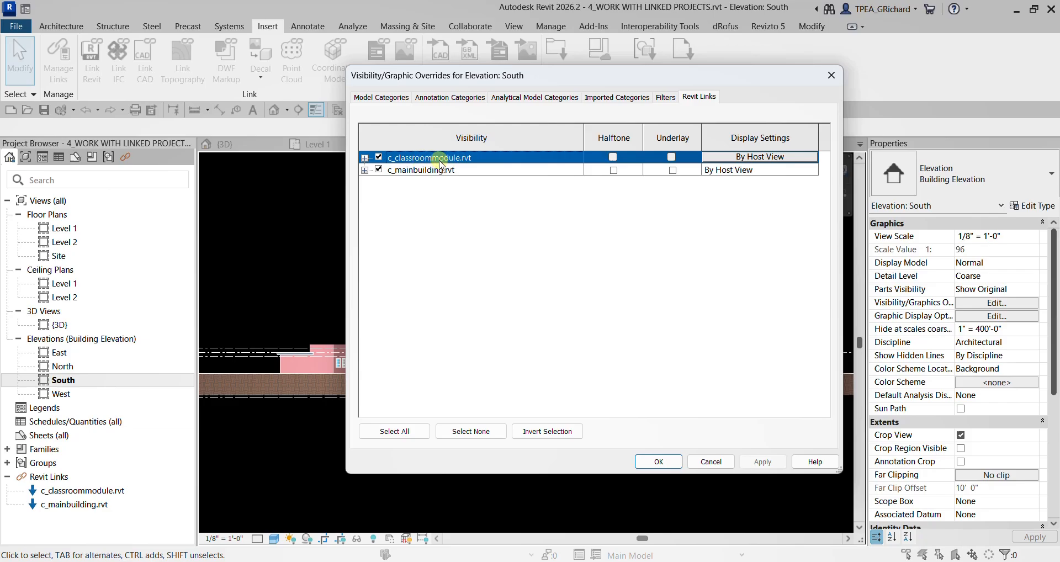
click(761, 158)
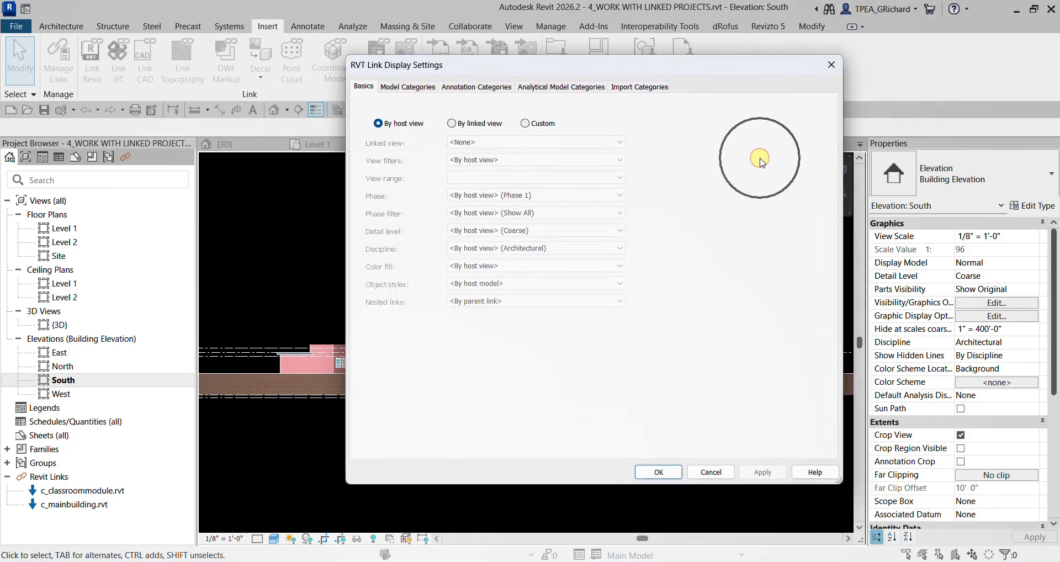
click(527, 127)
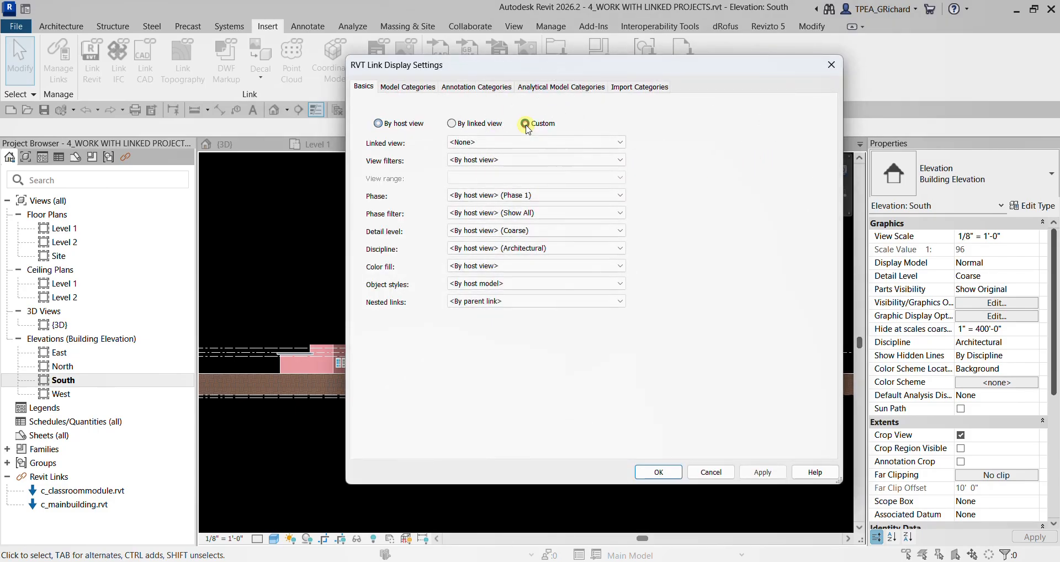
- Set the classroom module link's annotation categories to Custom, turn off Levels, and apply the overrides to the South elevation
click(477, 88)
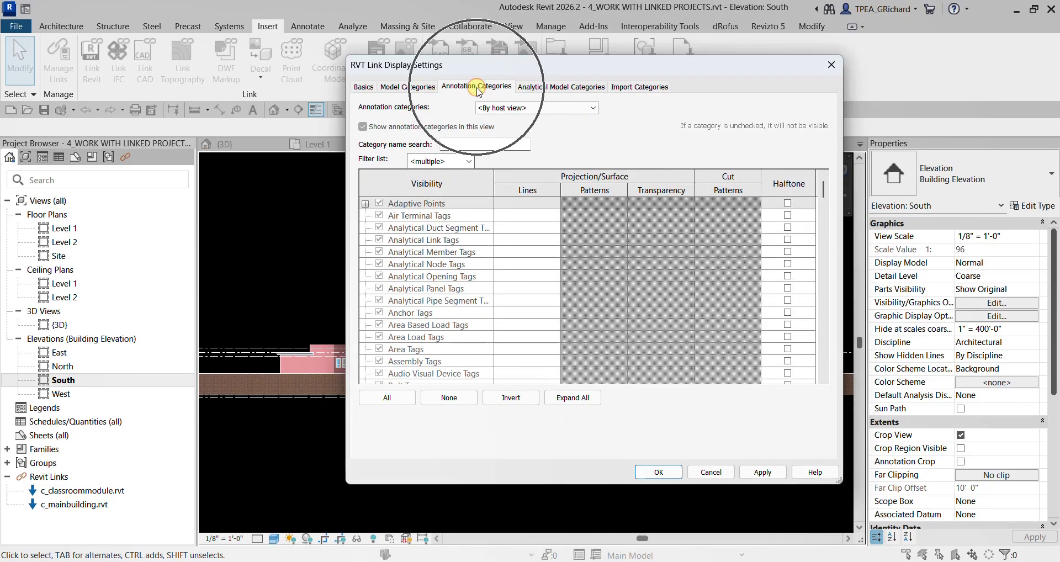
click(513, 108)
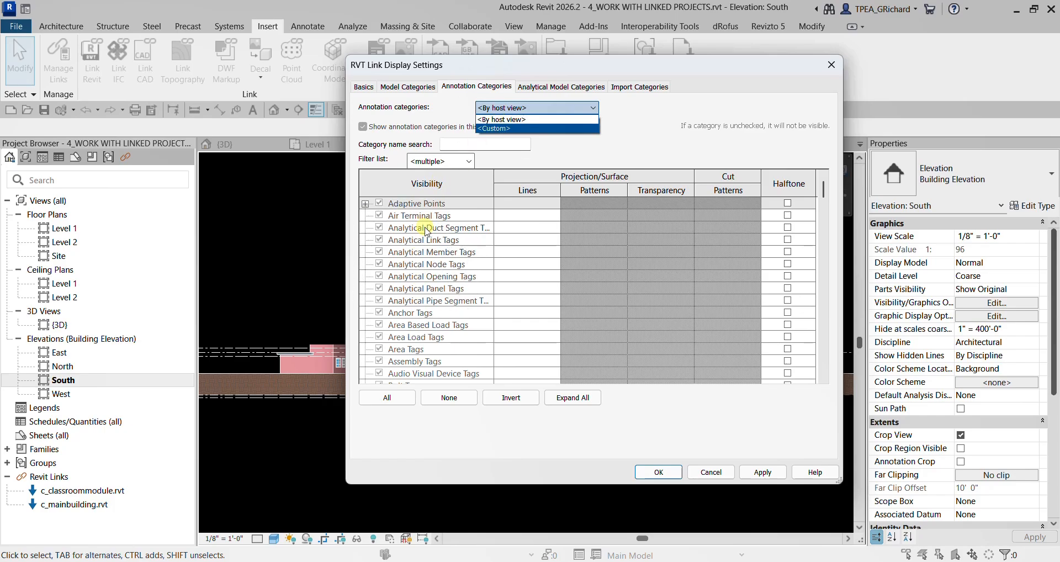
click(506, 129)
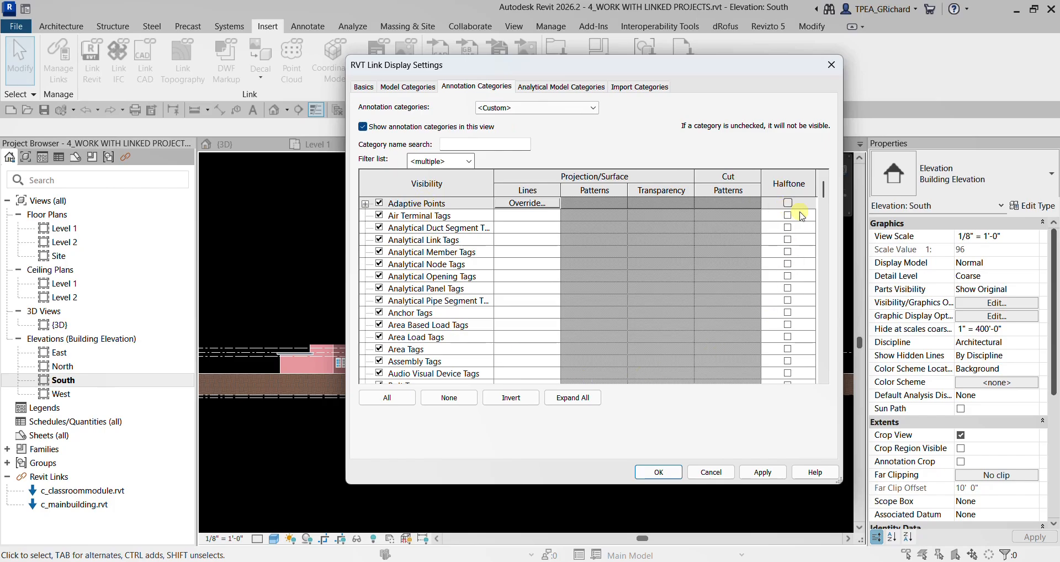
drag(823, 190, 820, 259)
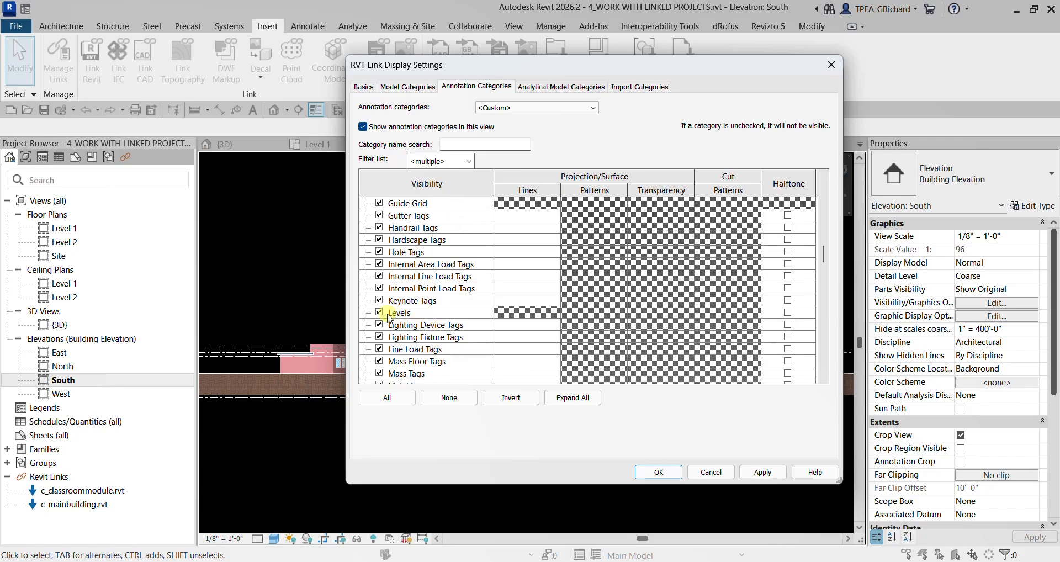
key(ctrl)
key(ctrl)
click(379, 313)
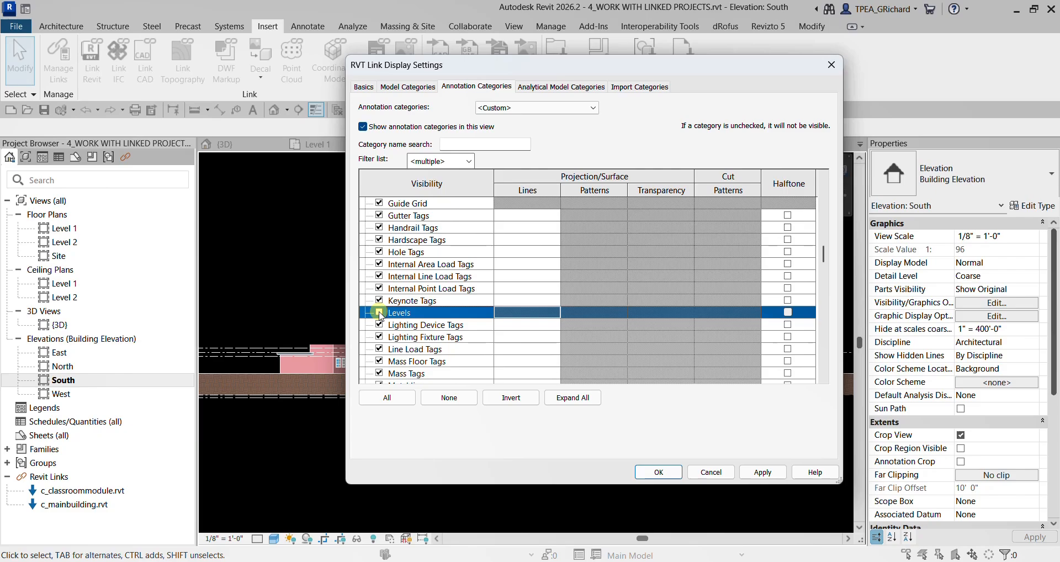
click(380, 313)
click(659, 472)
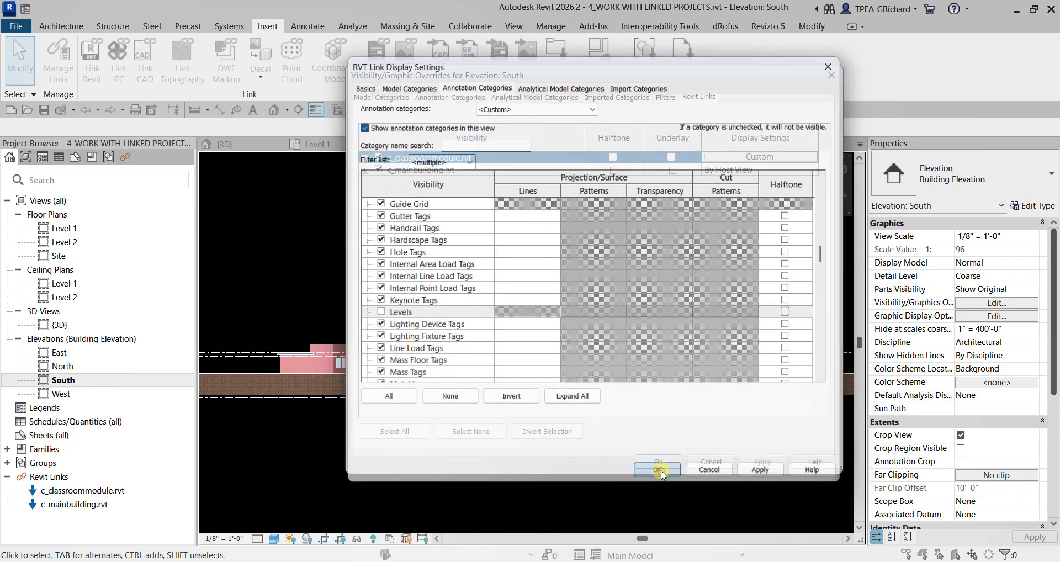
click(657, 463)
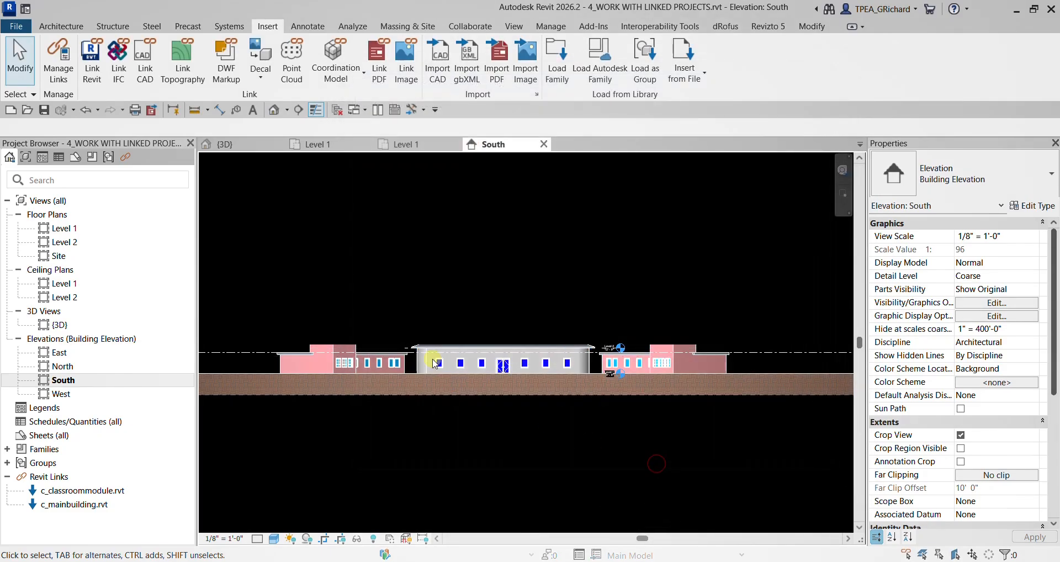
- Examine the remaining level markers in the South elevation, select the main building link to check which belong to it, and clear the selection
scroll(658, 373, down, 3)
middle_drag(657, 374, 591, 364)
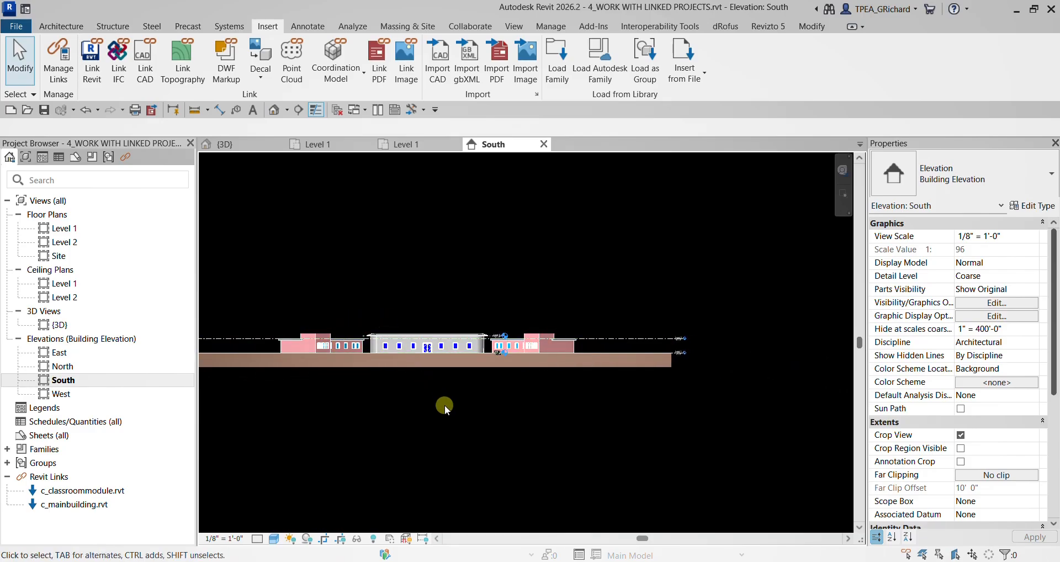
scroll(471, 360, up, 4)
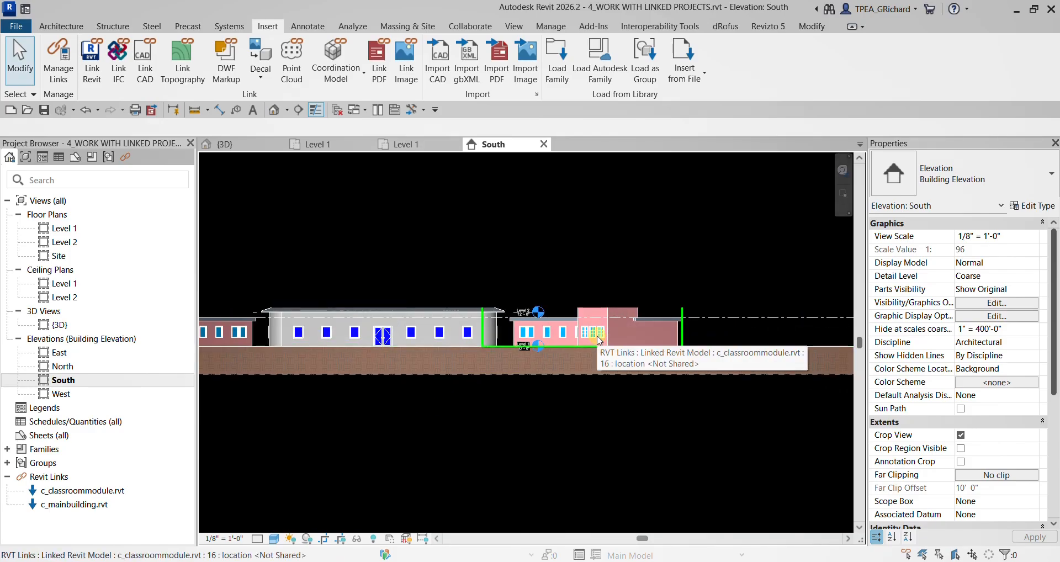
scroll(447, 313, up, 3)
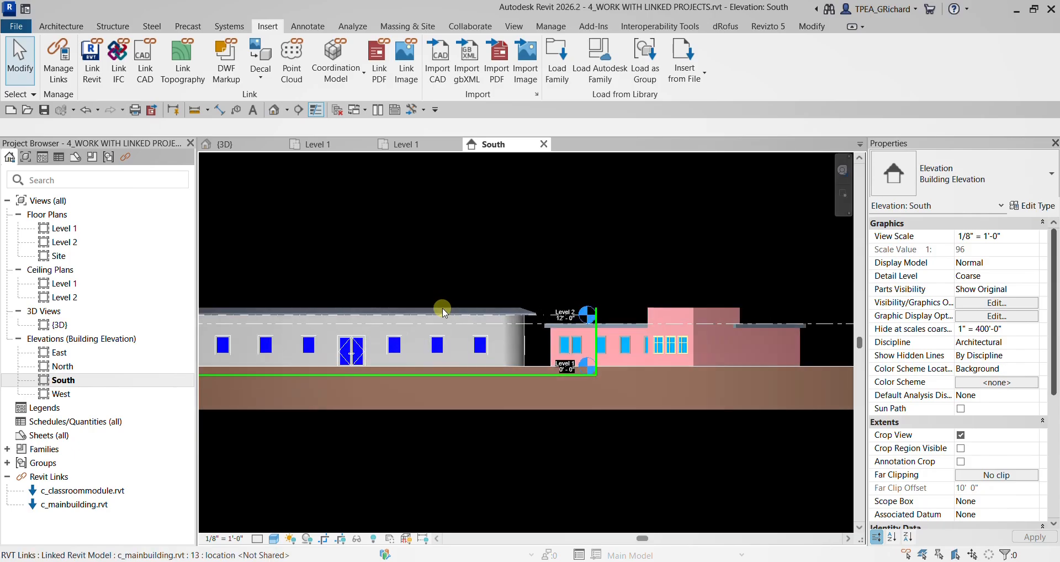
click(447, 314)
scroll(442, 314, up, 3)
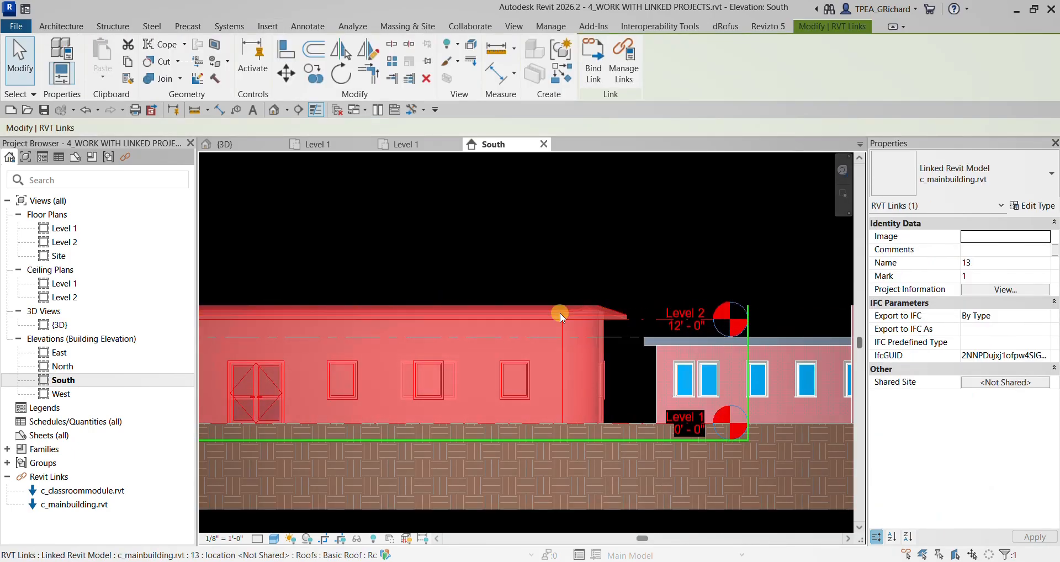
click(501, 246)
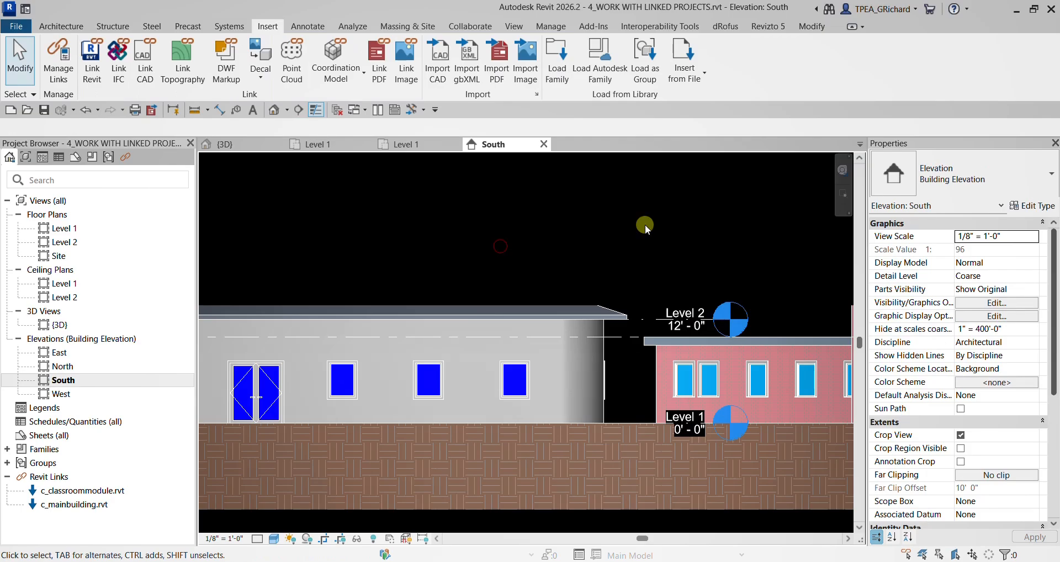
- In the South elevation's visibility/graphics overrides, set the display settings of the c_mainbuilding.rvt link to Custom
click(970, 304)
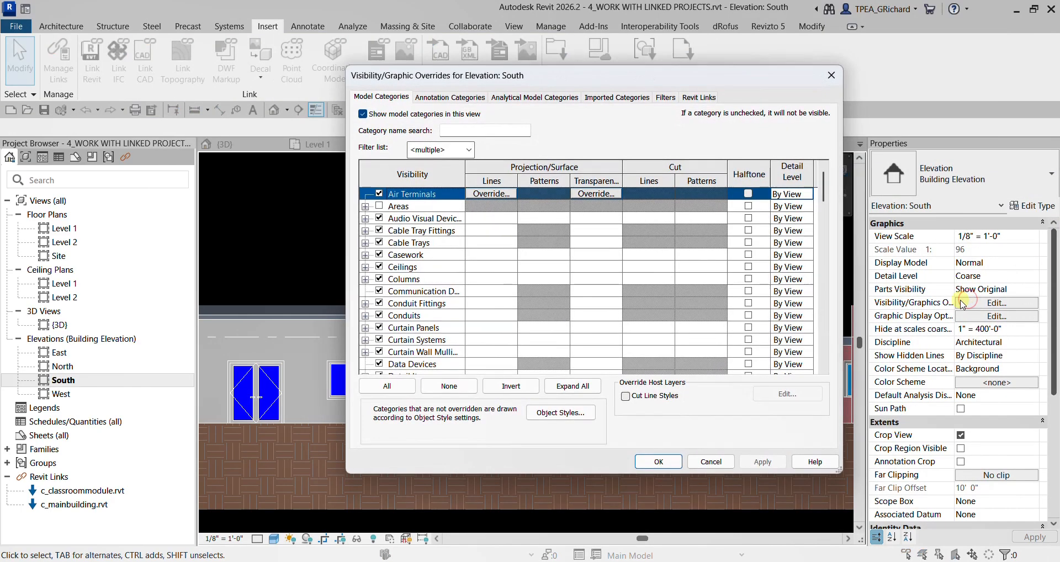
click(700, 97)
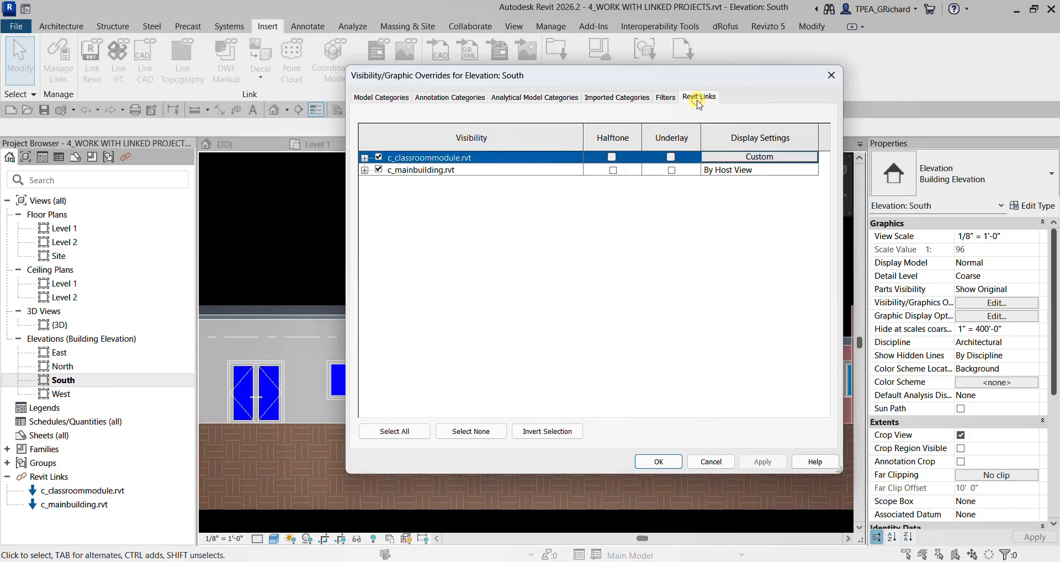
click(434, 171)
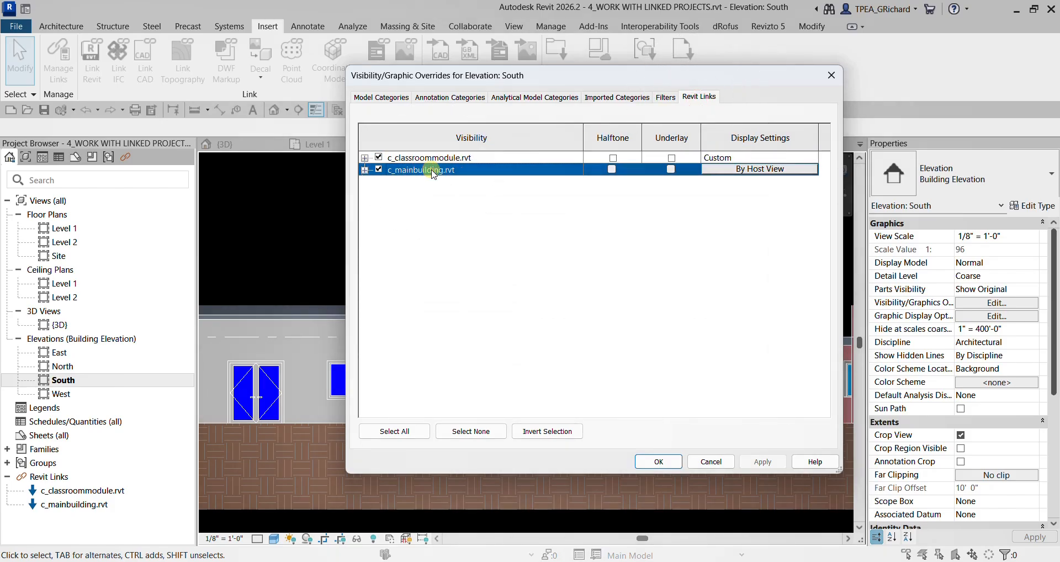
click(749, 170)
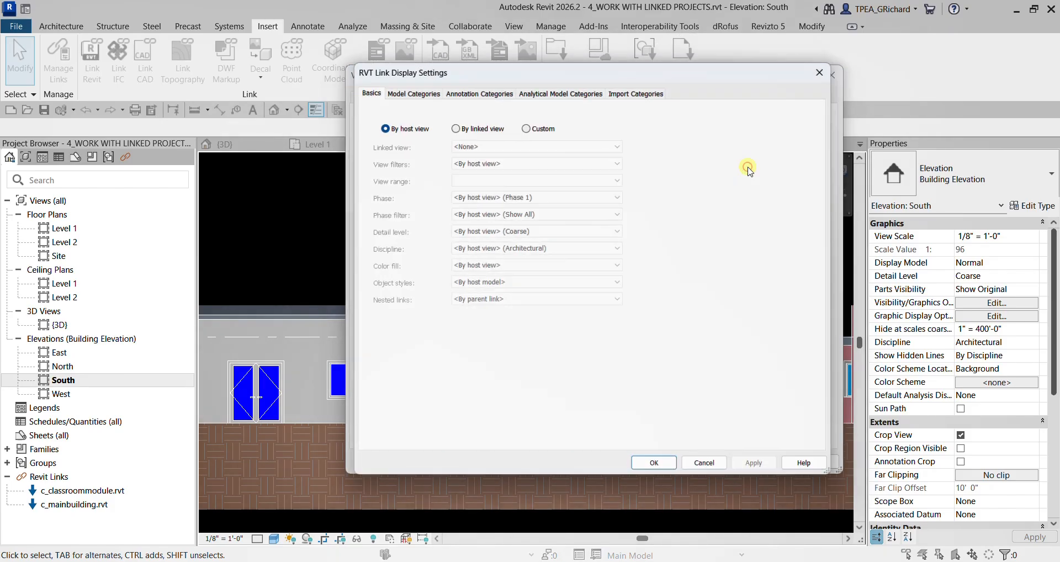
click(539, 125)
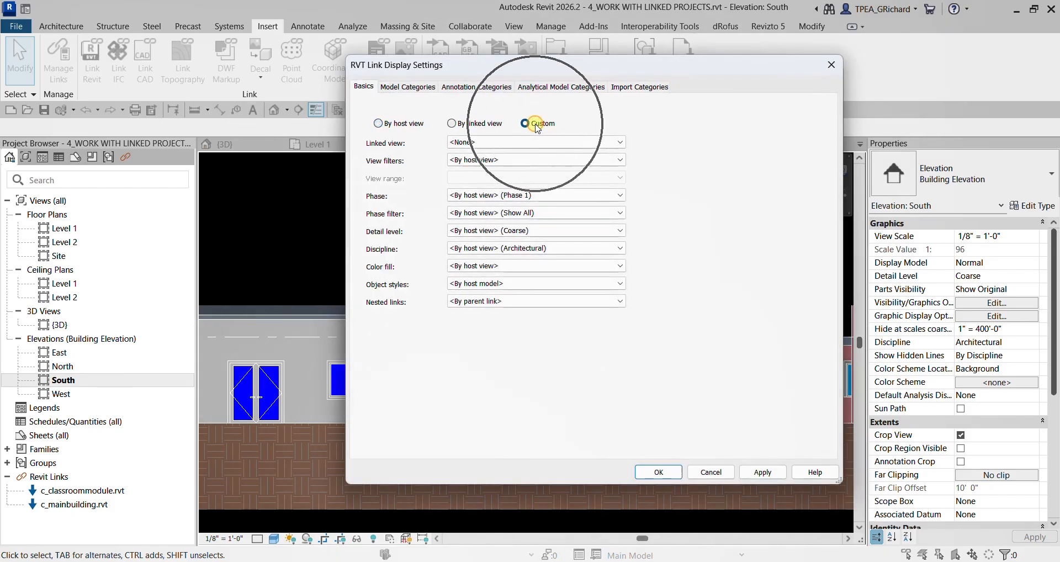
- Set the main building link's annotation categories to Custom, turn off Levels, and apply the overrides to the South elevation
click(476, 87)
click(501, 107)
click(491, 126)
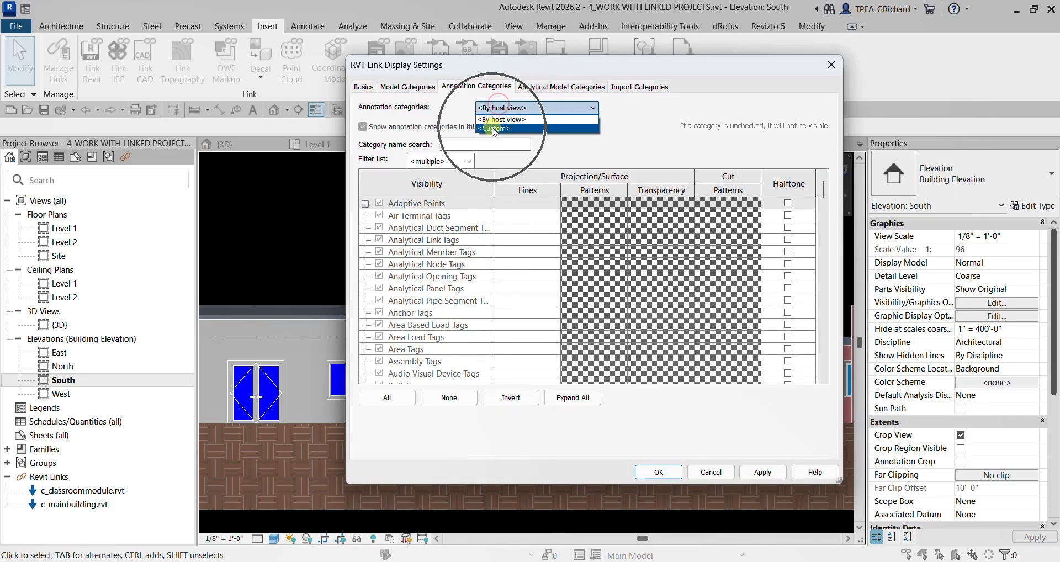
click(424, 252)
key(l)
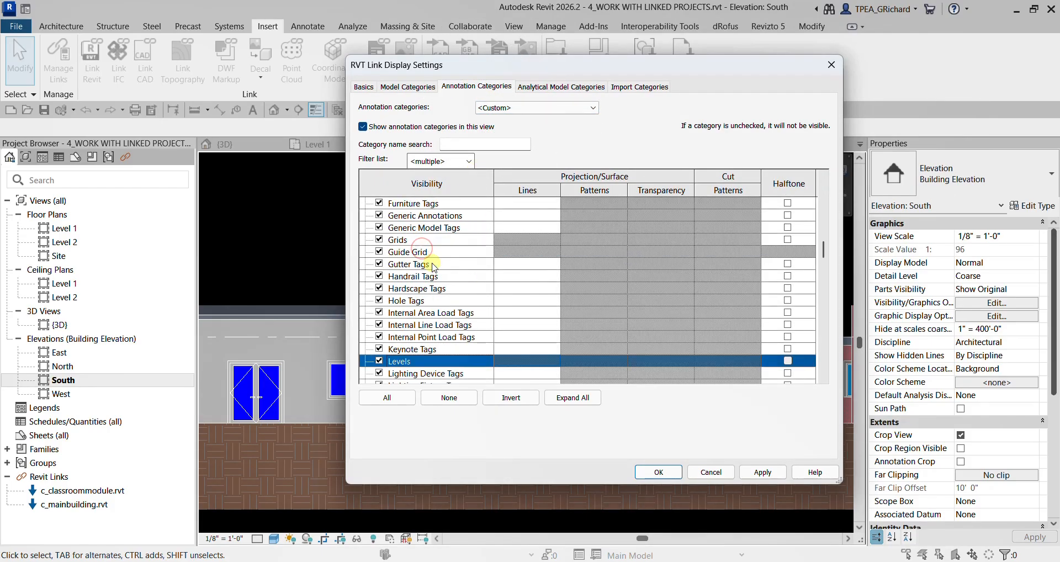
scroll(430, 266, down, 1)
click(377, 302)
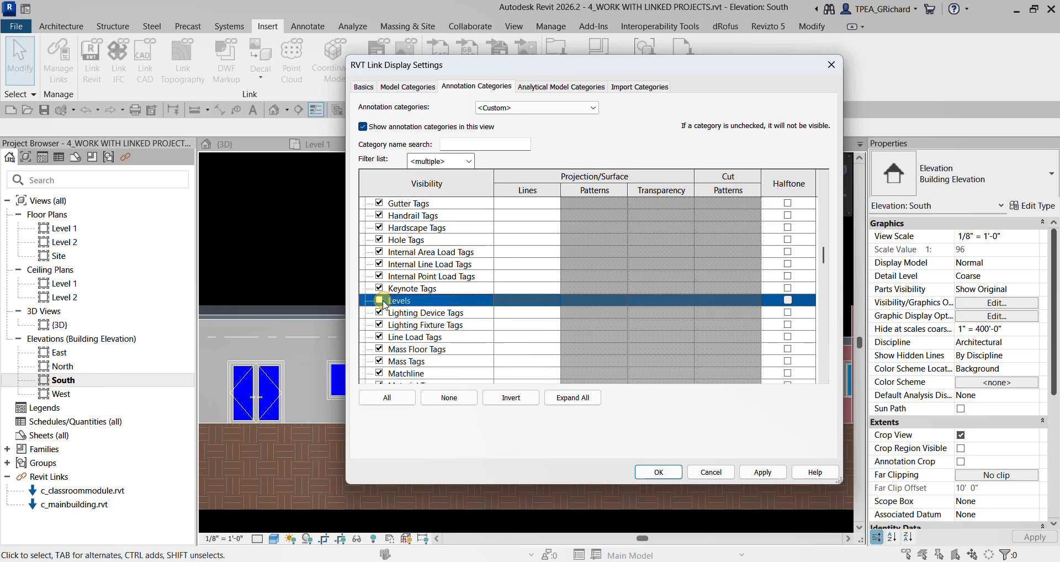
click(659, 473)
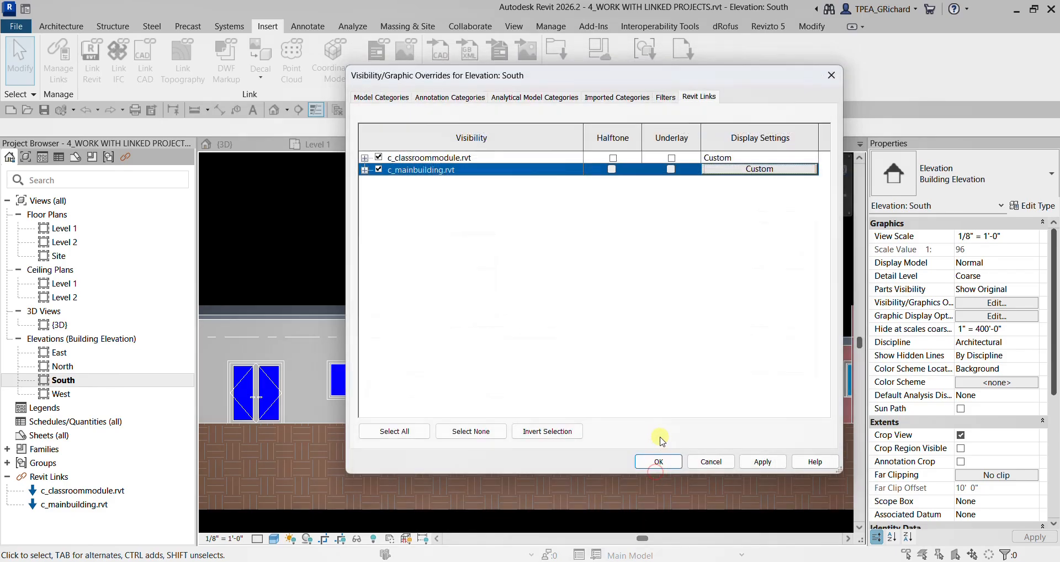
click(642, 460)
- Check the level lines across the whole site in the South elevation and close all inactive views
scroll(390, 370, down, 6)
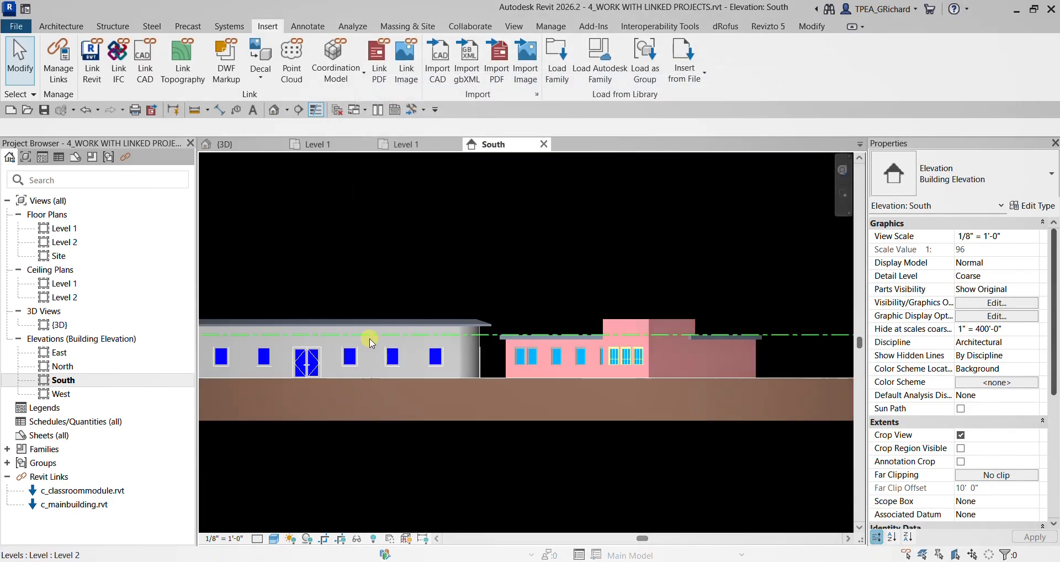
middle_drag(390, 370, 565, 362)
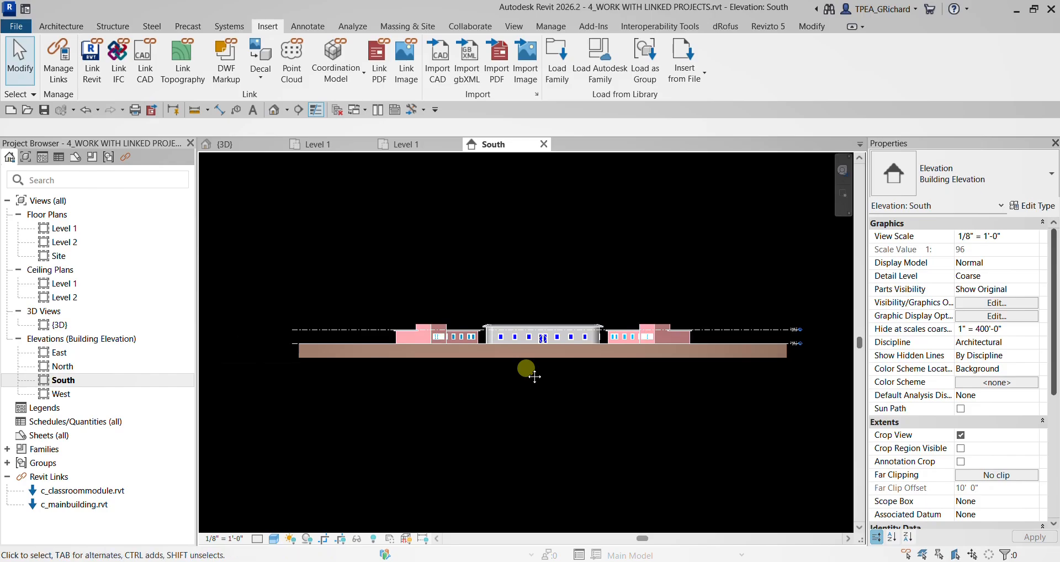
scroll(630, 353, up, 1)
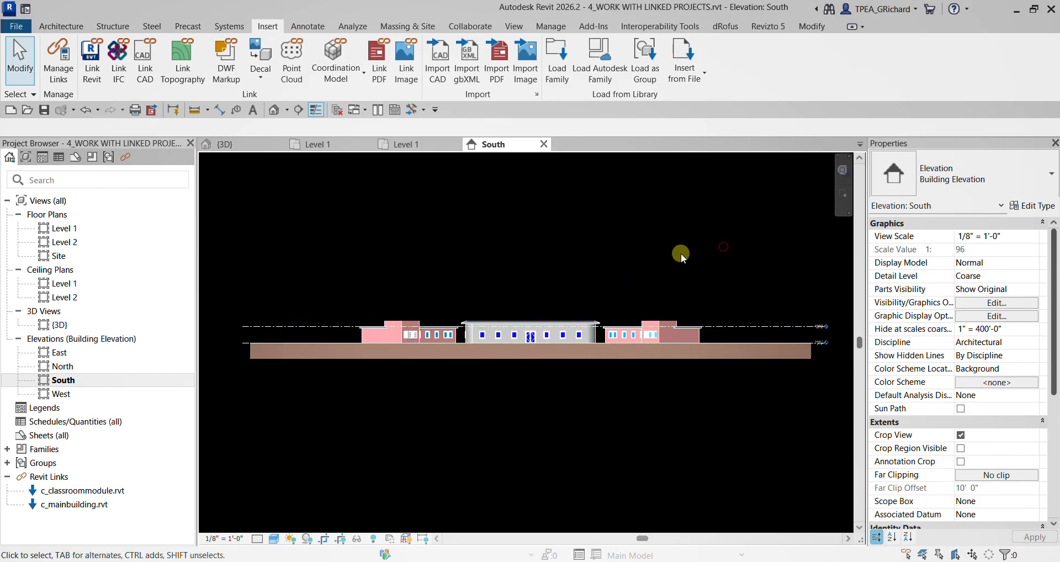
middle_drag(545, 267, 544, 295)
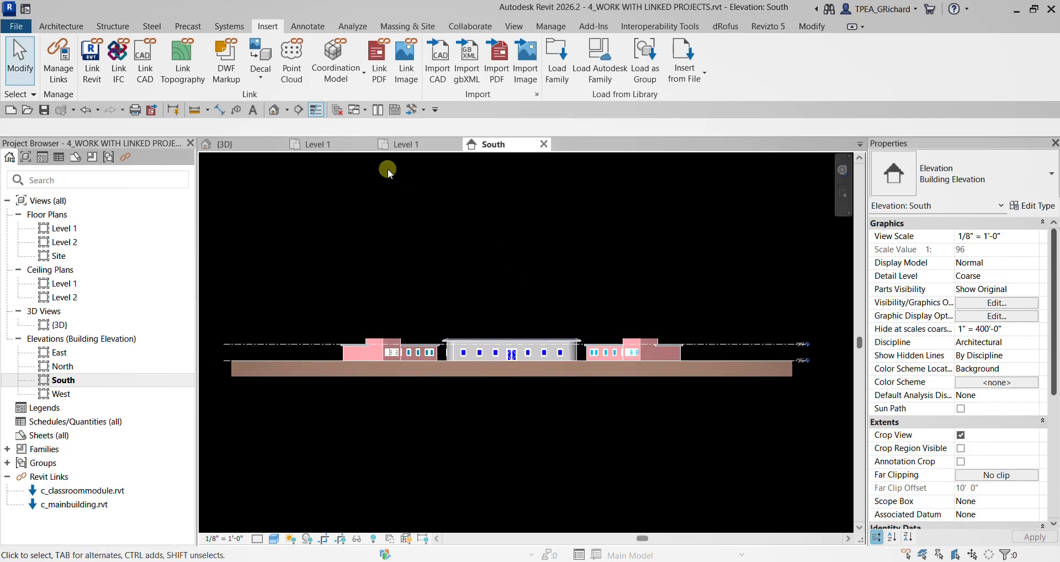
click(337, 110)
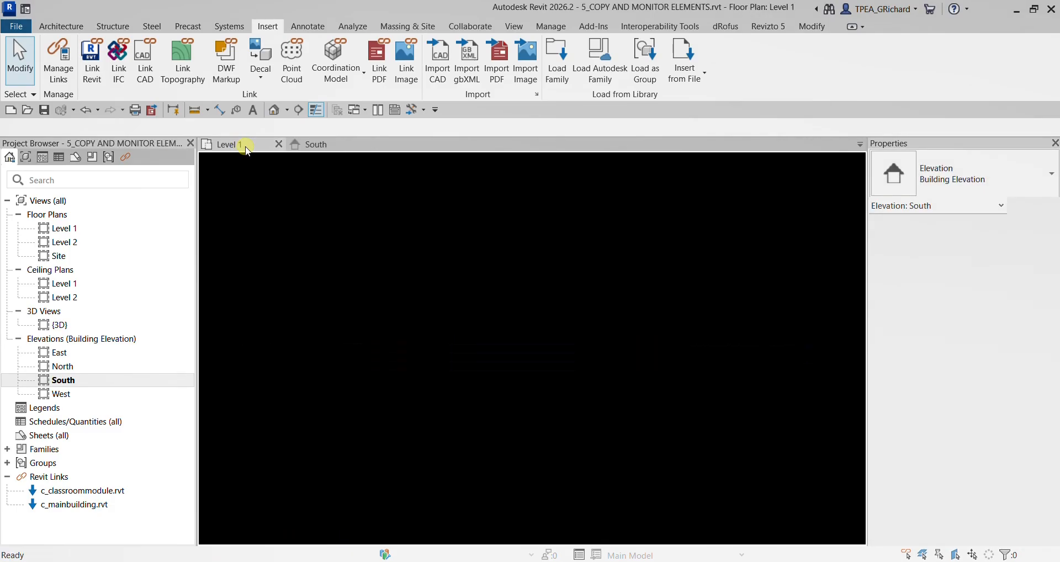
- Check the Level 1 floor plan and the default 3D view of the project, and return to Level 1
scroll(470, 293, down, 1)
middle_drag(474, 305, 499, 269)
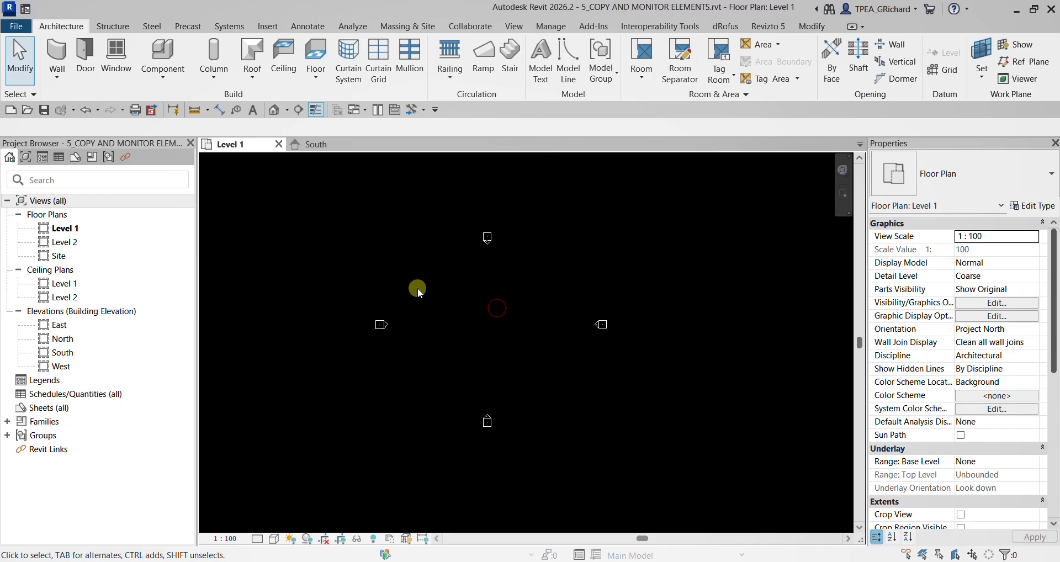
middle_drag(439, 313, 488, 302)
click(273, 110)
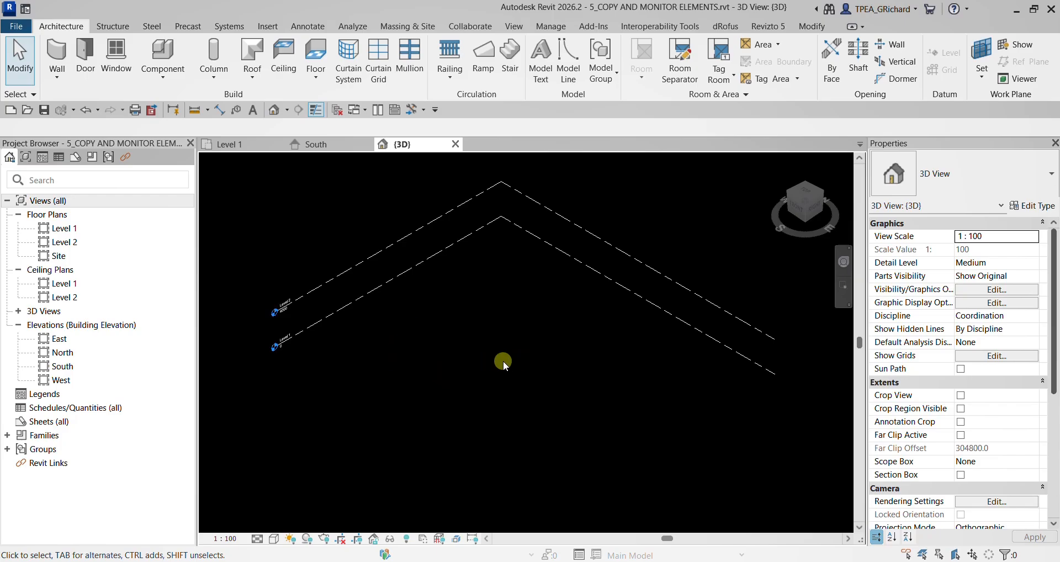
click(246, 144)
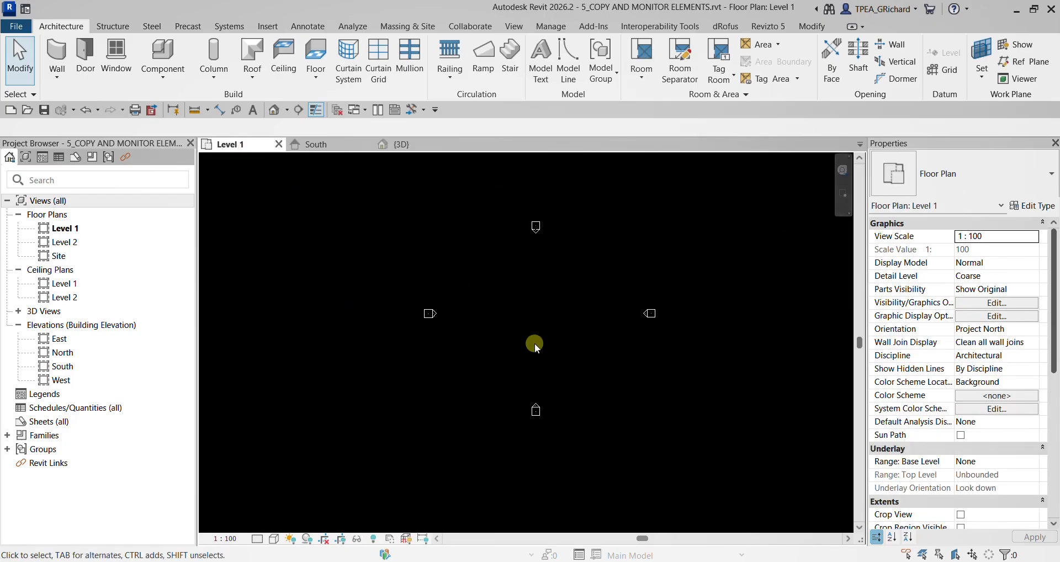
- Link m_monitor_coordinate_linked_file.rvt from the Chapter 2 folder into the Level 1 plan with Auto - Center to Center positioning
click(268, 28)
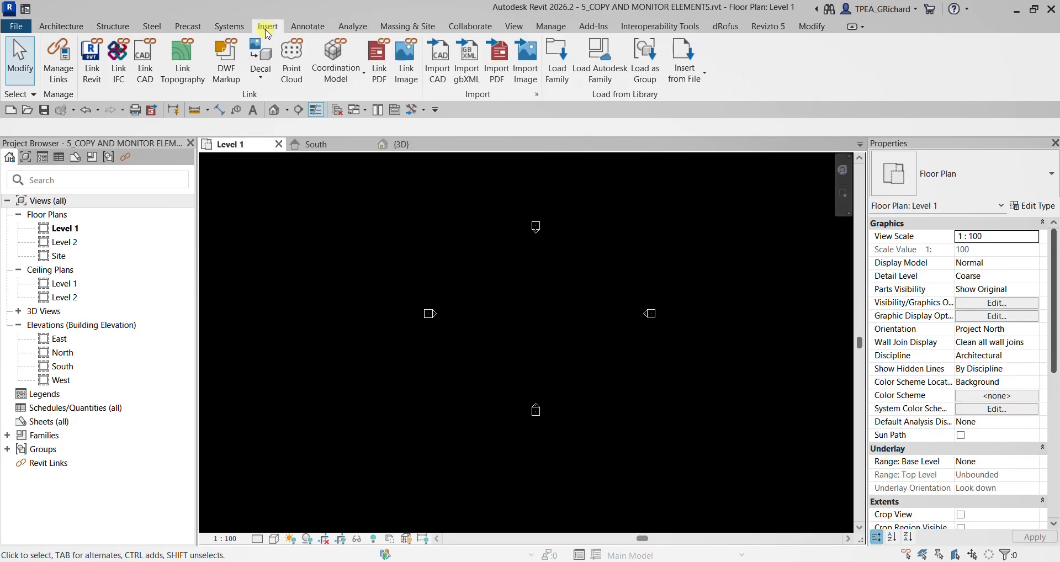
click(93, 66)
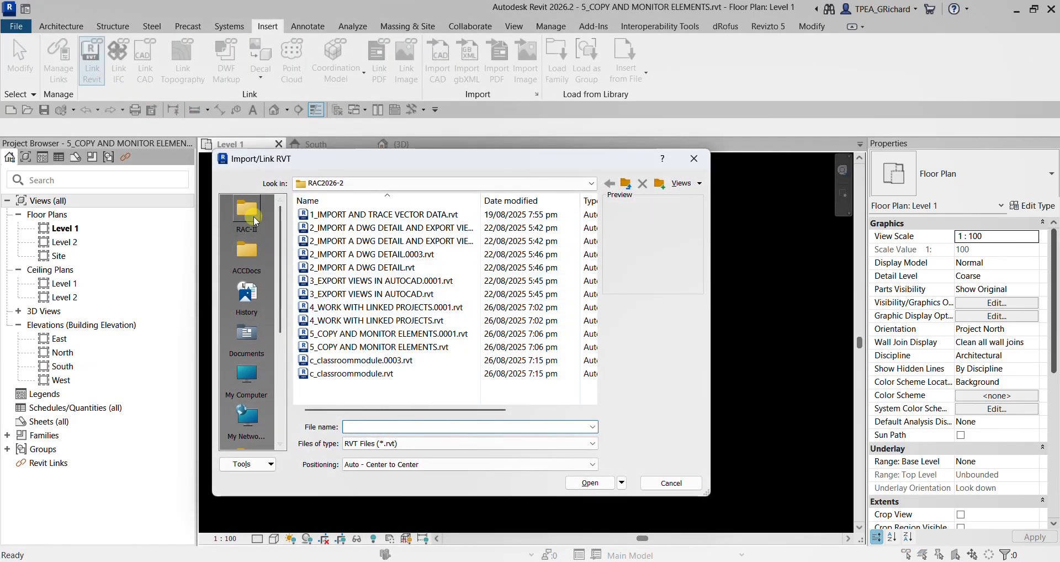
click(254, 216)
double_click(334, 228)
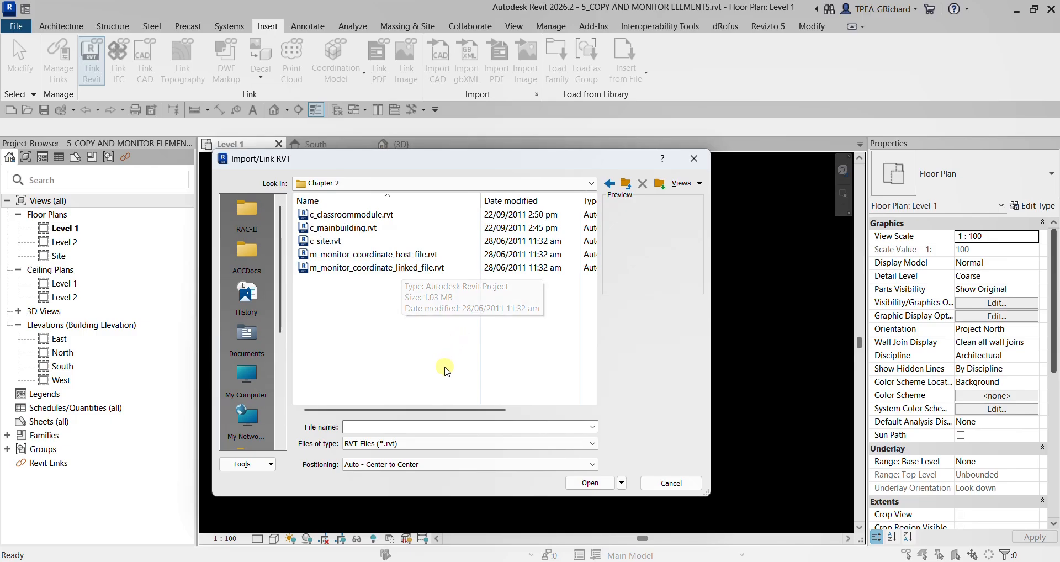
click(380, 267)
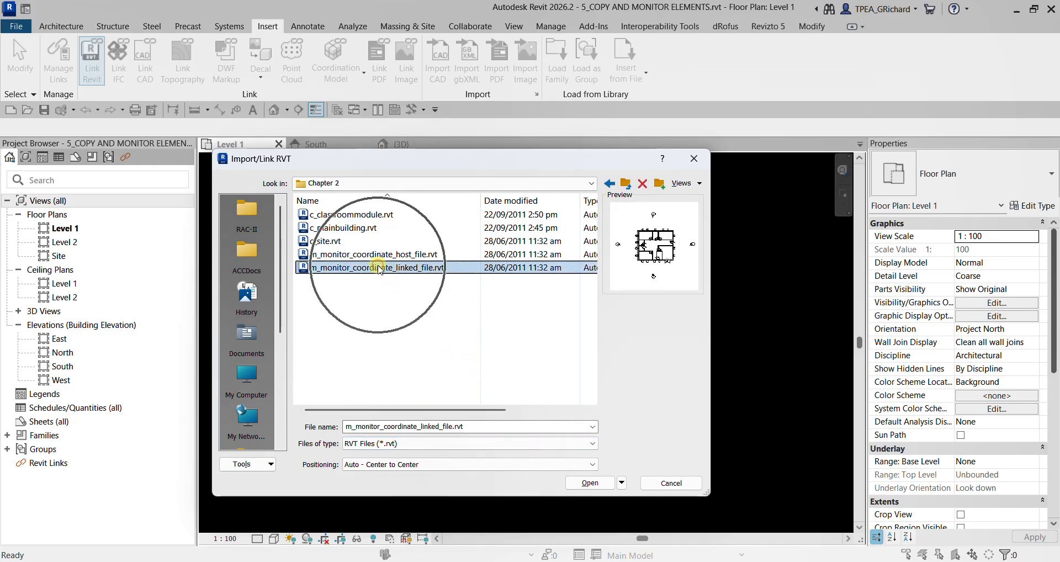
click(586, 485)
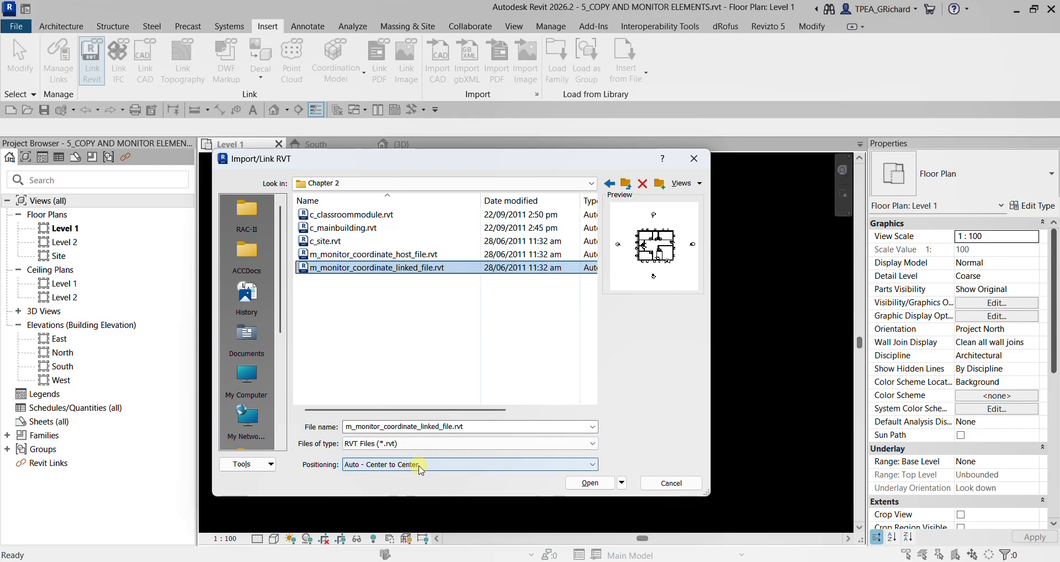
click(590, 483)
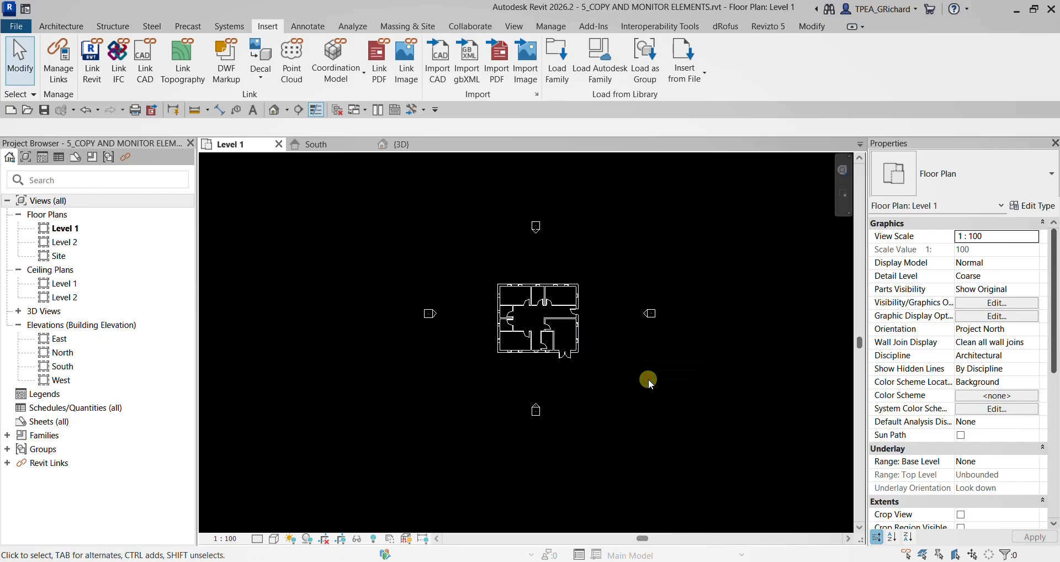
- Start Copy/Monitor on a selected link and pick the linked building in the Level 1 plan
scroll(548, 315, up, 3)
scroll(534, 343, up, 2)
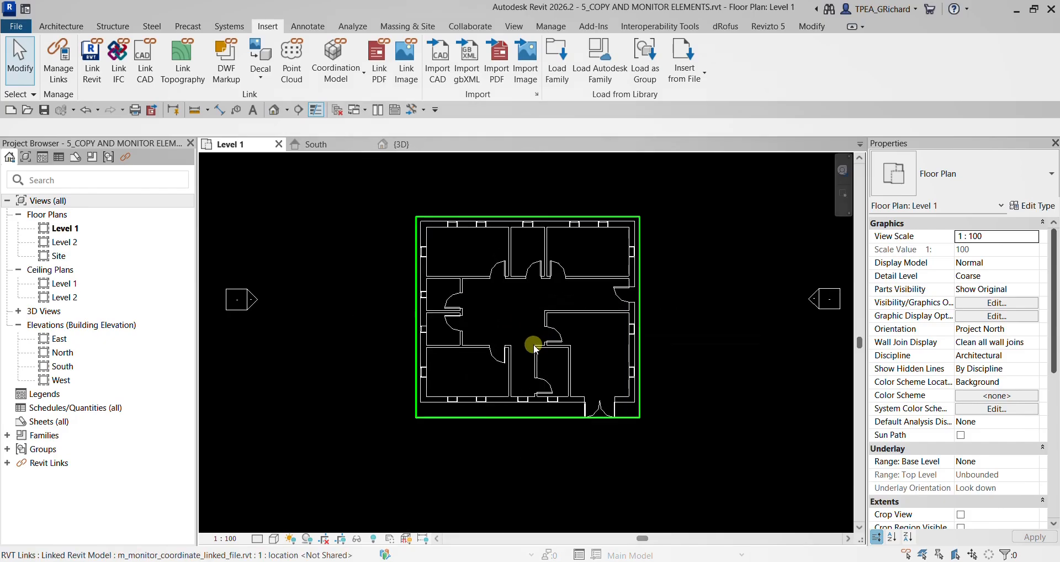
click(578, 308)
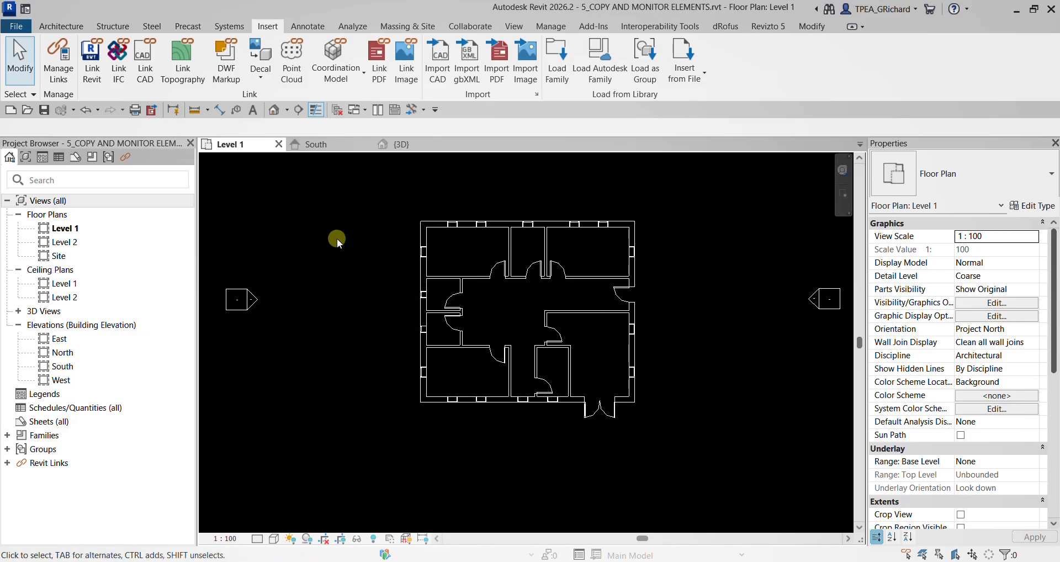
click(466, 28)
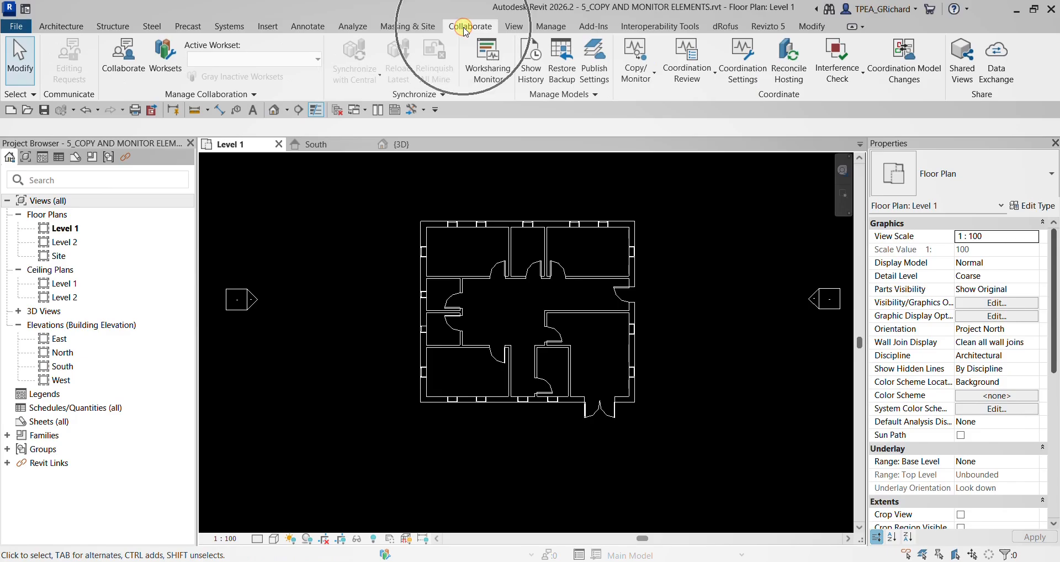
click(776, 105)
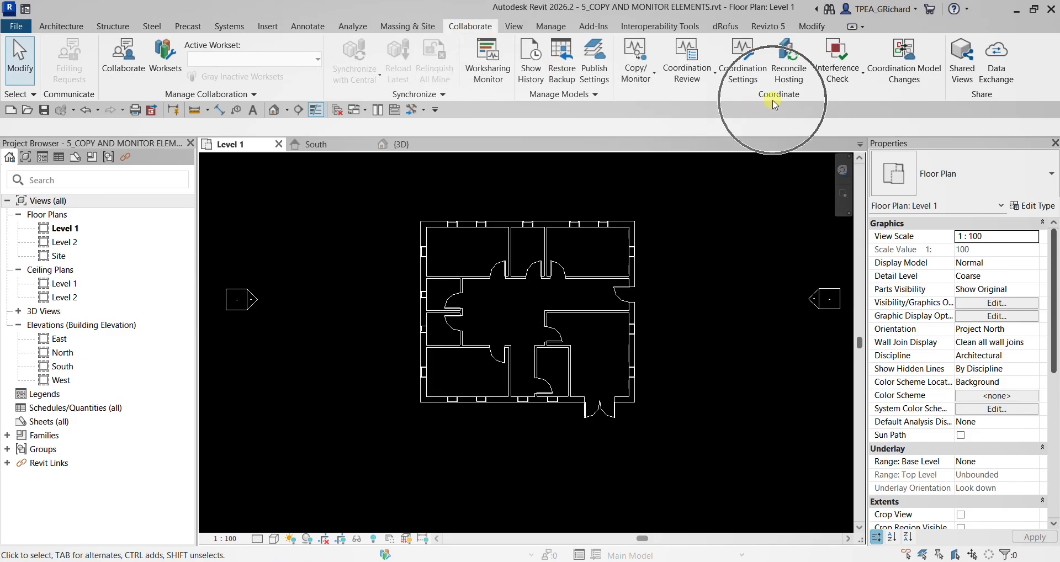
click(638, 82)
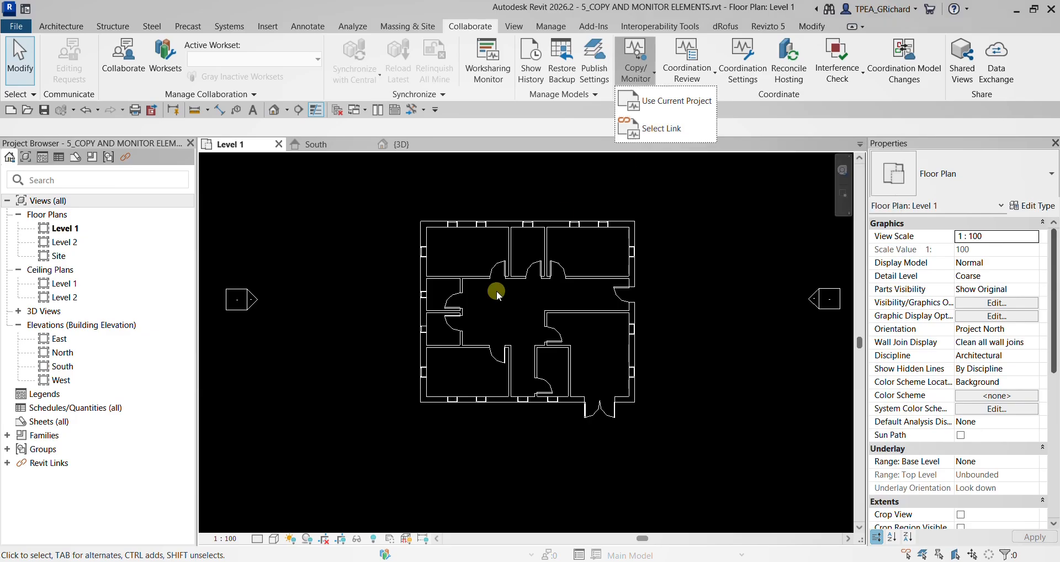
click(674, 132)
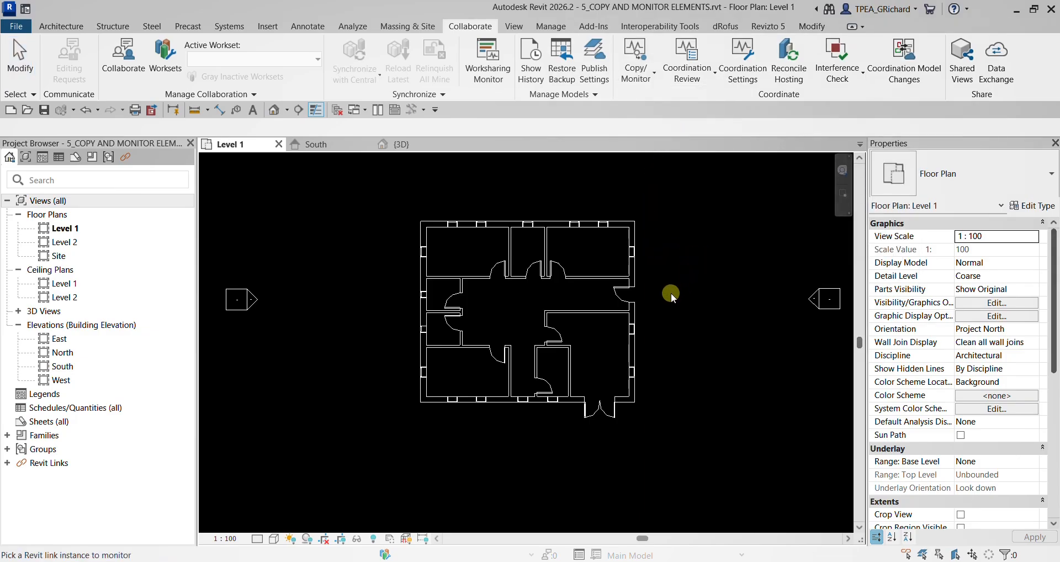
scroll(671, 290, up, 2)
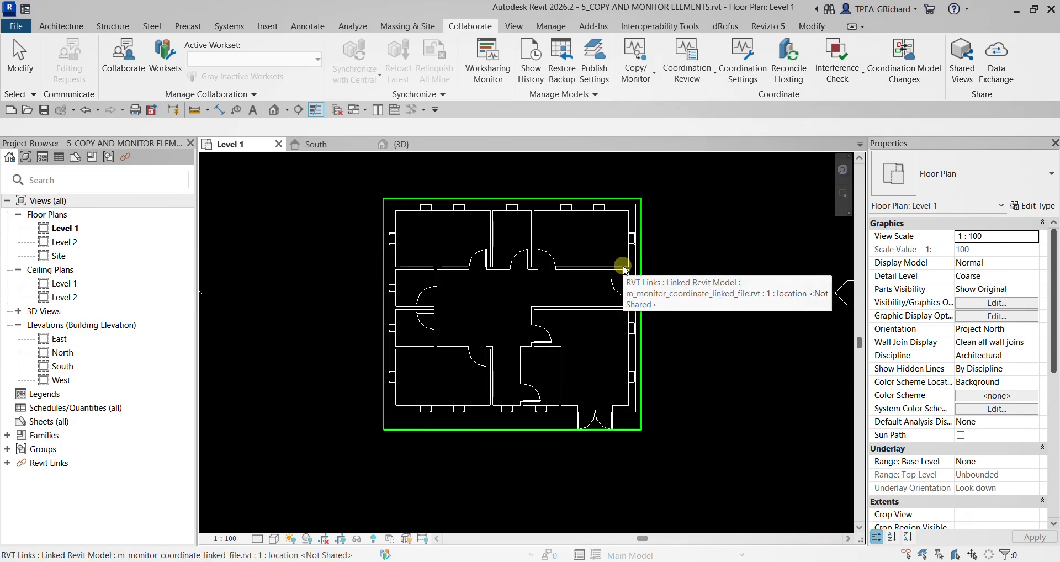
click(624, 269)
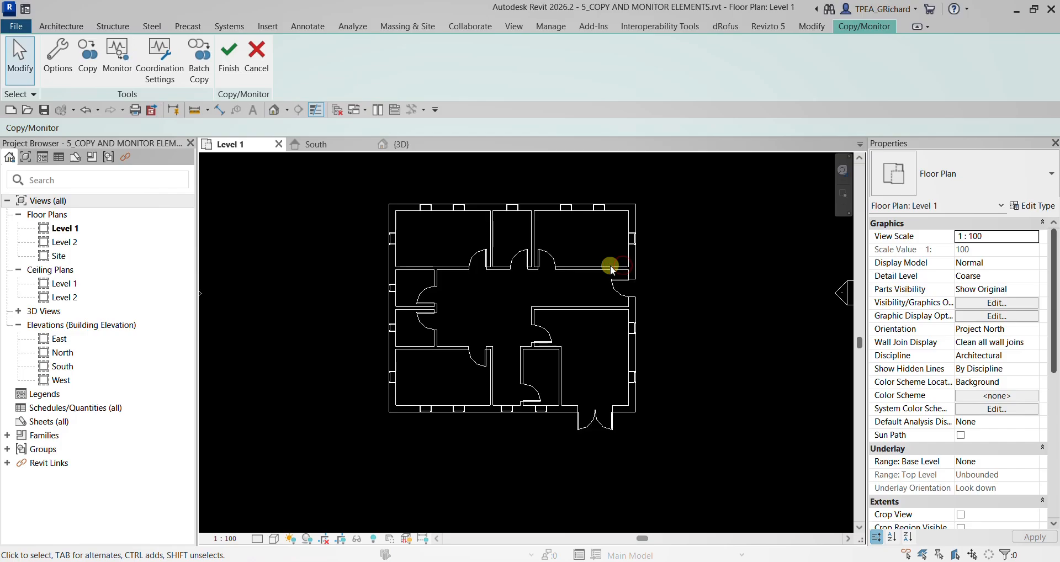
- Open the Copy/Monitor options and review the types and copy parameters for levels, grids, walls and floors
click(854, 31)
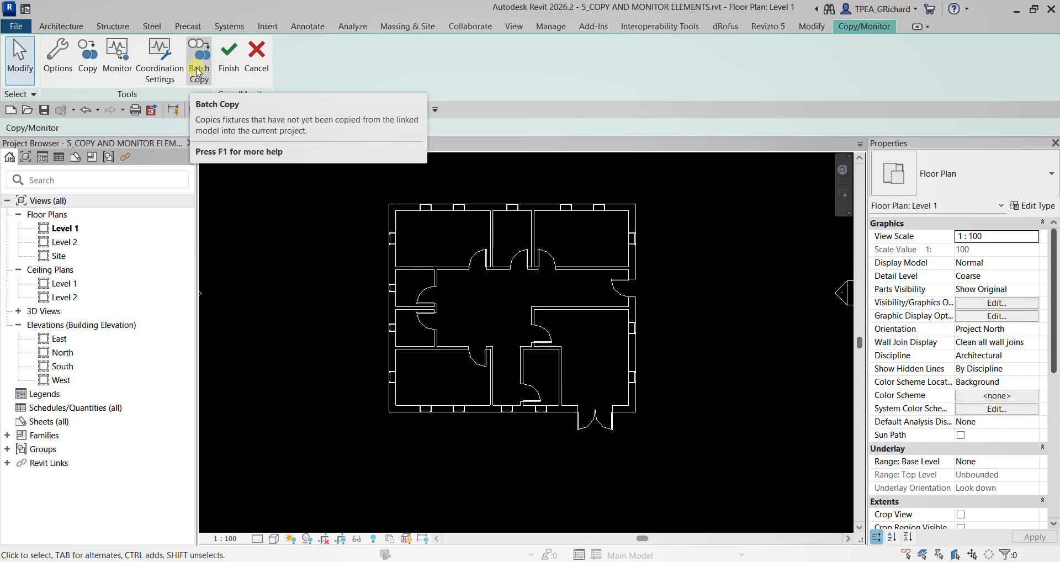
click(60, 60)
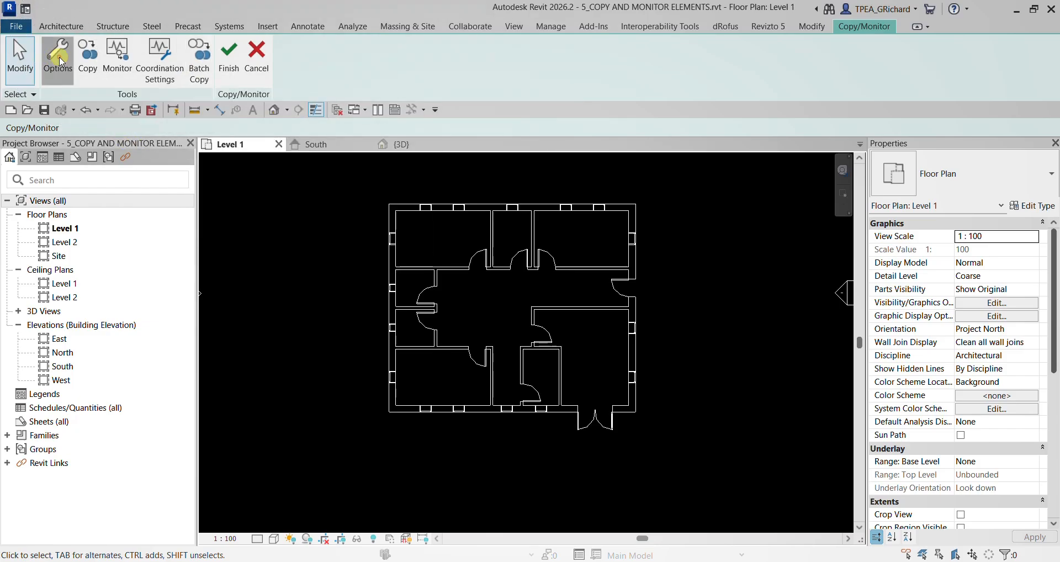
drag(541, 68, 227, 96)
click(96, 116)
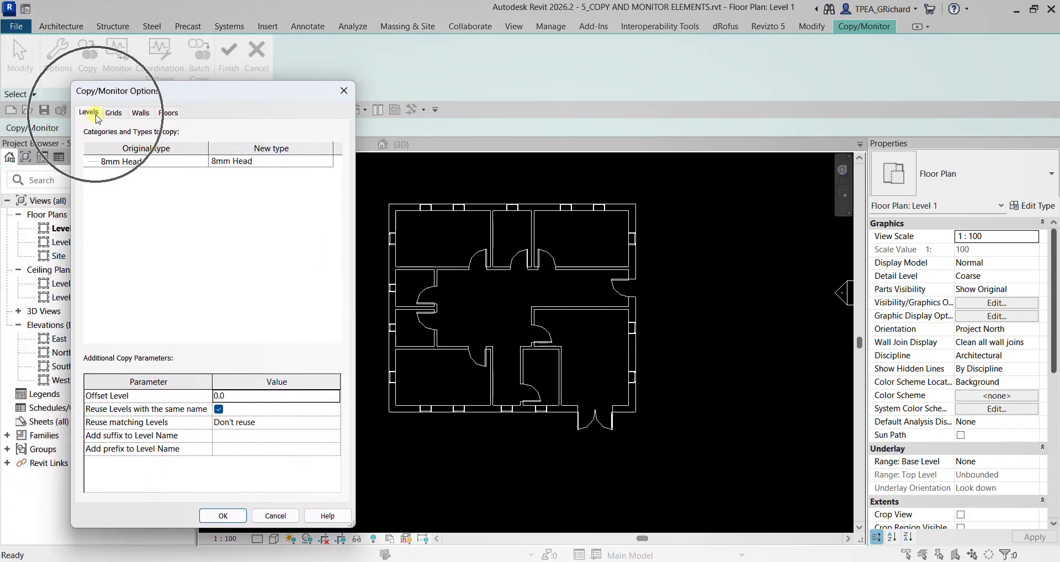
click(113, 112)
click(140, 113)
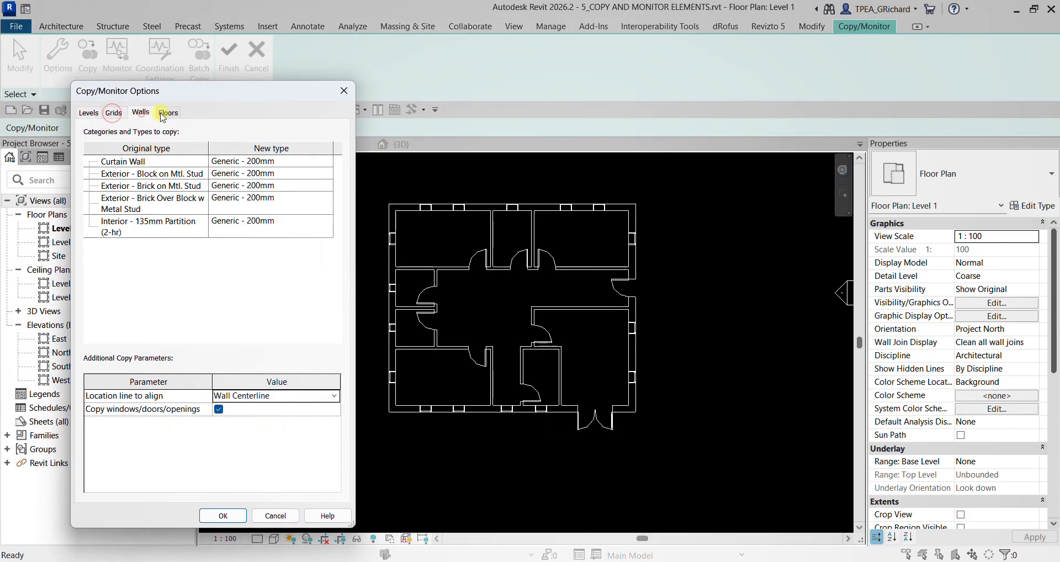
click(168, 112)
click(89, 114)
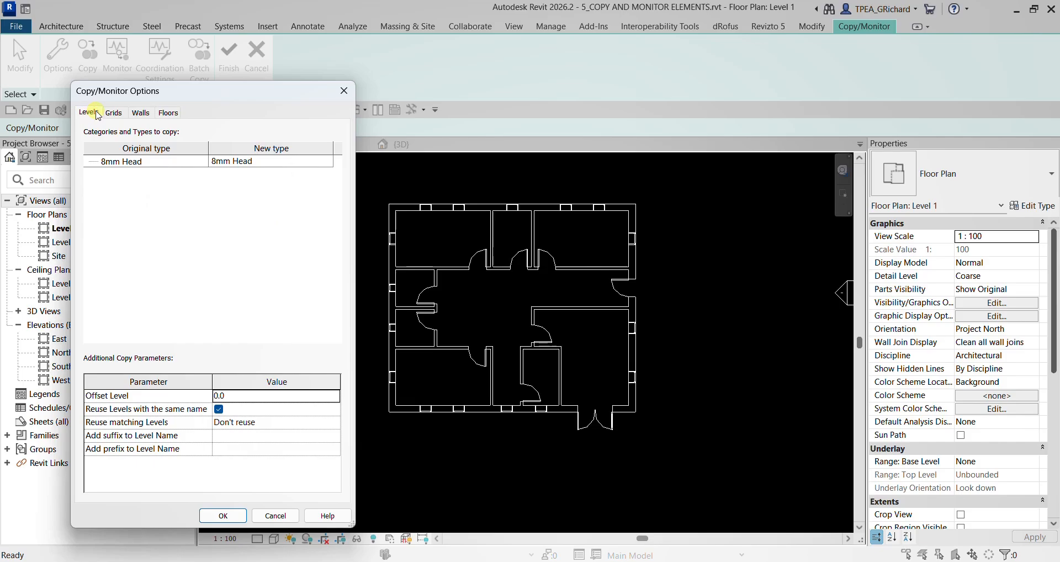
click(114, 113)
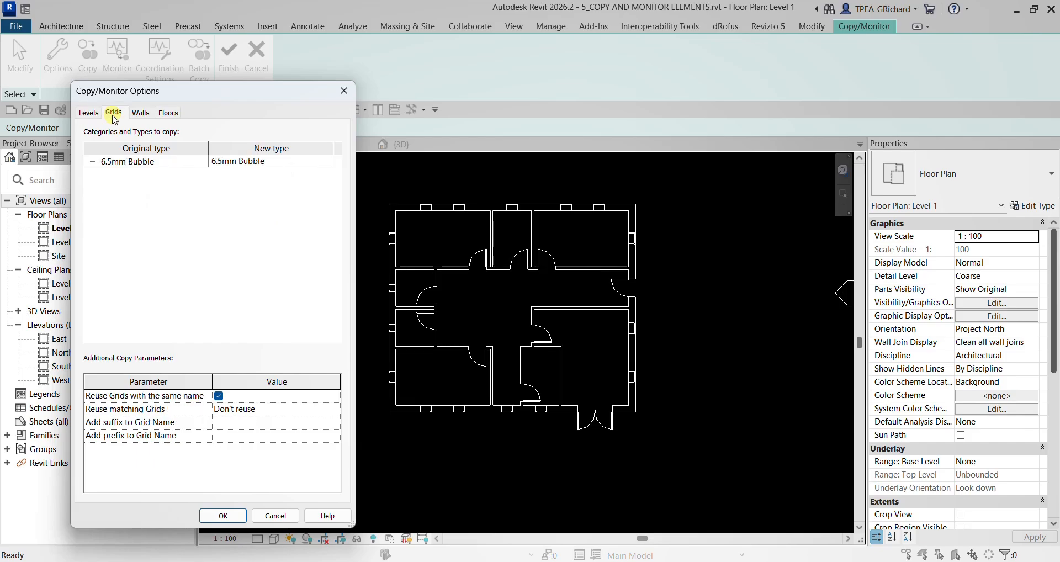
click(140, 113)
click(168, 114)
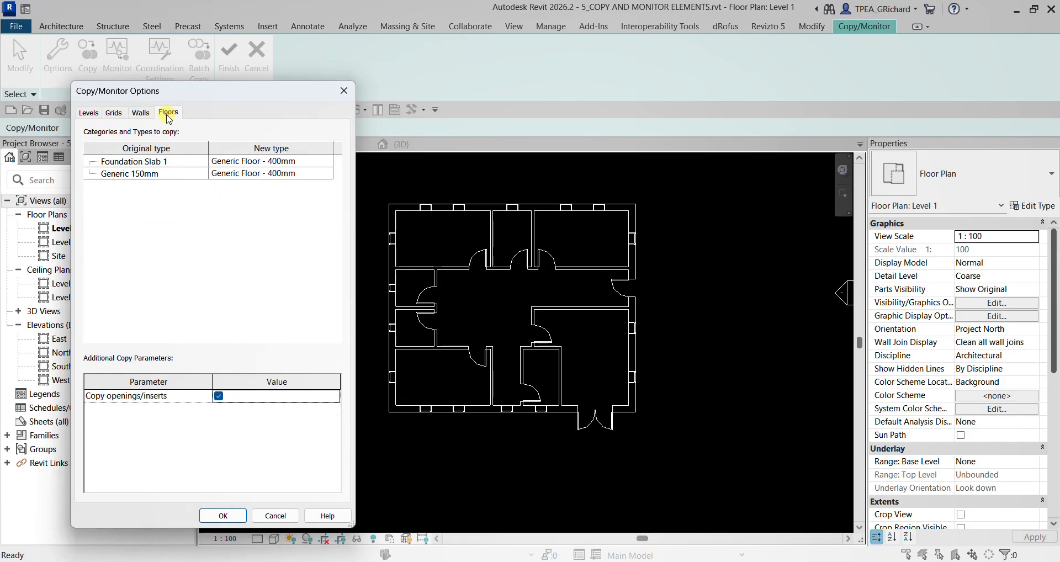
click(144, 114)
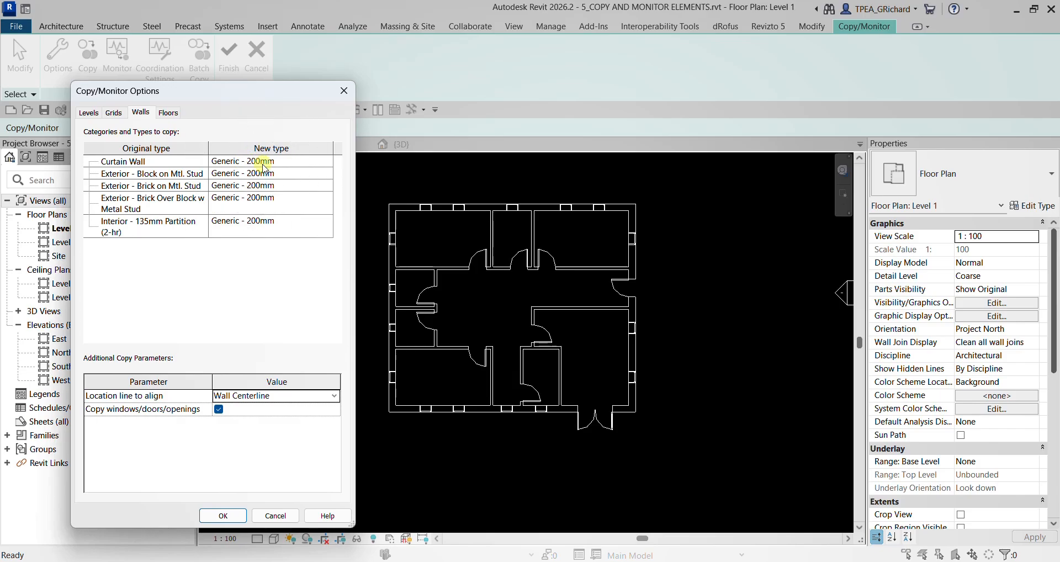
- Set the new wall type for the original Interior - 135mm Partition (2-hr) walls to Interior - 135mm Partition (2-hr)
click(263, 164)
click(137, 232)
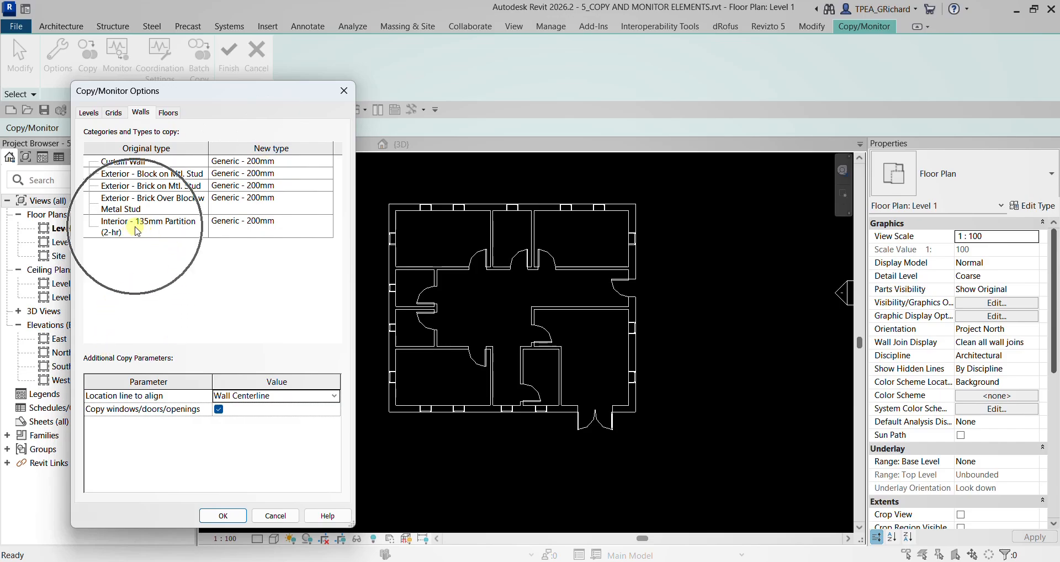
key(ctrl)
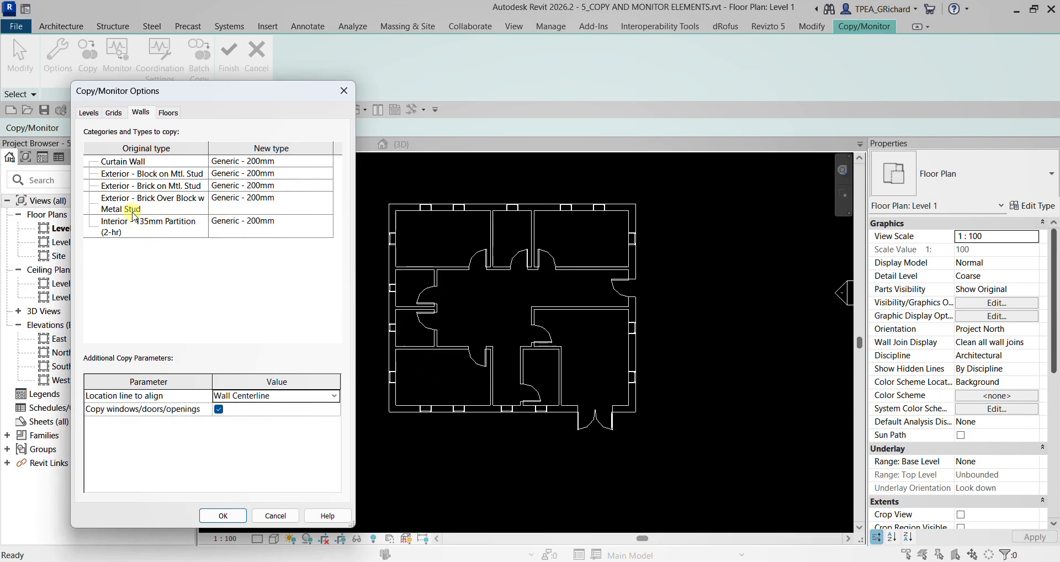
key(ctrl)
key(ctrl)
key(ctrl)
key(ctrl)
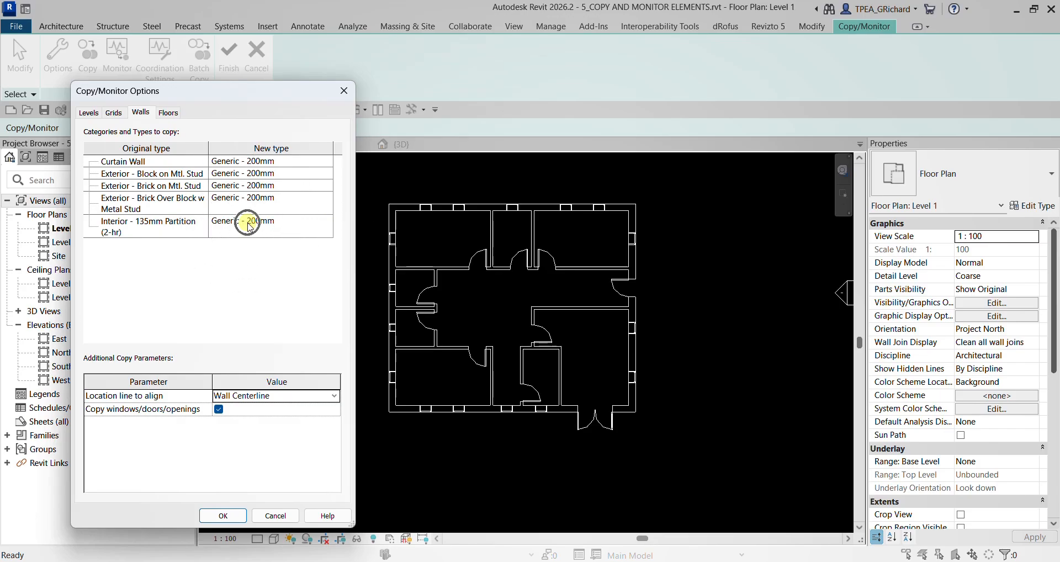
click(276, 227)
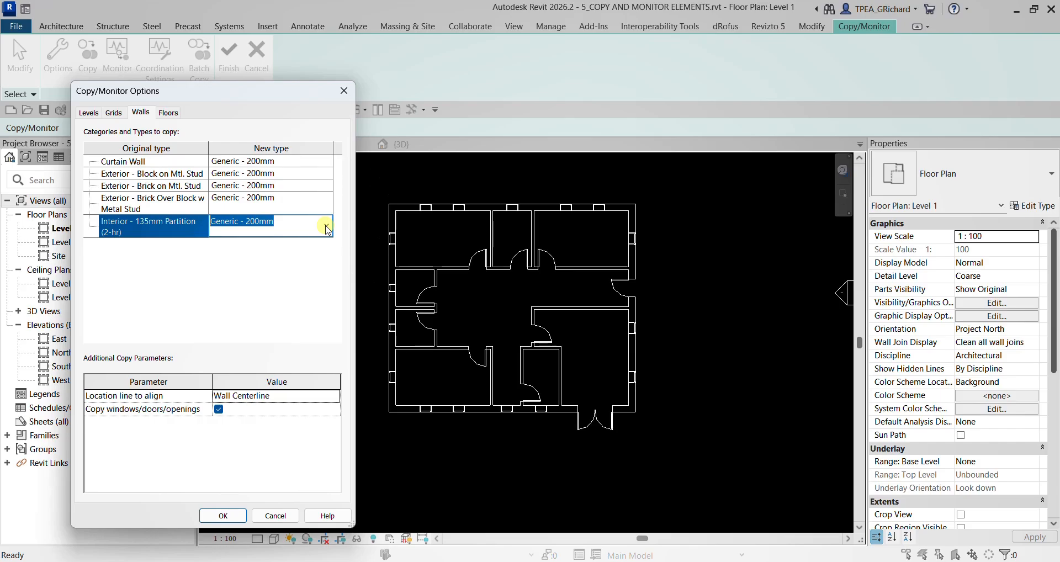
click(325, 226)
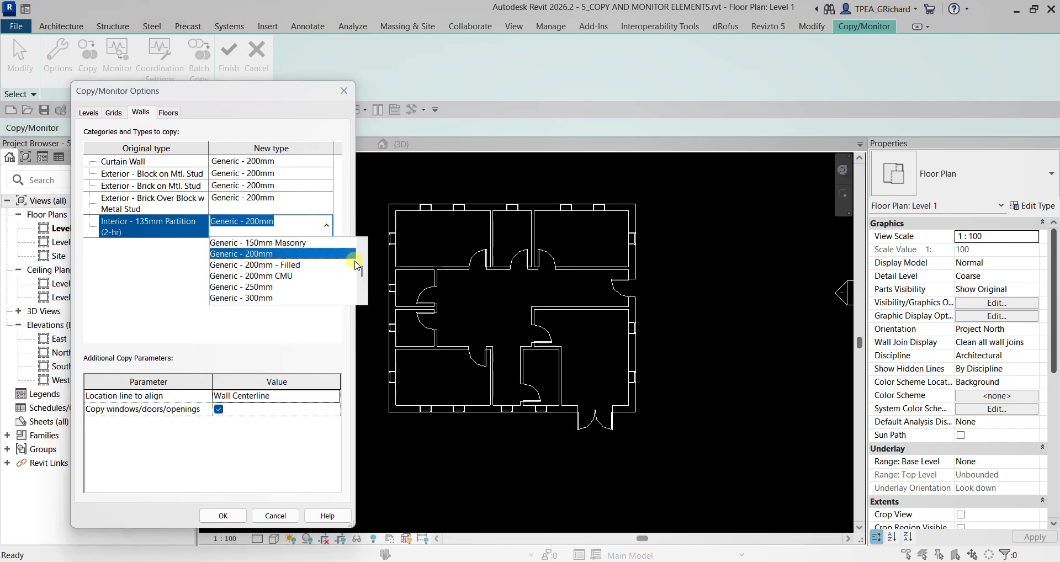
drag(362, 275, 359, 288)
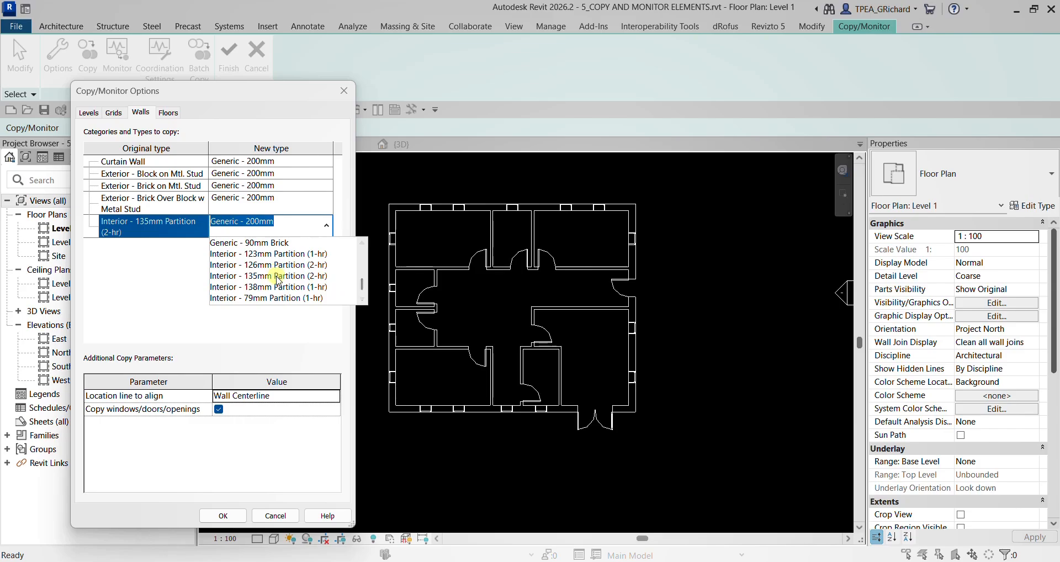
key(ctrl)
click(278, 279)
key(ctrl)
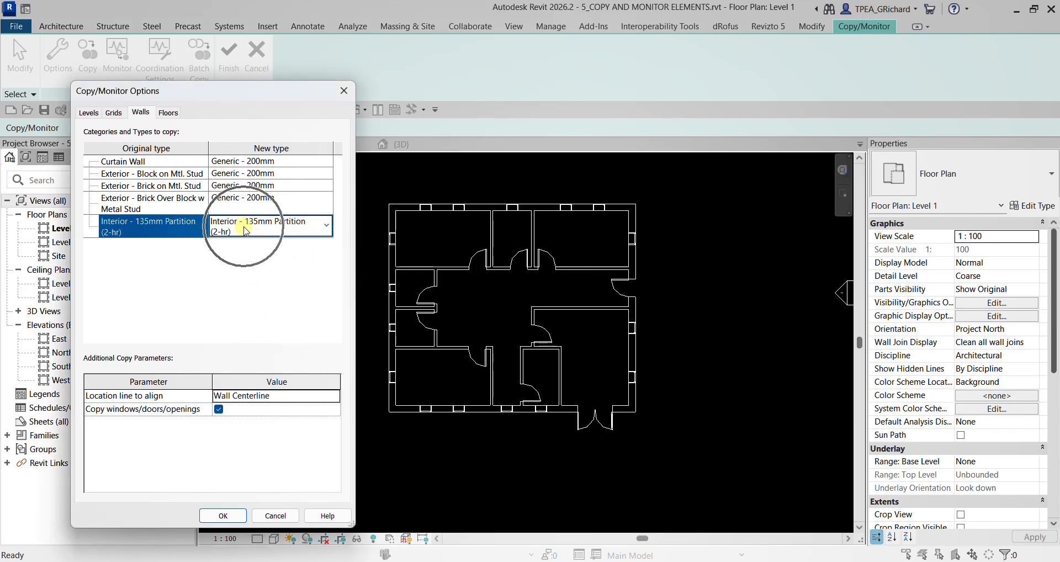
- Check the partition type mapping, keep Copy windows/doors/openings enabled for walls, and accept the Copy/Monitor options
key(ctrl)
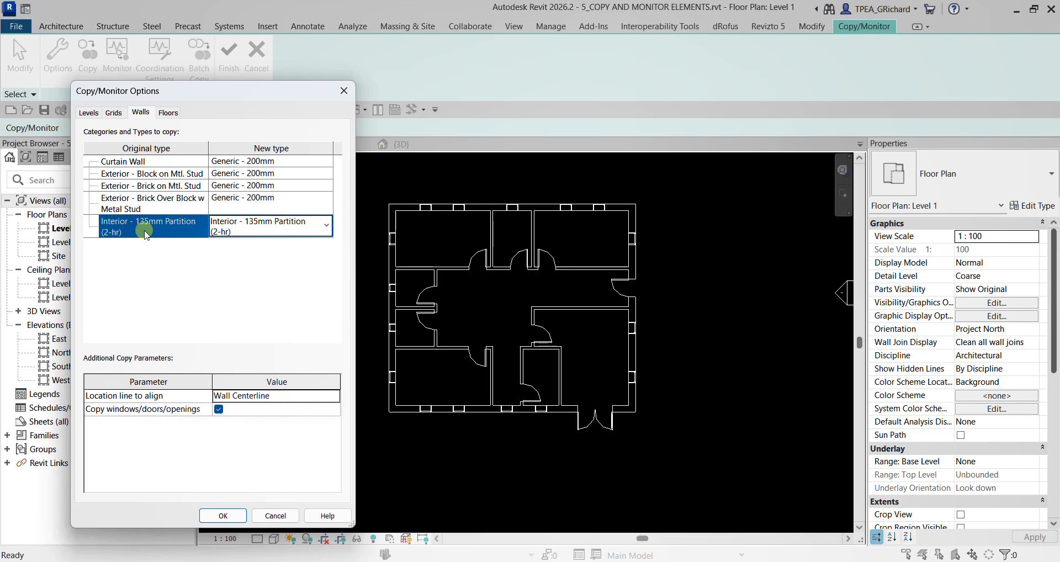
key(ctrl)
key(ctrl)
click(221, 411)
click(183, 227)
click(255, 228)
click(121, 410)
click(219, 410)
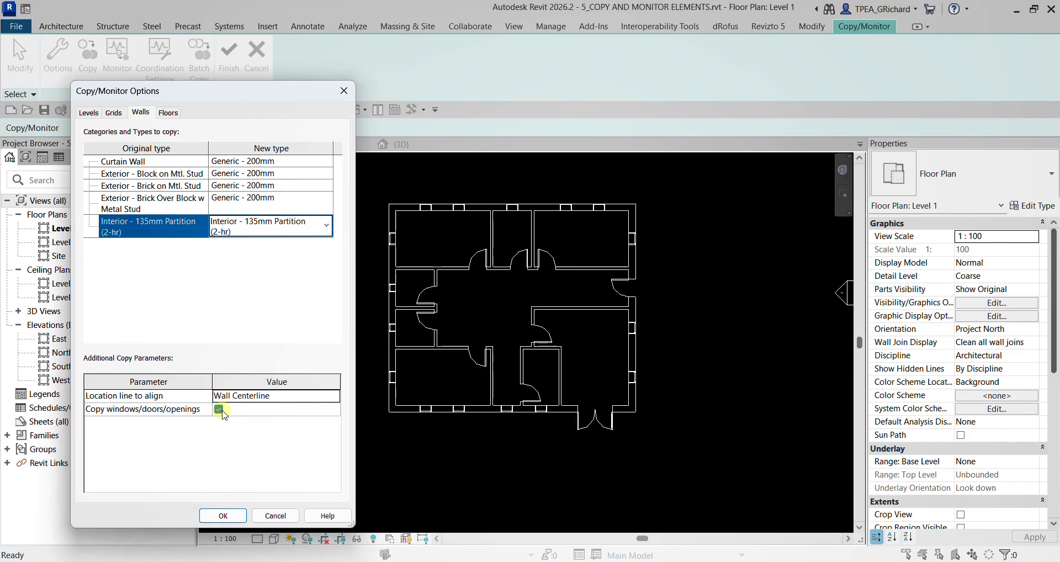
click(228, 515)
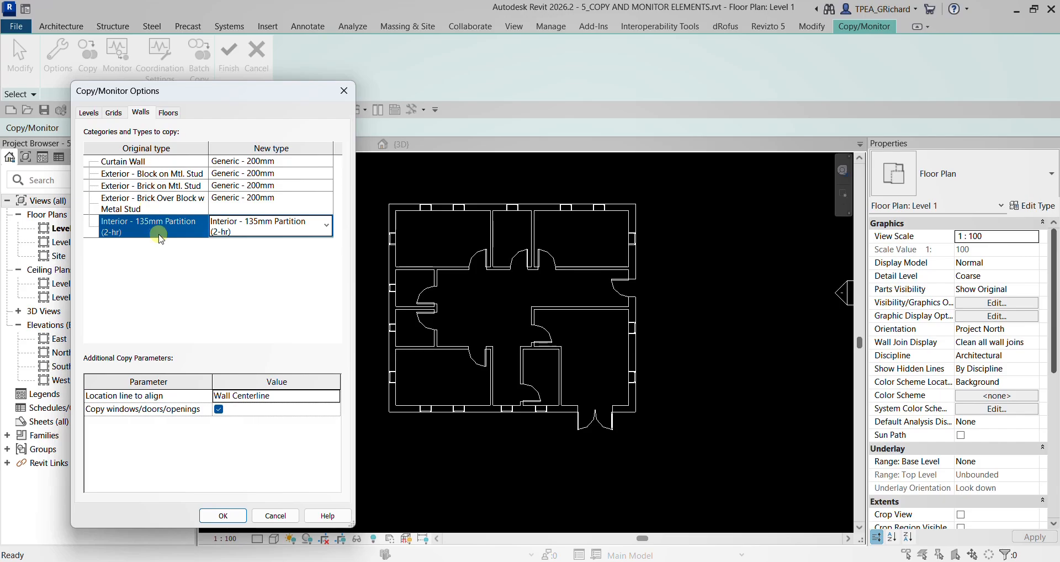
click(144, 231)
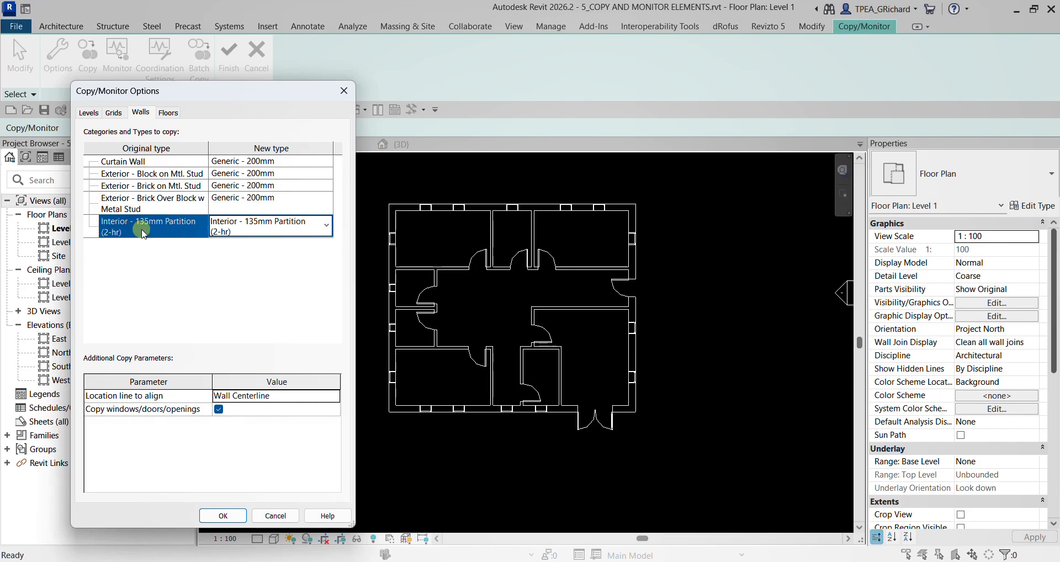
click(261, 226)
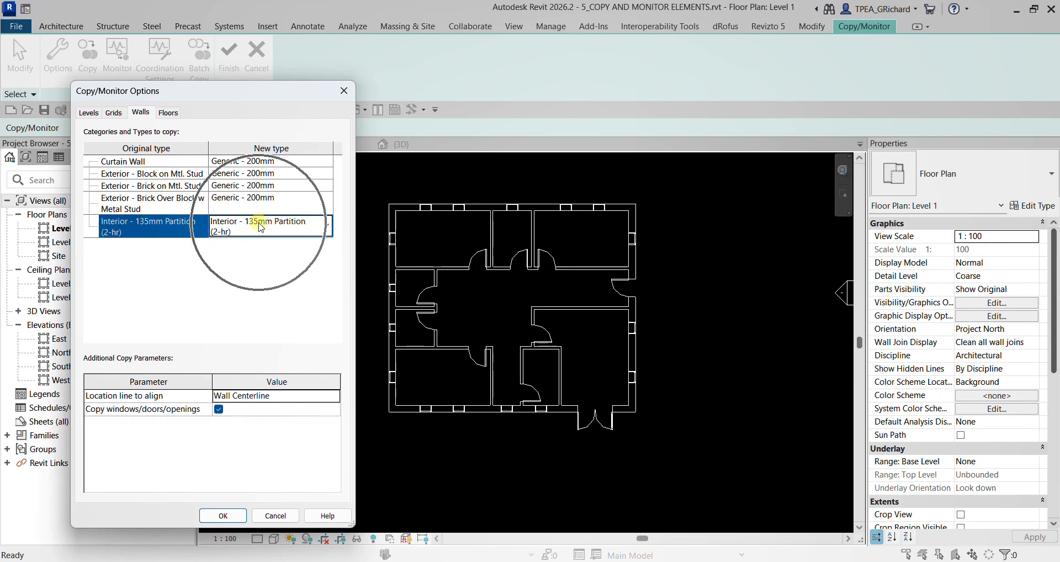
click(259, 224)
click(259, 223)
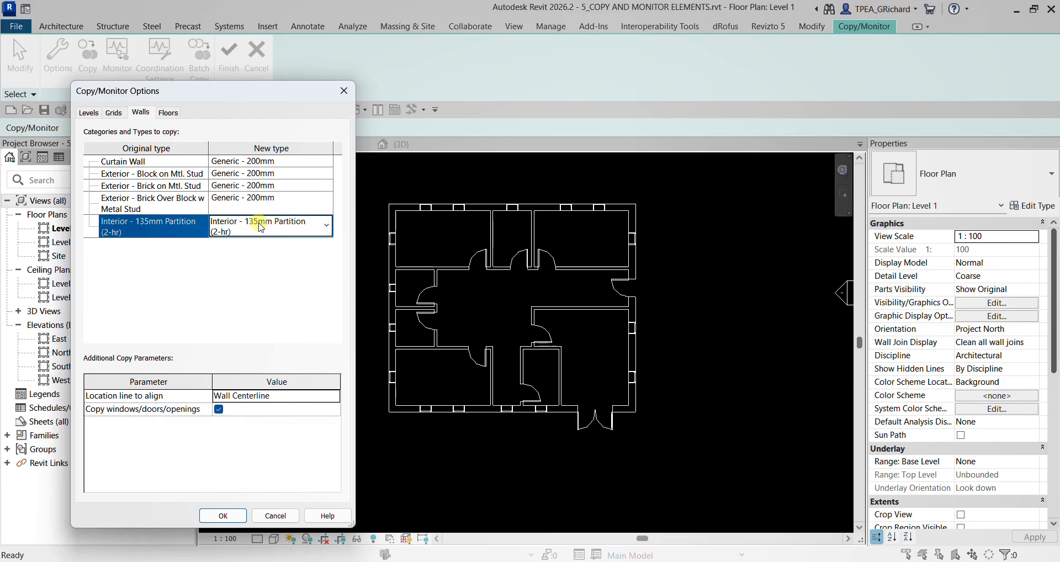
click(131, 410)
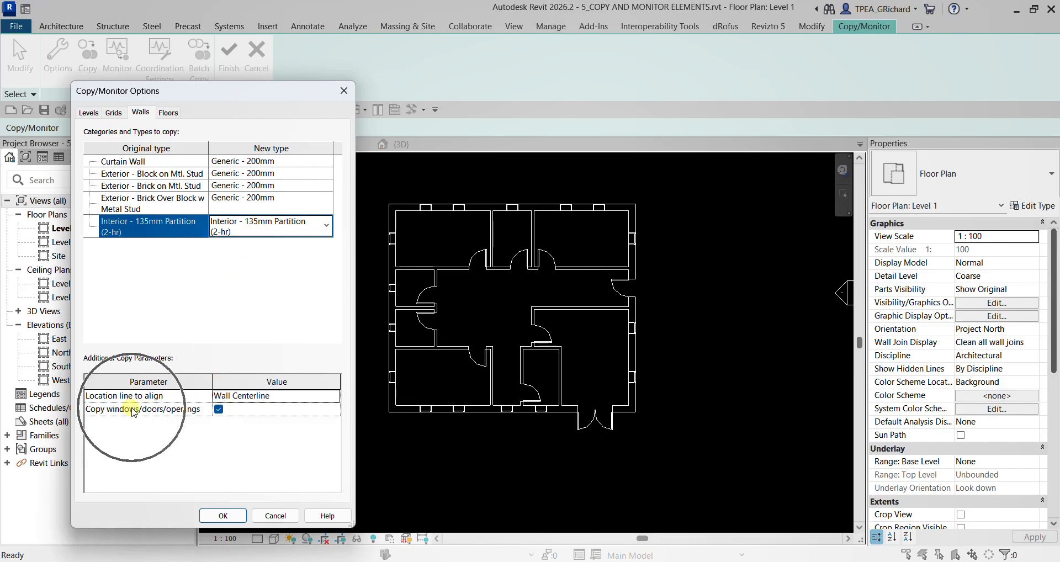
click(226, 514)
click(226, 515)
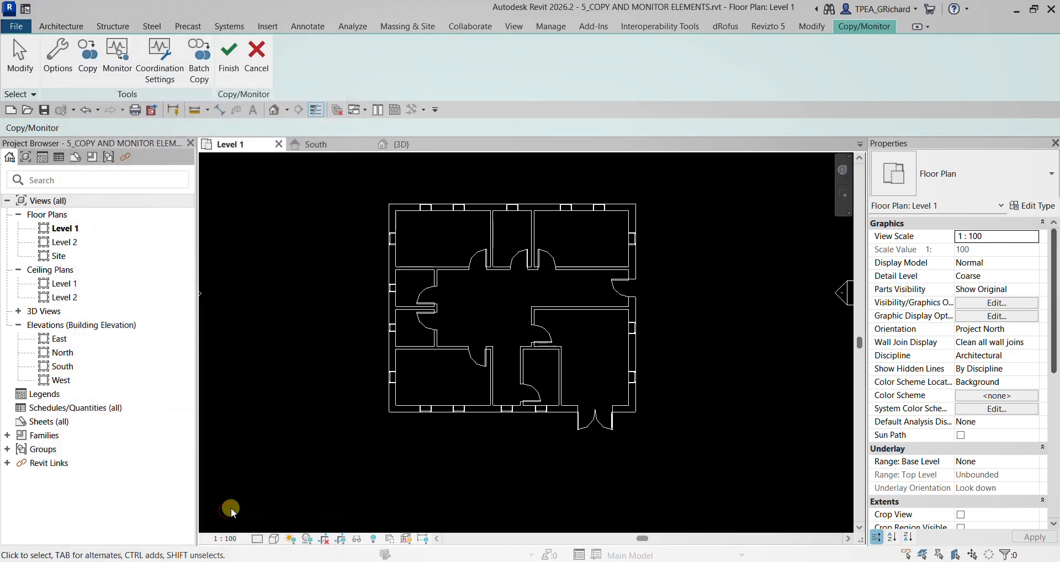
- Start a Copy of multiple elements and window-select the whole linked building in the Level 1 plan
middle_drag(482, 369, 442, 361)
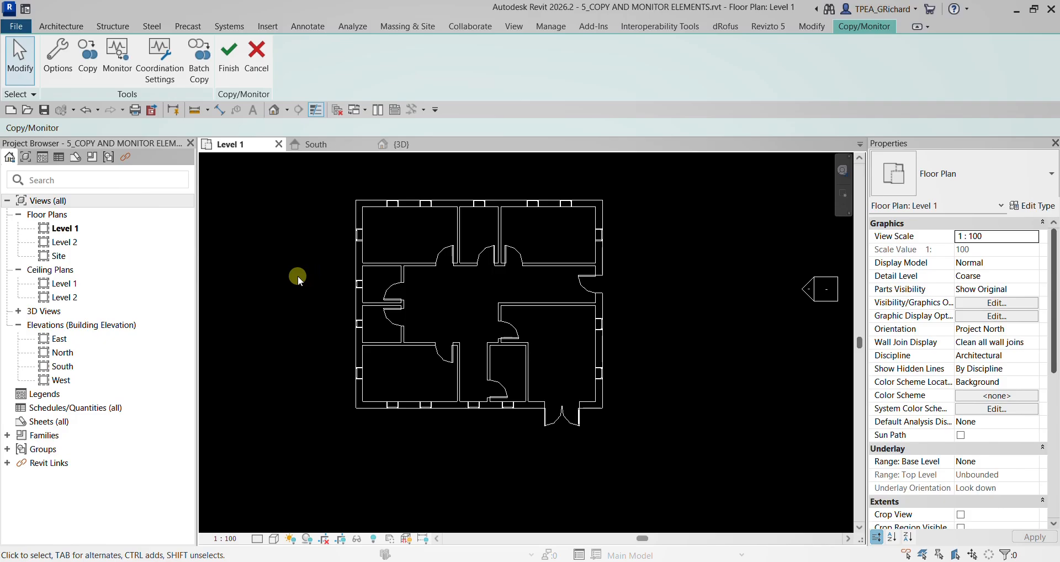
click(84, 71)
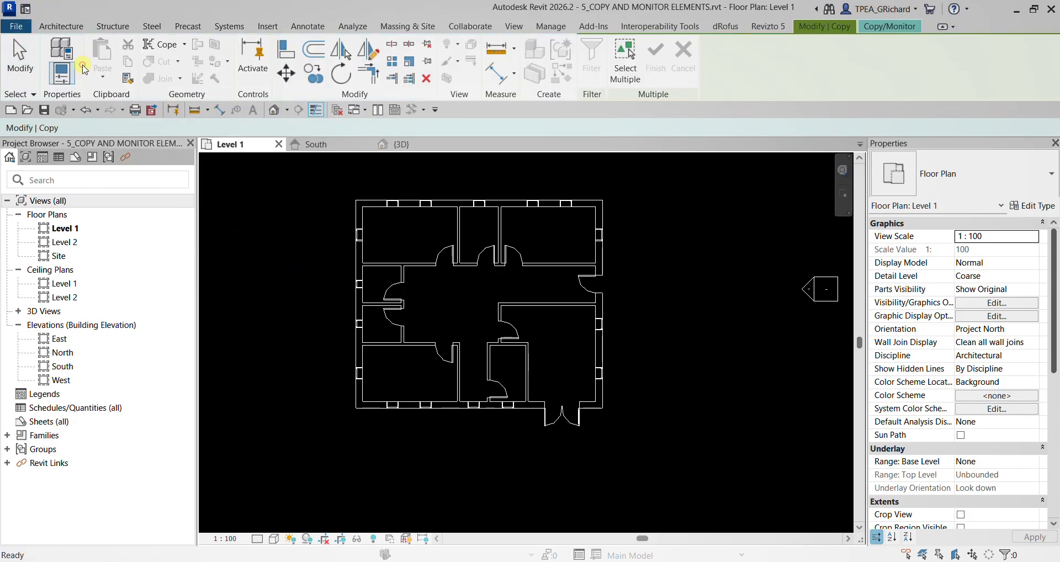
click(630, 83)
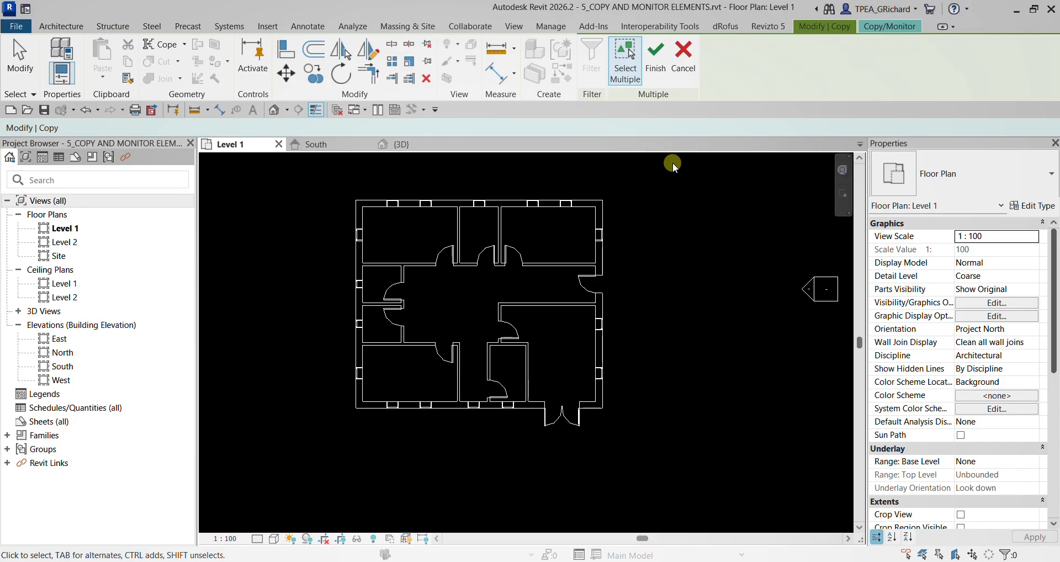
click(291, 178)
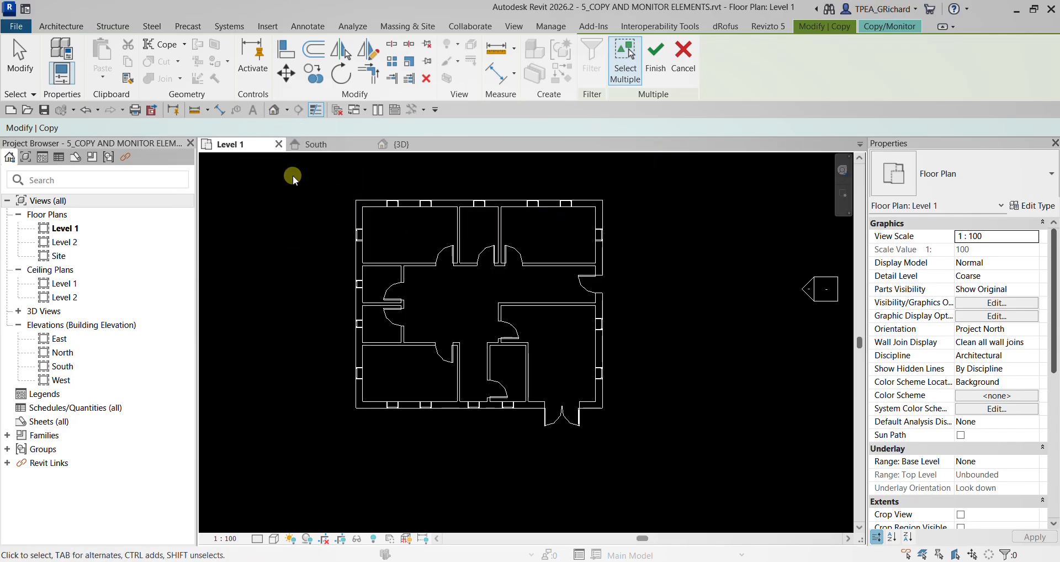
drag(293, 177, 728, 478)
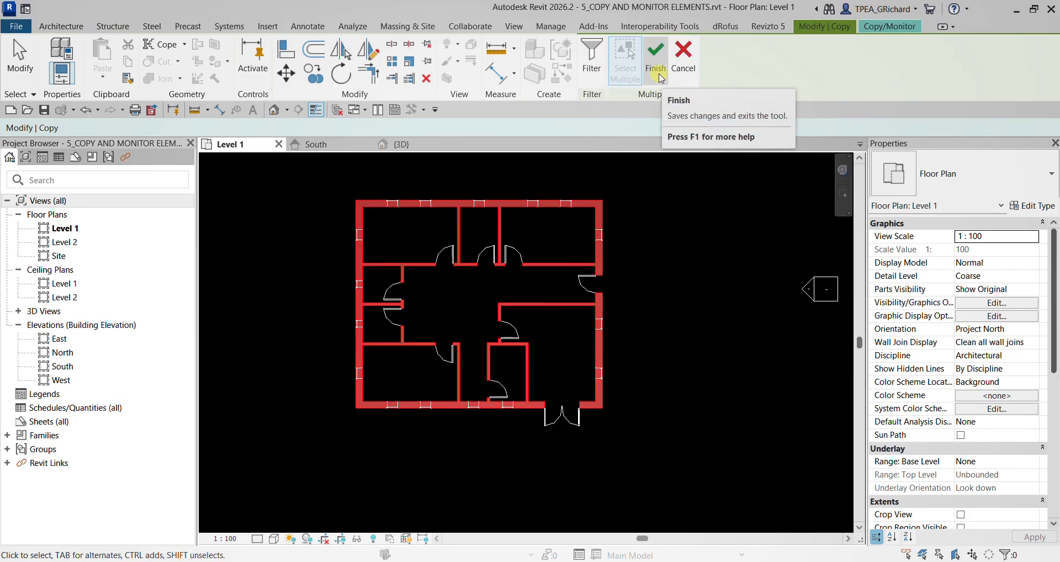
click(898, 27)
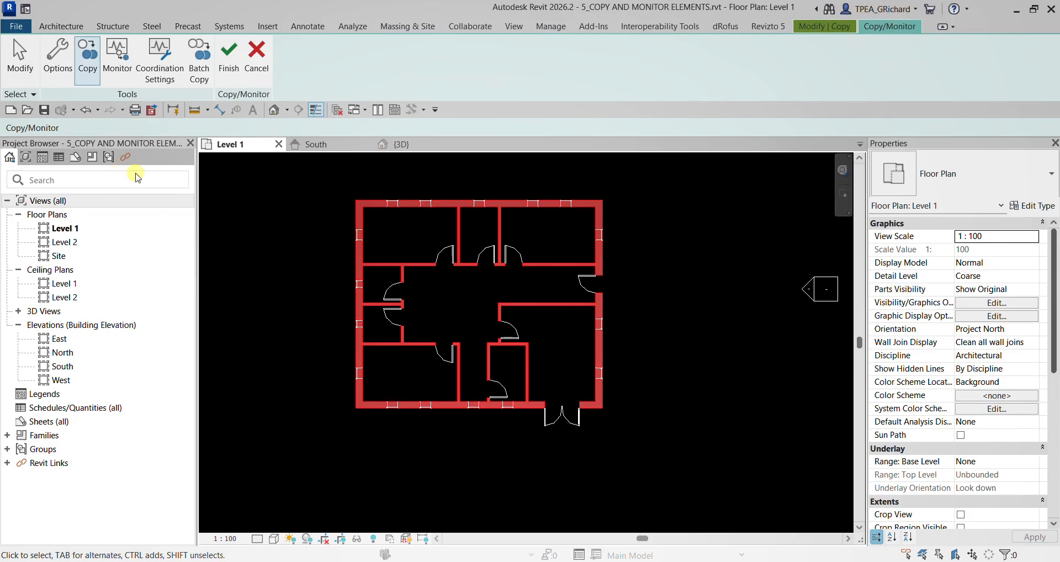
click(823, 27)
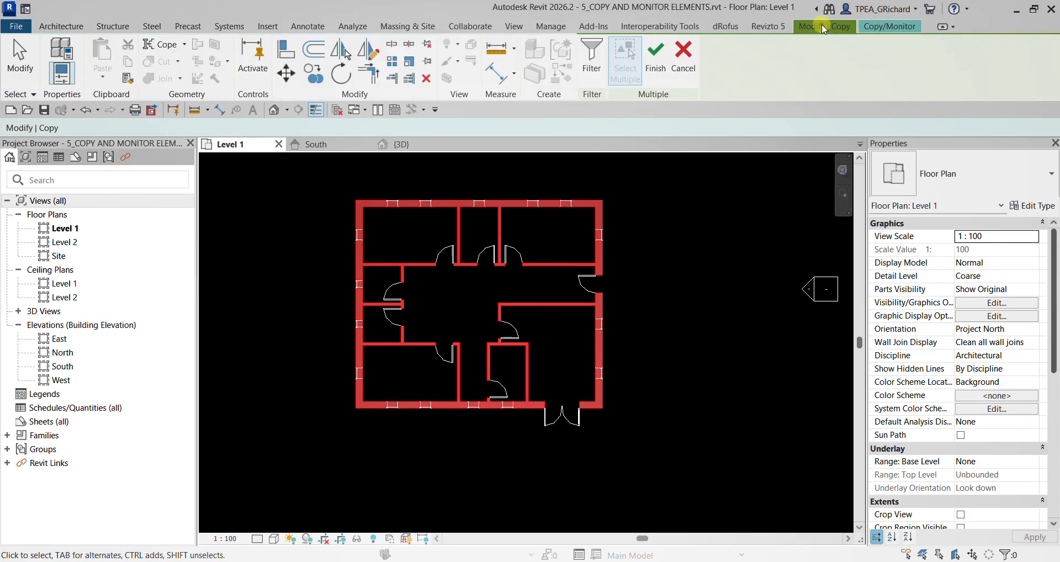
- Filter the copy selection to the Walls category and finish copying the selected elements
click(591, 66)
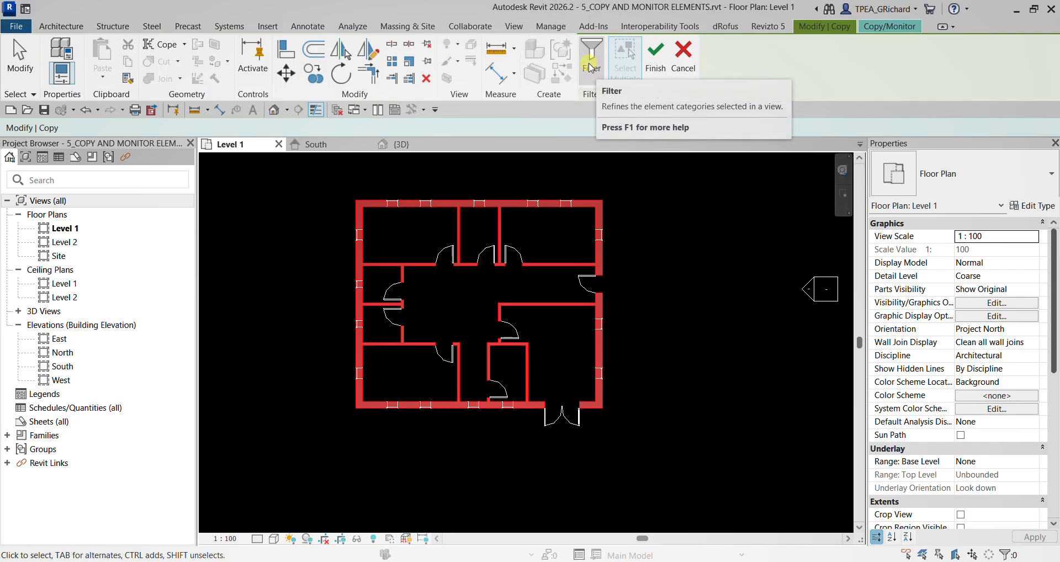
click(591, 67)
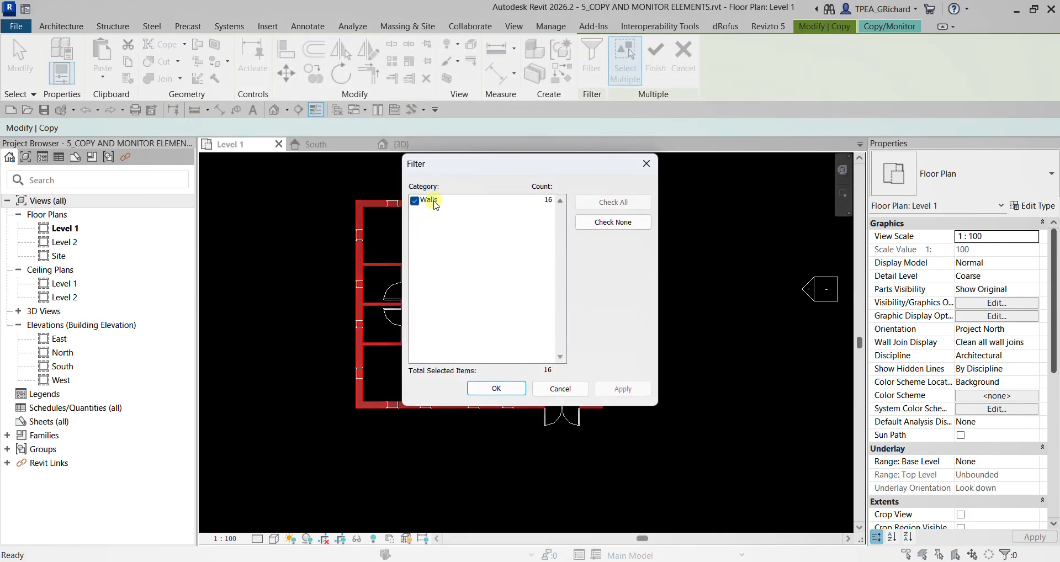
click(435, 205)
click(496, 390)
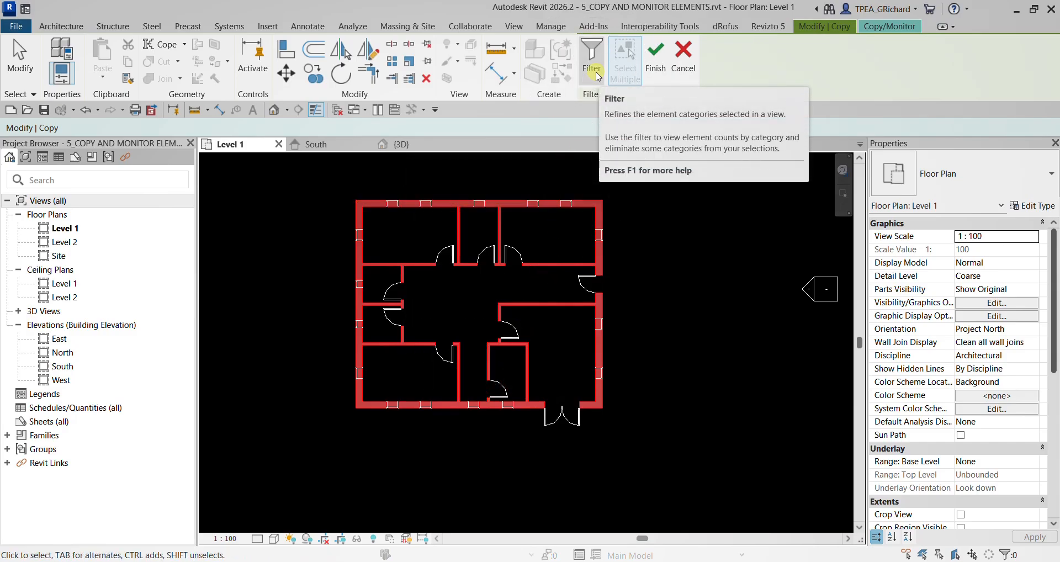
click(655, 61)
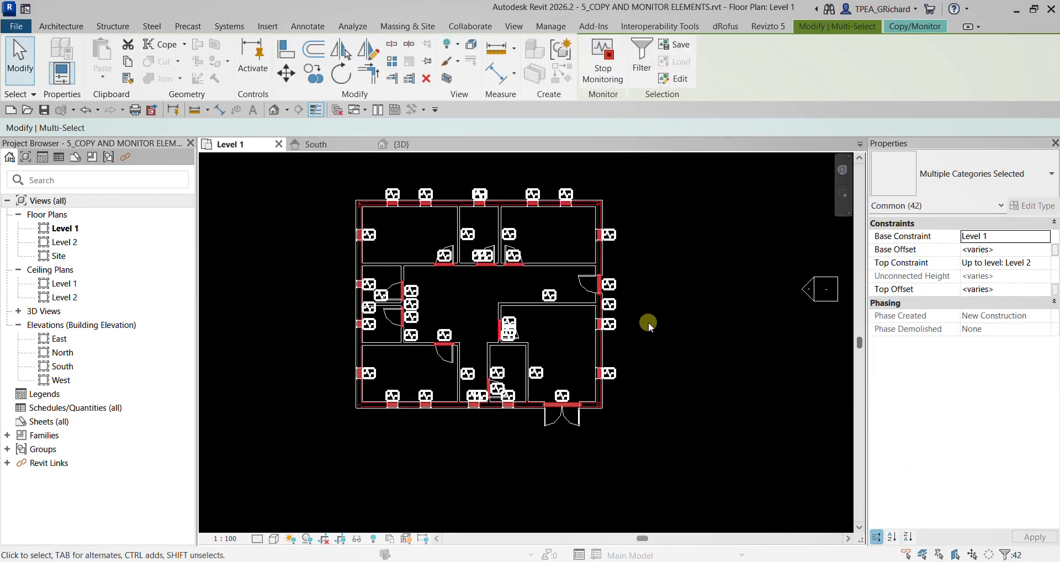
- Inspect the monitor symbols on the copied walls and openings in the Level 1 plan, and finish the Copy/Monitor session
scroll(399, 359, up, 5)
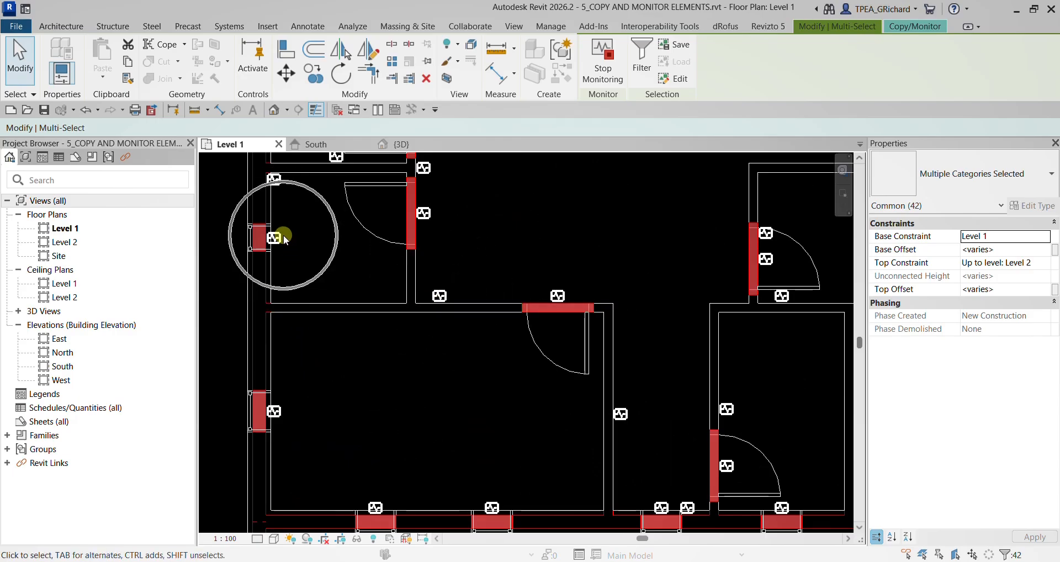
scroll(347, 350, down, 2)
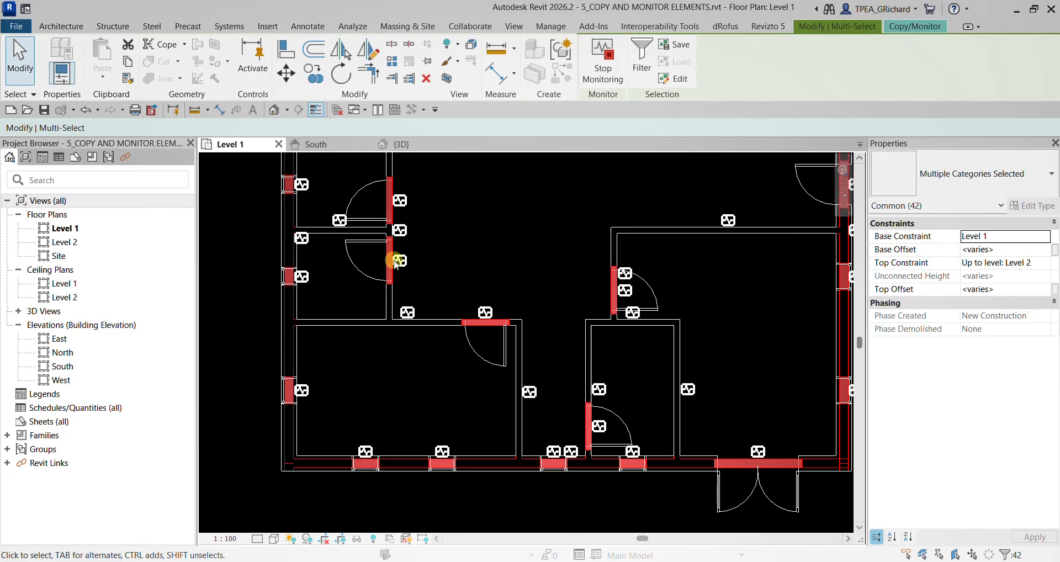
scroll(428, 296, down, 1)
scroll(428, 296, down, 1)
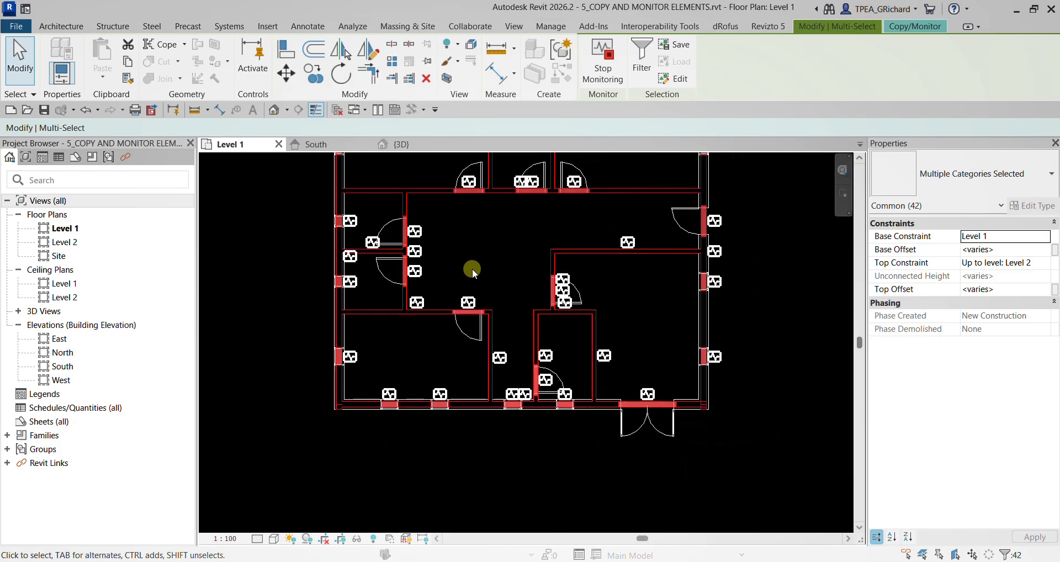
middle_drag(473, 268, 414, 314)
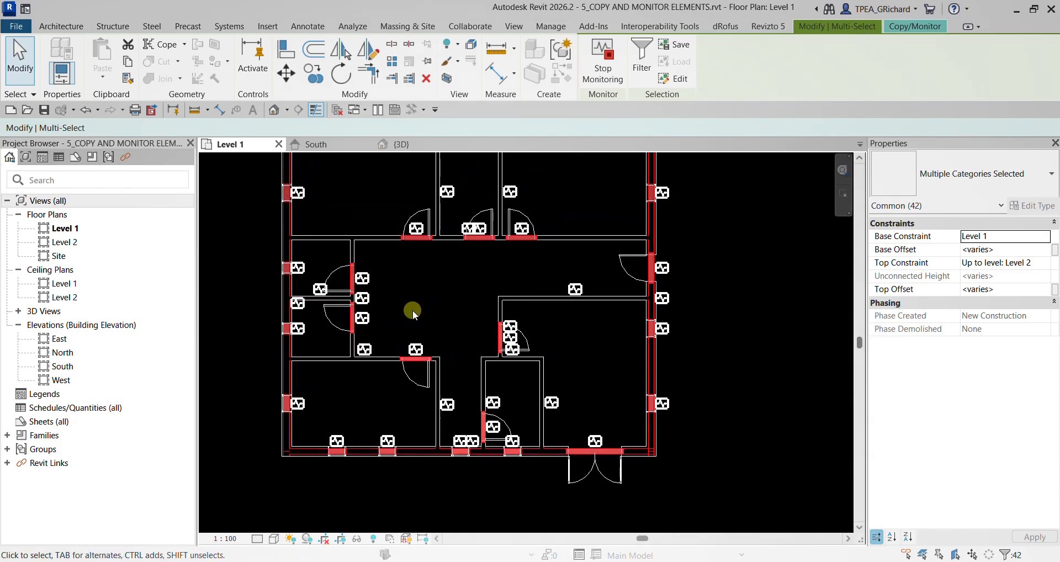
scroll(412, 309, down, 1)
middle_drag(409, 315, 414, 343)
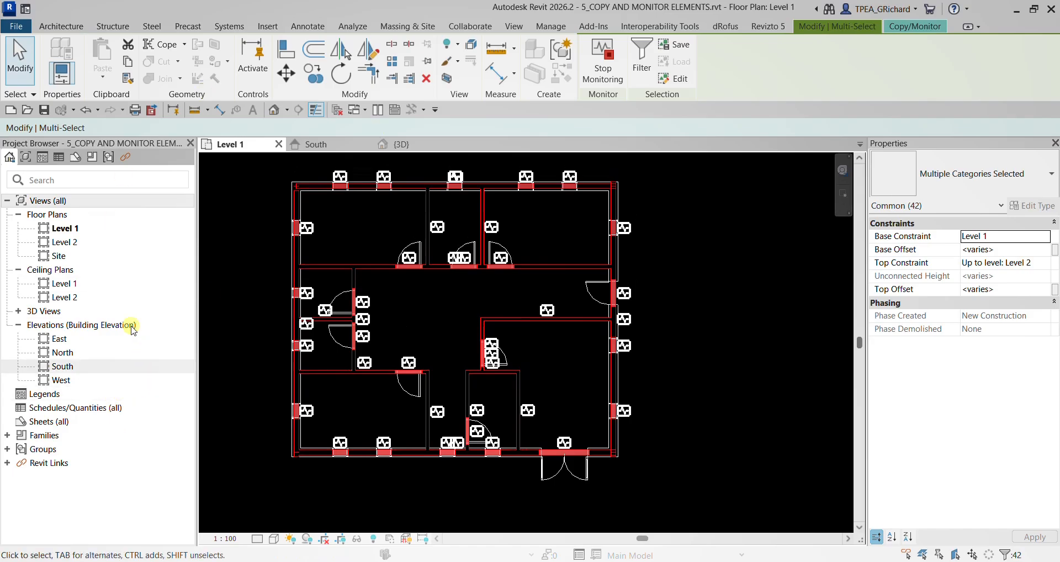
click(890, 27)
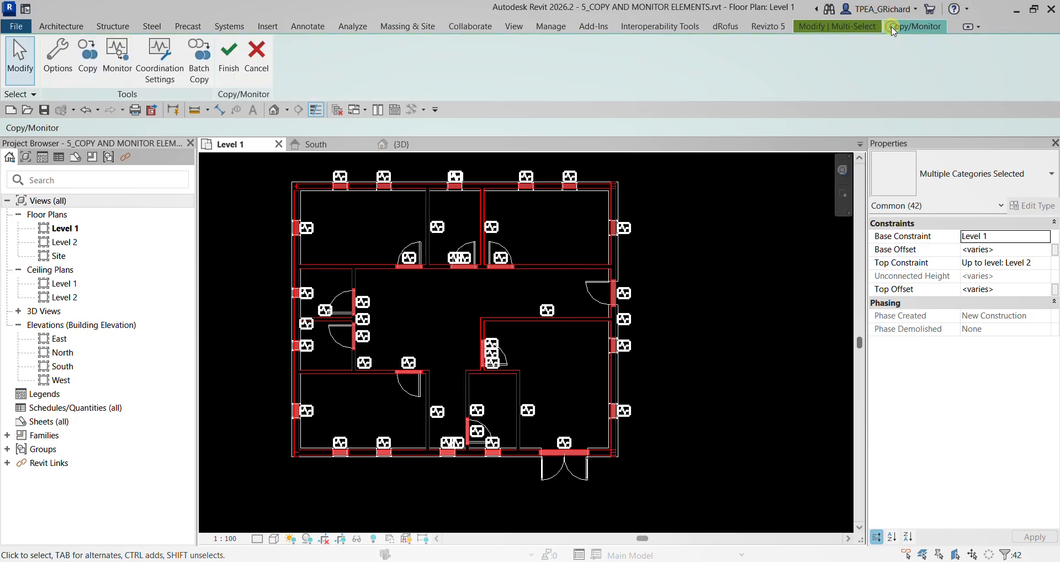
click(229, 65)
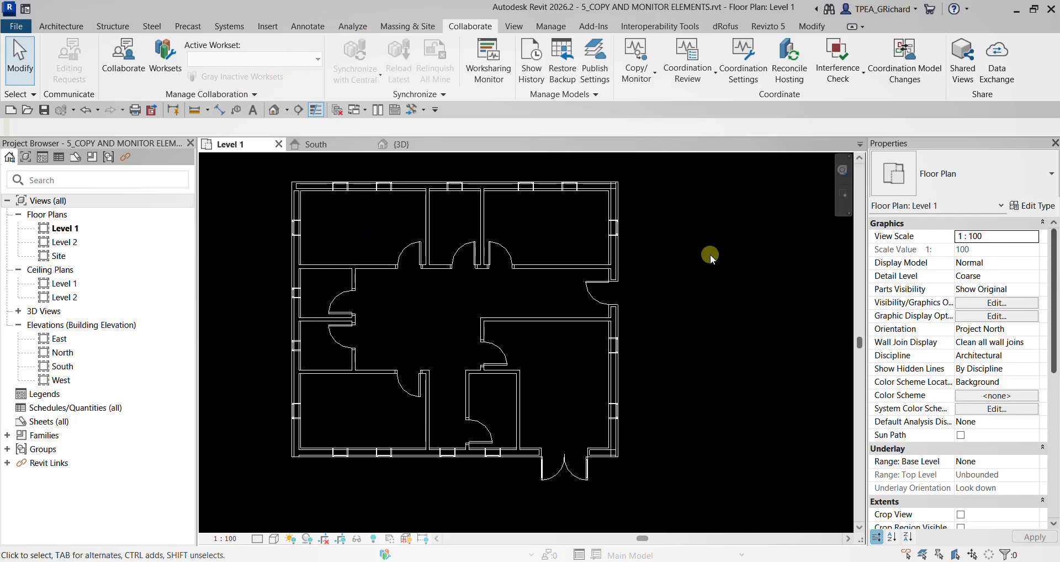
- Hide the linked model m_monitor_coordinate_linked_file.rvt in the Level 1 plan through the view's visibility overrides
key(v)
key(g)
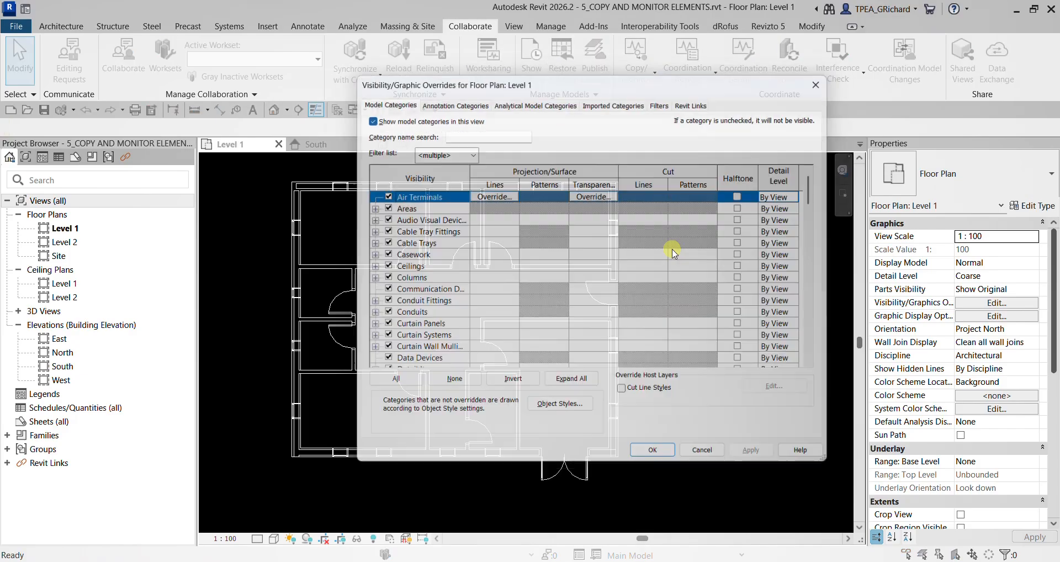
click(693, 99)
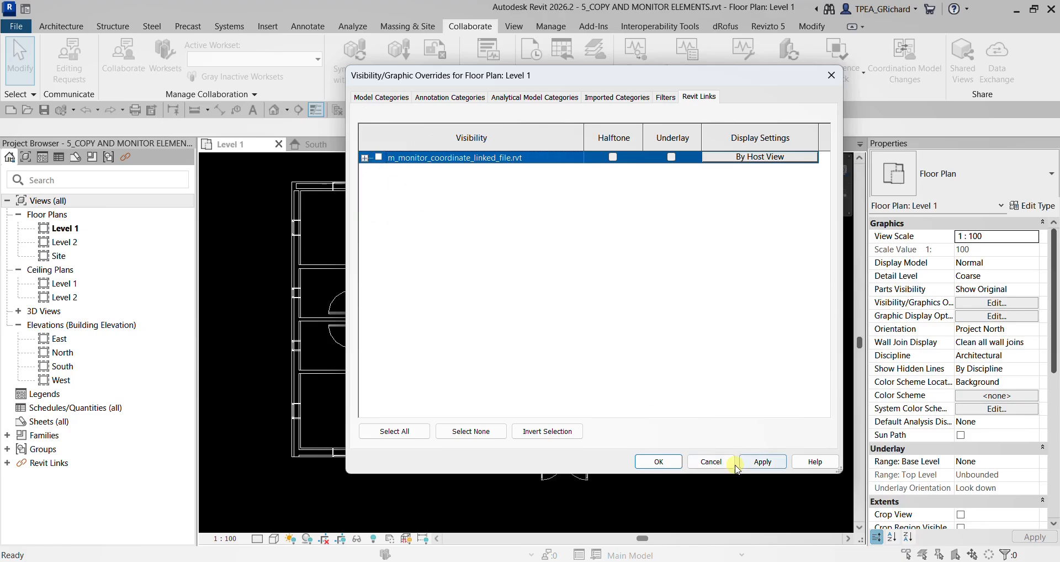
click(658, 461)
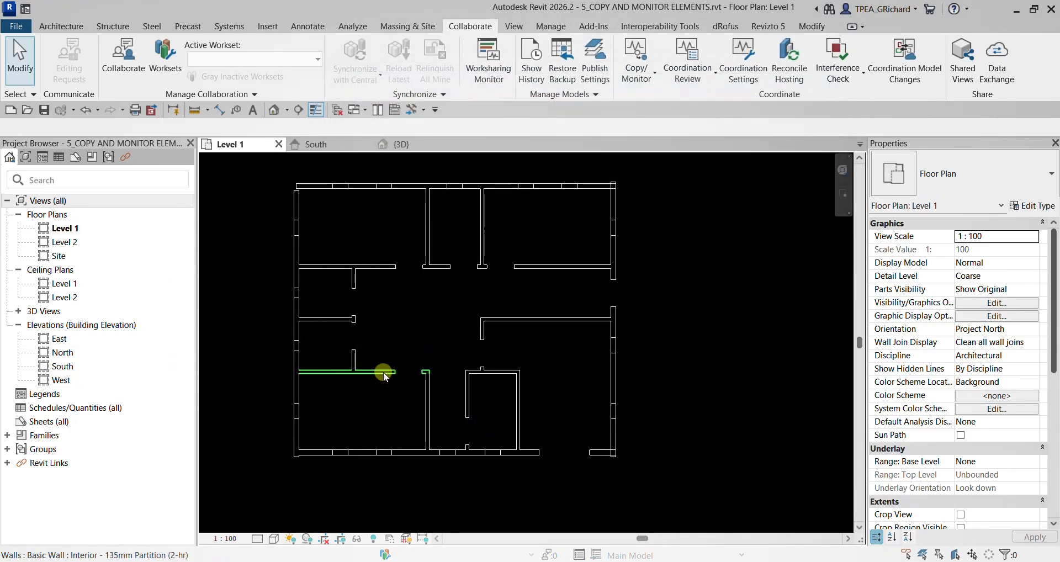
- Select the copied west and south exterior walls in turn to examine their type and monitoring status
scroll(333, 432, up, 3)
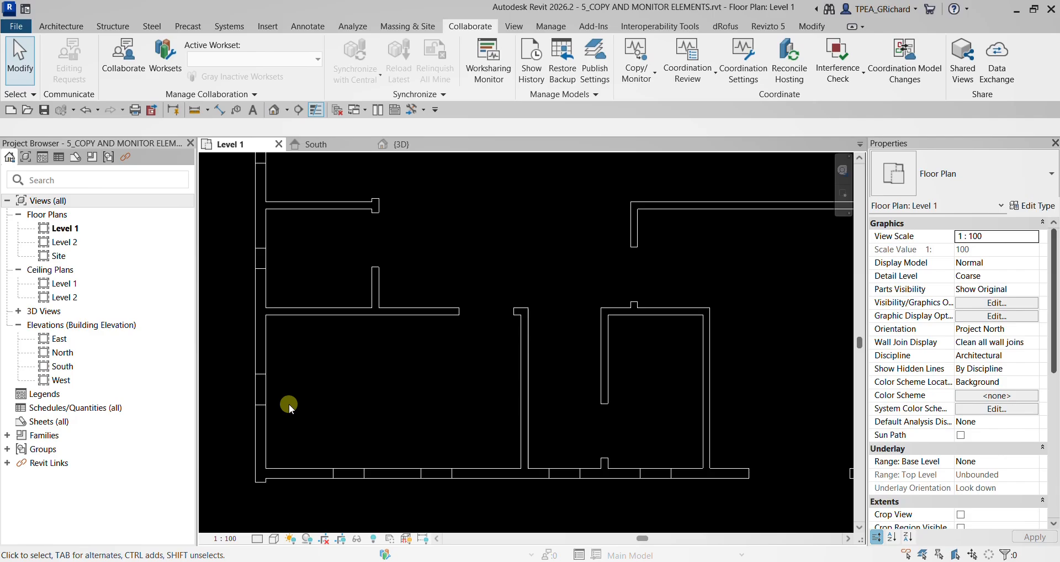
scroll(244, 356, up, 2)
click(274, 356)
scroll(300, 349, down, 2)
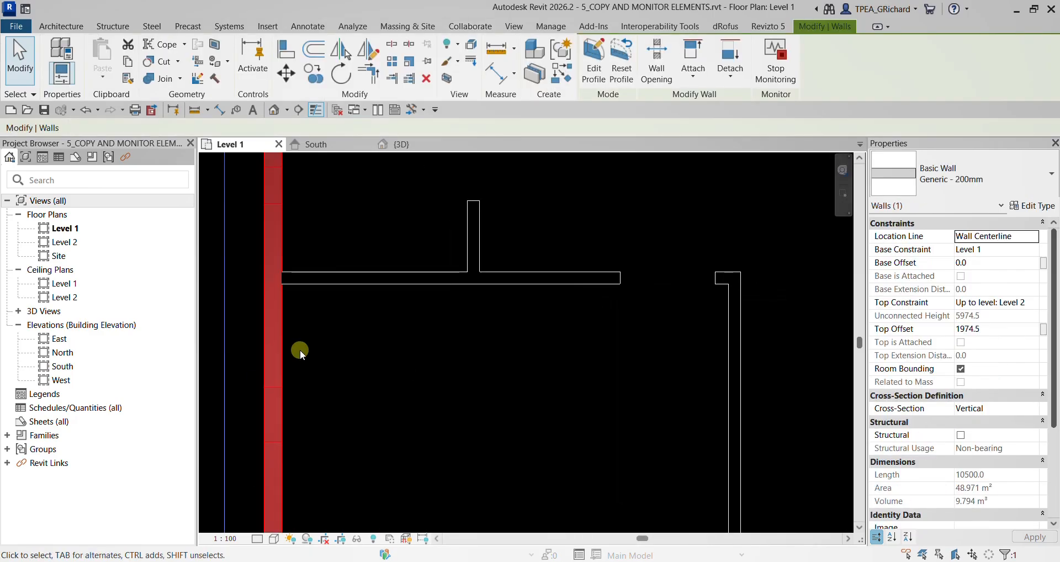
click(327, 482)
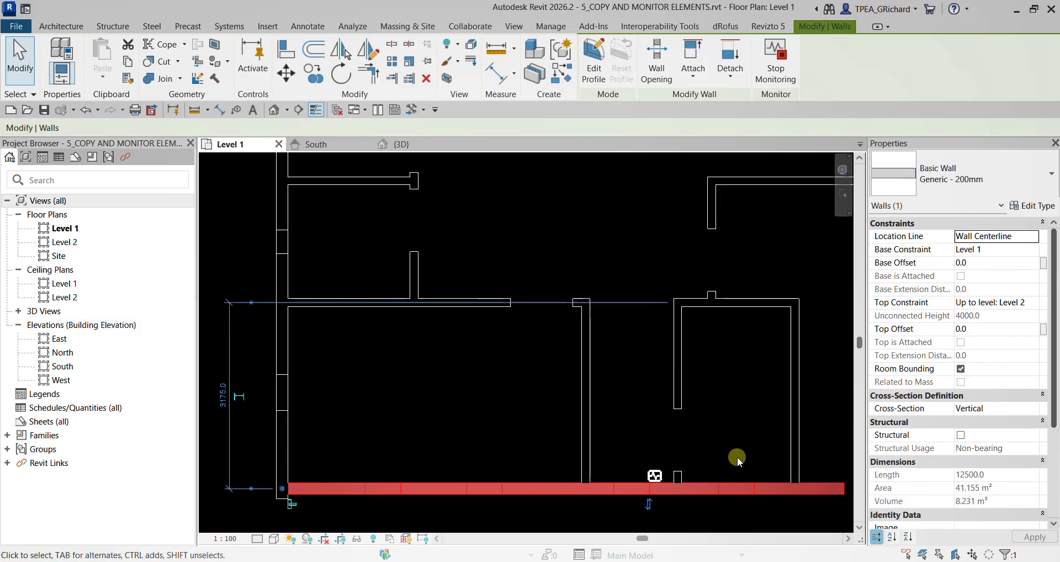
- Select the west exterior wall and the southwest room's north partition in turn to examine their type and monitoring status
scroll(643, 423, down, 2)
middle_drag(548, 274, 545, 380)
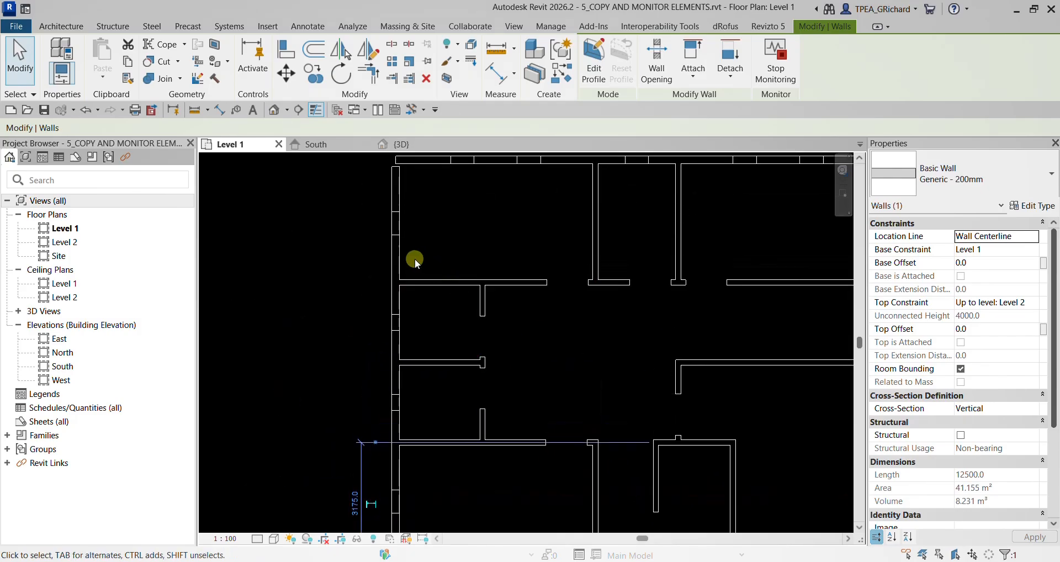
click(394, 257)
click(462, 480)
scroll(464, 474, up, 3)
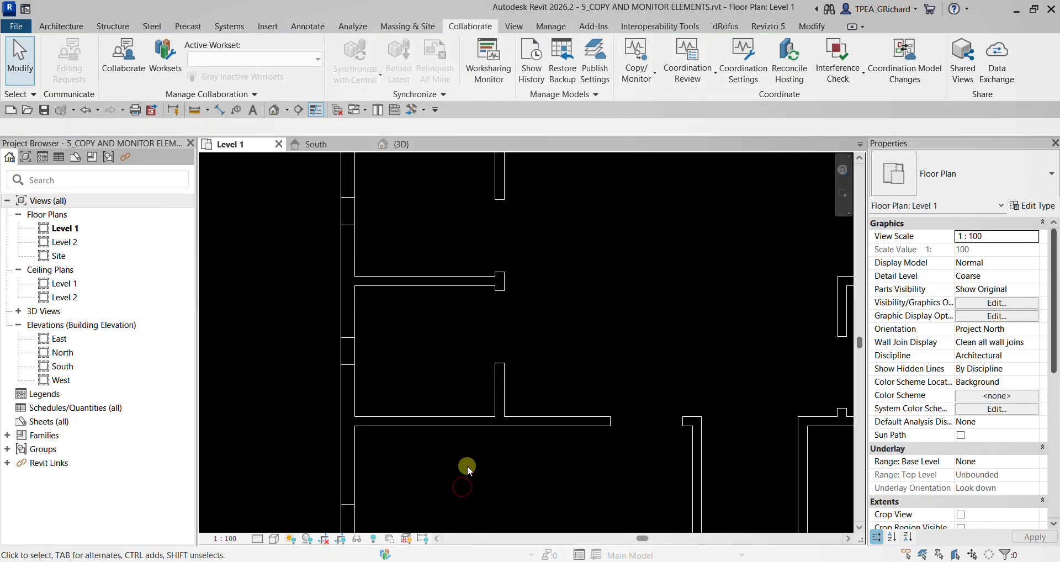
click(459, 420)
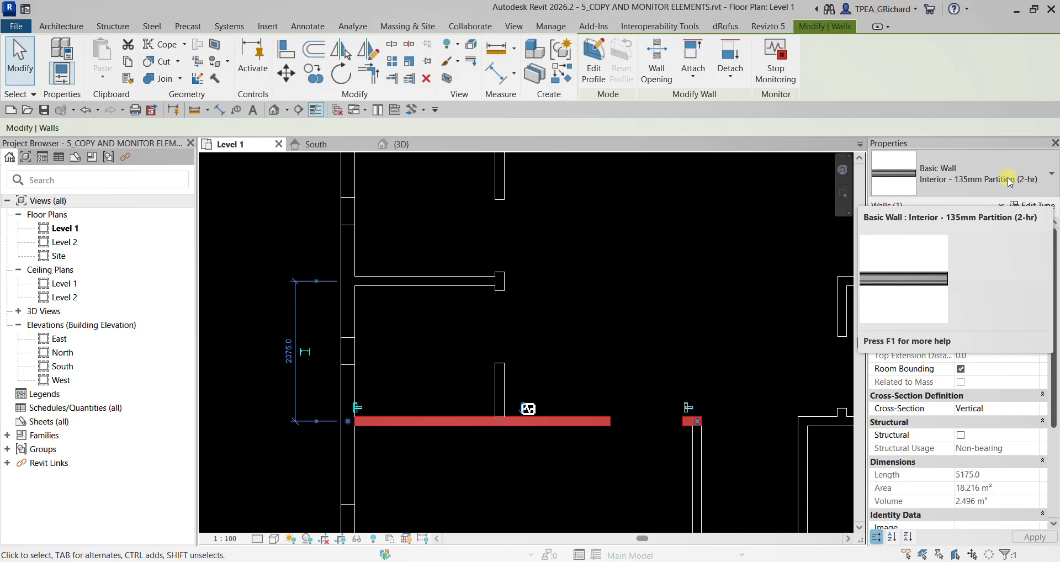
click(568, 350)
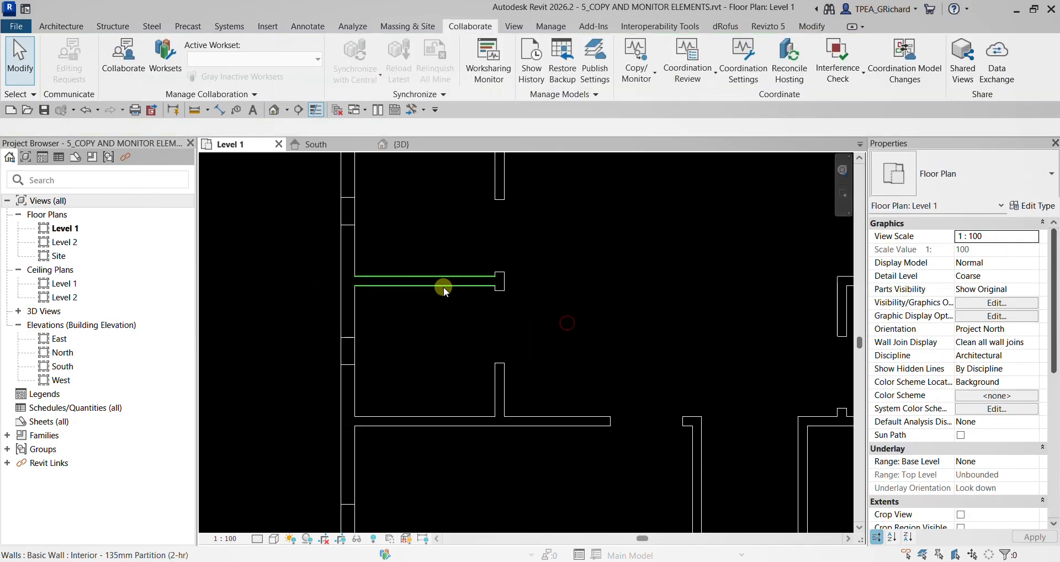
- Select the short west partition and the long partition north of it in turn to check their monitoring status
click(443, 286)
scroll(533, 254, down, 1)
middle_drag(536, 256, 445, 376)
scroll(445, 377, up, 1)
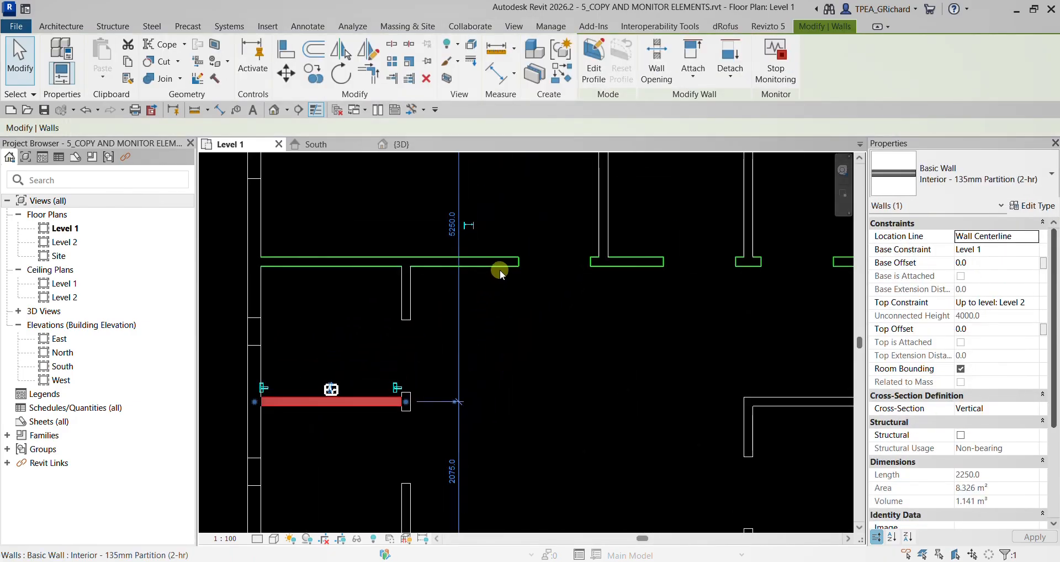
click(500, 270)
- Try moving the southwest room's north partition south to 2400 mm from the short partition above, and undo the move
scroll(475, 313, down, 1)
middle_drag(490, 403, 516, 268)
click(416, 353)
scroll(433, 350, up, 1)
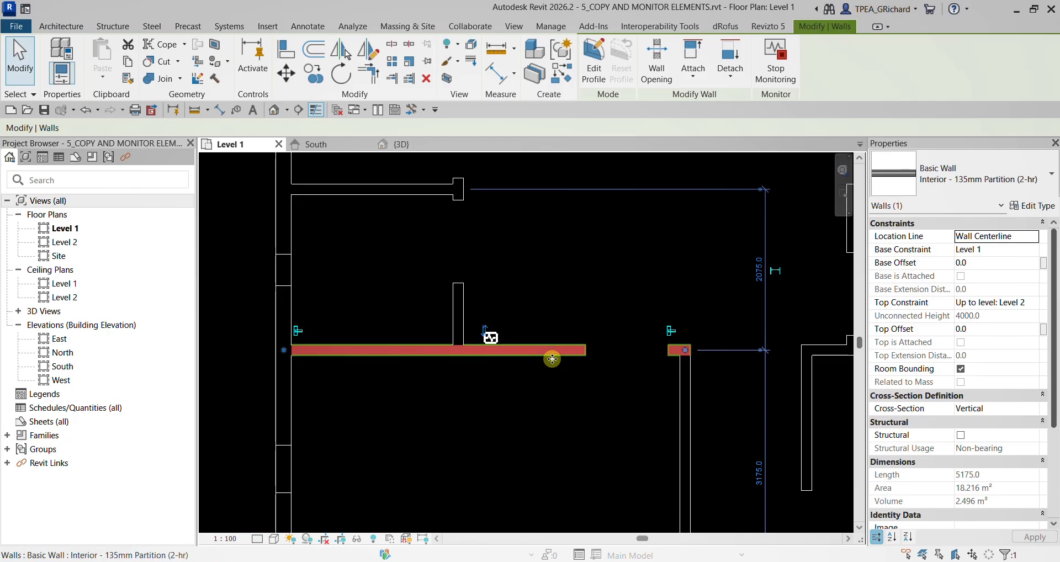
mouse_move(543, 375)
mouse_down()
mouse_move(542, 384)
mouse_move(561, 379)
mouse_up()
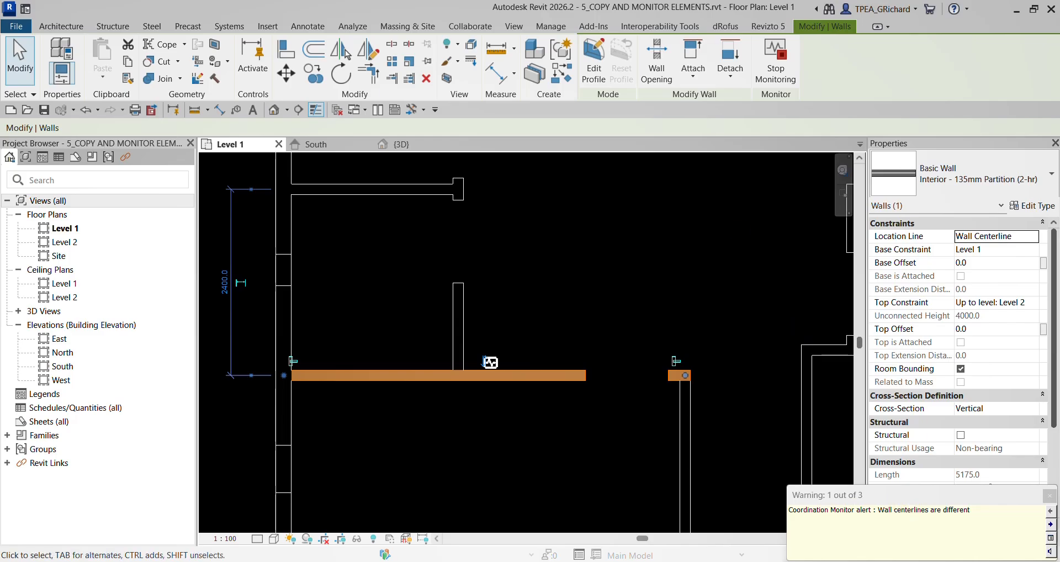
click(563, 321)
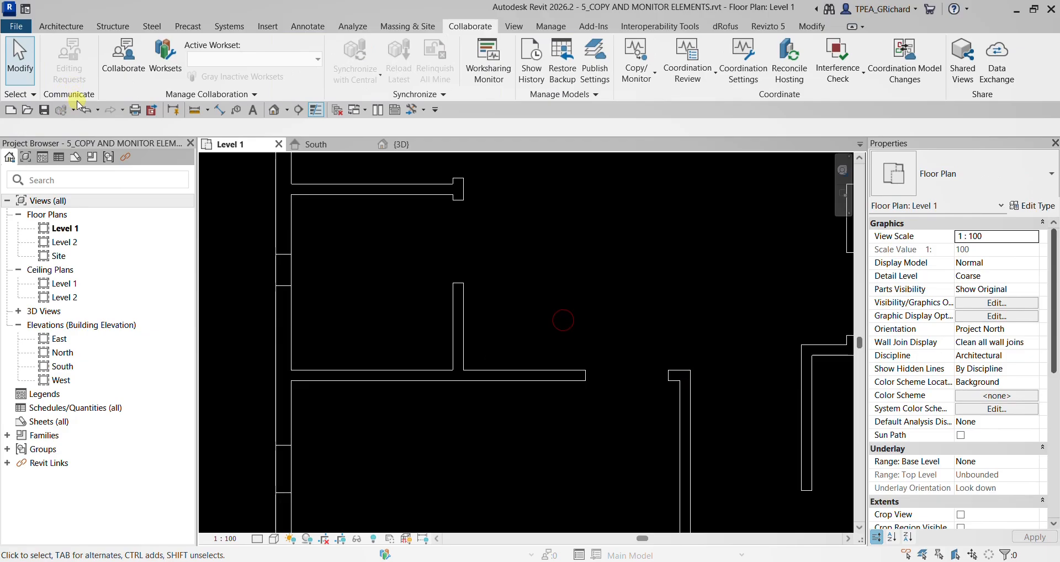
click(84, 109)
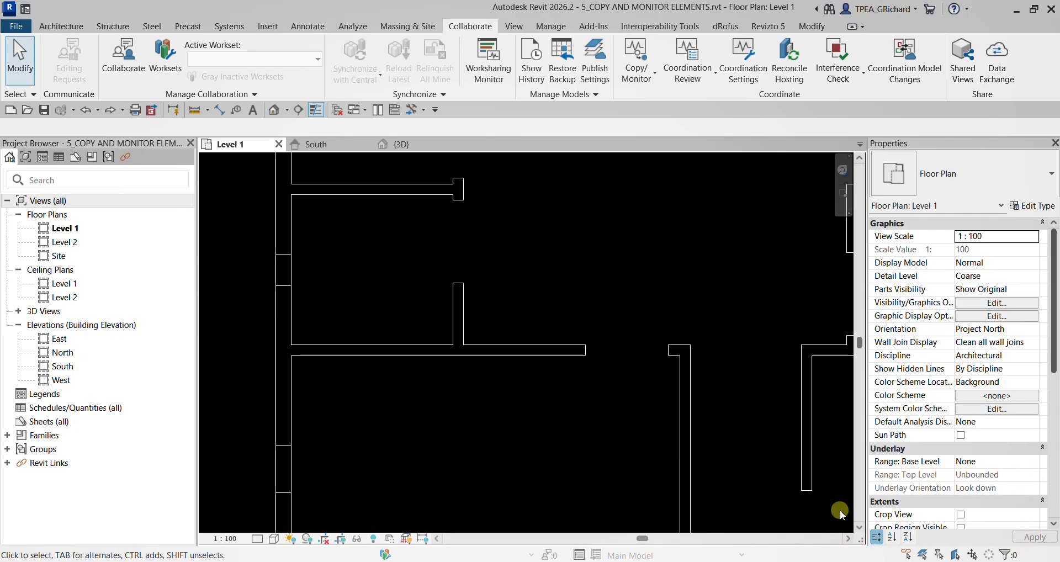
- Set the distance between the southwest room's north partition and the south exterior wall to 2100 mm
click(498, 350)
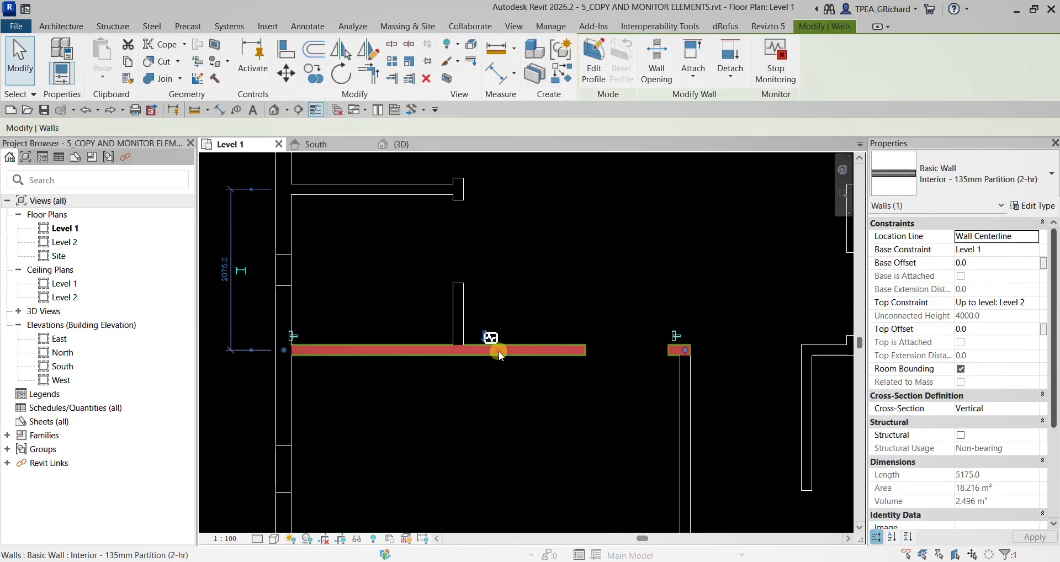
scroll(486, 355, down, 3)
middle_drag(490, 366, 408, 330)
click(466, 376)
click(467, 316)
click(453, 344)
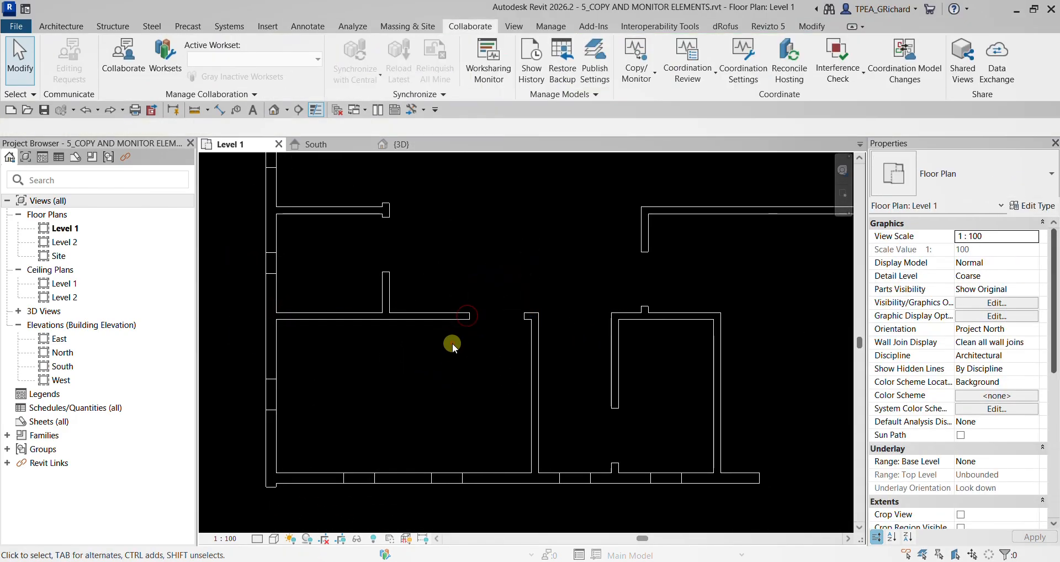
click(451, 319)
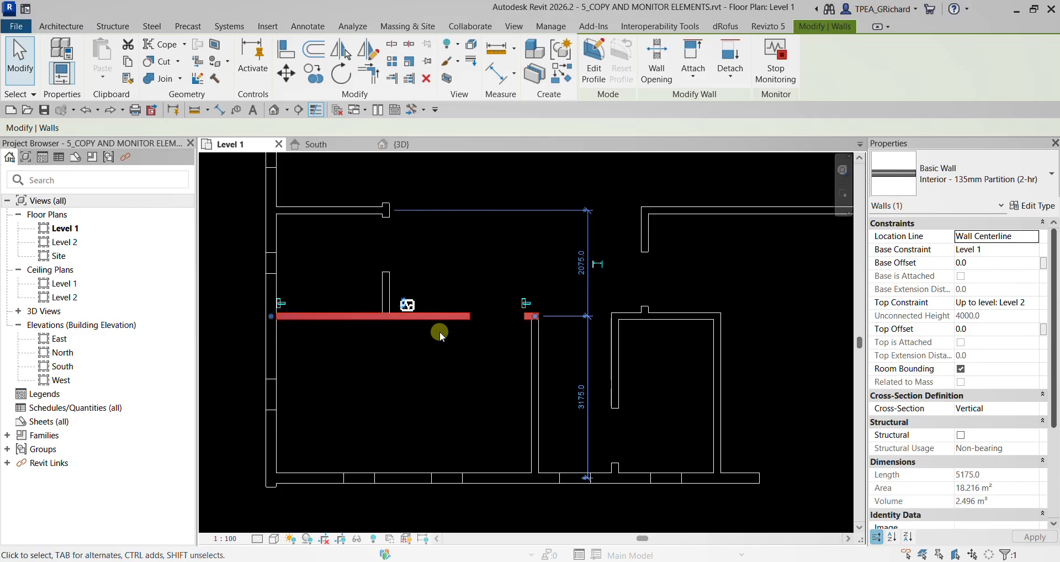
click(581, 397)
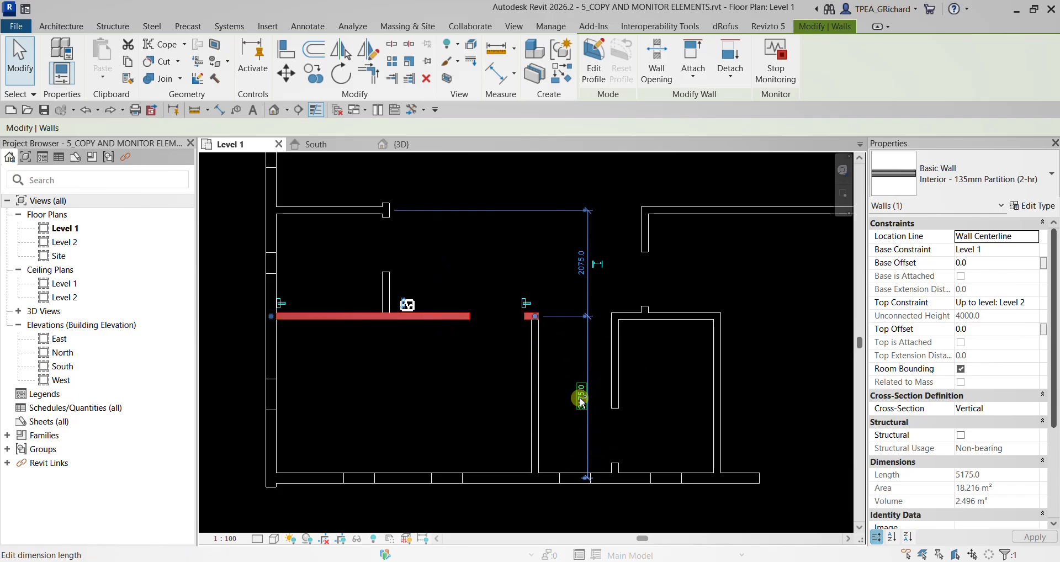
click(580, 399)
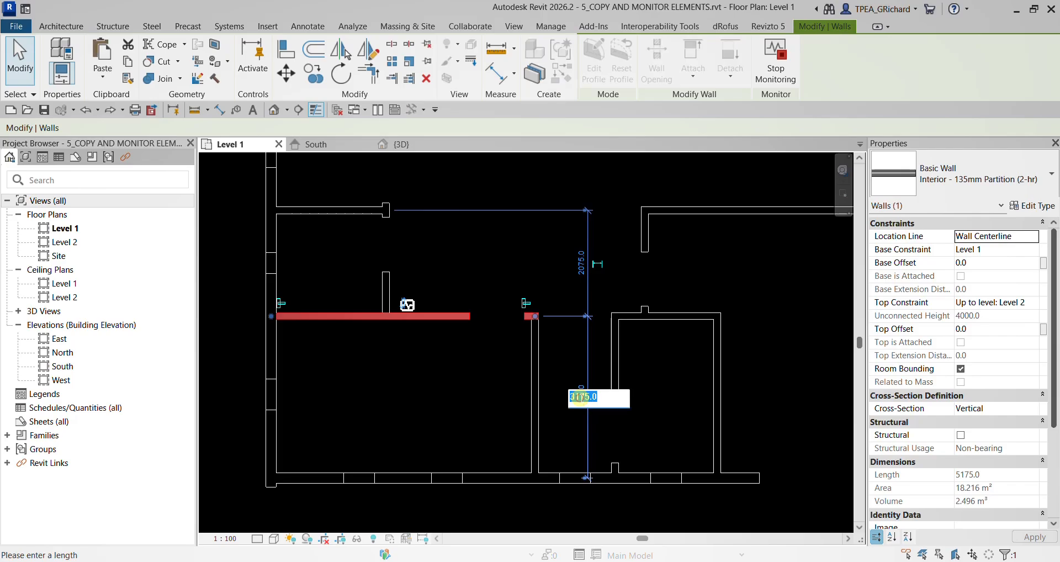
text(2100)
key(Return)
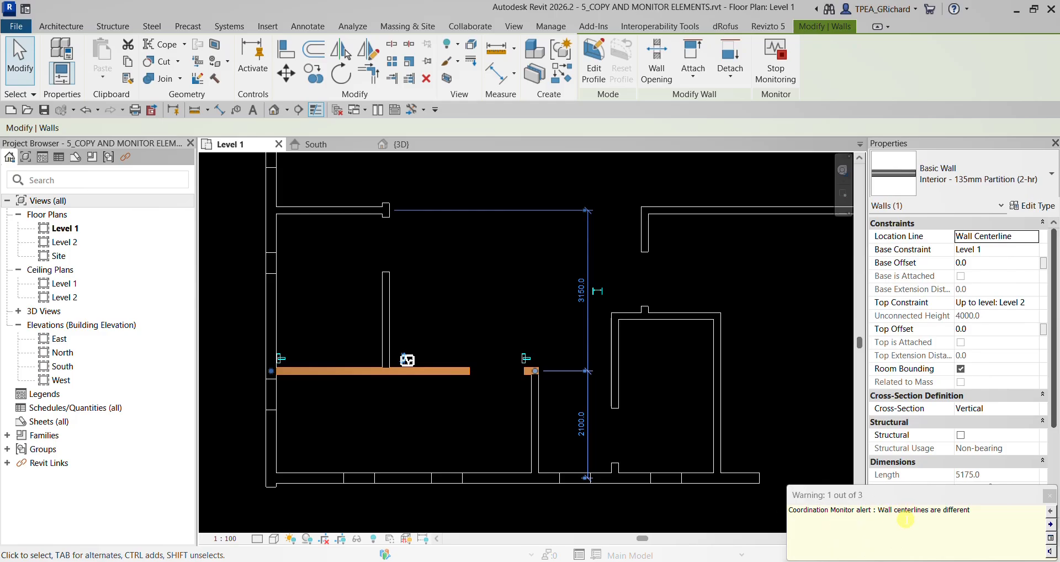
click(494, 293)
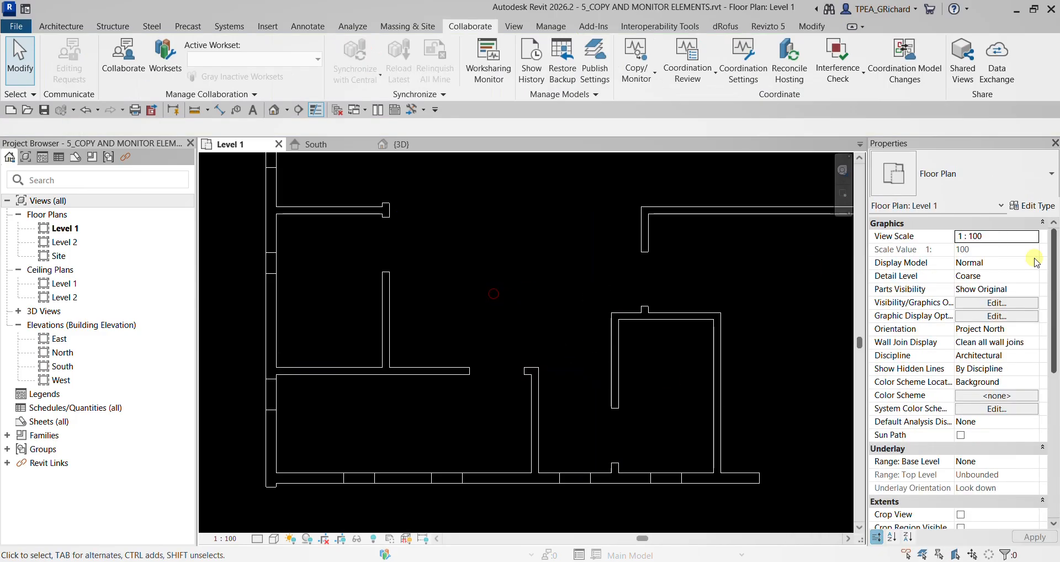
- Show the linked model m_monitor_coordinate_linked_file.rvt in the Level 1 plan to compare it with the moved wall
click(984, 304)
click(700, 98)
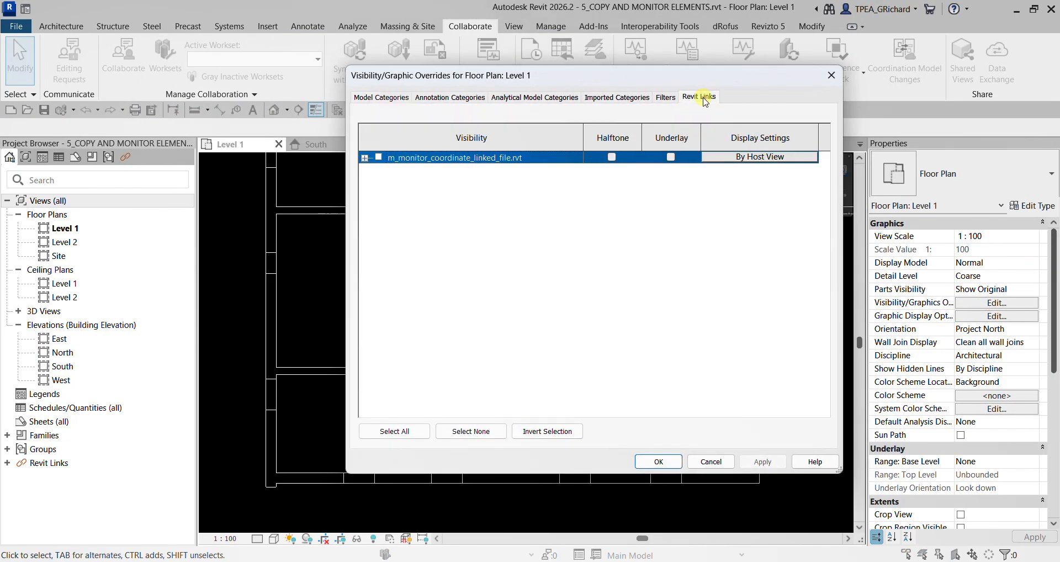
click(379, 157)
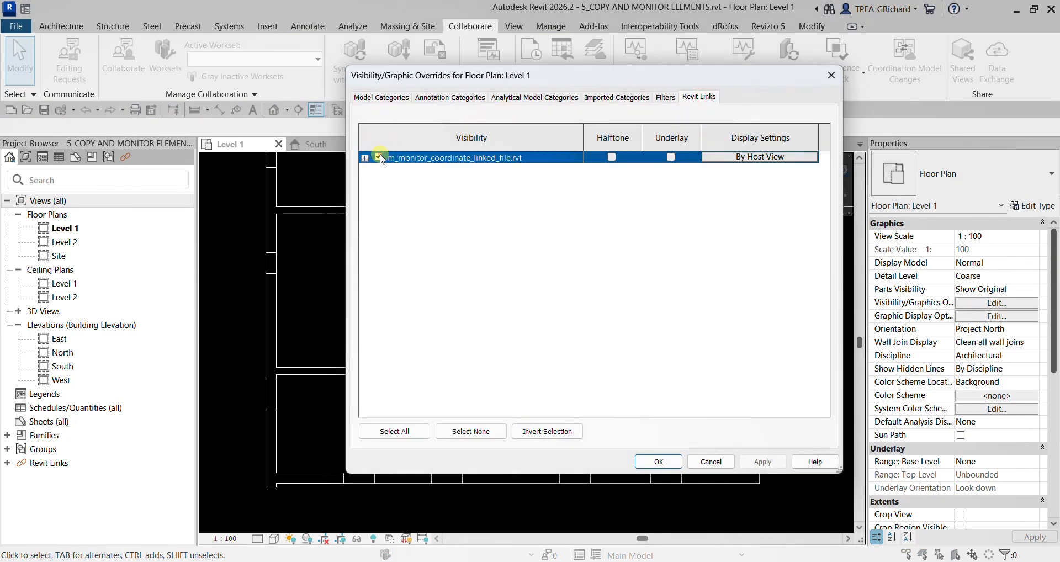
click(658, 462)
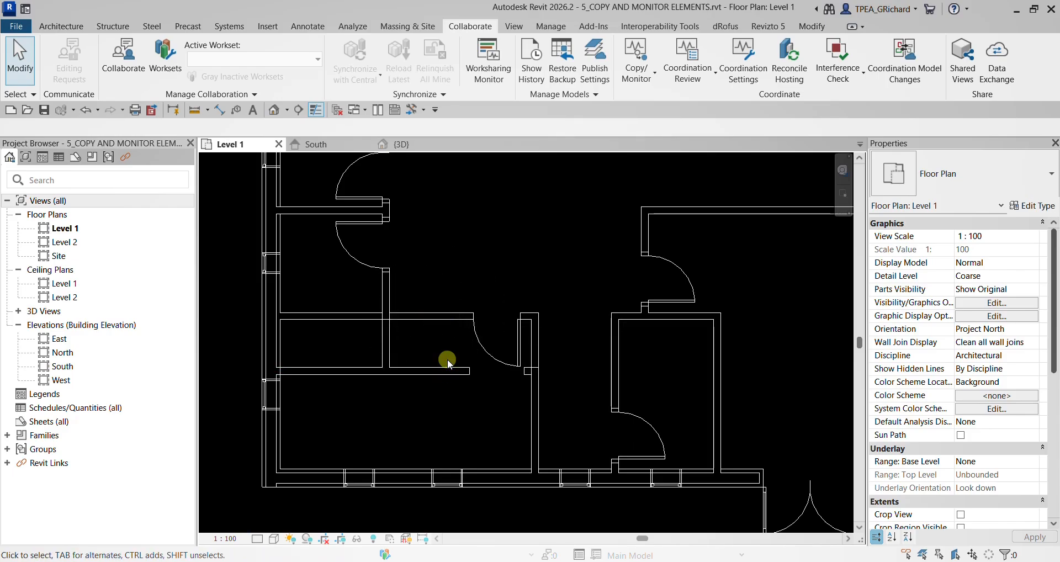
- Hide the linked model m_monitor_coordinate_linked_file.rvt in the Level 1 plan again
click(1001, 305)
click(699, 97)
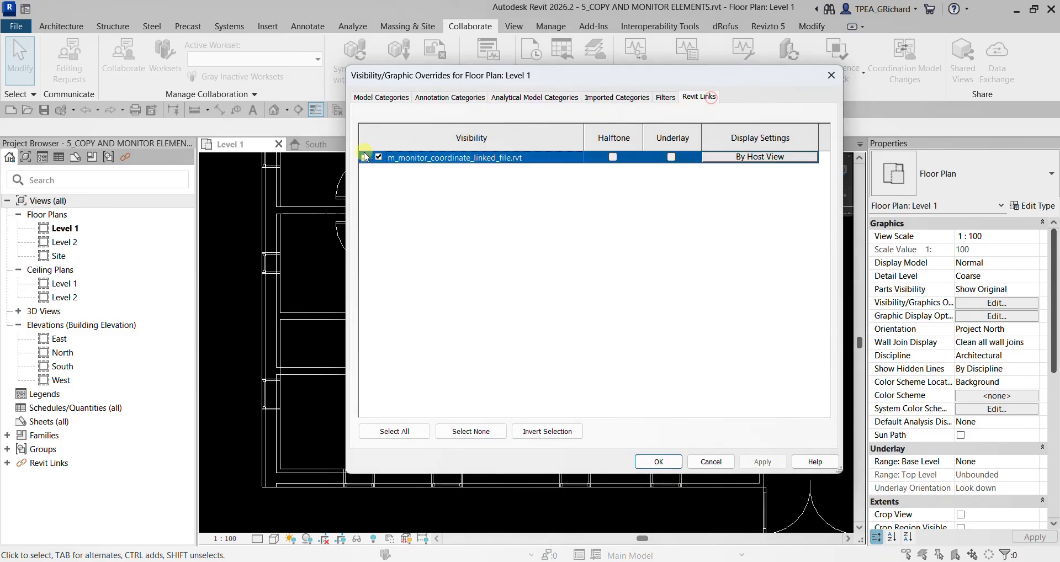
click(378, 158)
click(658, 462)
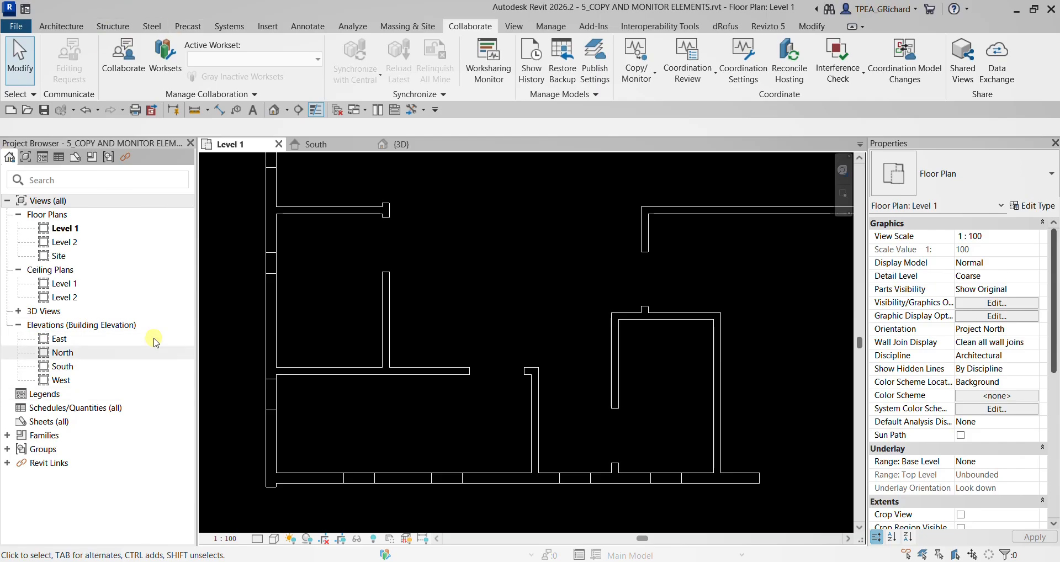
- Move the long partition below the north rooms slightly north and the west rooms' vertical partition slightly west
click(623, 320)
scroll(416, 310, down, 3)
scroll(416, 310, up, 5)
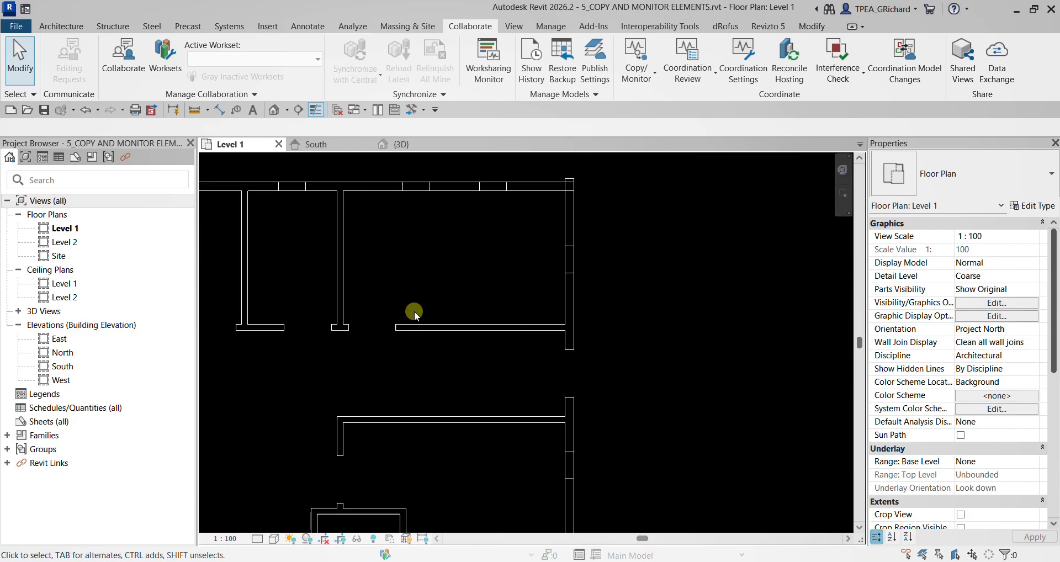
middle_drag(490, 339, 478, 350)
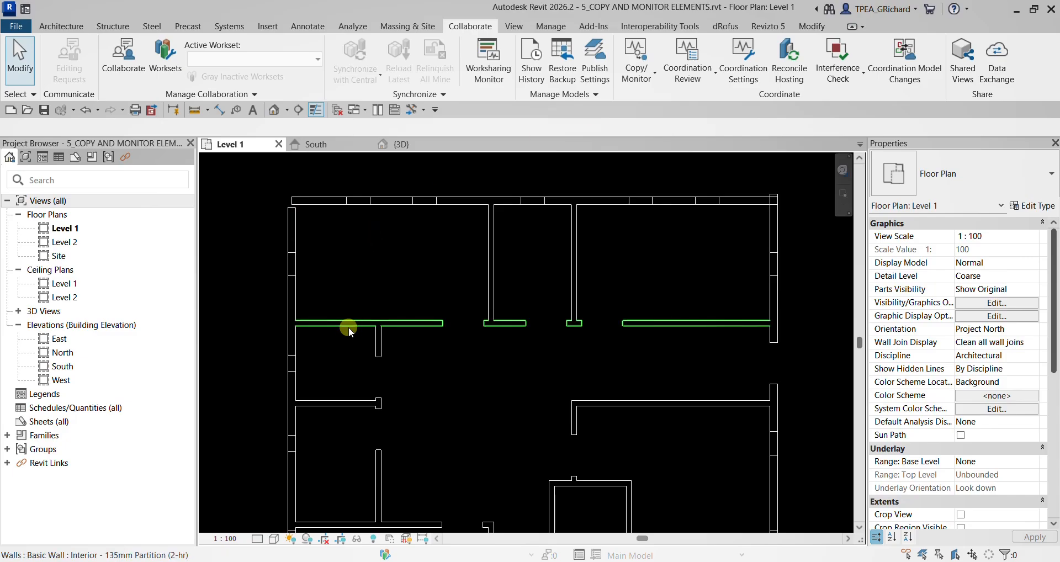
scroll(334, 321, up, 2)
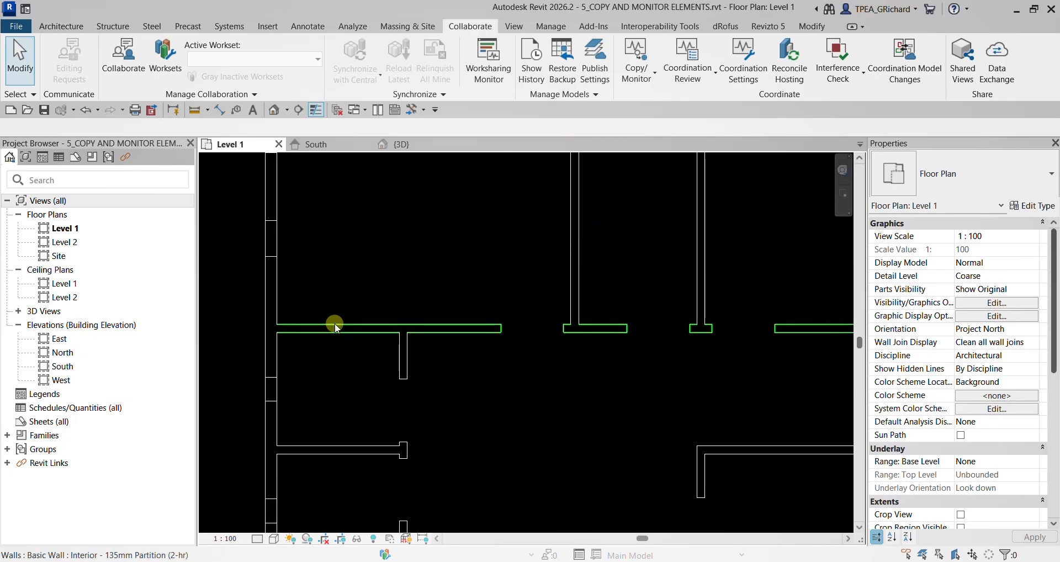
click(336, 326)
drag(354, 318, 355, 298)
drag(398, 360, 369, 360)
click(485, 382)
- Turn the linked model m_monitor_coordinate_linked_file.rvt back on in the Level 1 plan through the view's visibility overrides
scroll(392, 385, down, 2)
middle_drag(436, 428, 453, 277)
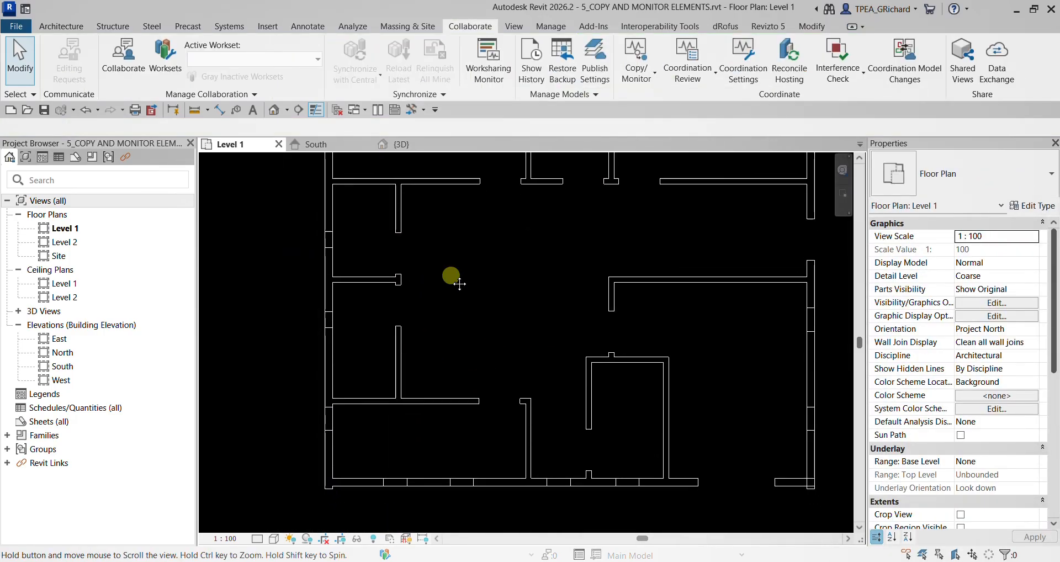
scroll(417, 355, down, 1)
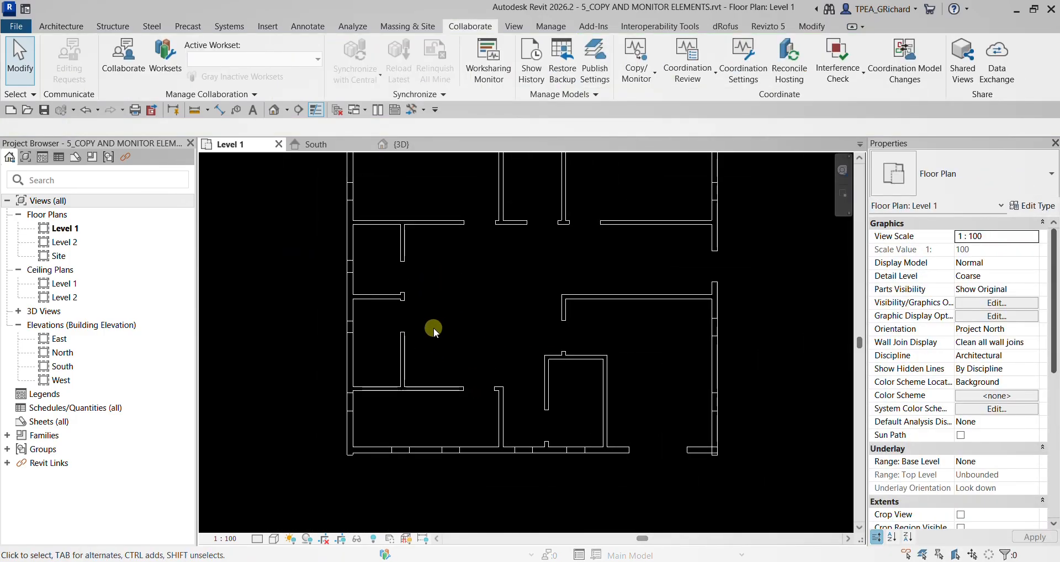
scroll(431, 343, down, 2)
middle_drag(449, 326, 431, 360)
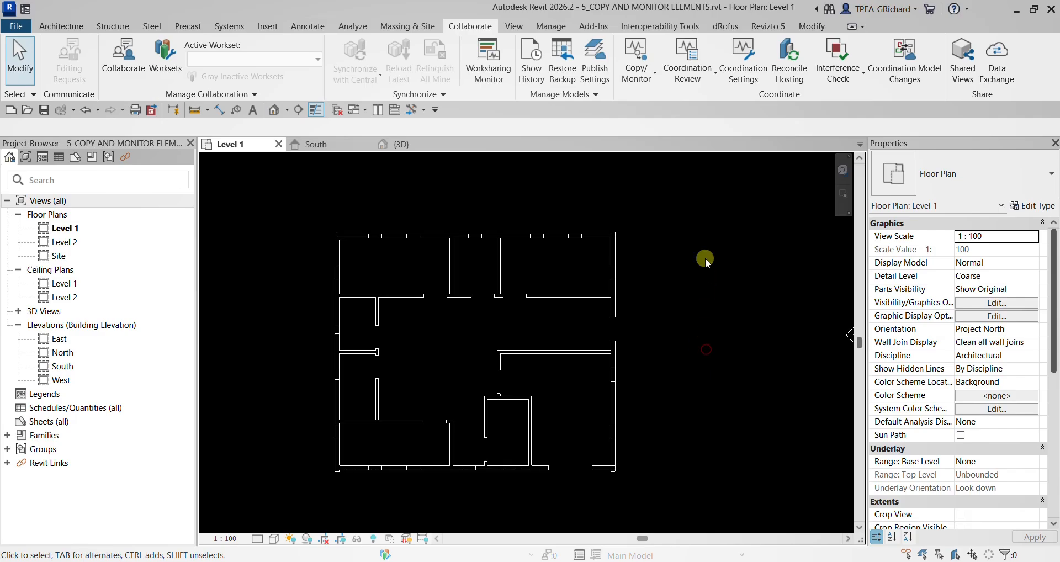
middle_drag(711, 219, 701, 231)
click(688, 77)
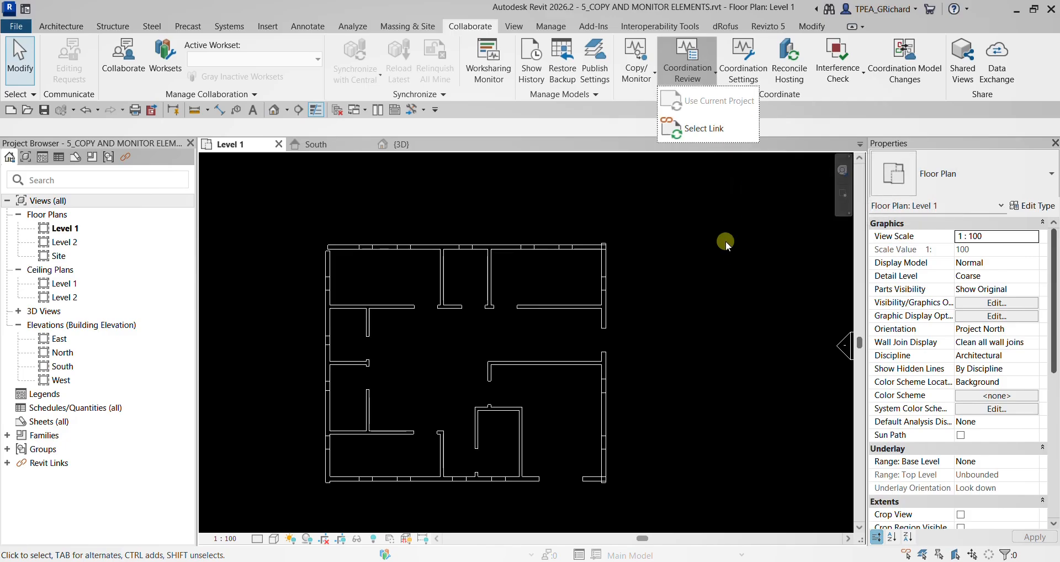
click(726, 248)
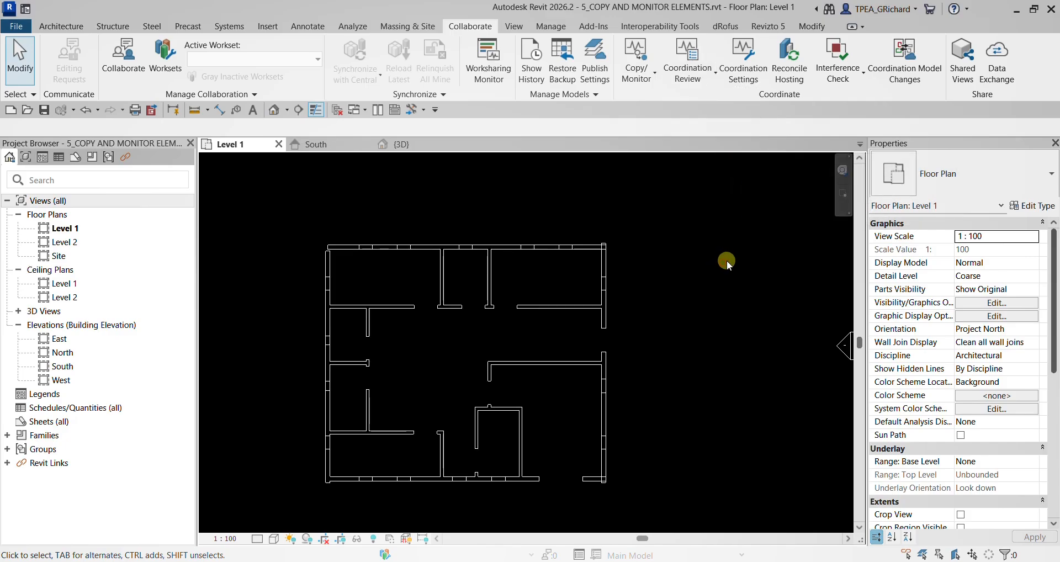
click(982, 302)
click(706, 99)
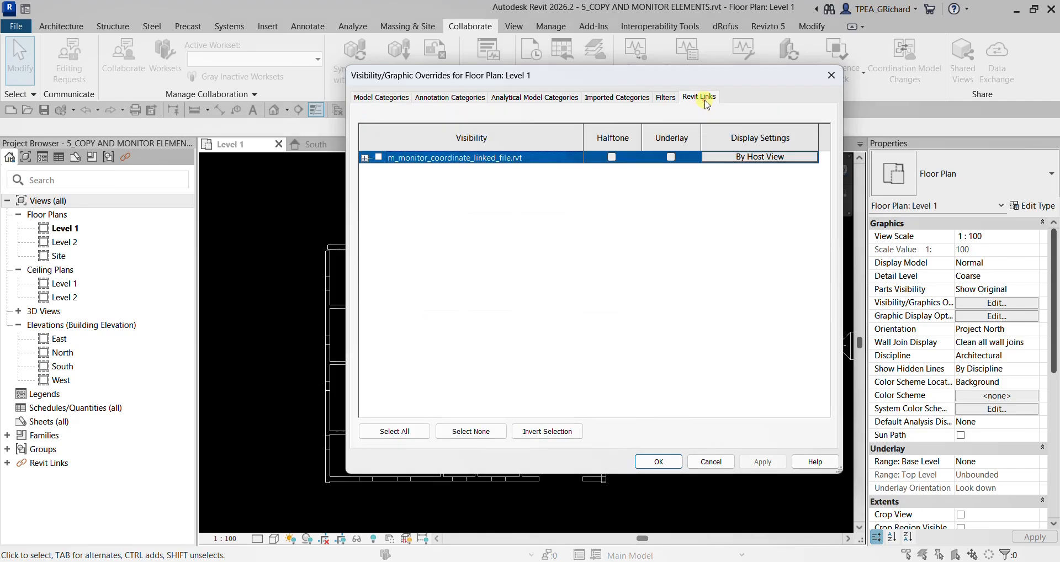
click(659, 462)
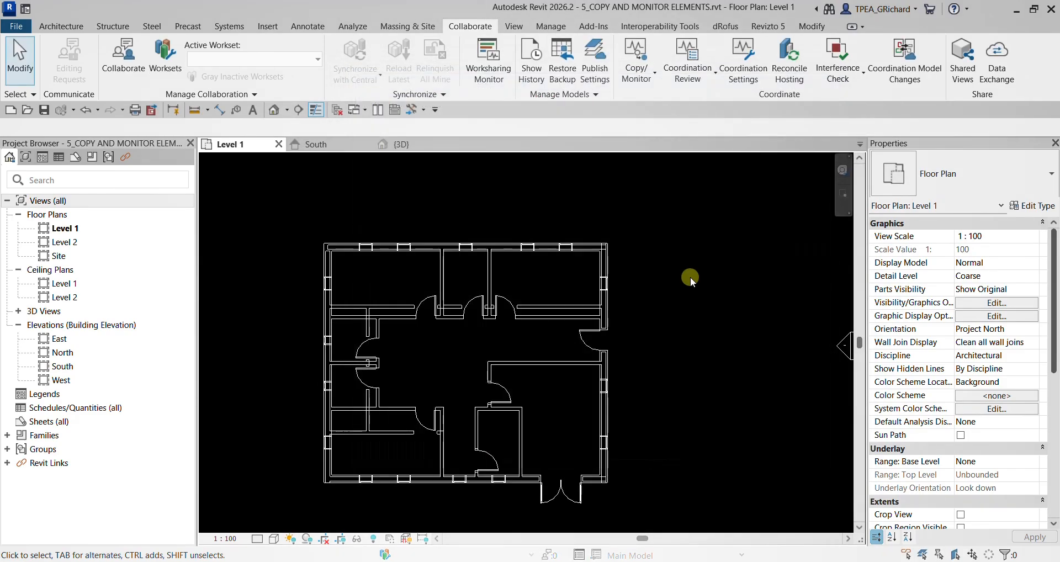
- Start a Coordination Review on the linked building model and expand the walls' Maintain wall position issues
click(632, 76)
click(692, 78)
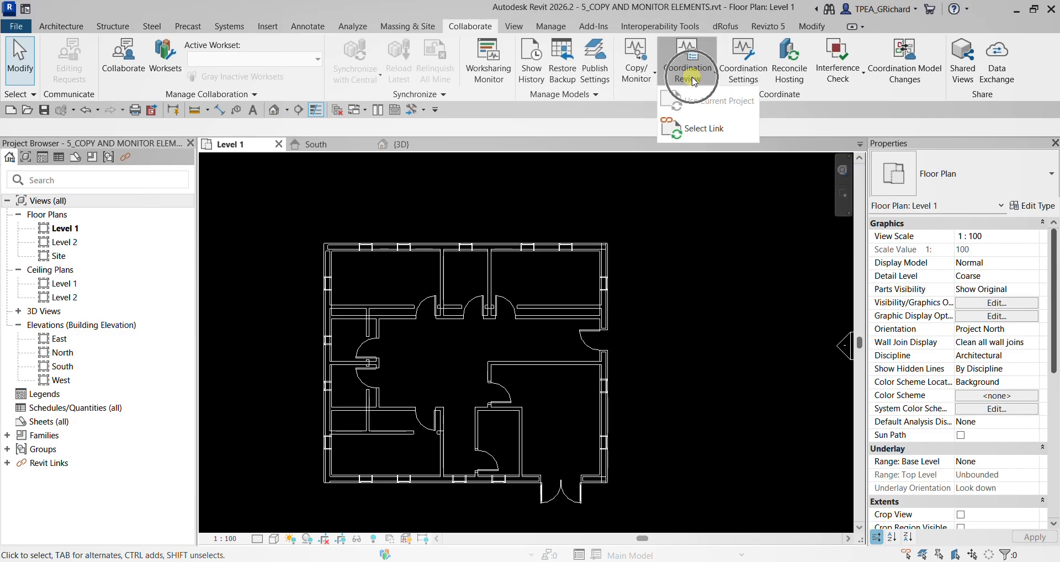
click(706, 131)
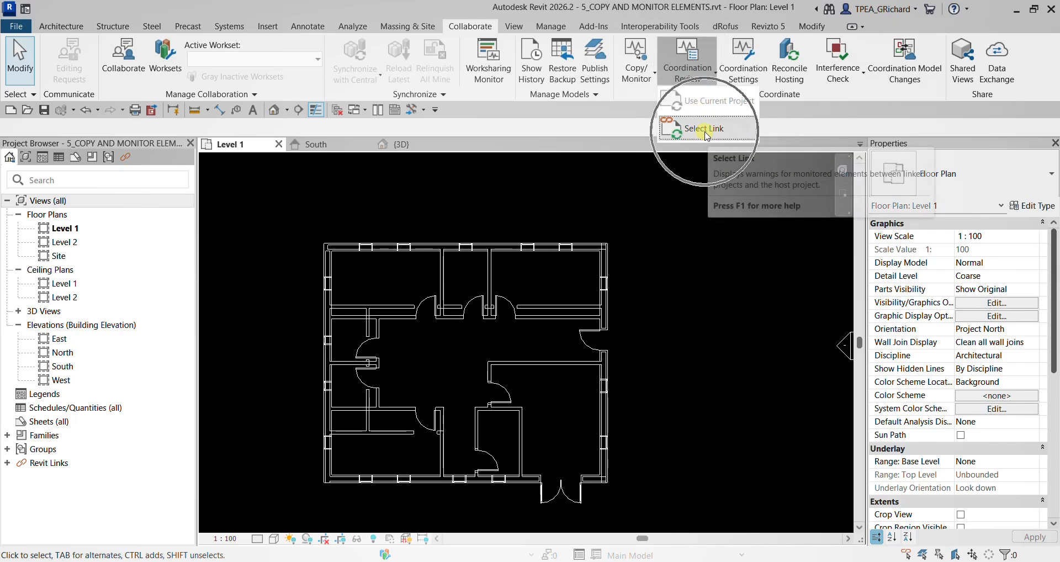
click(563, 247)
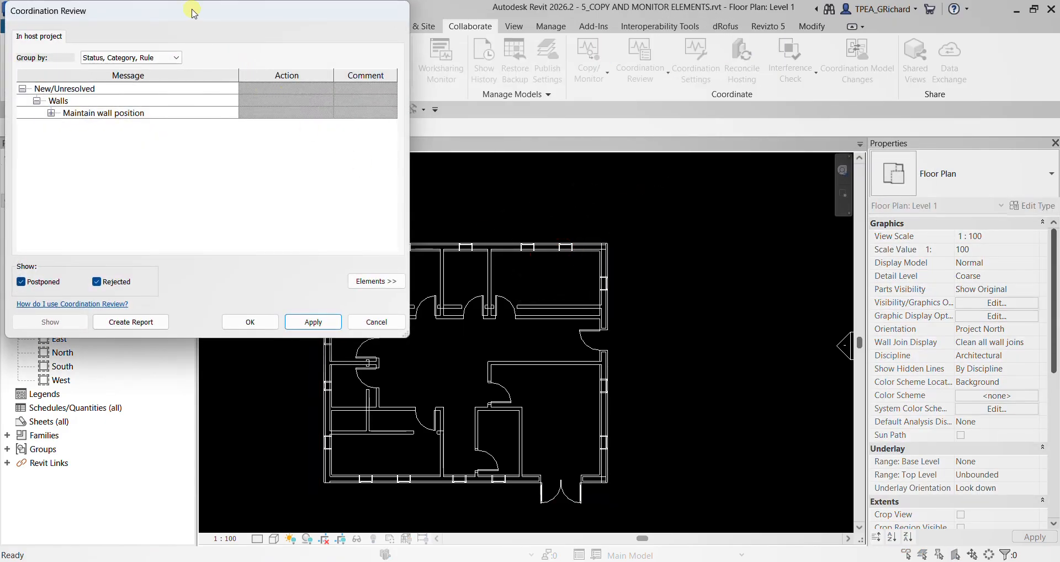
drag(193, 13, 612, 81)
click(470, 183)
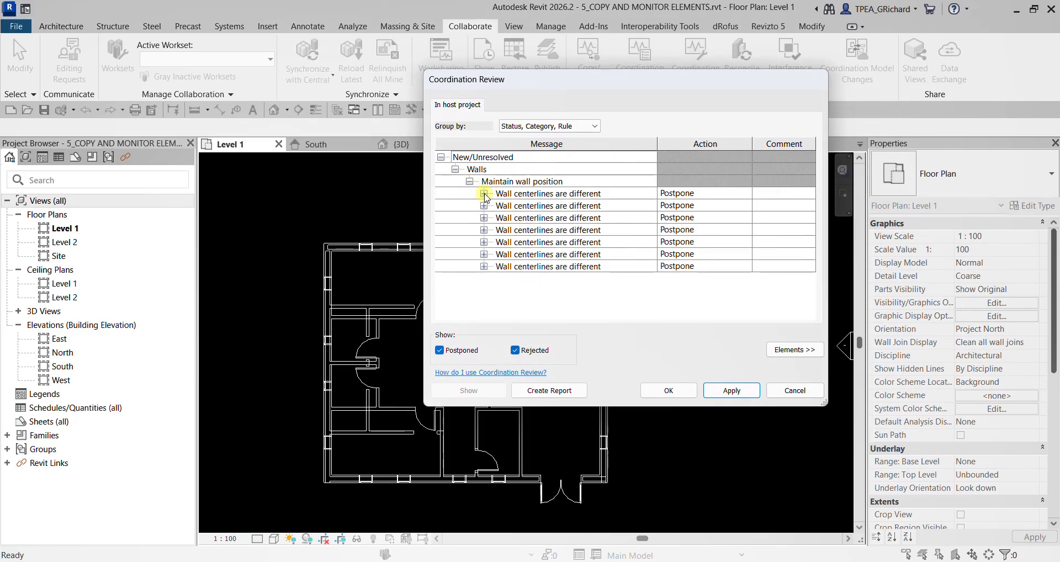
- Try the Status, Category; Category, Status; and Category, Rule, Status groupings, return to Status, Category, Rule and re-expand the wall position issues
click(525, 126)
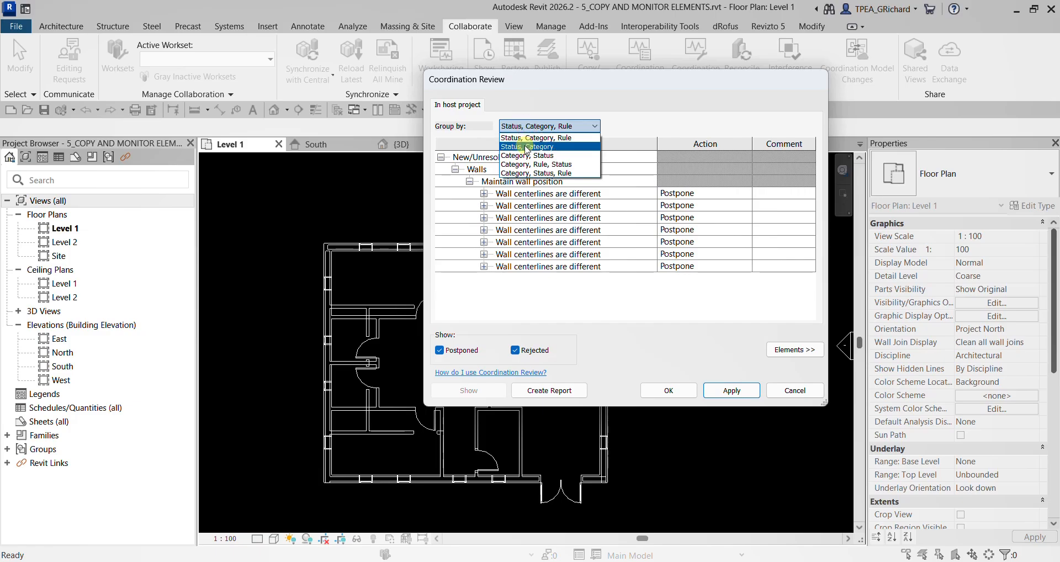
click(527, 147)
click(538, 126)
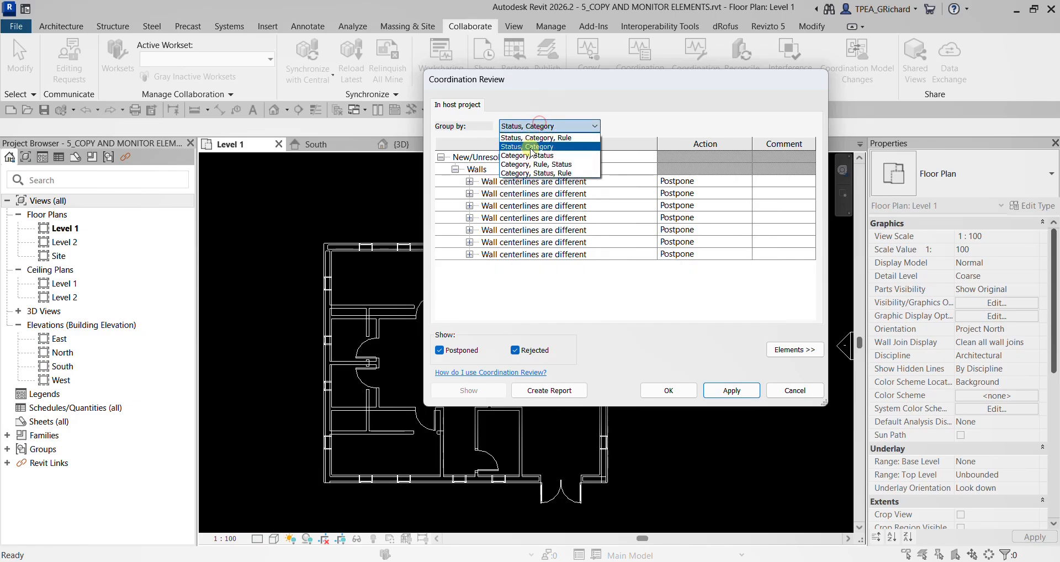
click(527, 155)
click(542, 127)
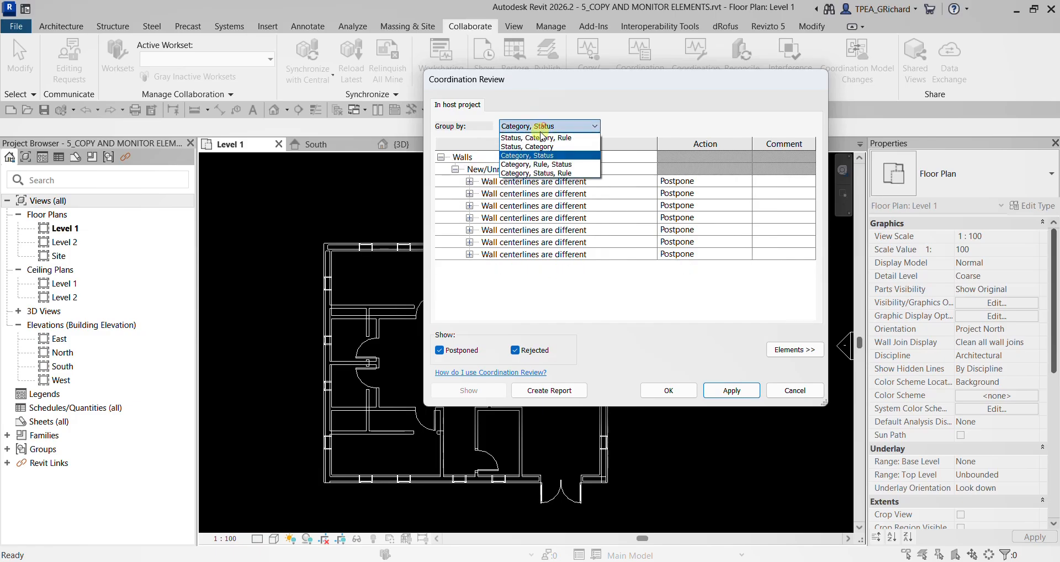
click(535, 164)
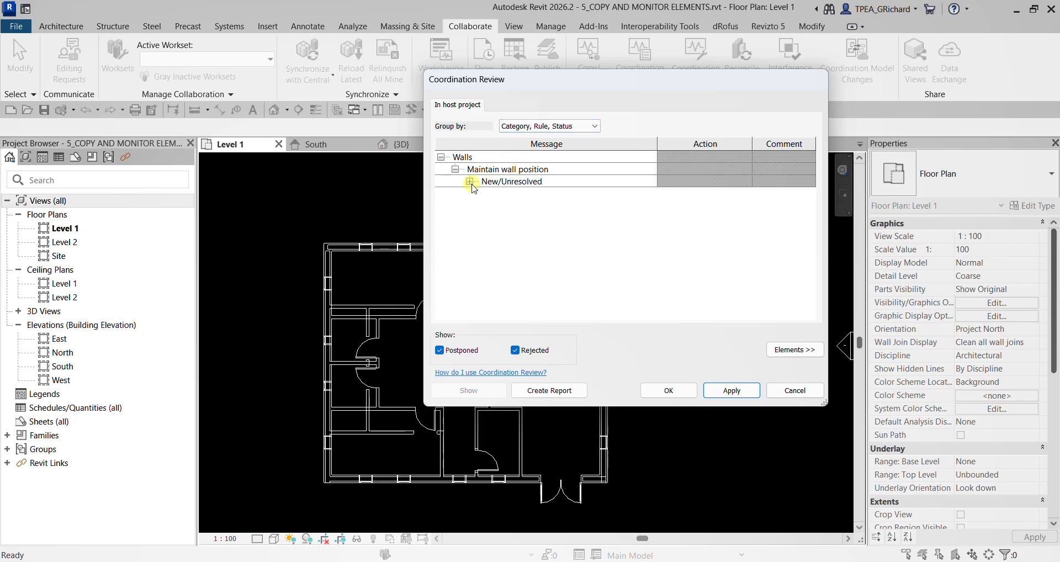
click(469, 182)
click(549, 126)
click(533, 139)
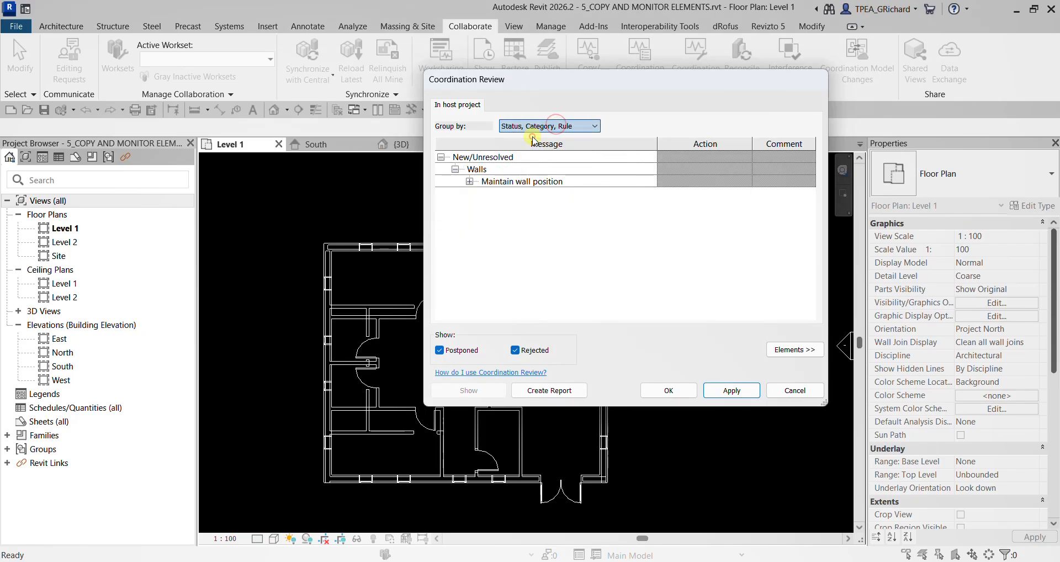
click(470, 181)
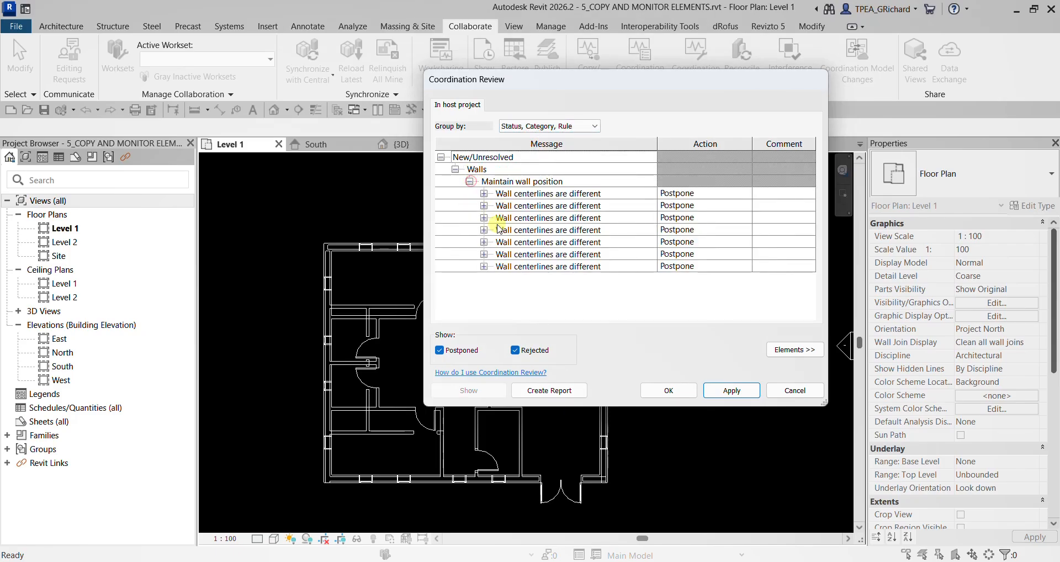
- Highlight each listed wall centerline difference in the plan, moving the Coordination Review dialog clear of the building
click(520, 194)
click(527, 206)
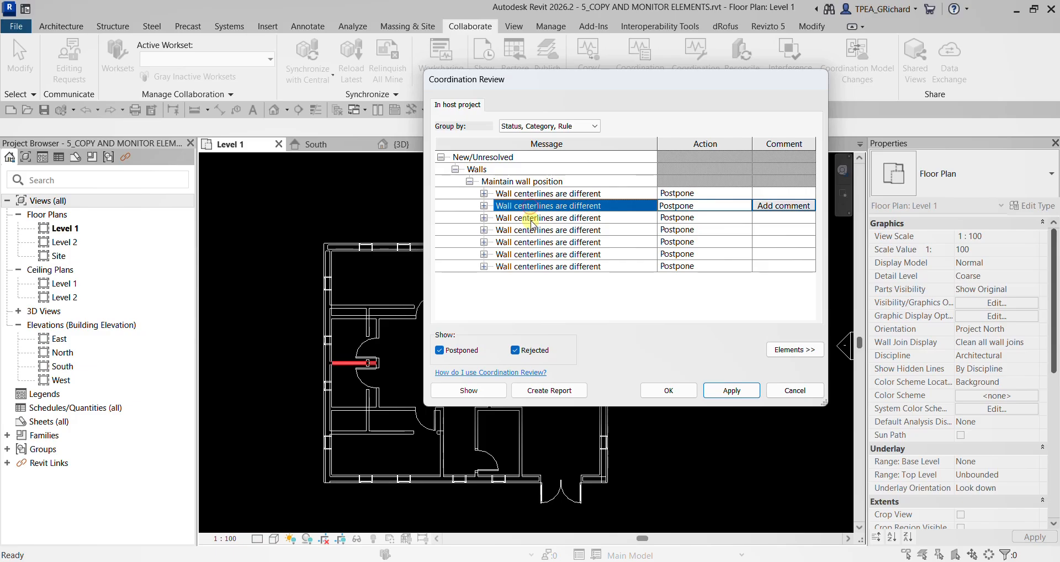
click(531, 221)
click(533, 230)
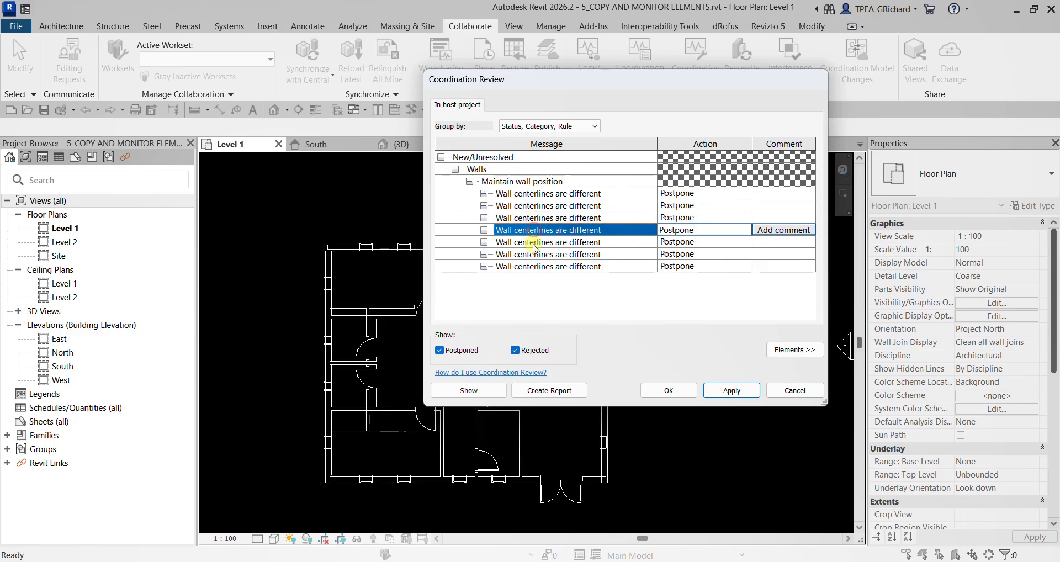
drag(547, 85, 765, 23)
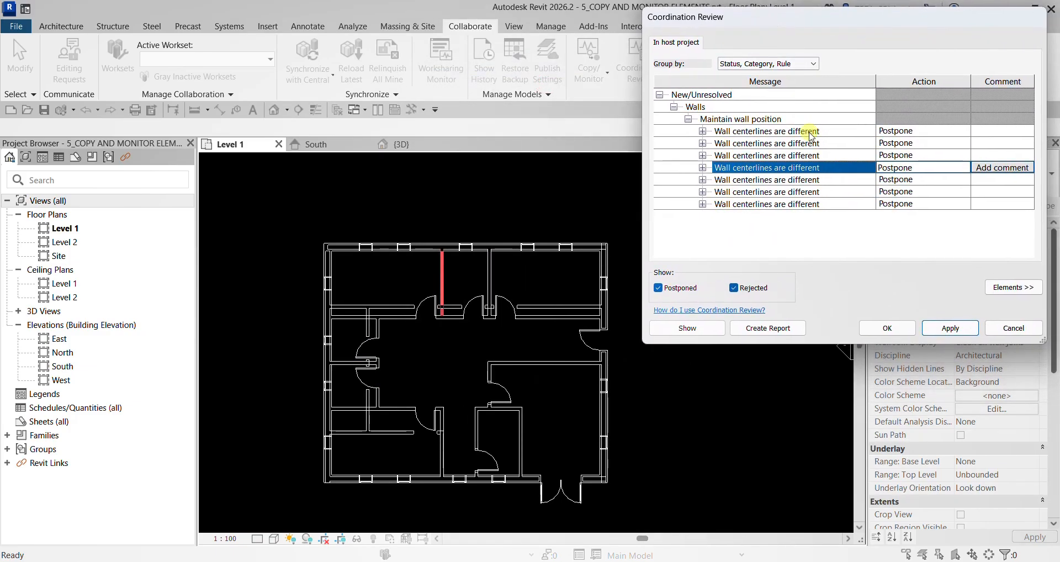
click(749, 181)
click(755, 193)
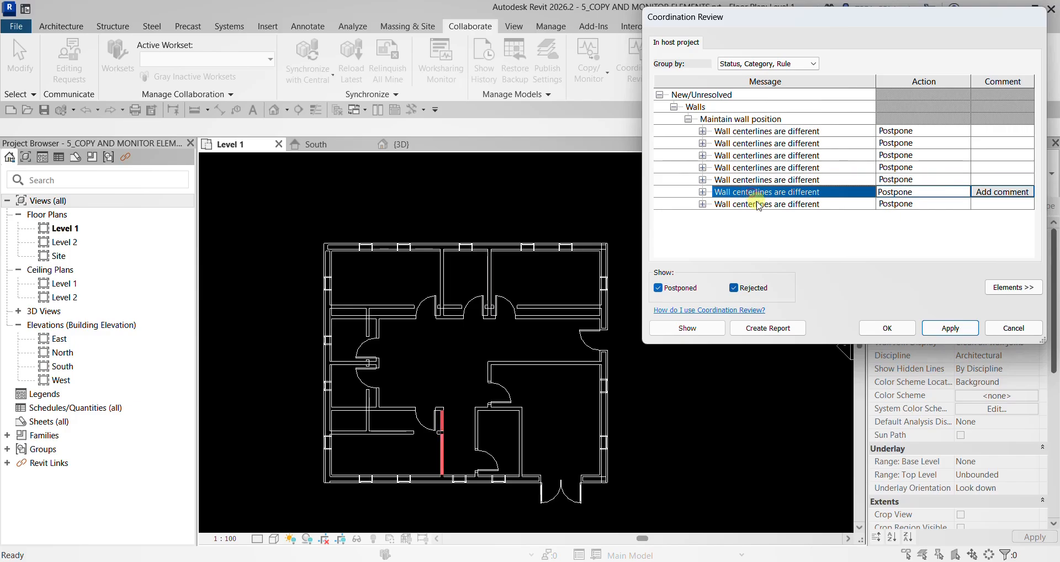
click(757, 205)
- Step back up through the wall centerline differences to the first one and dismiss the Dell SupportAssist notification
click(746, 192)
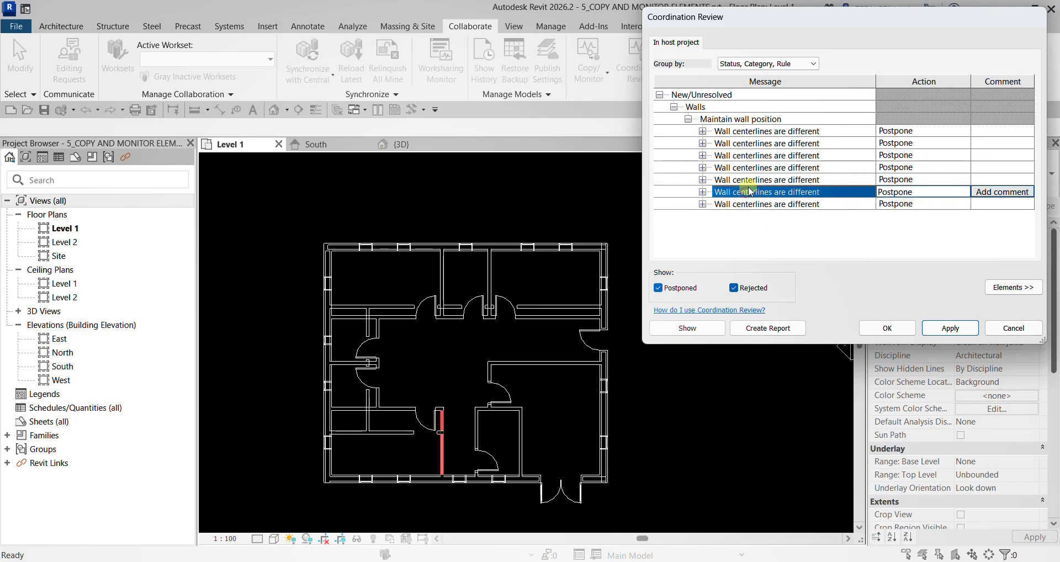
click(748, 179)
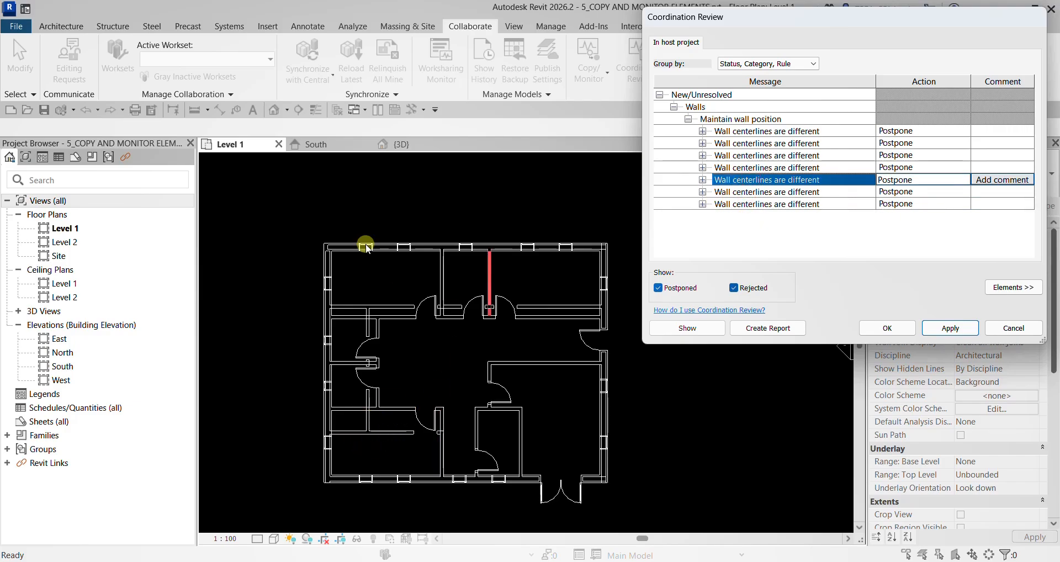
click(739, 190)
click(738, 181)
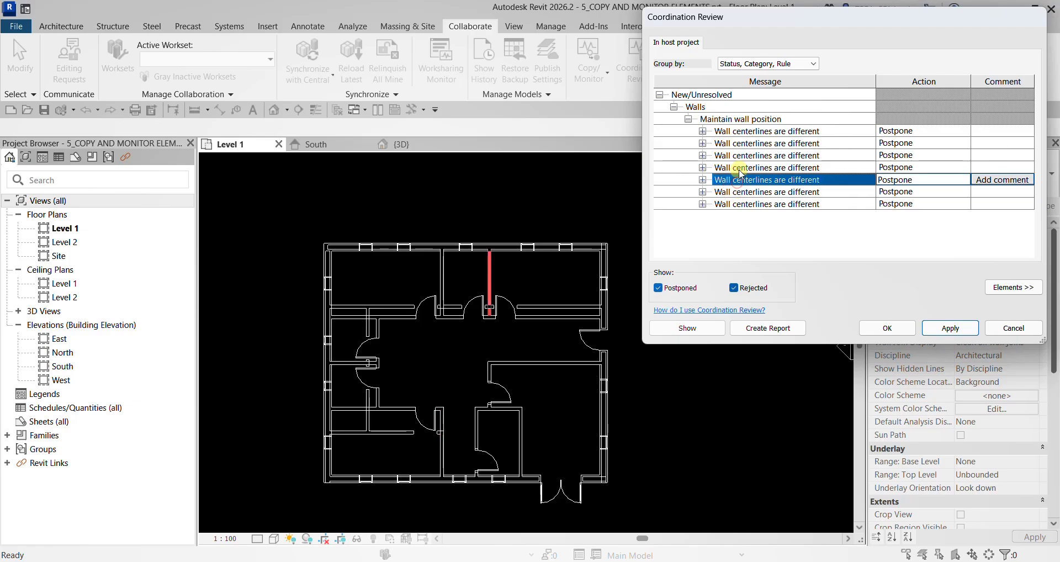
click(740, 167)
click(742, 156)
click(745, 143)
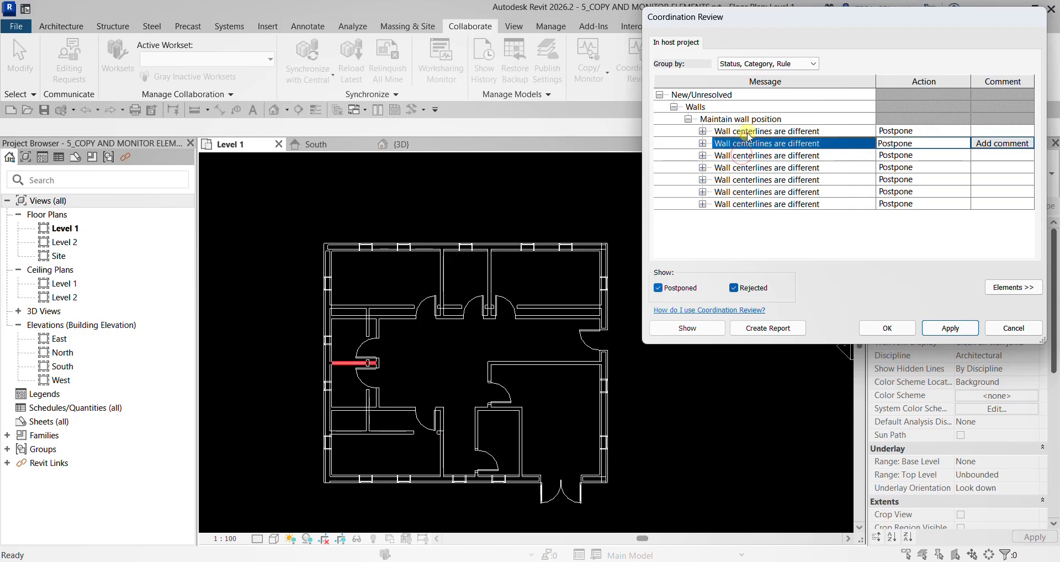
click(745, 132)
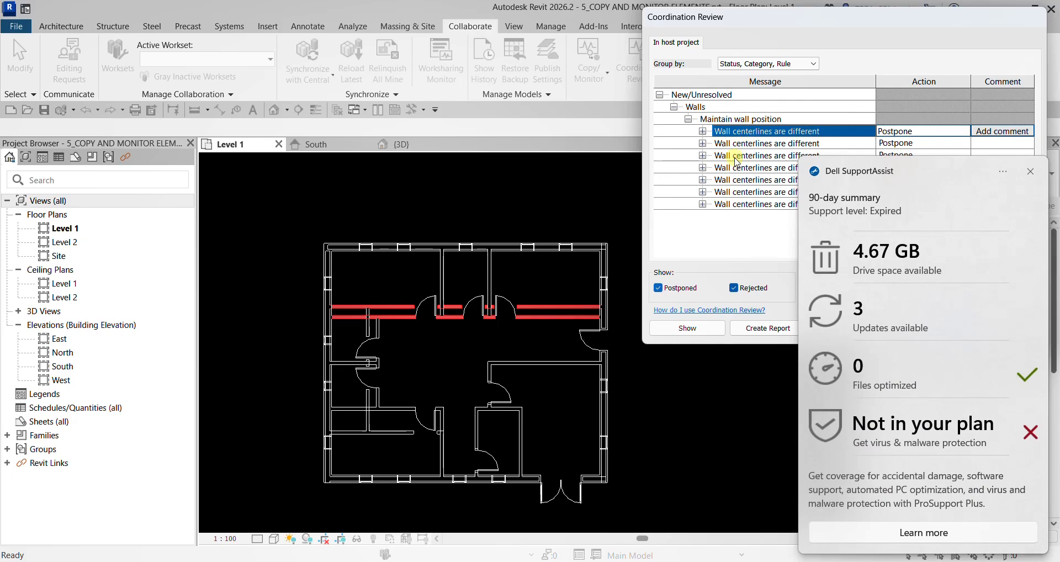
click(1030, 174)
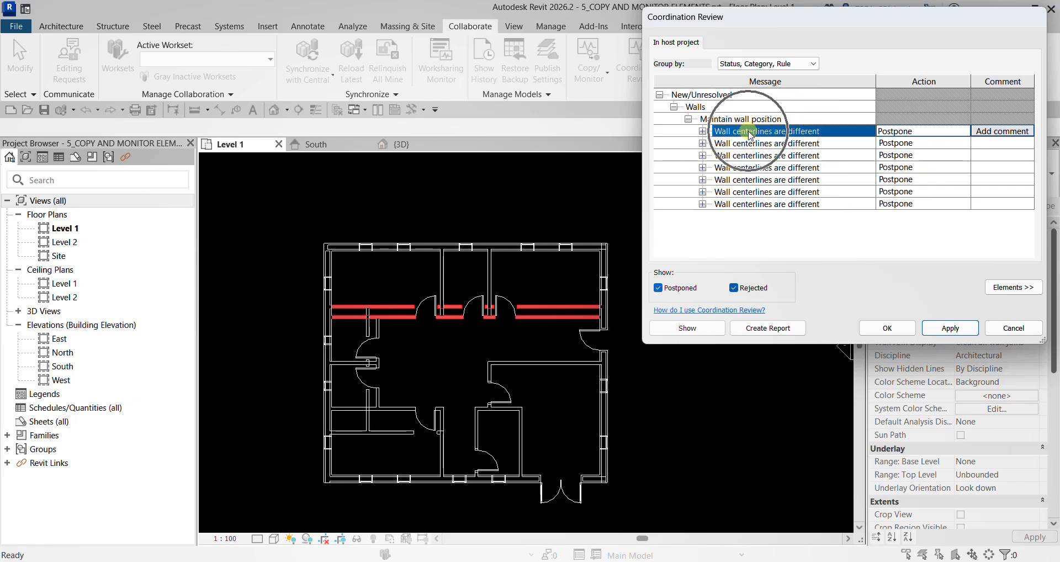
- Expand the first centerline difference and compare the linked and host positions of the long partition below the north rooms
click(703, 132)
click(758, 148)
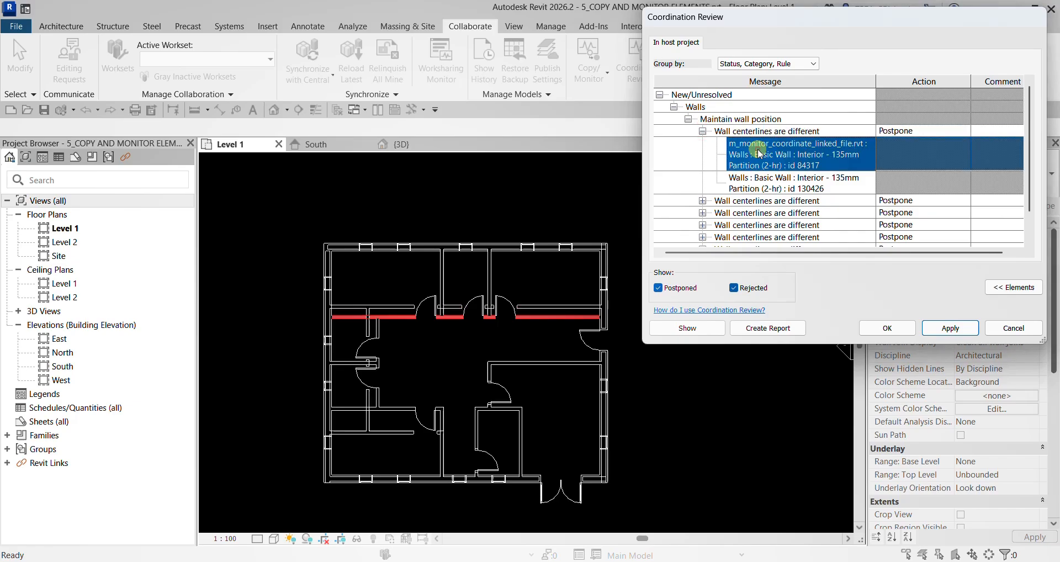
click(762, 181)
click(771, 159)
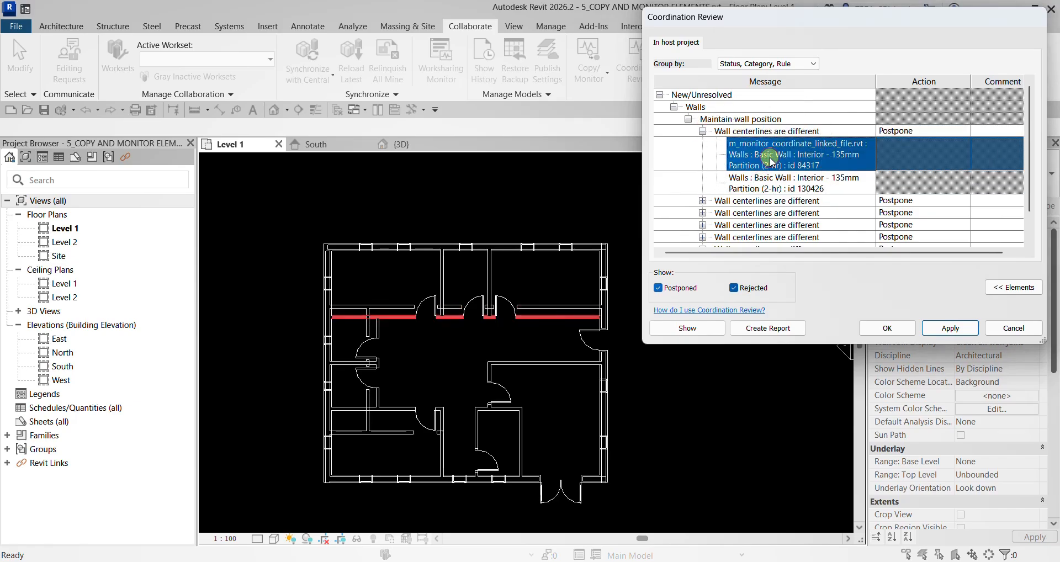
click(765, 183)
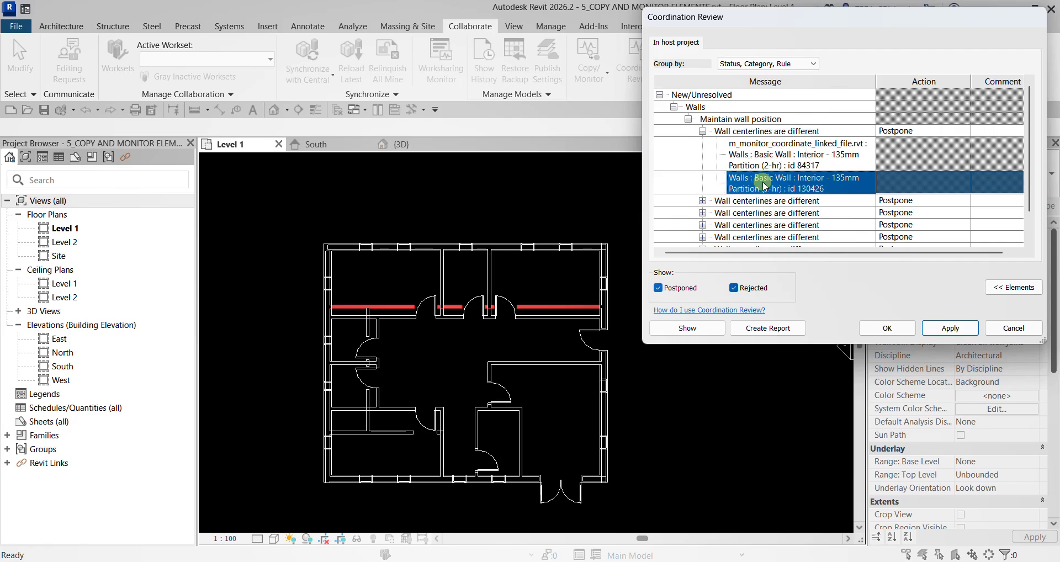
click(770, 155)
click(768, 131)
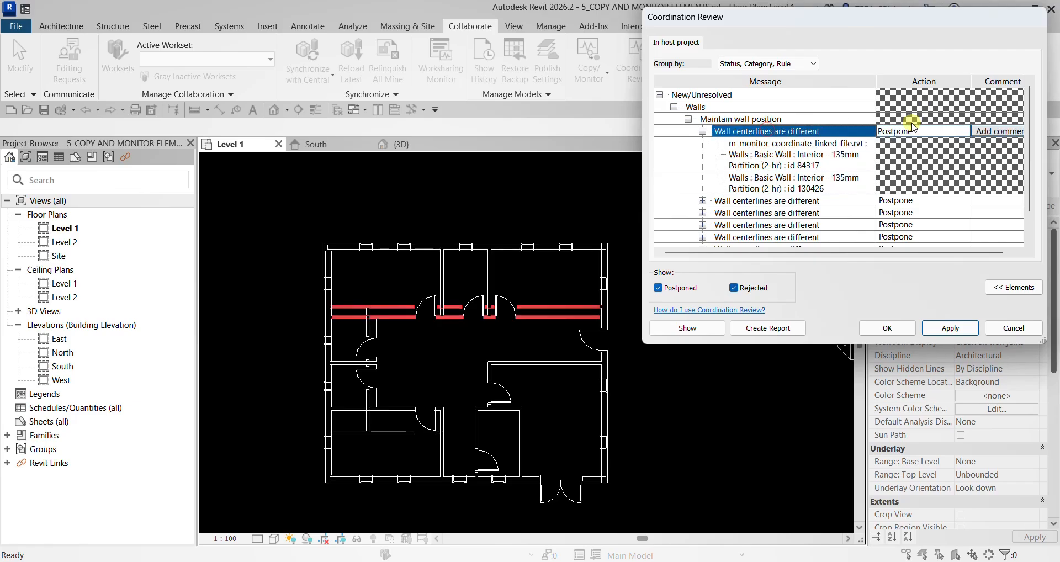
- Apply Accept difference to the centerline issue of the long partition below the north rooms
click(964, 131)
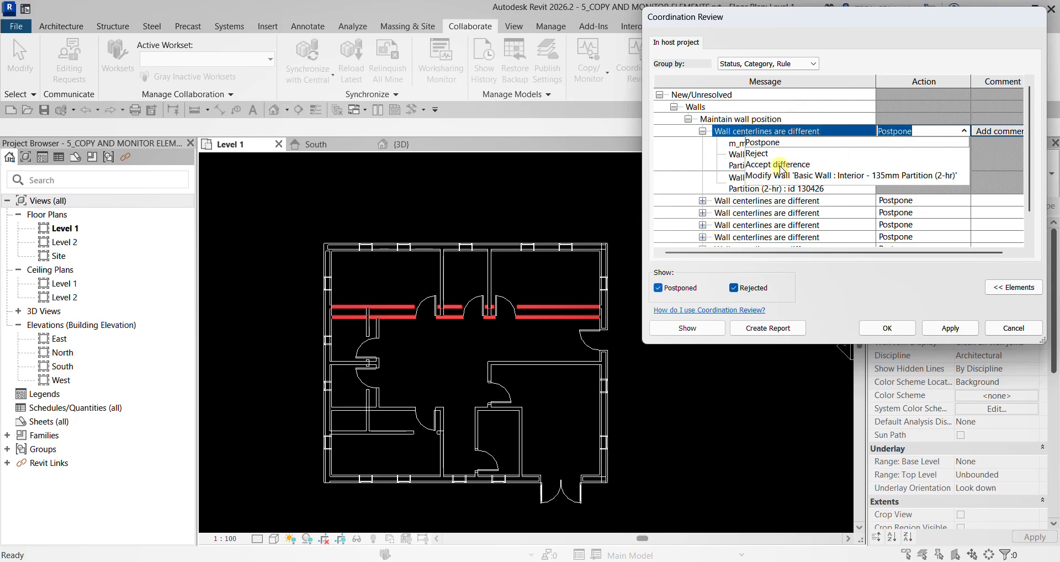
click(780, 164)
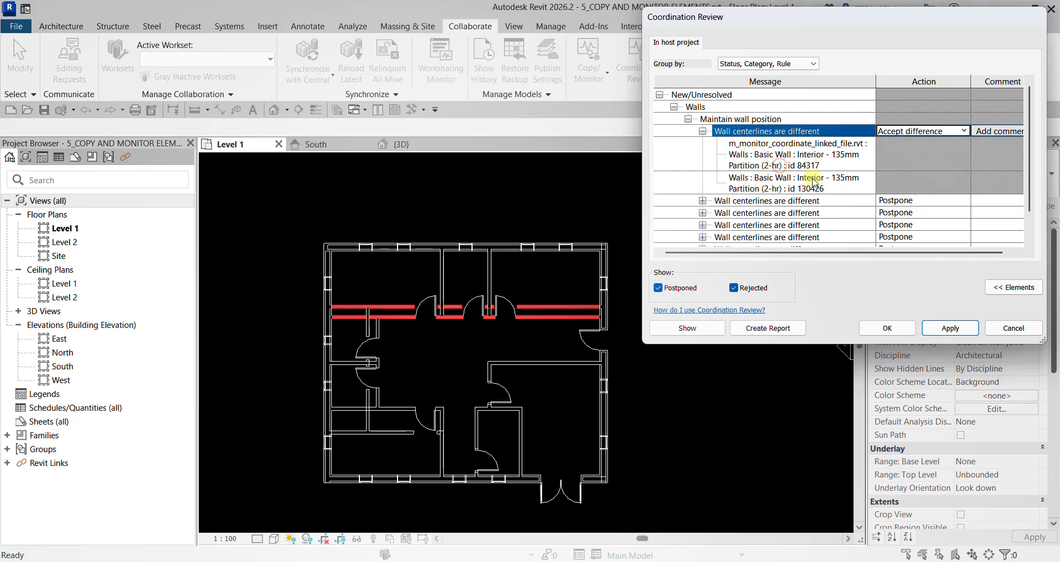
click(957, 330)
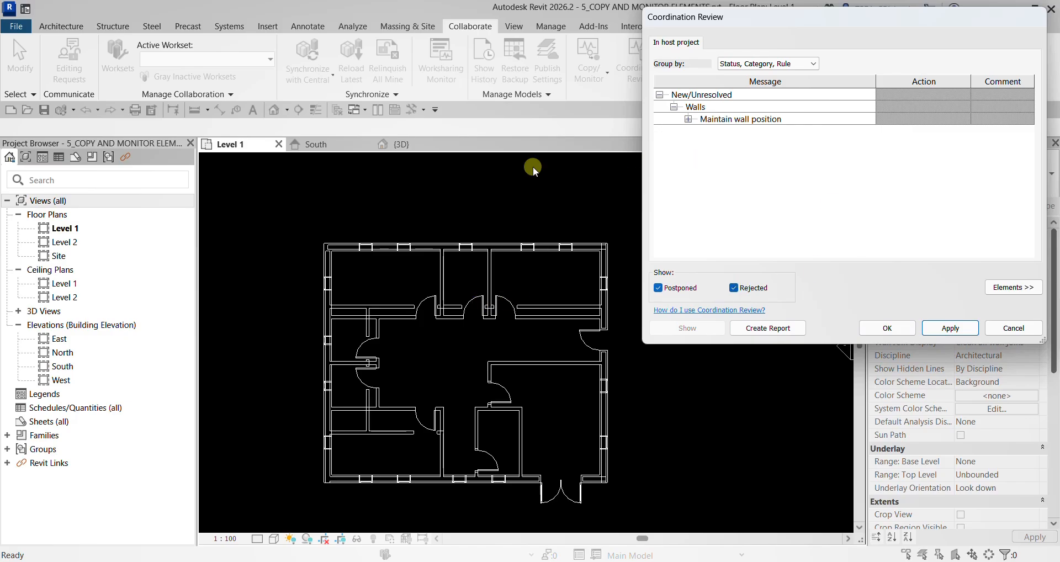
- Apply Accept difference to the centerline issue of the short horizontal partition between the west rooms
click(688, 120)
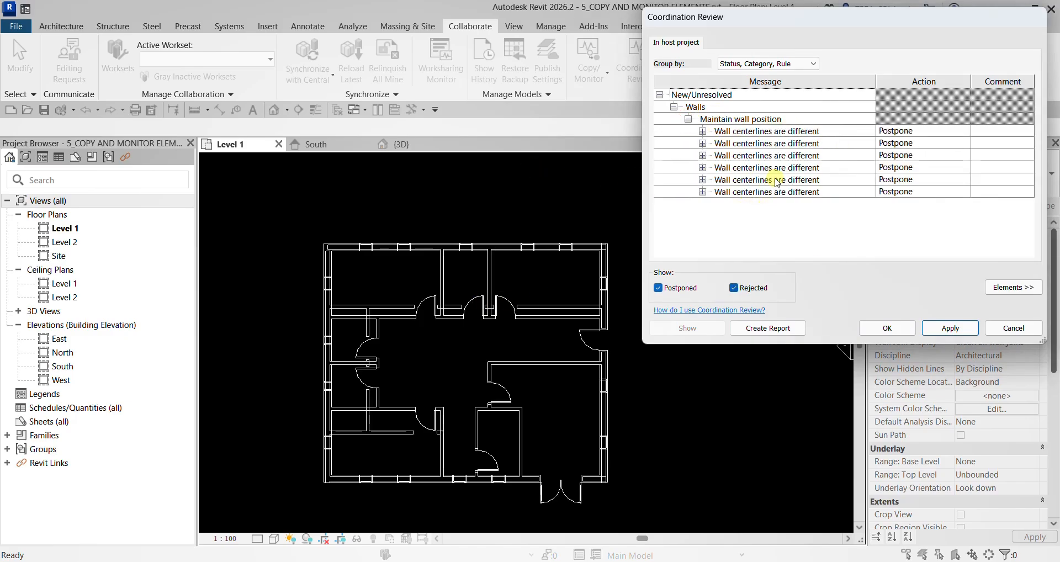
click(702, 131)
click(769, 136)
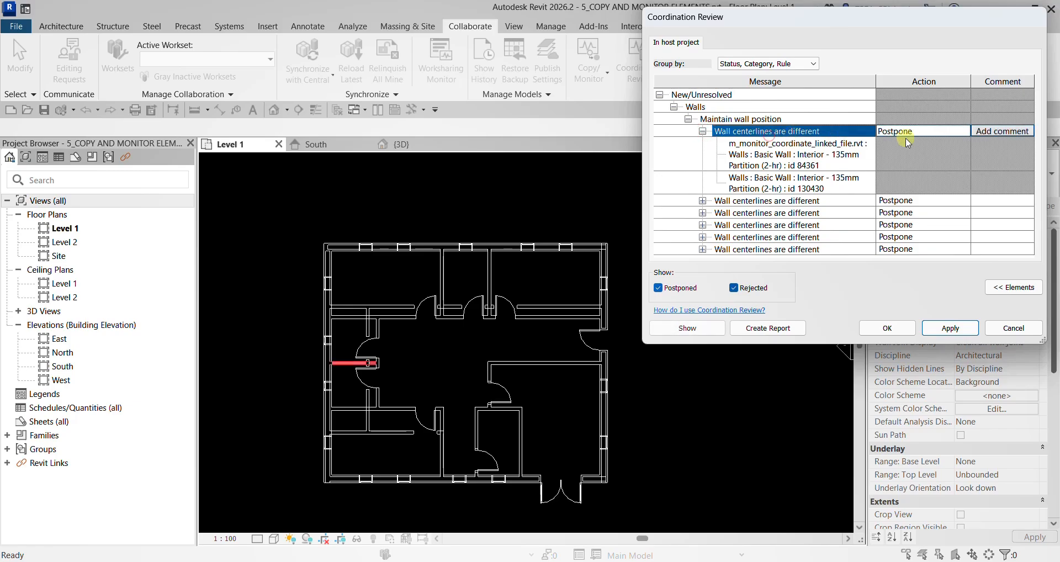
click(930, 134)
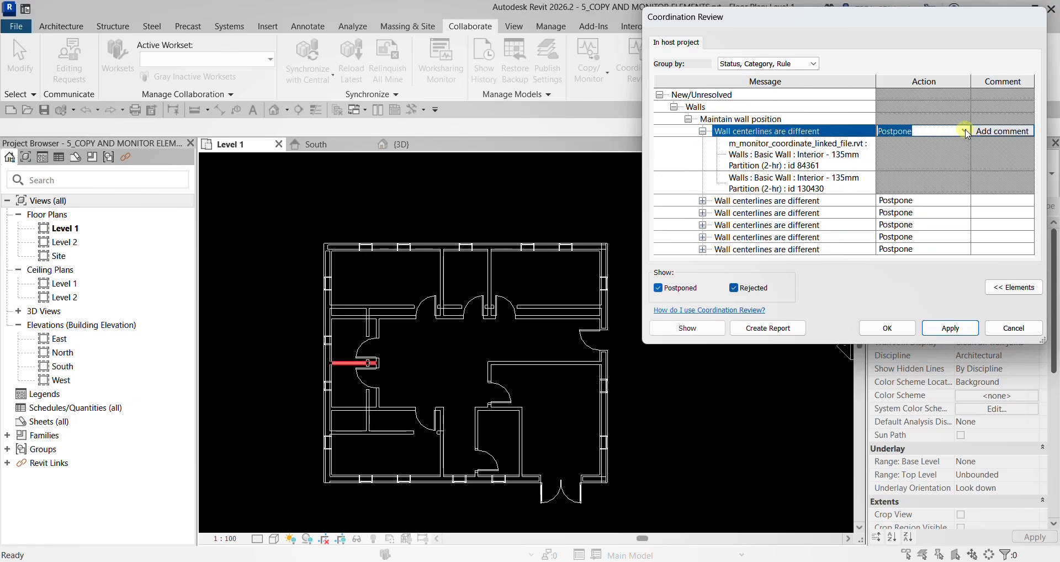
click(964, 132)
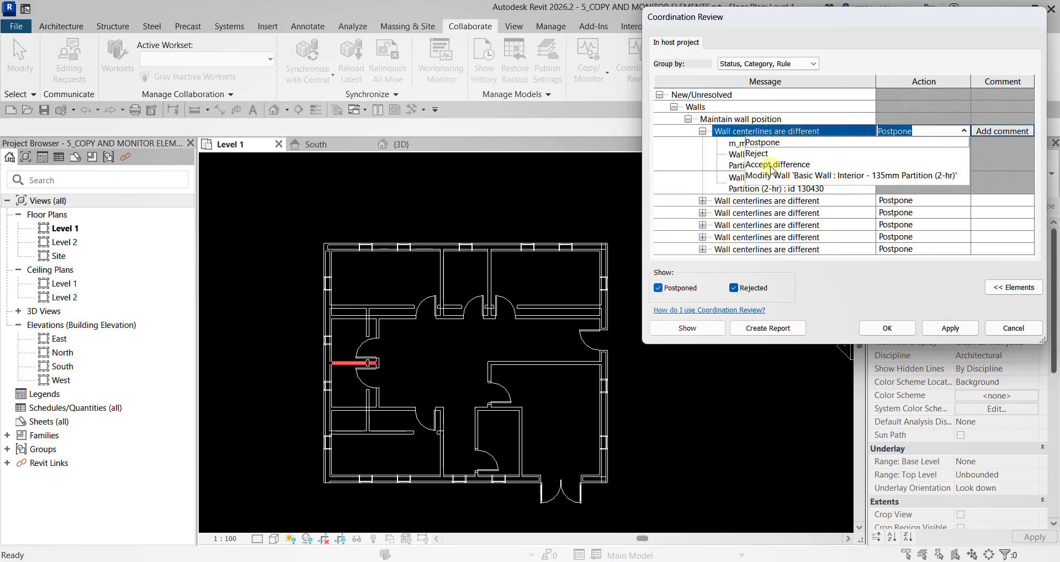
click(771, 164)
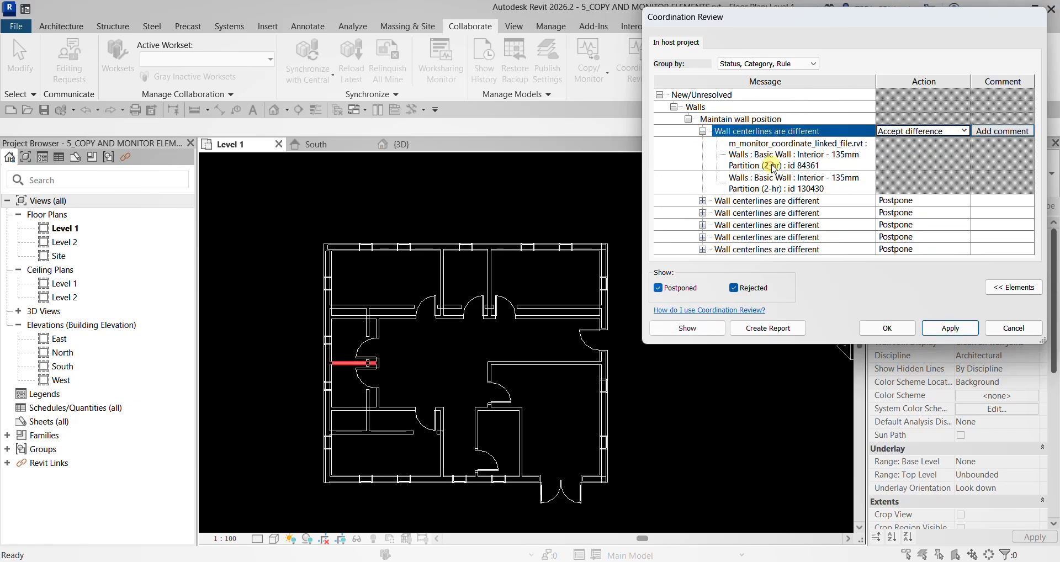
click(957, 329)
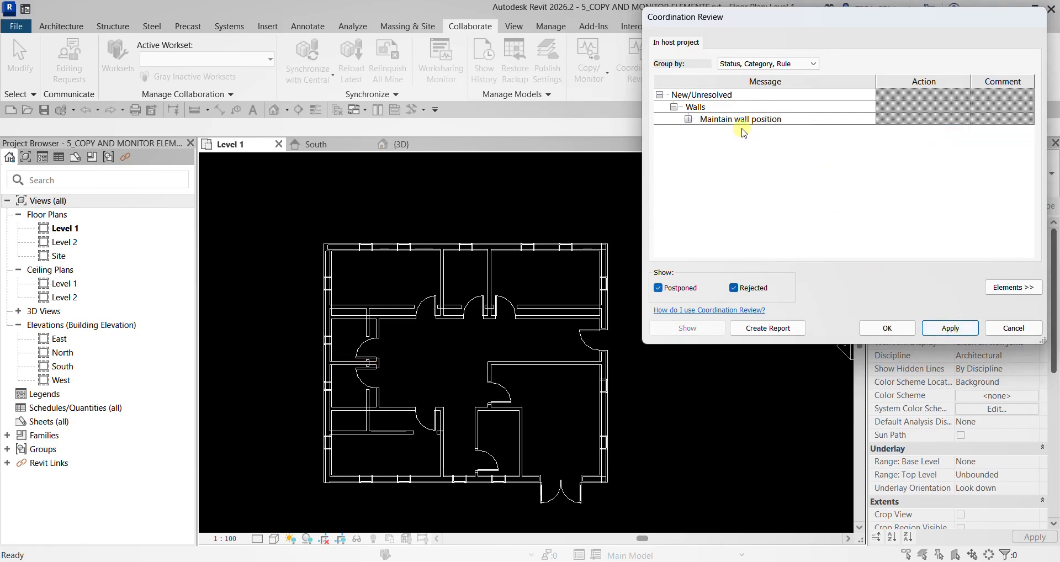
- Apply Reject to the centerline issue of the west rooms' vertical partition
click(690, 120)
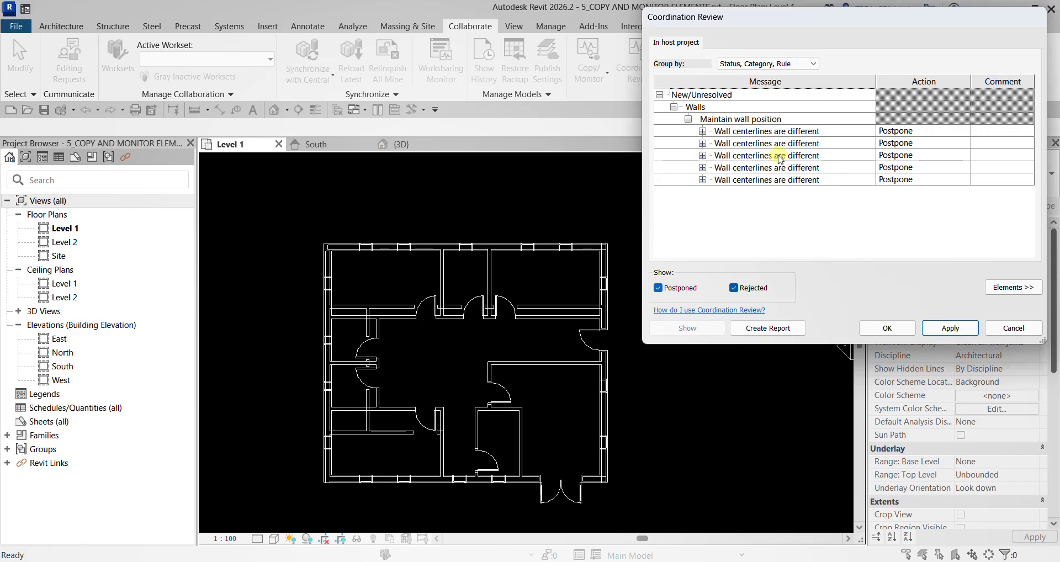
click(922, 131)
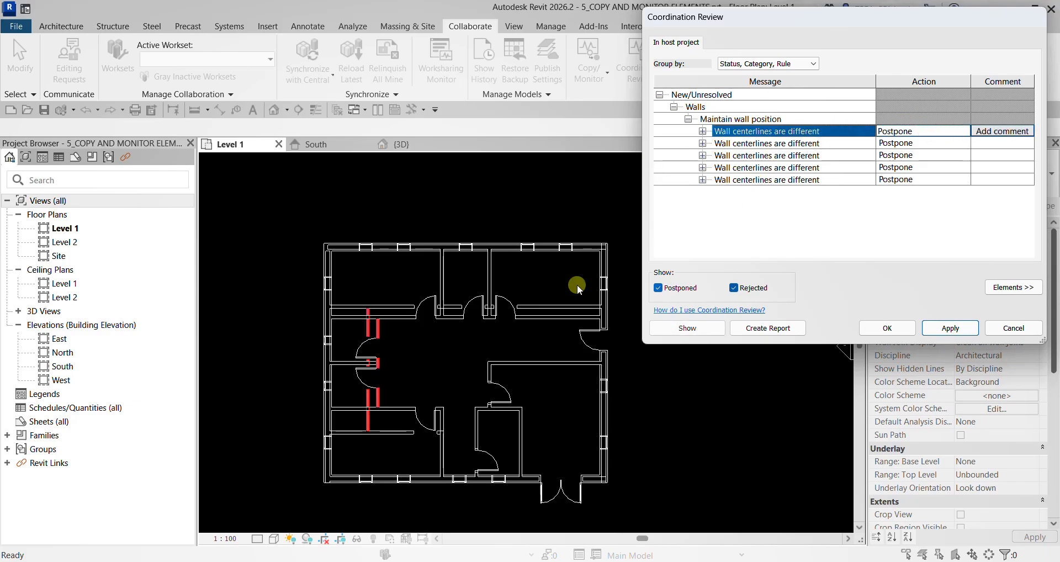
click(368, 364)
click(958, 131)
click(964, 131)
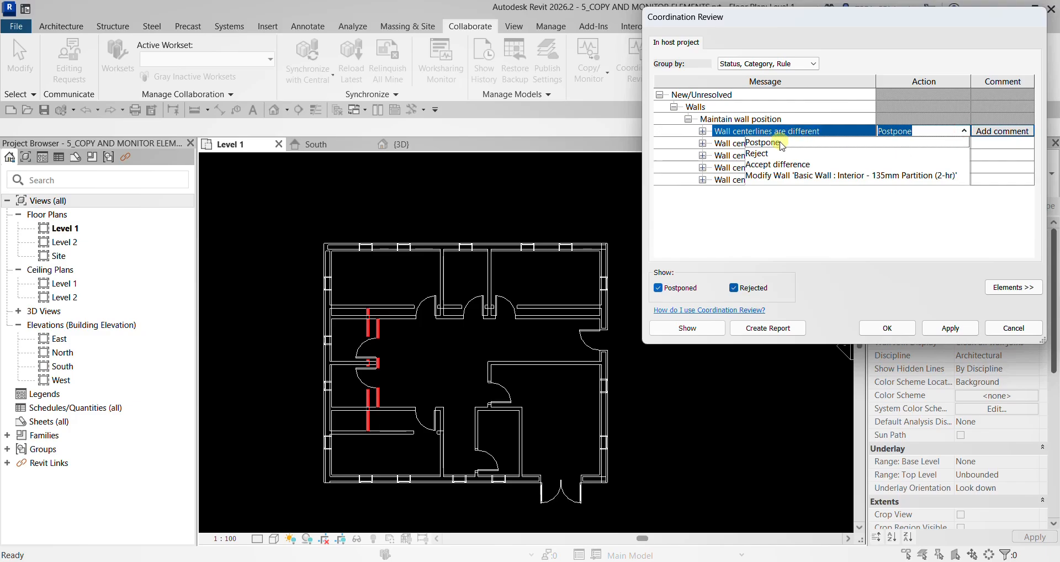
click(767, 156)
click(948, 329)
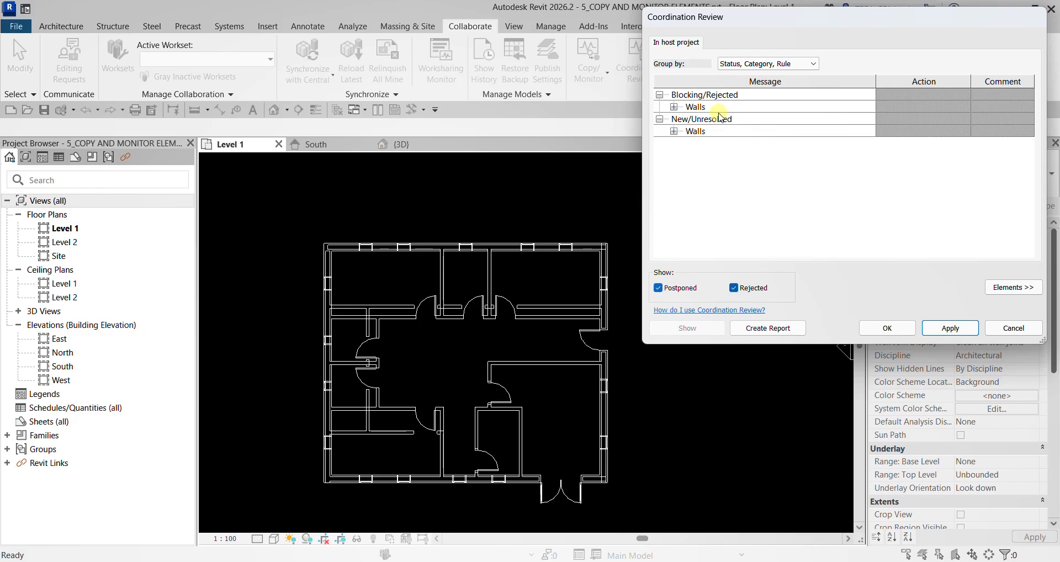
- Expand the rejected wall position issue and examine which linked and host partitions it concerns
click(716, 109)
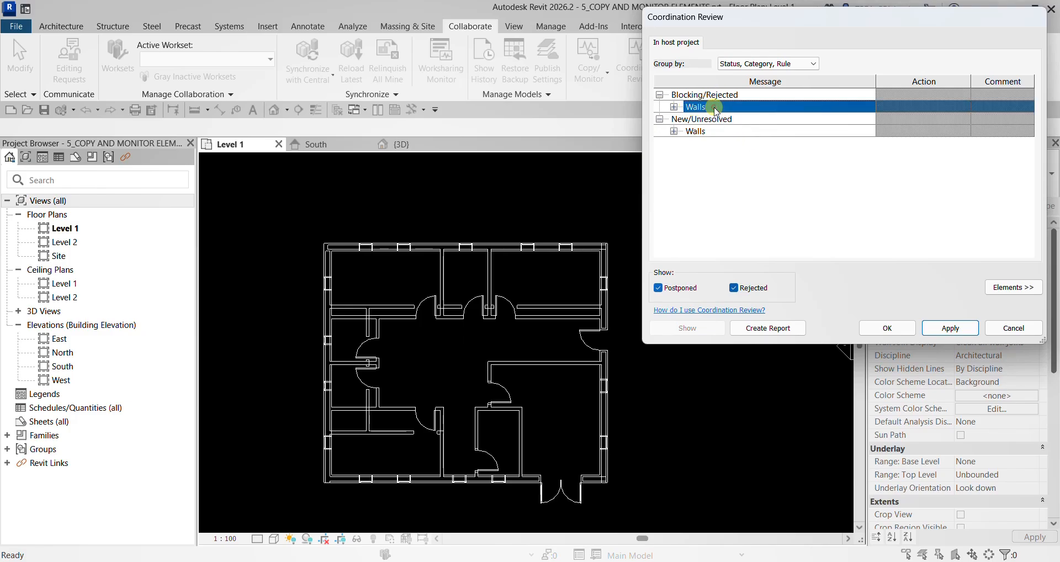
click(712, 94)
click(674, 106)
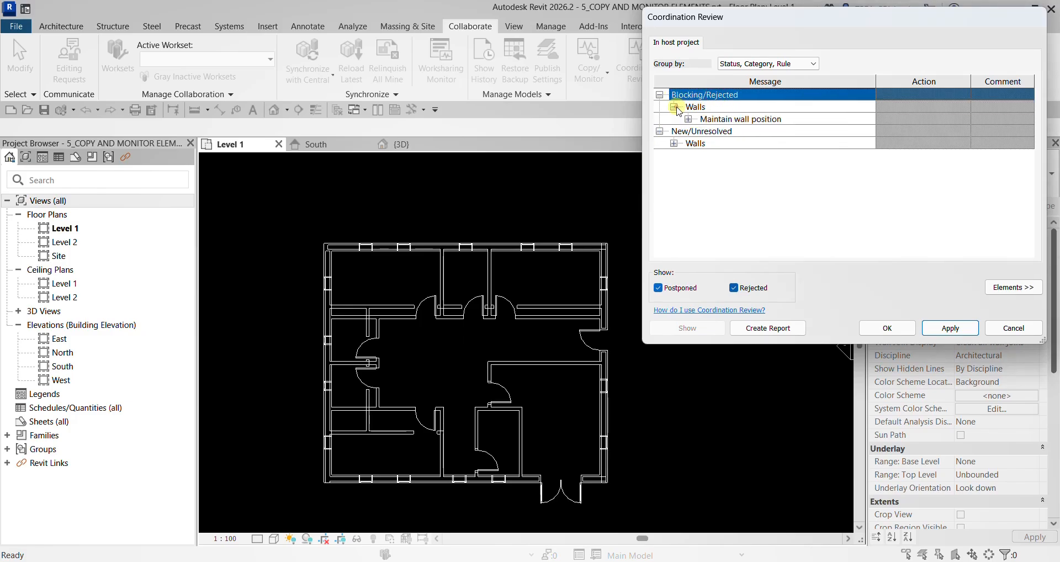
click(723, 119)
click(689, 119)
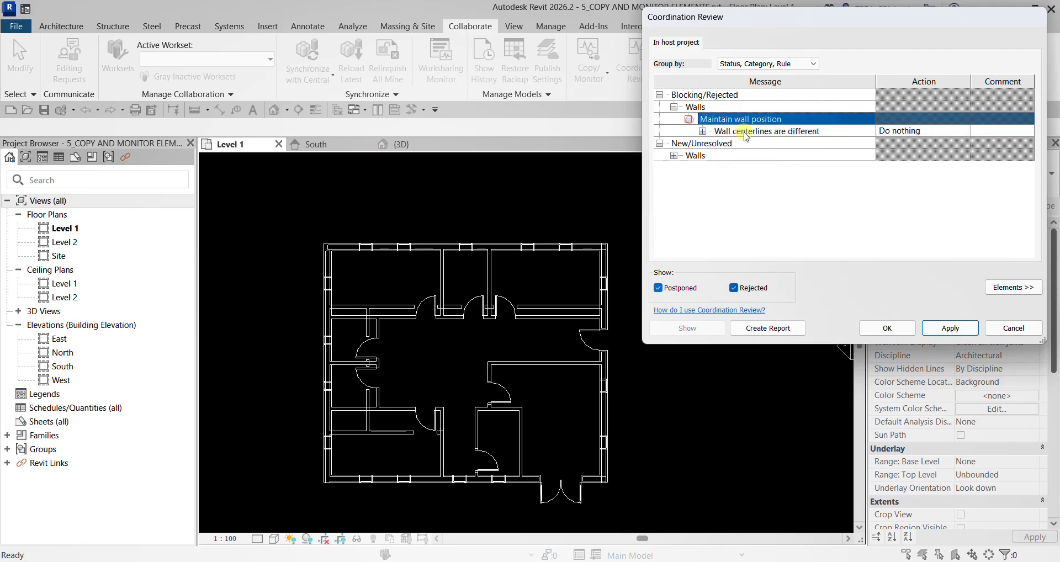
click(740, 131)
click(702, 131)
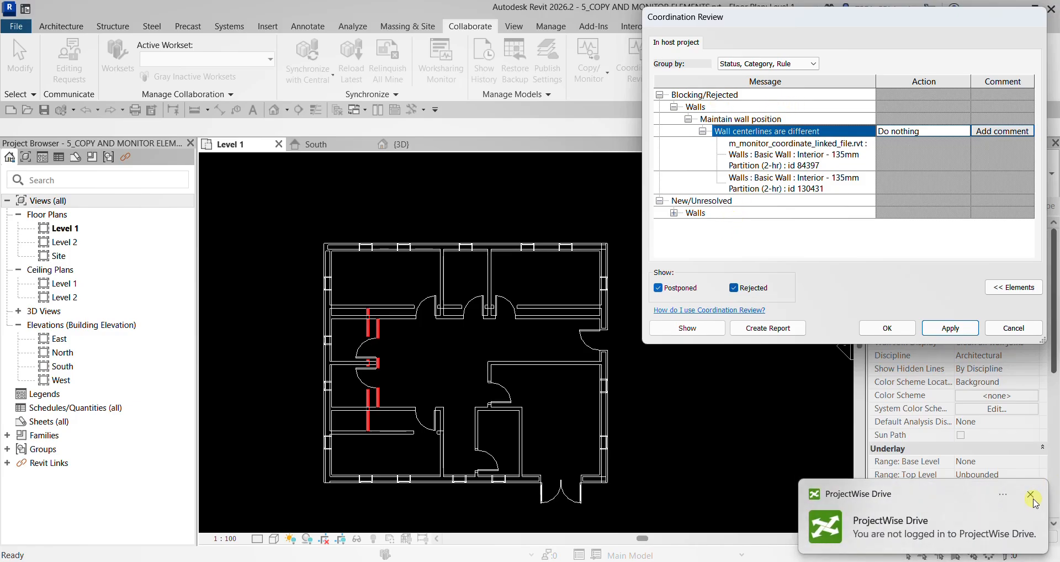
click(1032, 496)
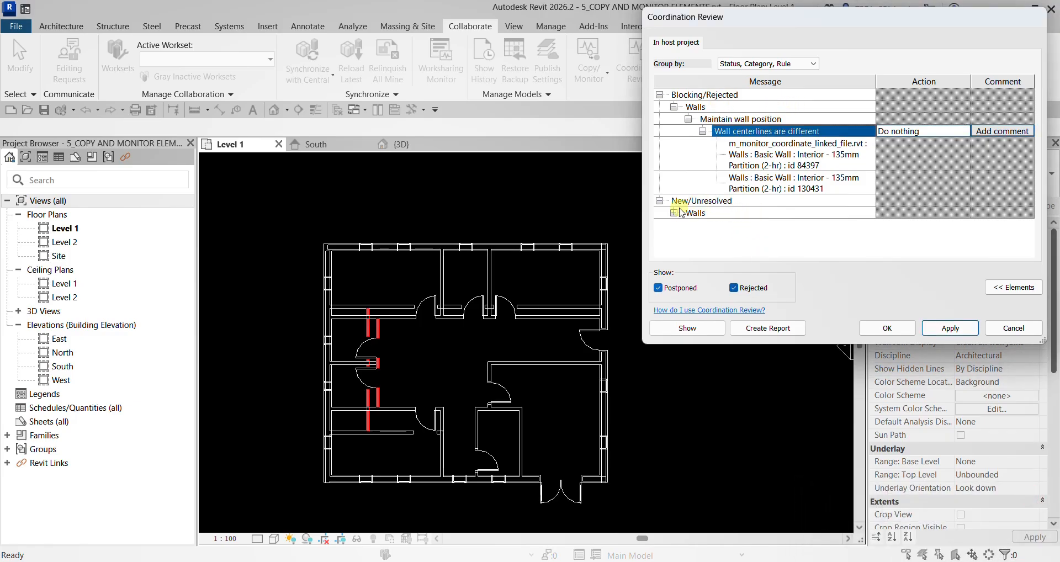
- Apply Modify Wall 'Basic Wall : Interior - 135mm Partition (2-hr)' to the centerline issue of the partition between the northwest and middle north rooms
click(675, 213)
click(688, 225)
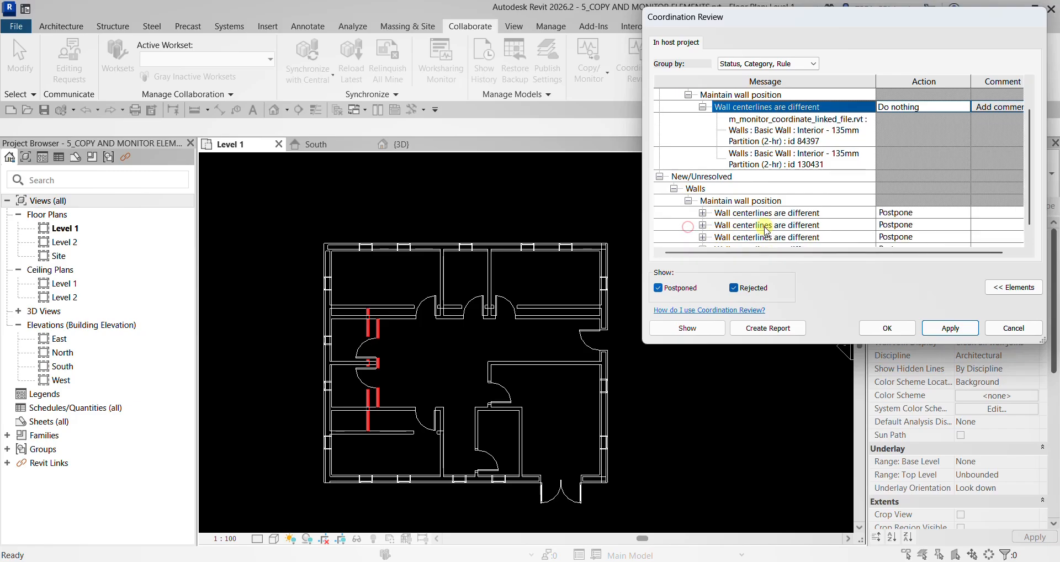
click(762, 202)
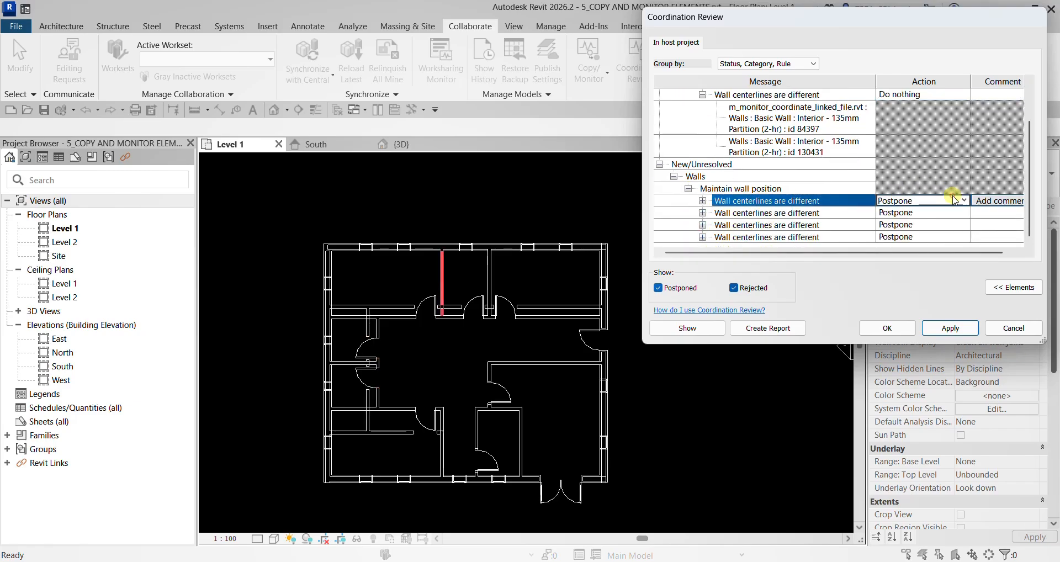
click(959, 200)
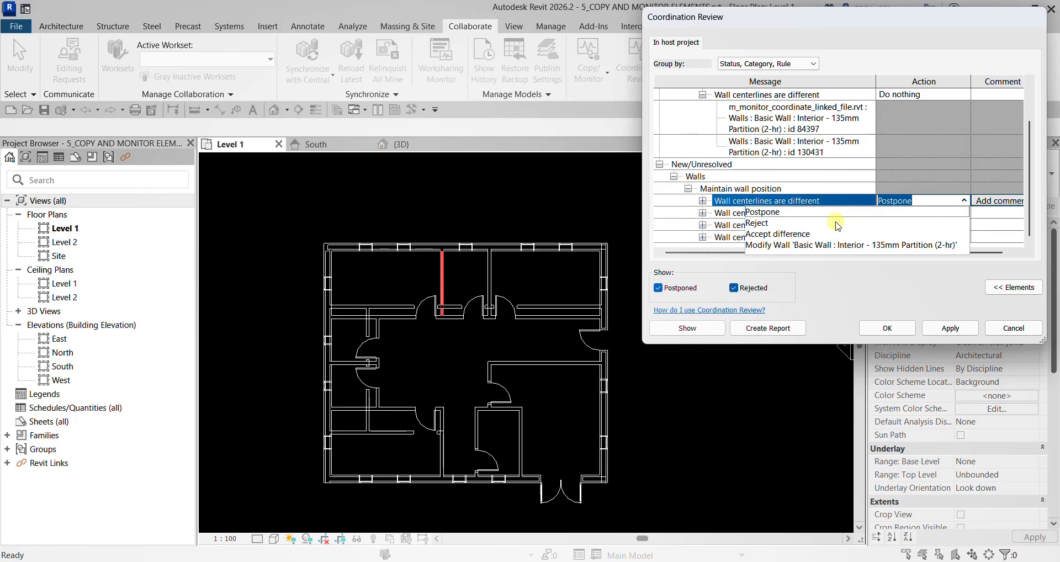
click(823, 247)
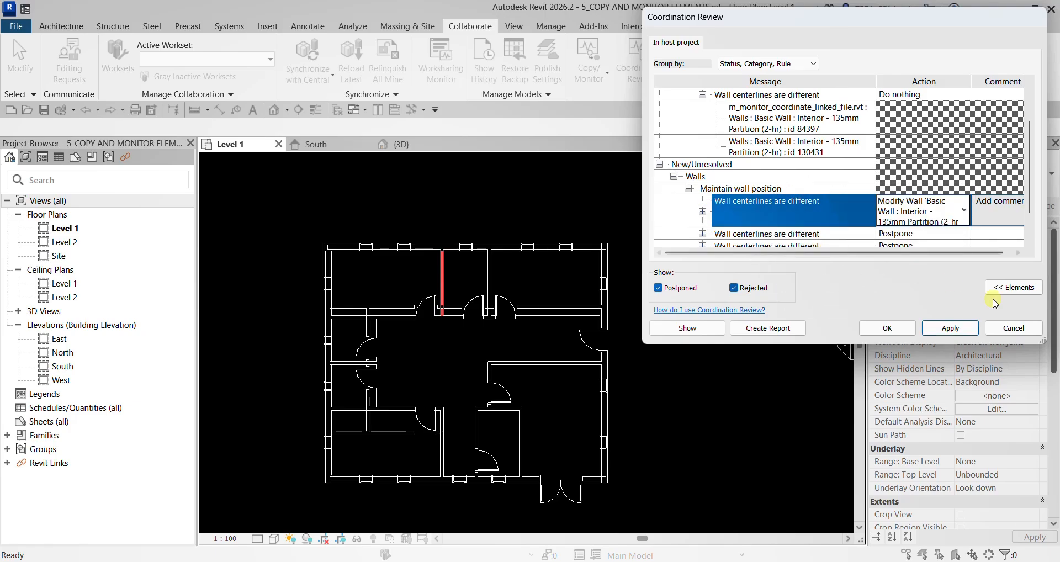
click(951, 330)
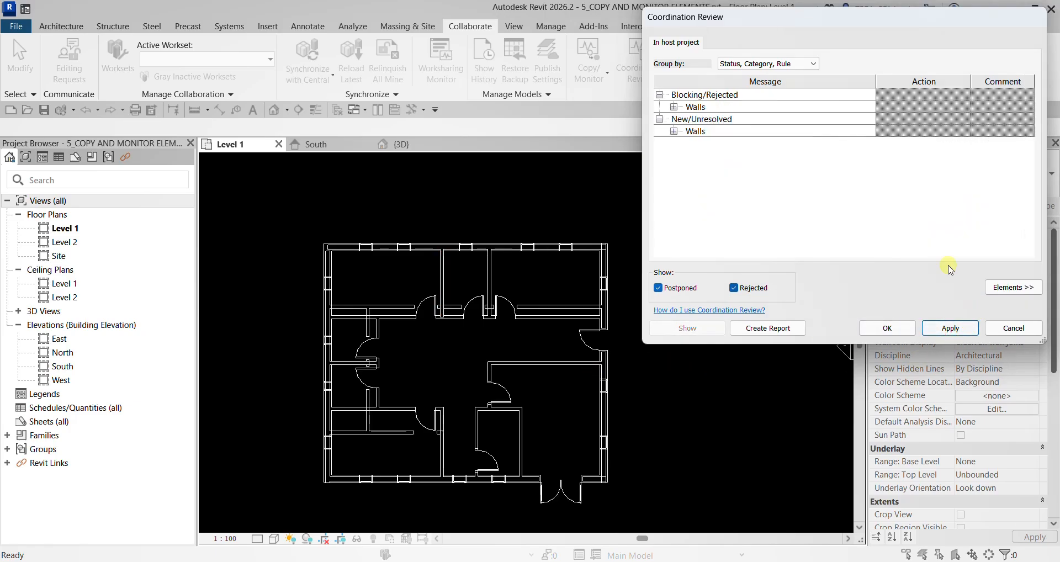
- Apply Modify Wall 'Basic Wall : Interior - 135mm Partition (2-hr)' to the centerline issue of the partition between the middle and northeast rooms
click(673, 132)
click(725, 144)
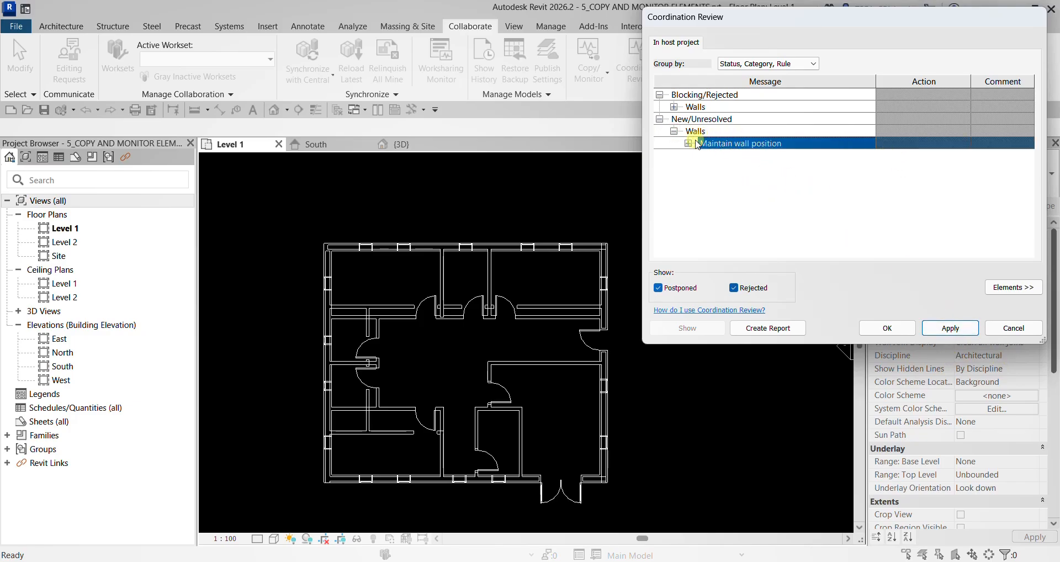
click(688, 143)
click(776, 155)
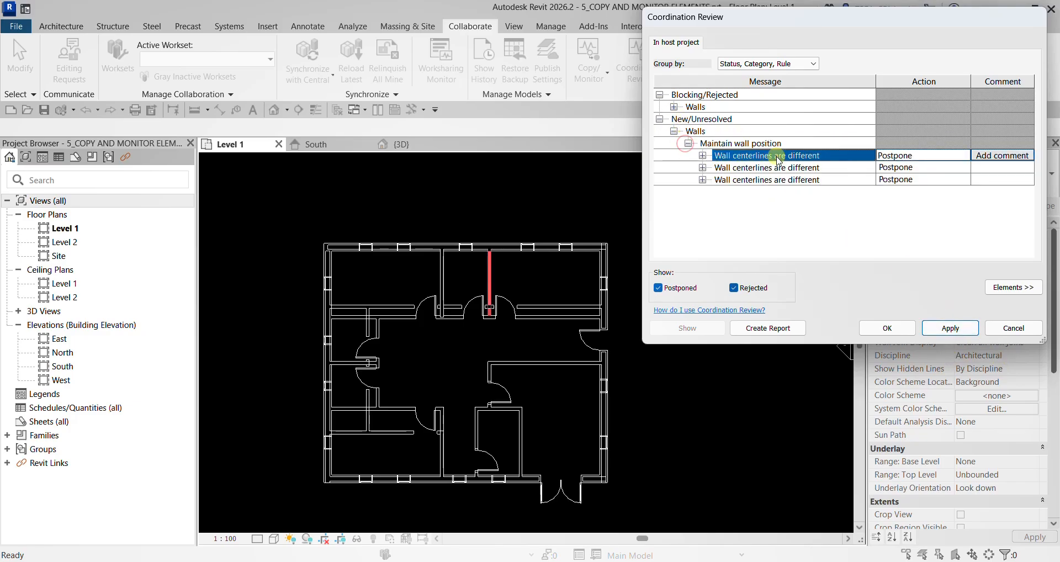
click(954, 155)
click(964, 155)
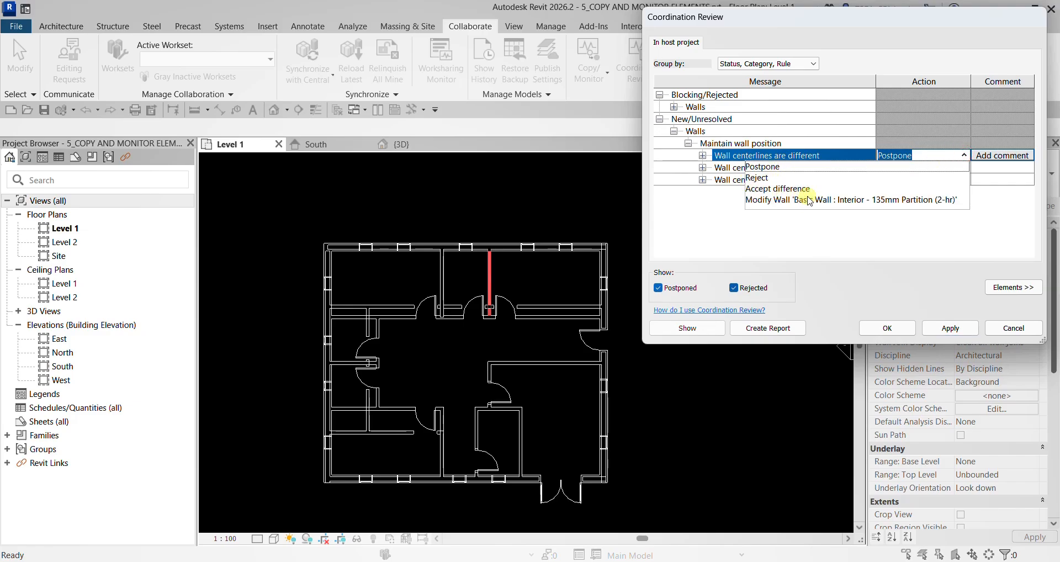
click(810, 200)
click(949, 327)
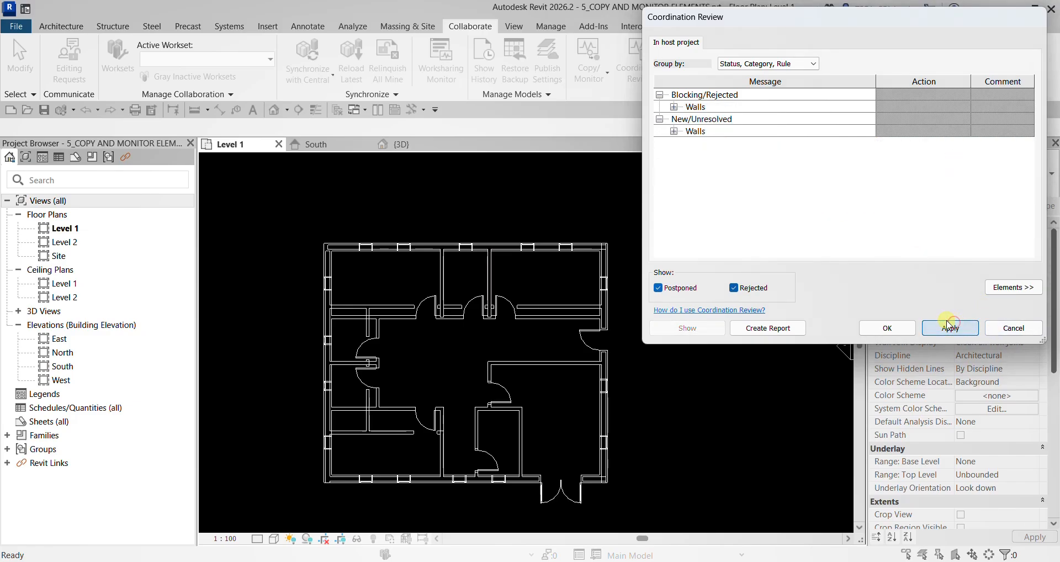
- Apply Modify Wall 'Basic Wall : Interior - 135mm Partition (2-hr)' to the centerline issue of the southwest room's vertical partition
click(673, 131)
click(687, 143)
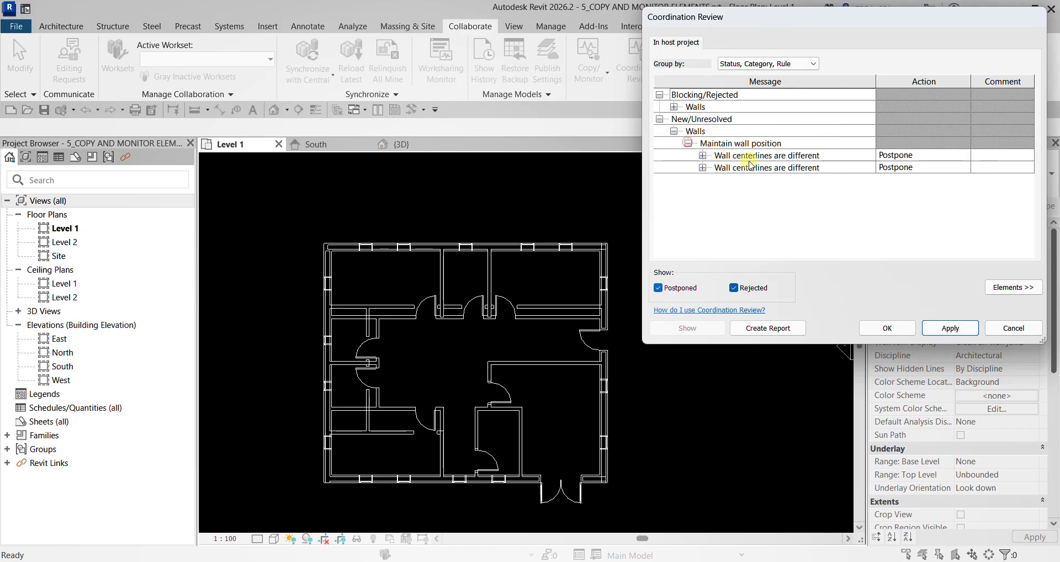
click(749, 158)
click(924, 155)
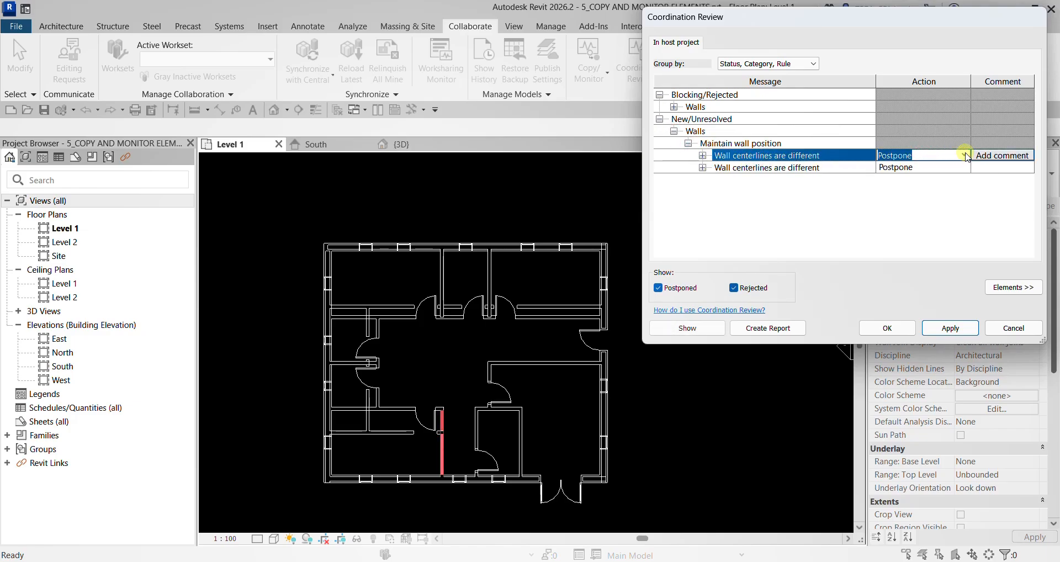
click(966, 156)
click(818, 197)
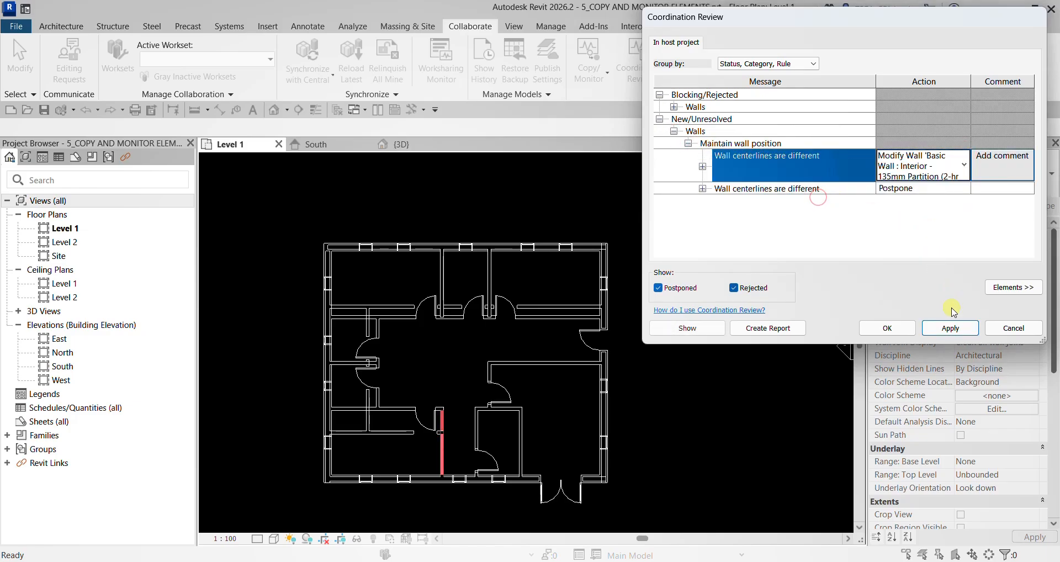
click(950, 328)
- Apply Accept difference to the centerline issue of the southwest room's horizontal partition and close the Coordination Review
click(673, 131)
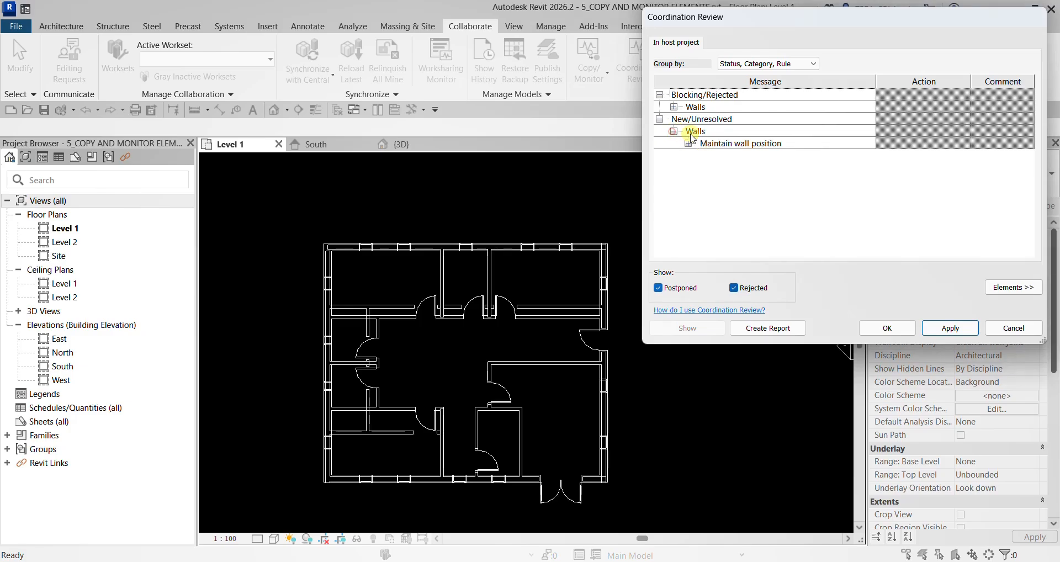
click(688, 143)
click(958, 158)
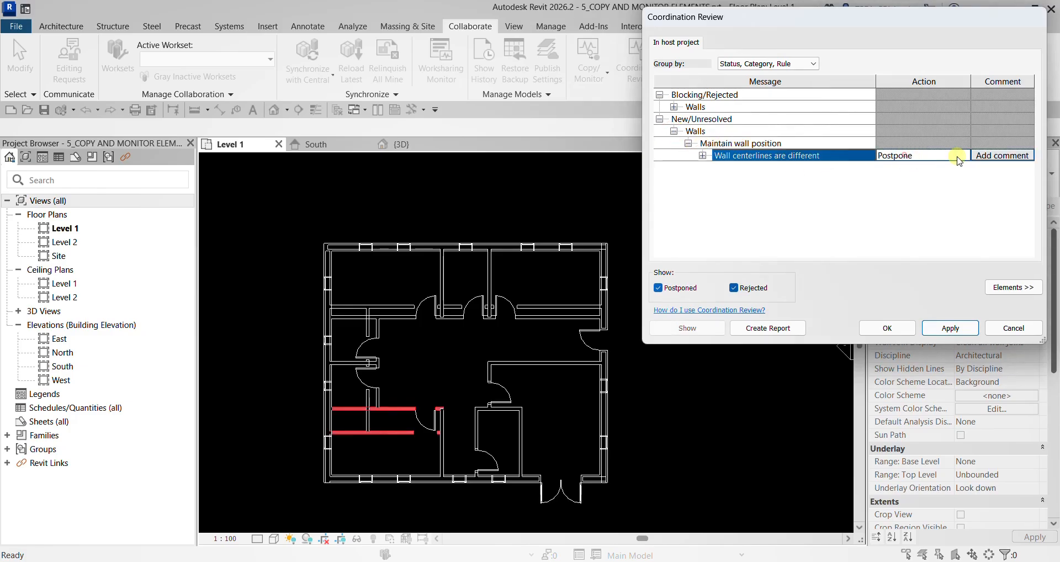
click(959, 159)
click(964, 156)
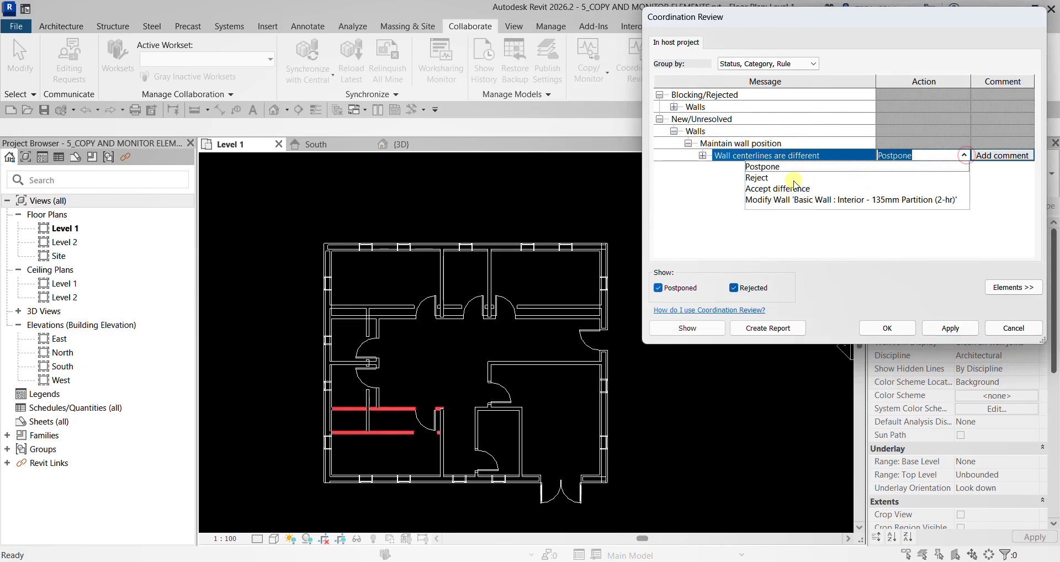
click(795, 188)
click(950, 328)
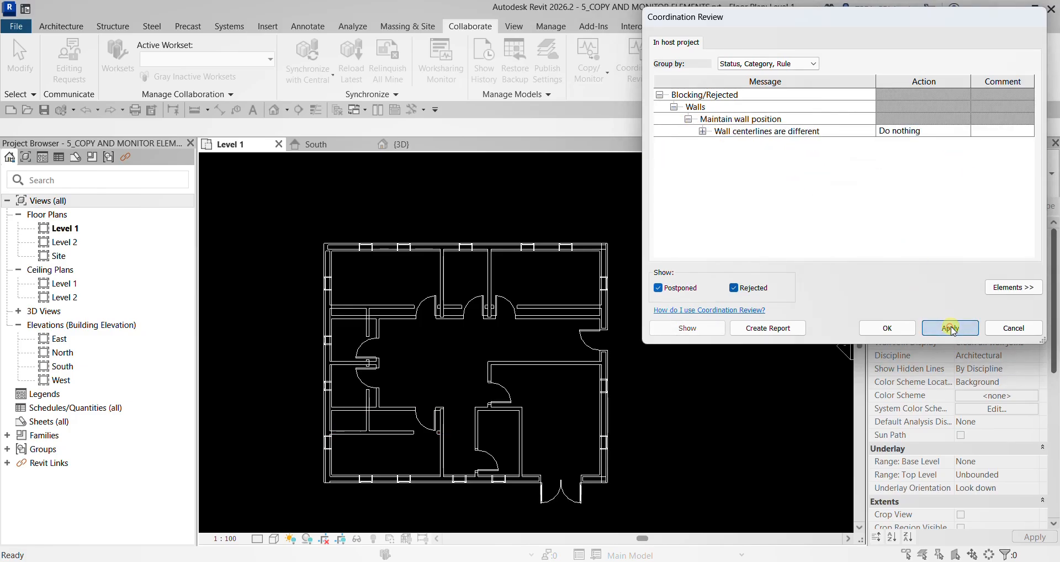
click(873, 327)
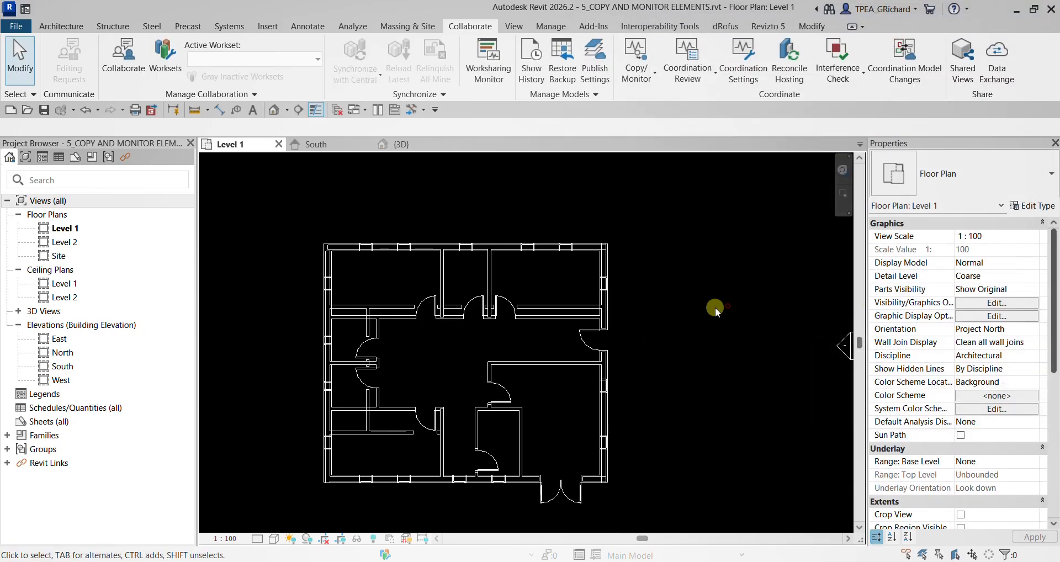
- Run Coordination Review on the linked model again and export its report to Documents as the HTML file 5_COPY AND MONITOR ELEMENTS
middle_drag(504, 397, 500, 357)
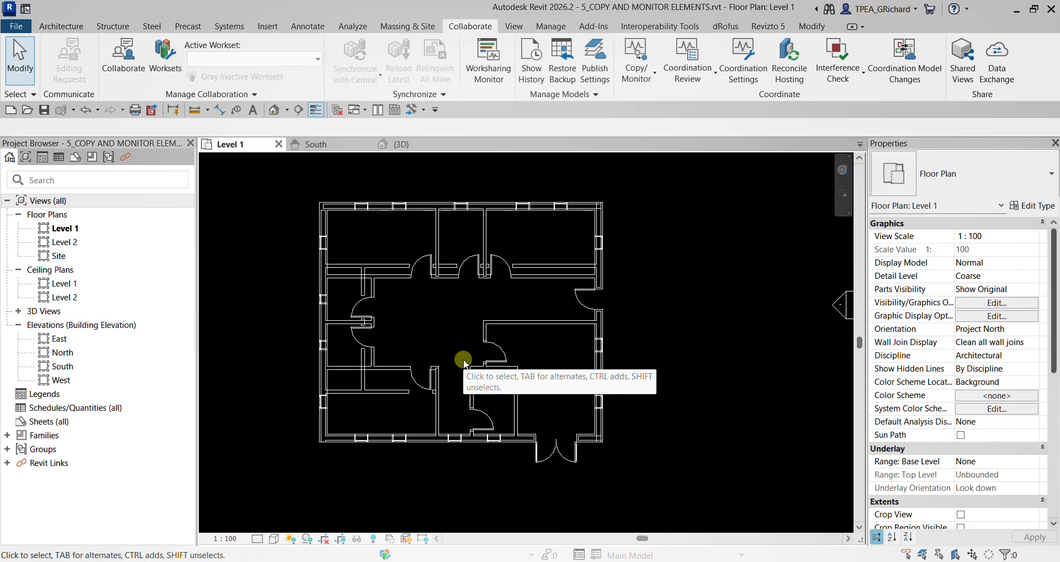
click(686, 77)
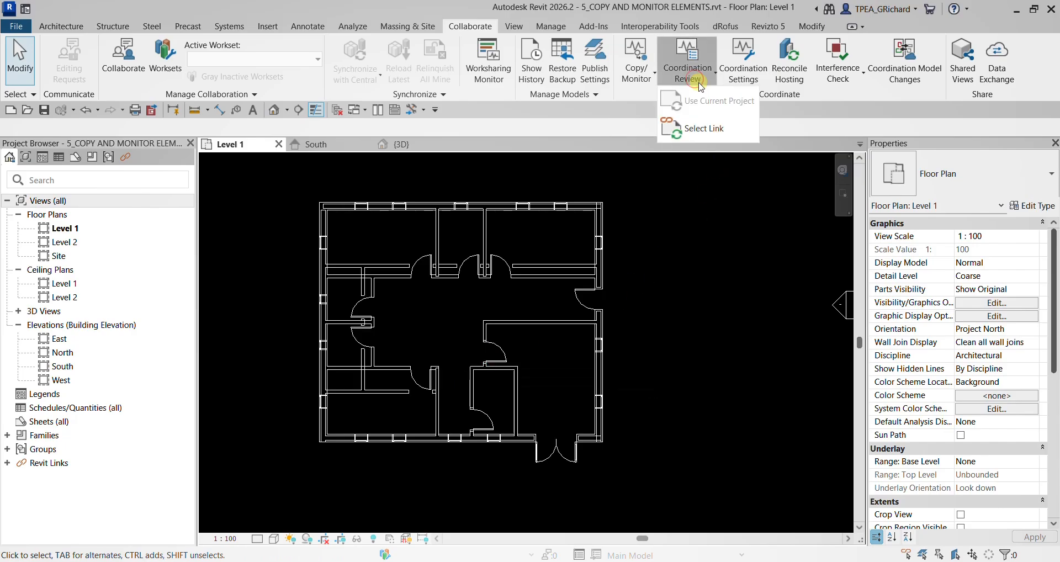
click(702, 127)
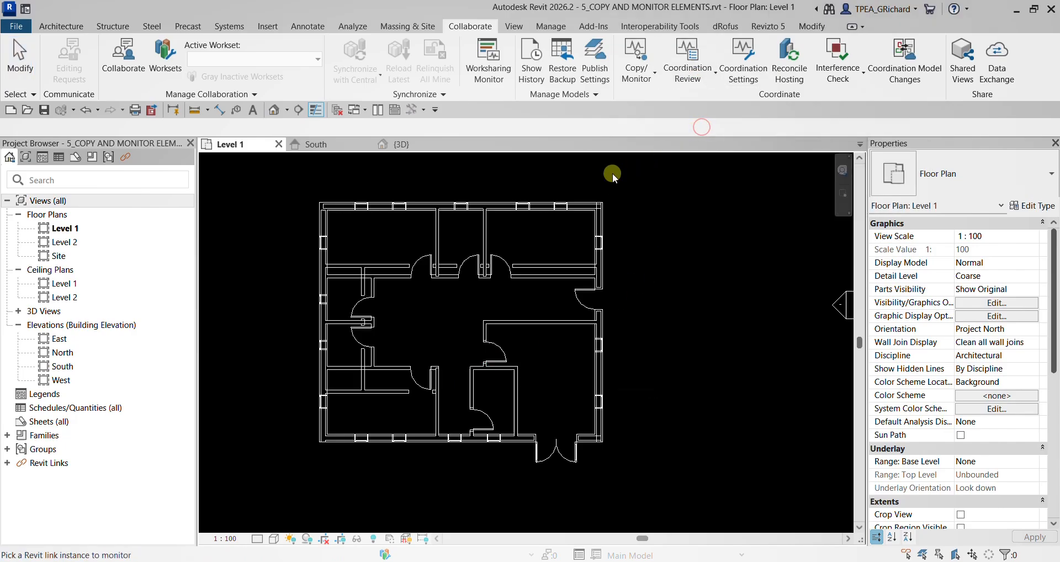
click(584, 205)
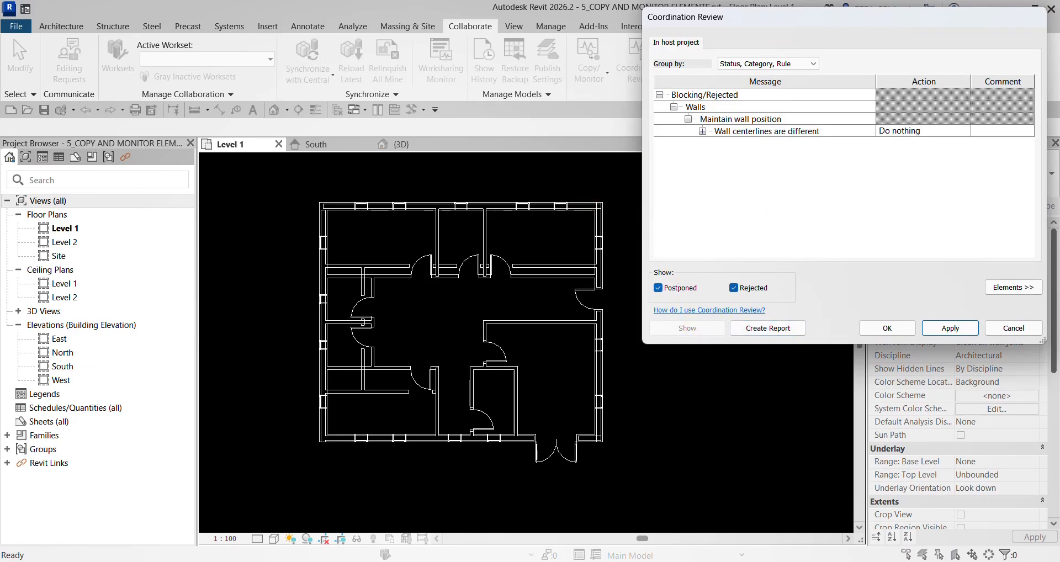
click(760, 331)
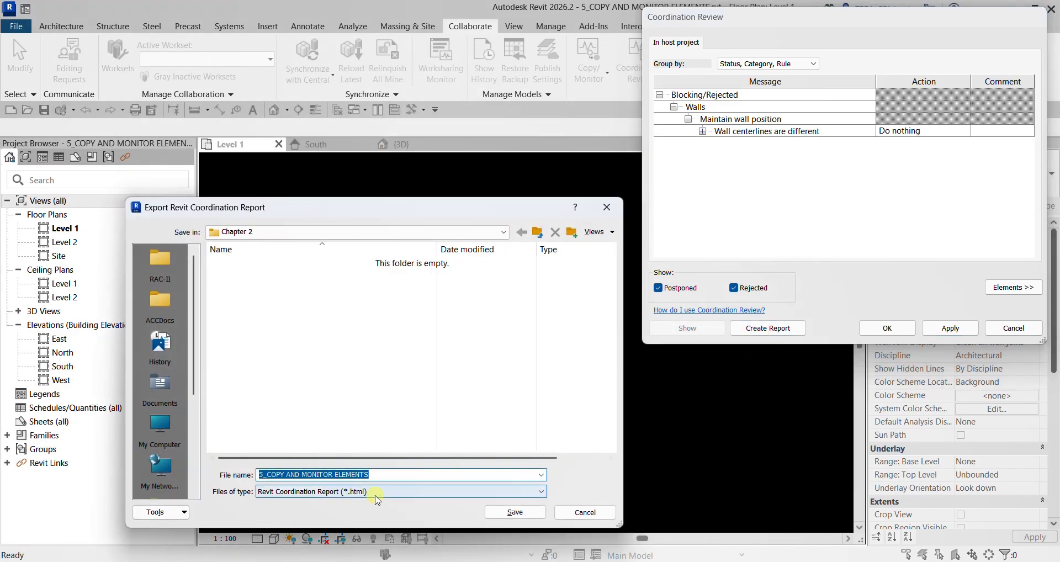
click(161, 390)
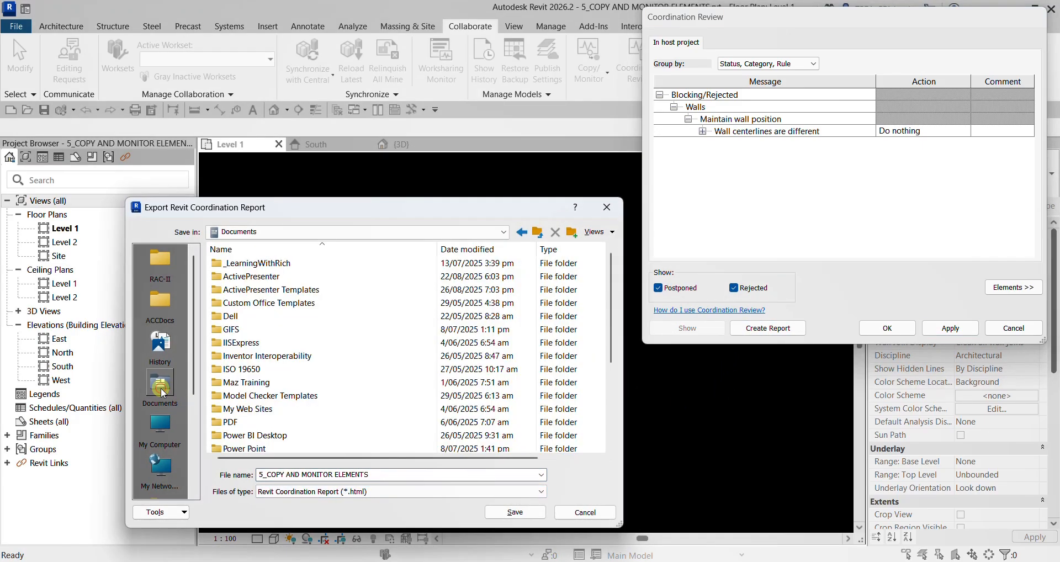
click(515, 512)
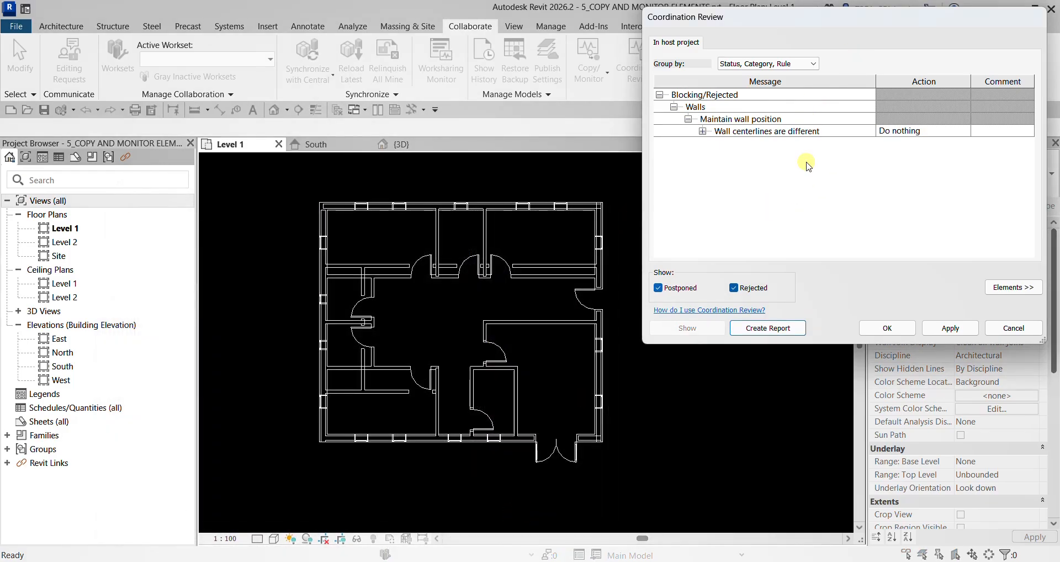
click(898, 328)
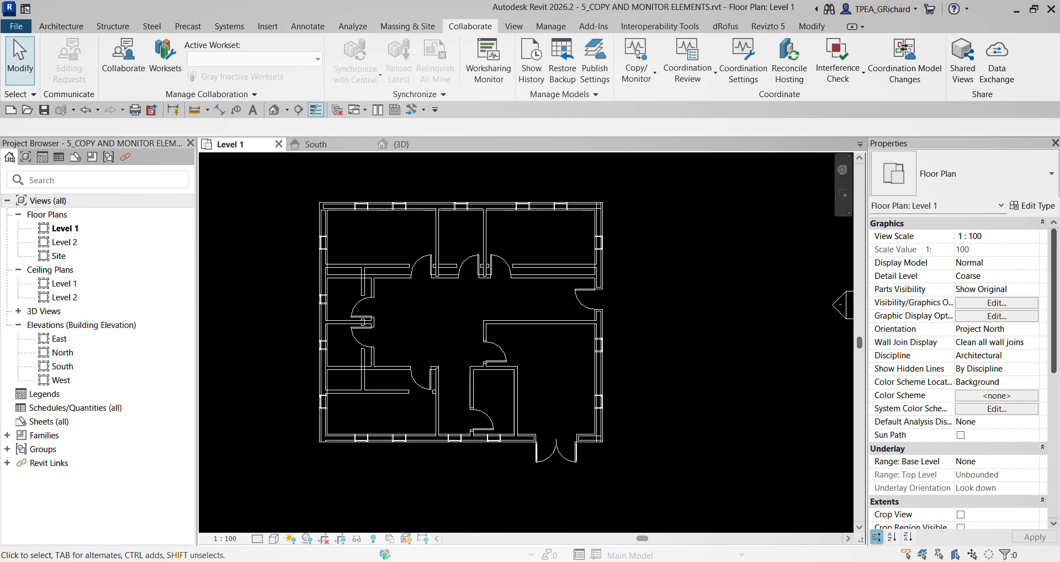
- Switch to File Explorer, open 5_COPY AND MONITOR ELEMENTS.html from Documents, examine the report, and return to Revit
drag(0, 117, 429, 74)
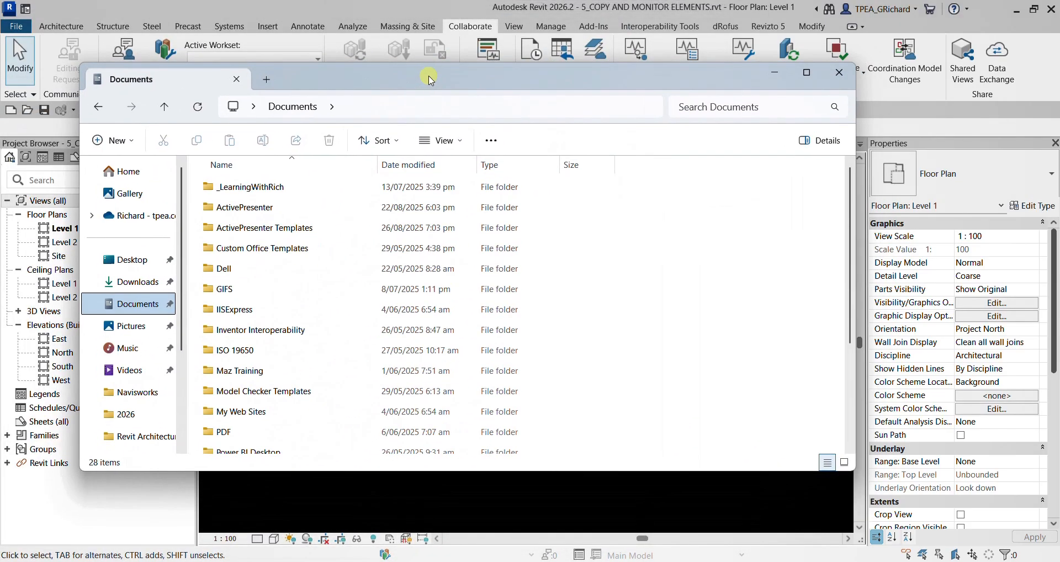
double_click(430, 75)
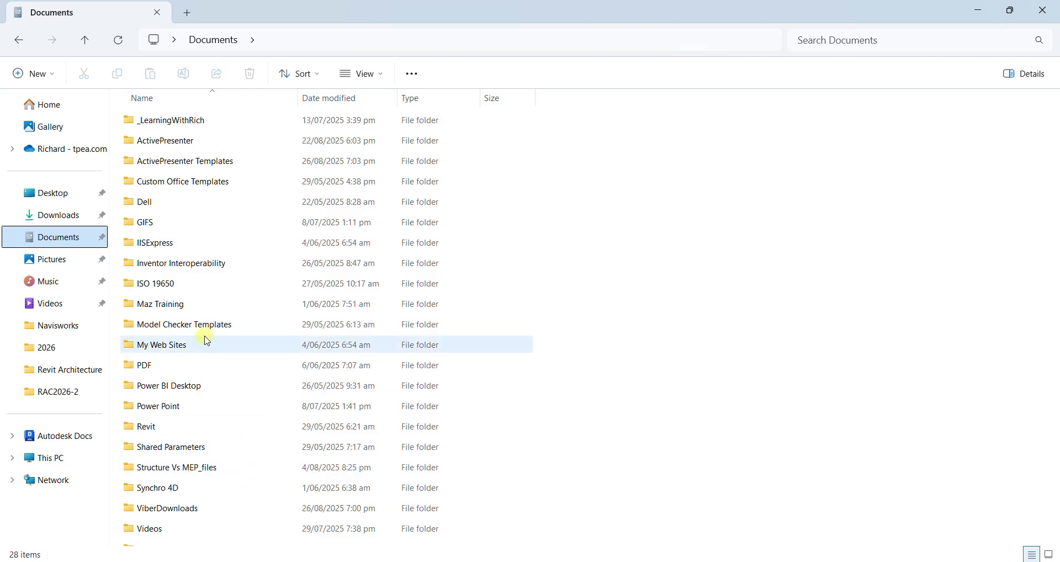
click(195, 320)
click(957, 322)
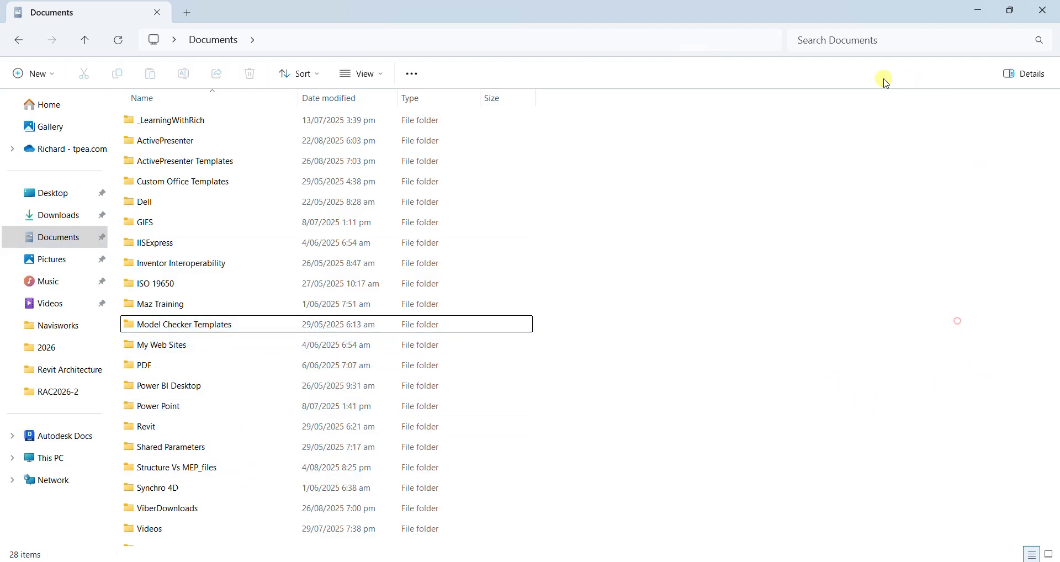
drag(687, 9, 681, 32)
scroll(480, 332, down, 5)
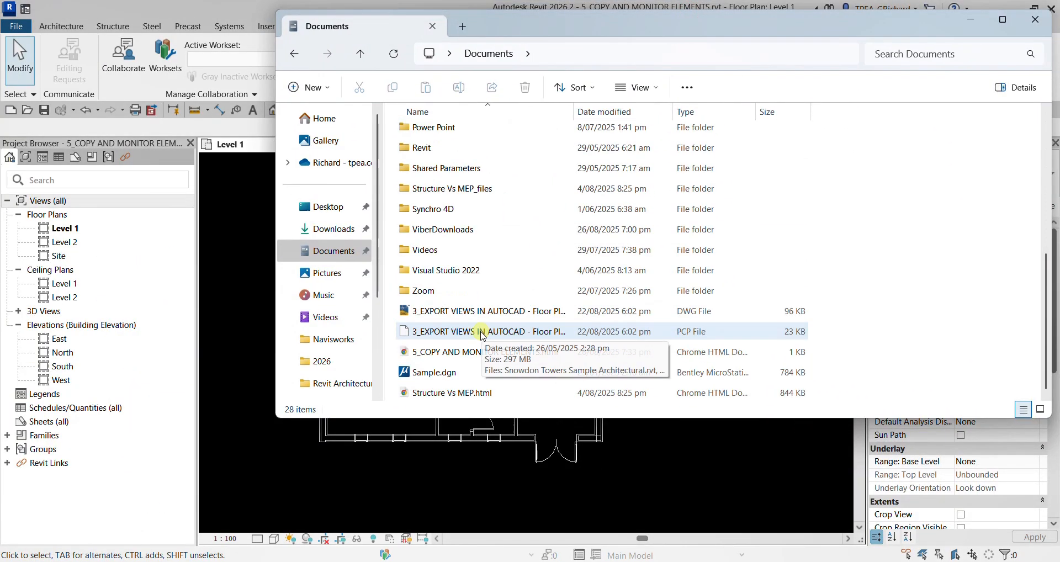
double_click(461, 354)
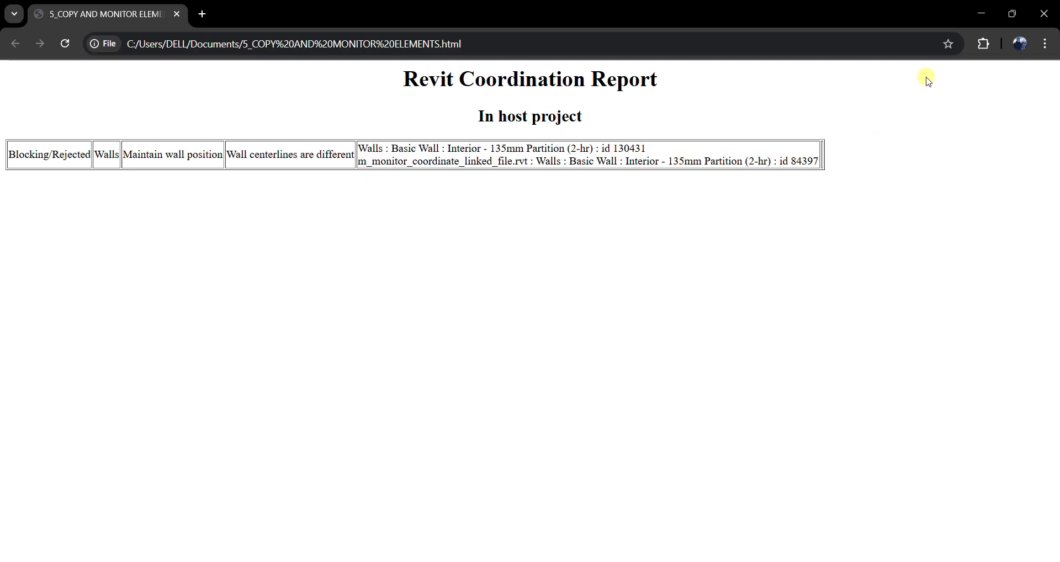
click(981, 13)
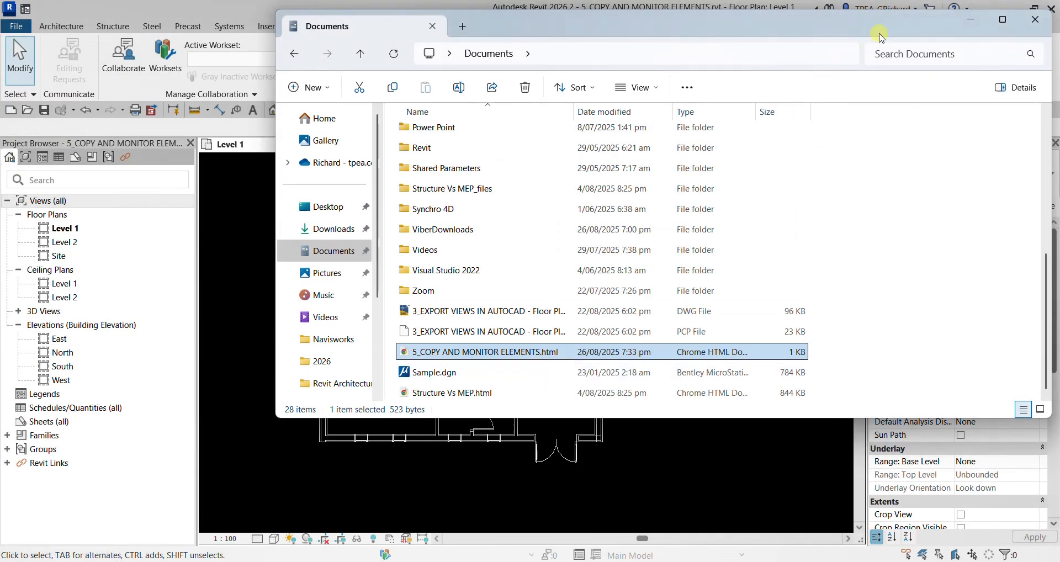
click(971, 19)
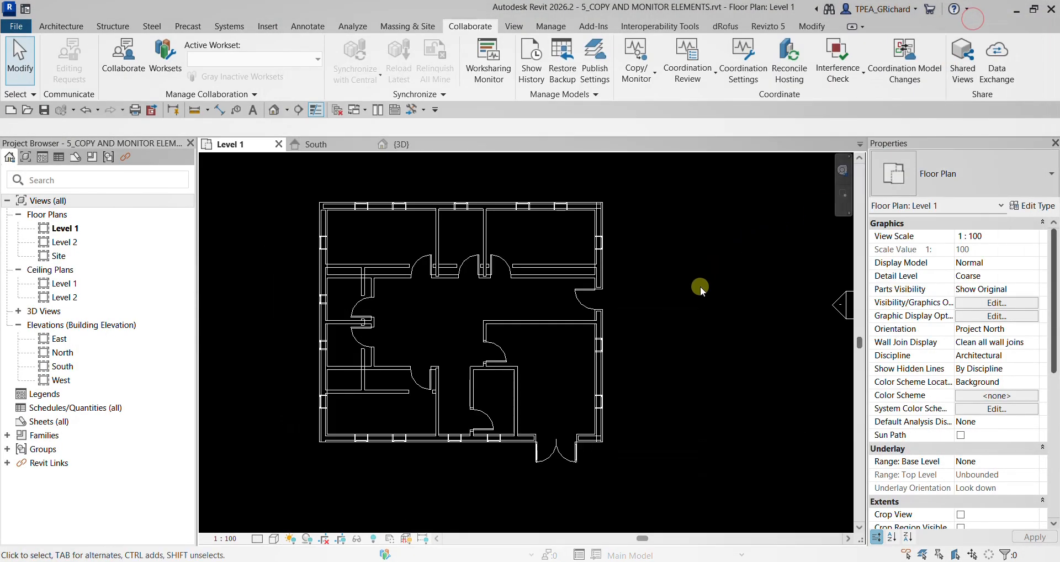
scroll(486, 338, up, 1)
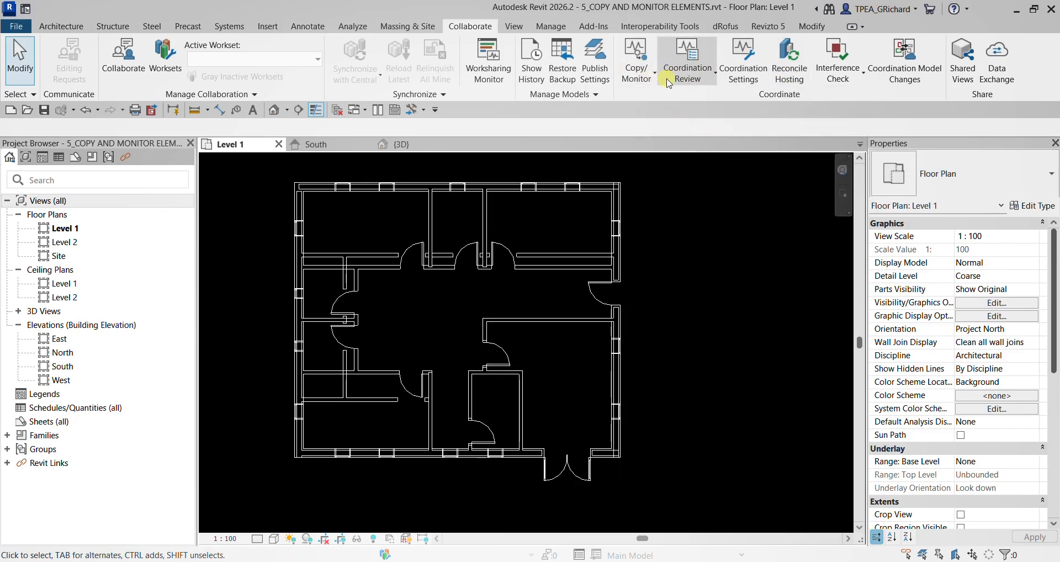
scroll(612, 306, down, 2)
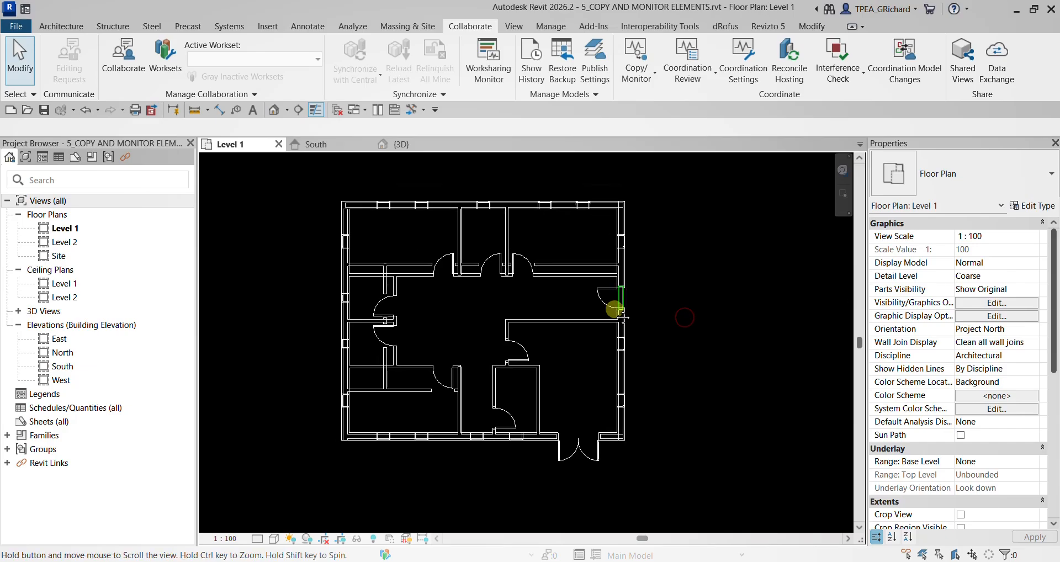